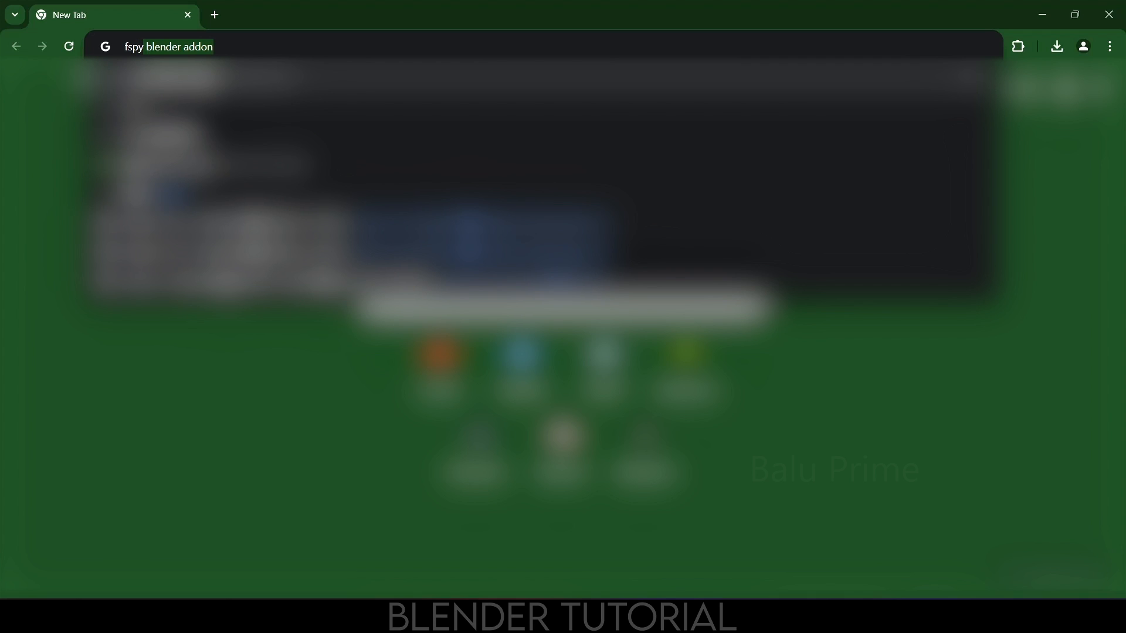
# - Search the web for "fspy blender addon", open the fSpy website and look through its download and Blender import sections
pyautogui.press('Return')
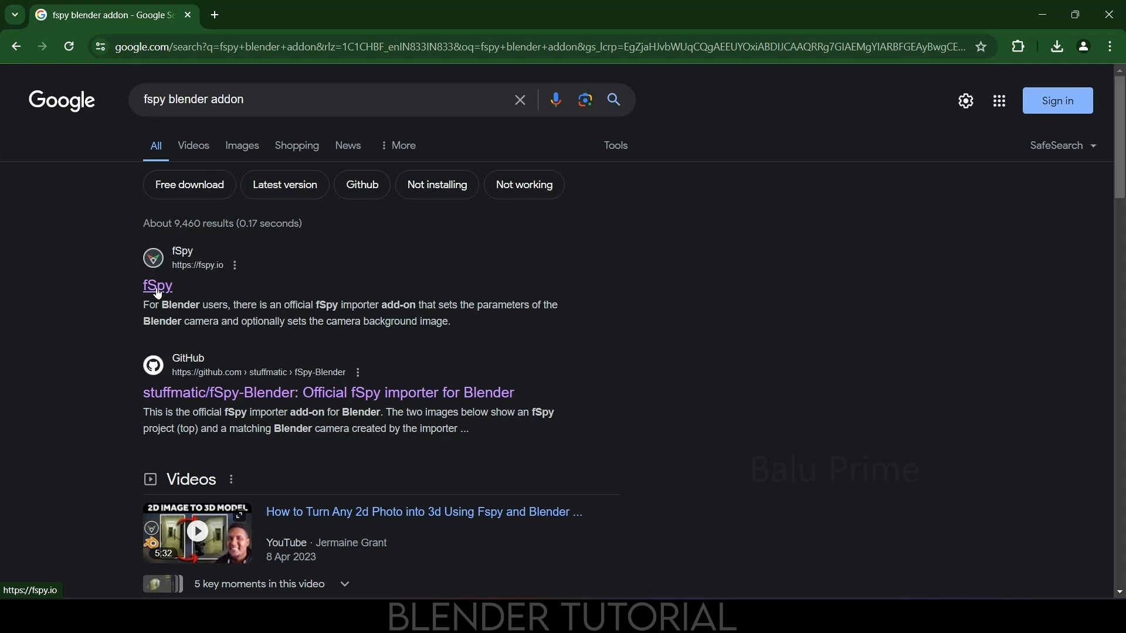
pyautogui.click(158, 287)
pyautogui.scroll(-3, 813, 309)
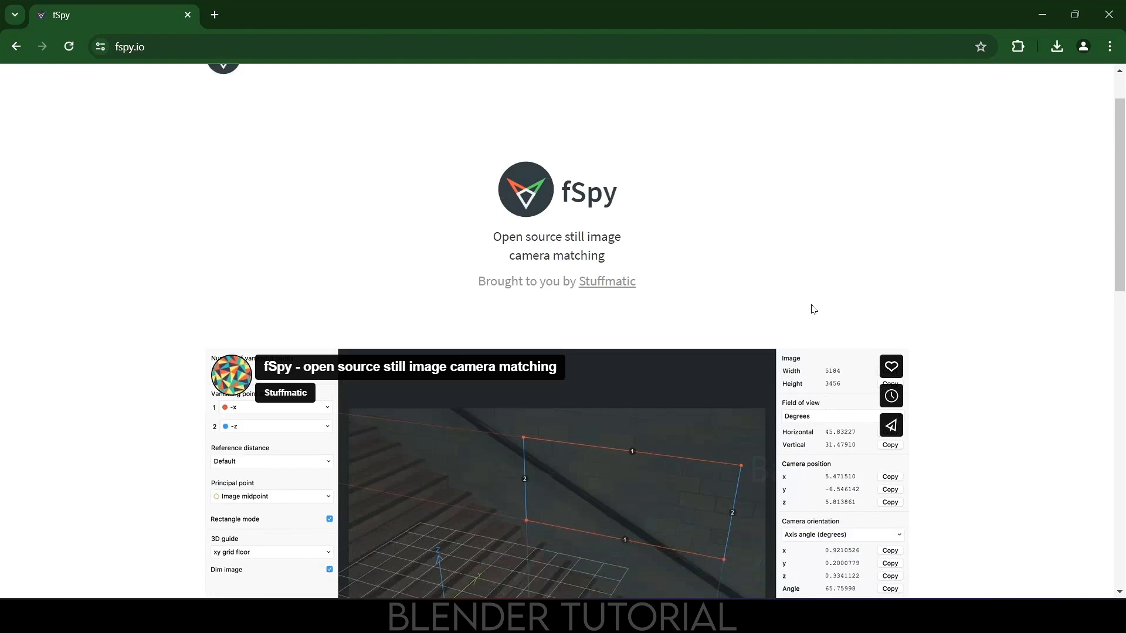
pyautogui.scroll(3, 813, 309)
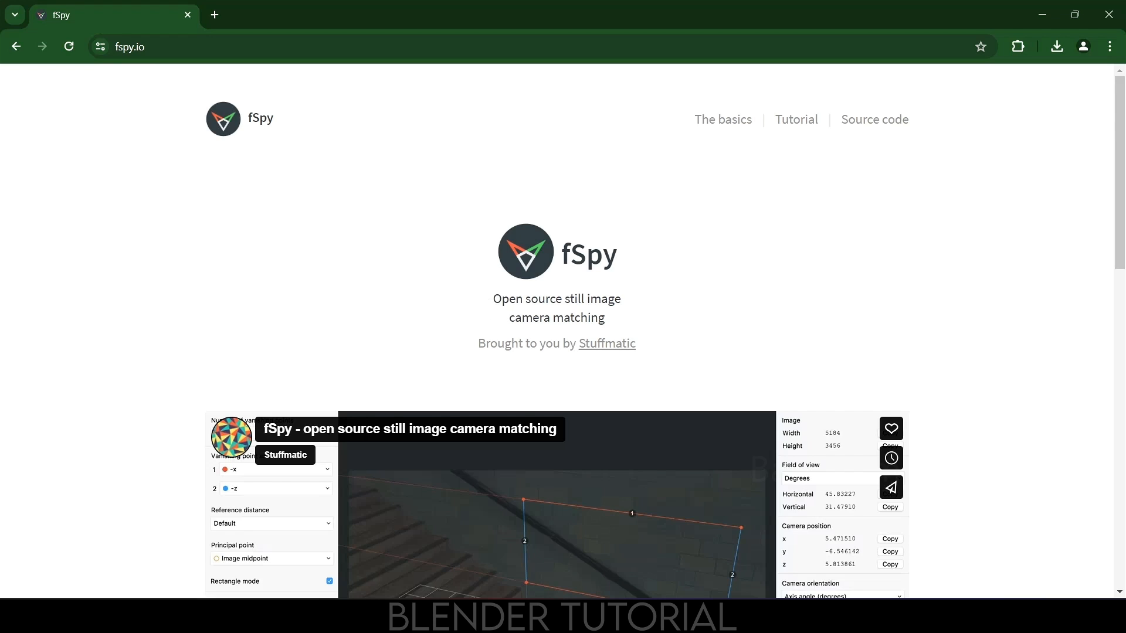
pyautogui.scroll(-10, 675, 305)
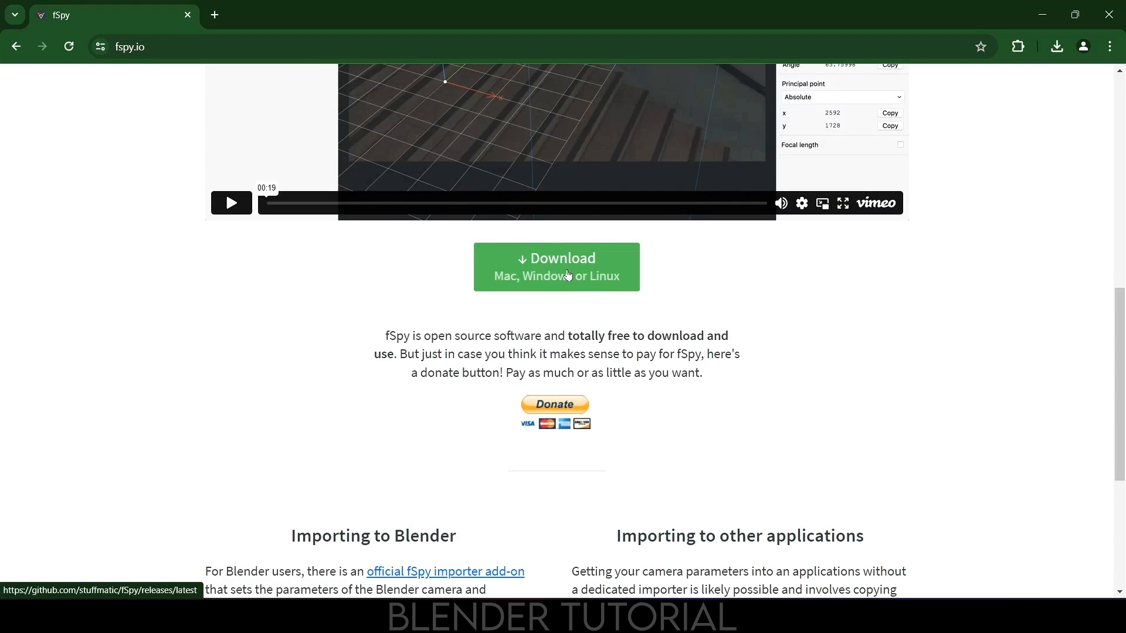
pyautogui.scroll(6, 864, 371)
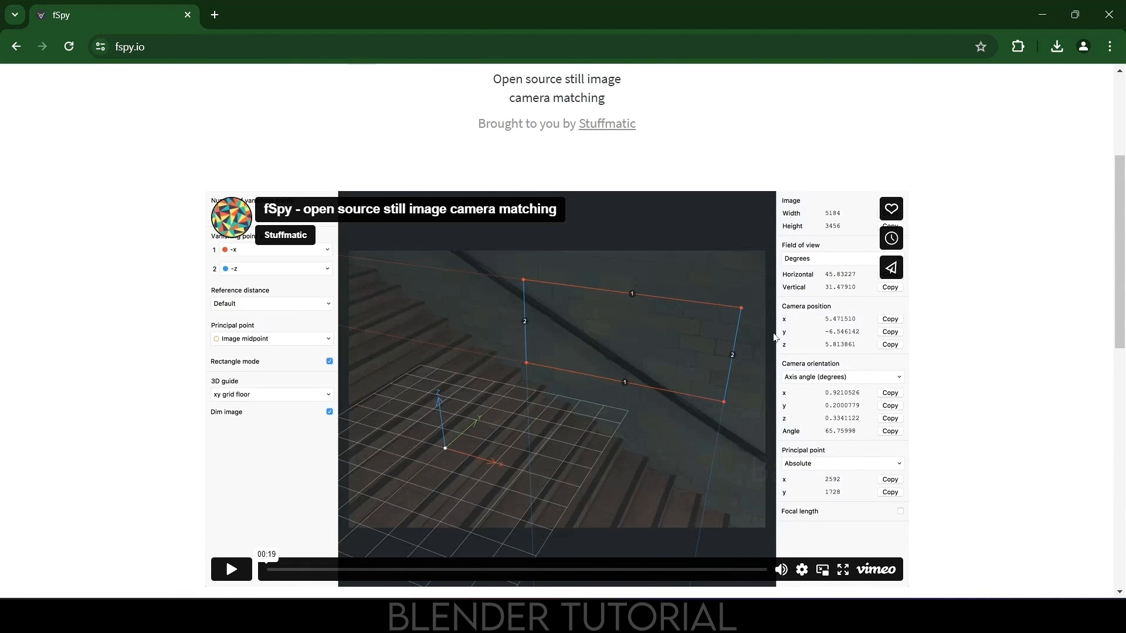
pyautogui.scroll(-11, 693, 334)
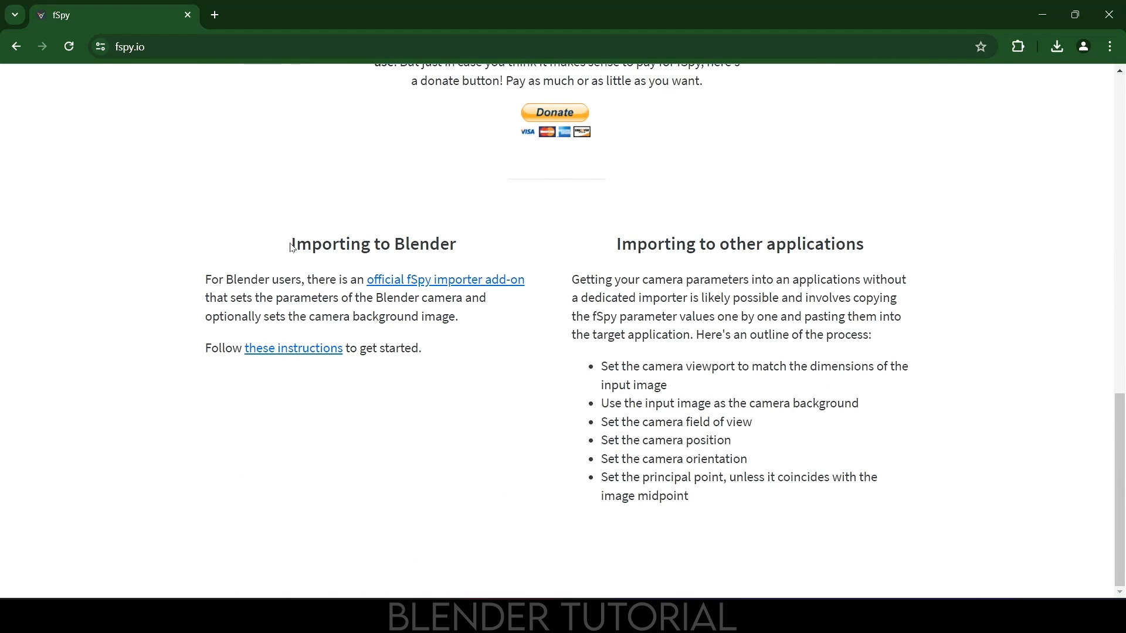
# - Open the official fSpy importer add-on's GitHub repository from the Importing to Blender section and show its code download options
pyautogui.moveTo(292, 245); pyautogui.dragTo(458, 249)
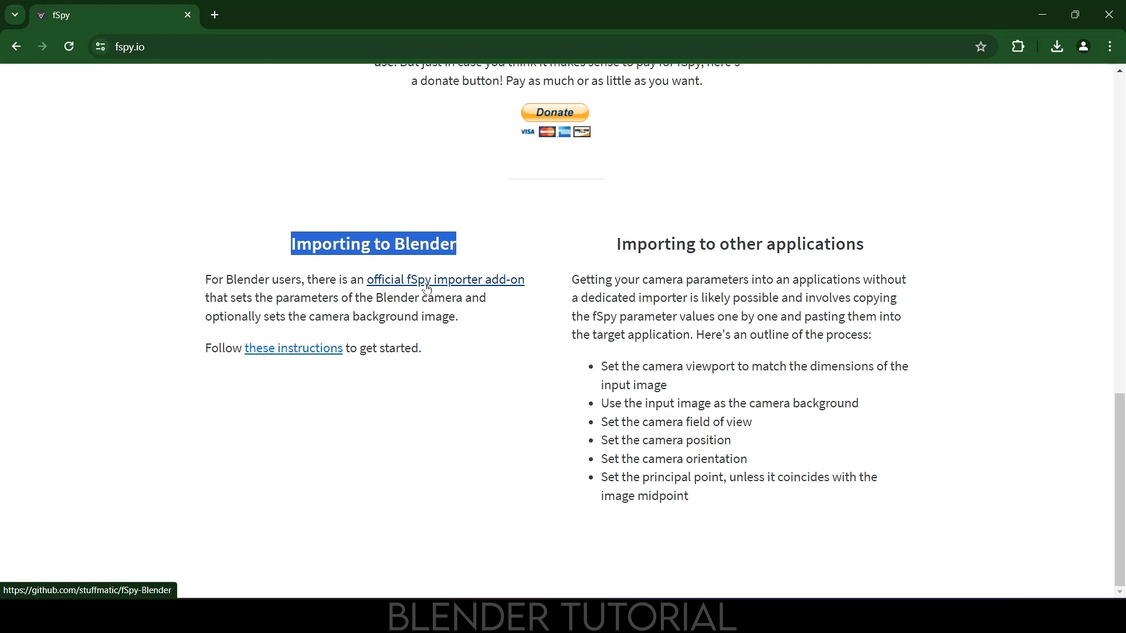
pyautogui.click(449, 287)
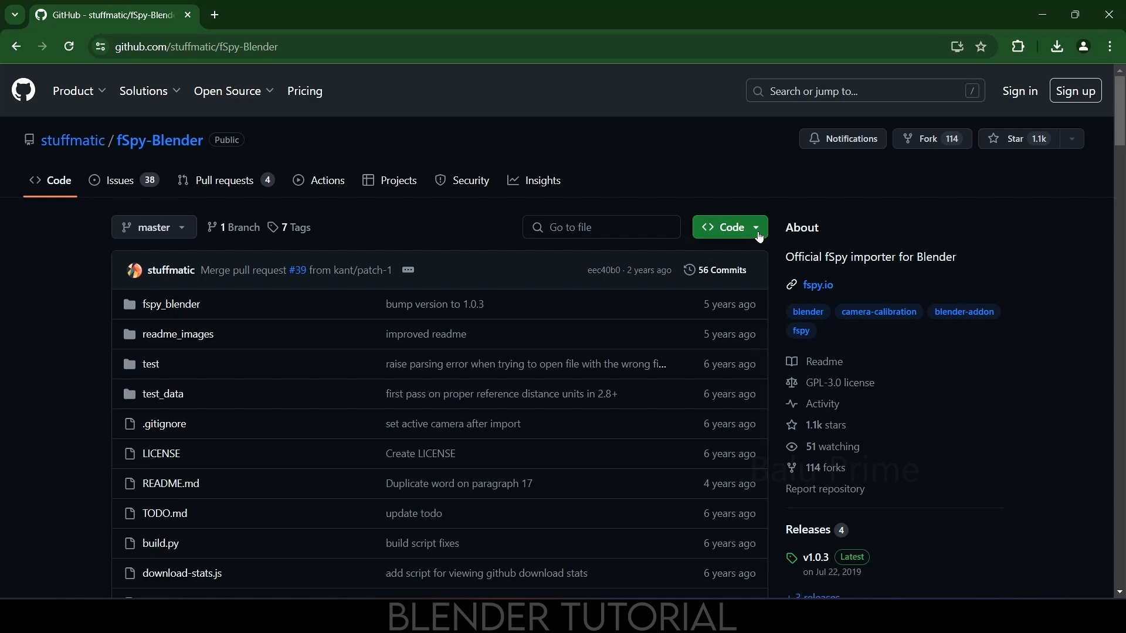
pyautogui.click(759, 234)
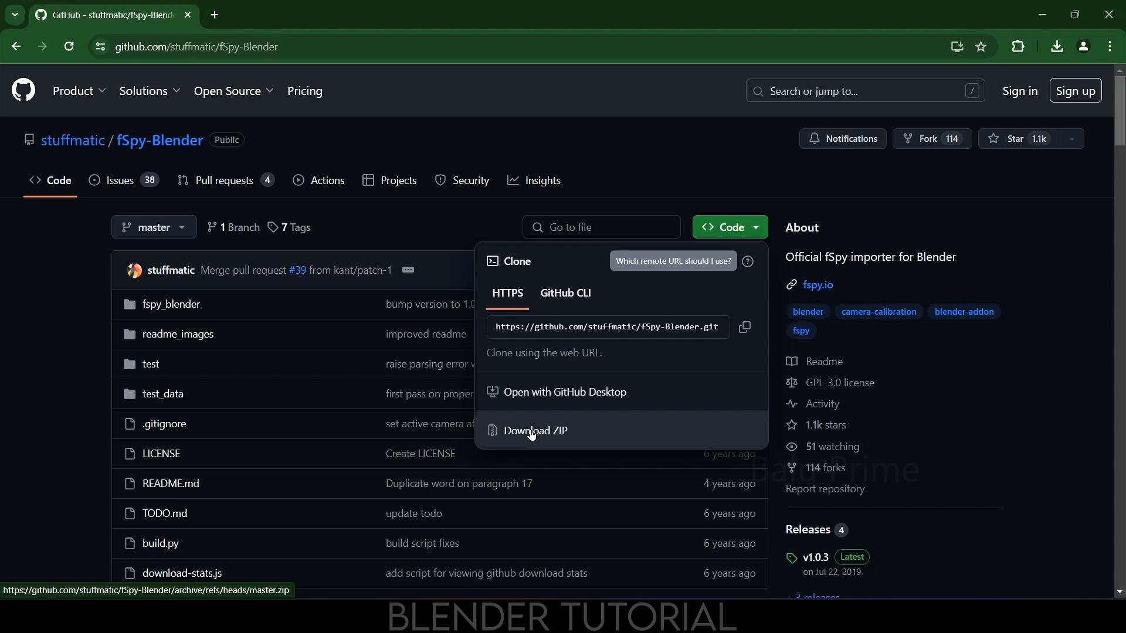
# - Open the v1.0.2 release page from the fSpy-Blender repository's releases and bring its downloadable assets into view
pyautogui.scroll(-5, 1055, 436)
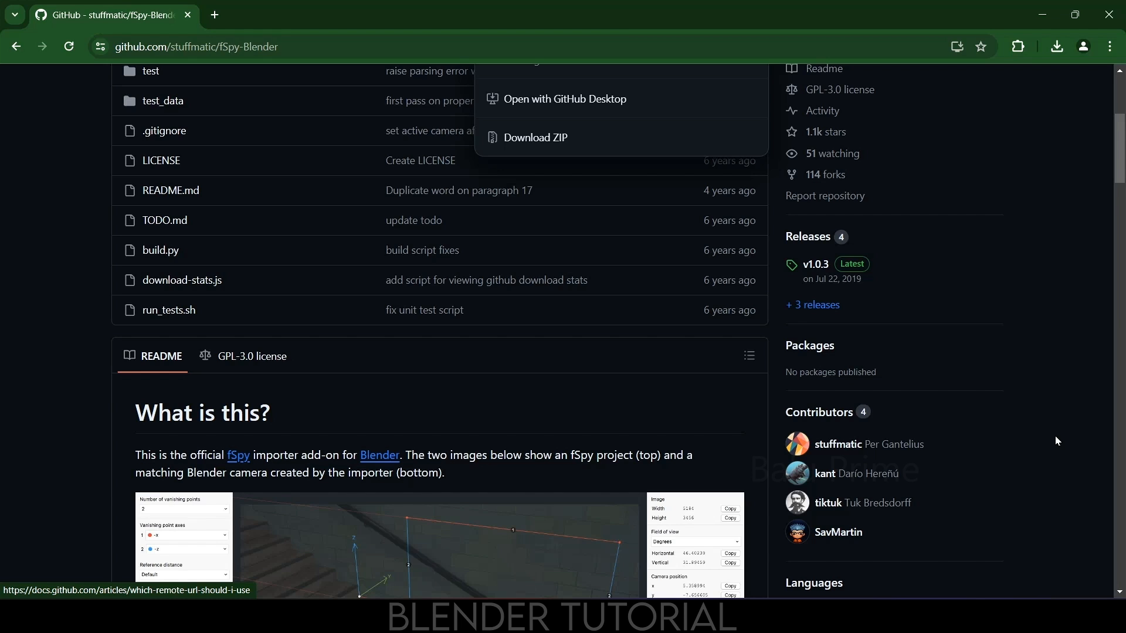
pyautogui.scroll(3, 1057, 441)
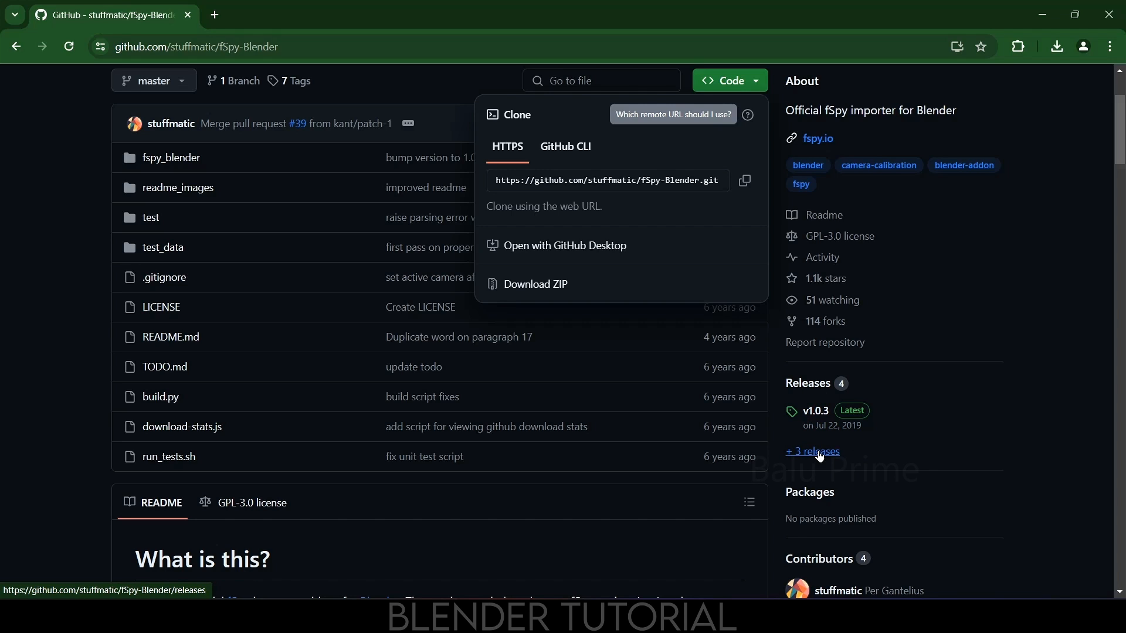
pyautogui.click(825, 452)
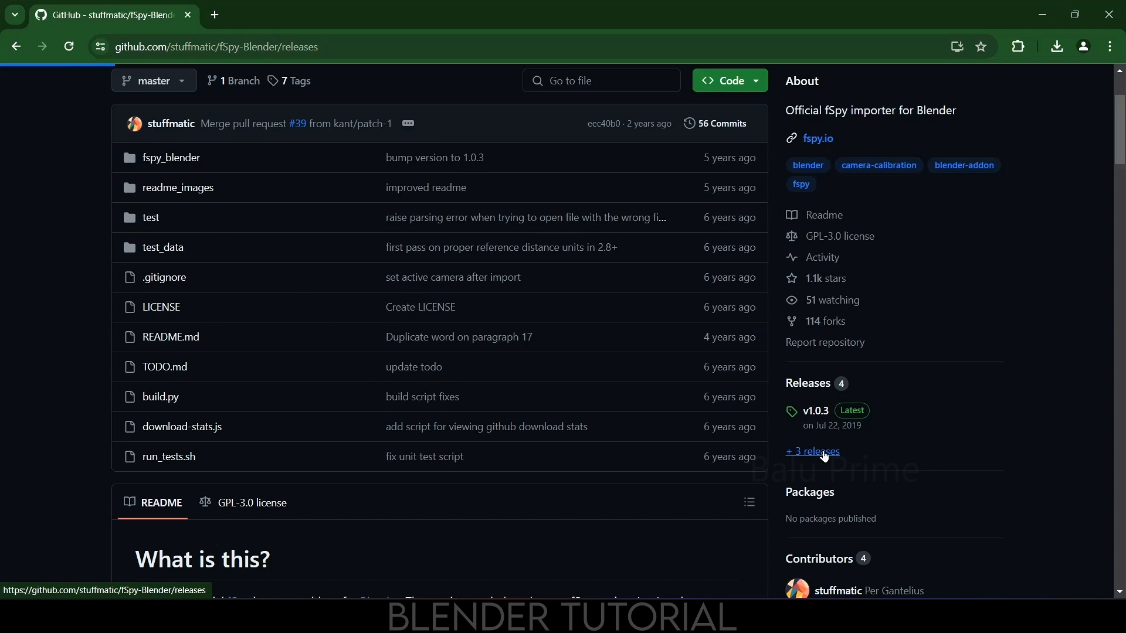
pyautogui.scroll(-7, 726, 365)
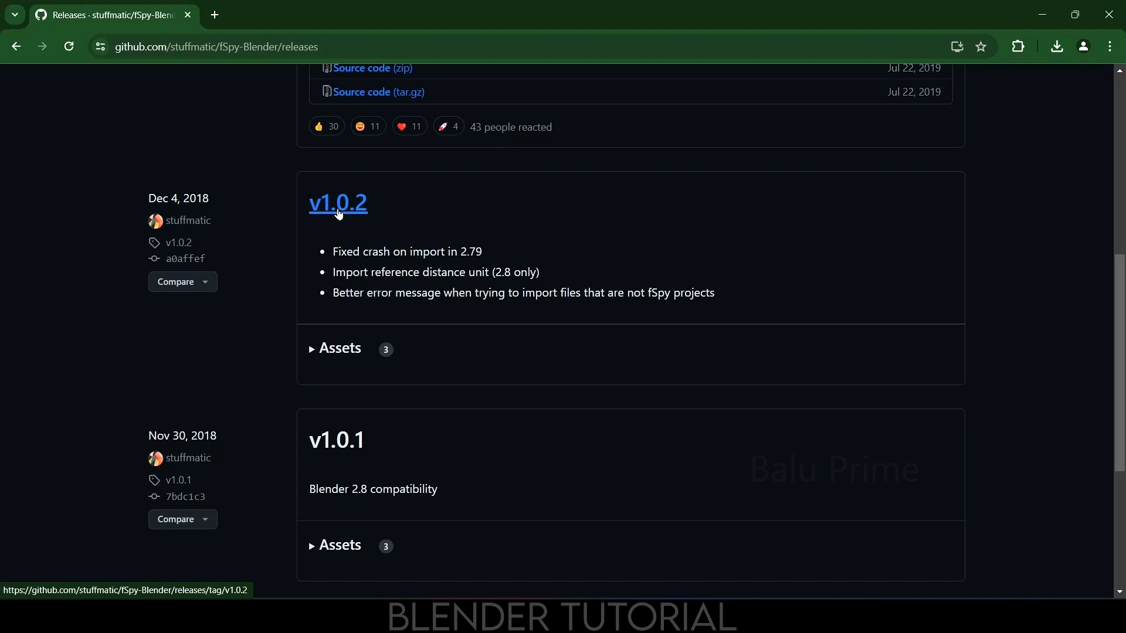
pyautogui.click(339, 212)
pyautogui.scroll(-2, 634, 310)
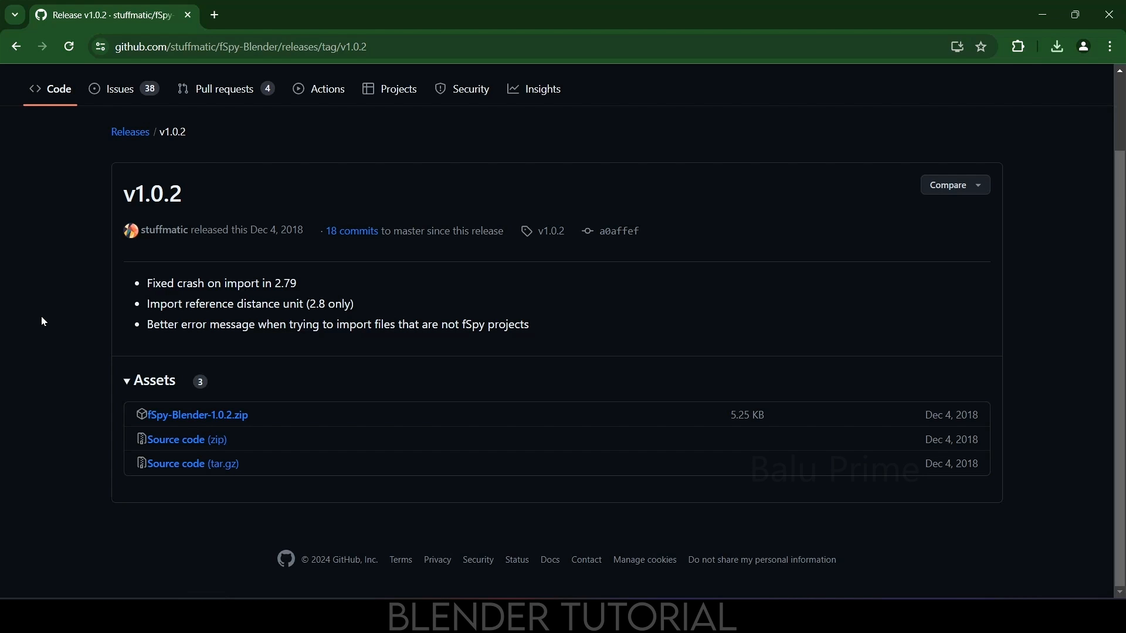
# - Search the web for "geotracker for blender download" in a new browser tab
pyautogui.click(214, 15)
pyautogui.click(242, 45)
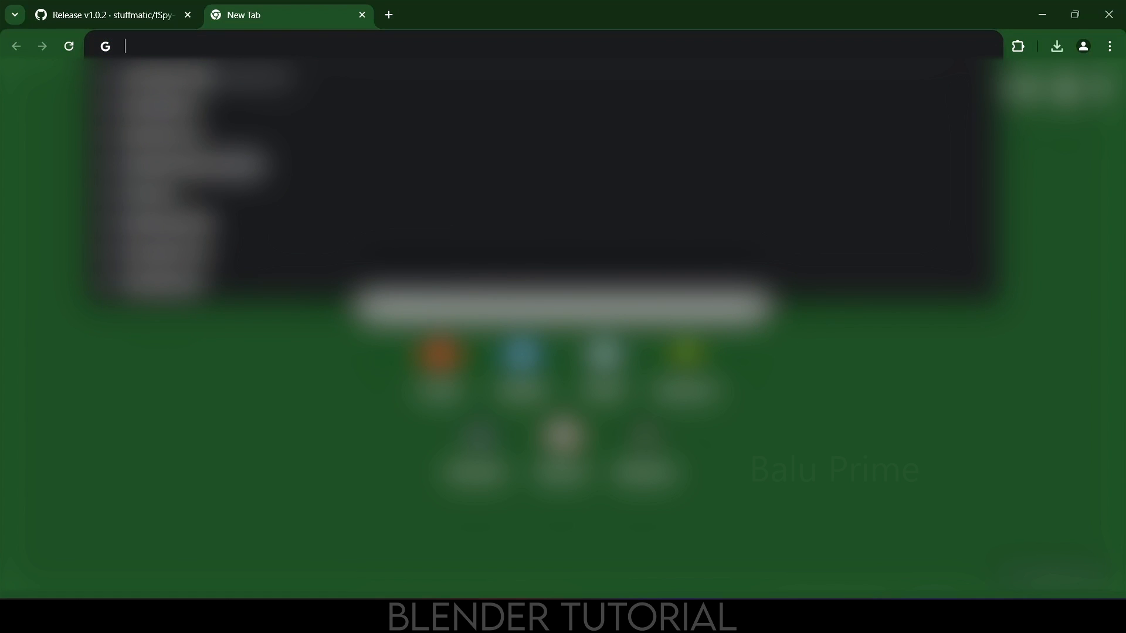
pyautogui.write('geotracker')
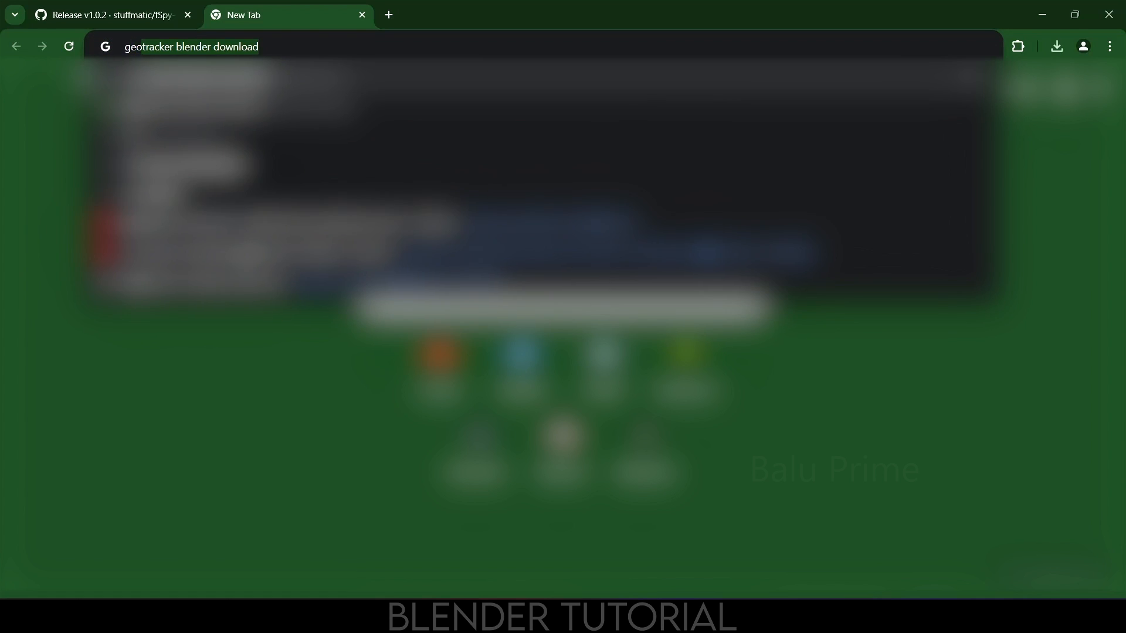
pyautogui.write(' for b')
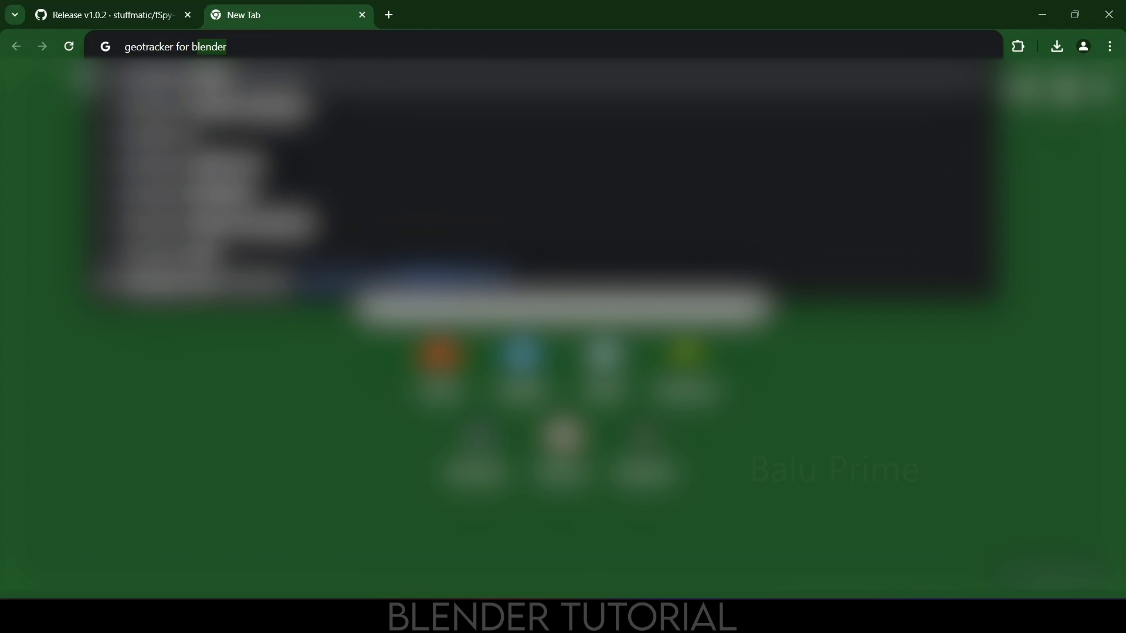
pyautogui.write('lender download')
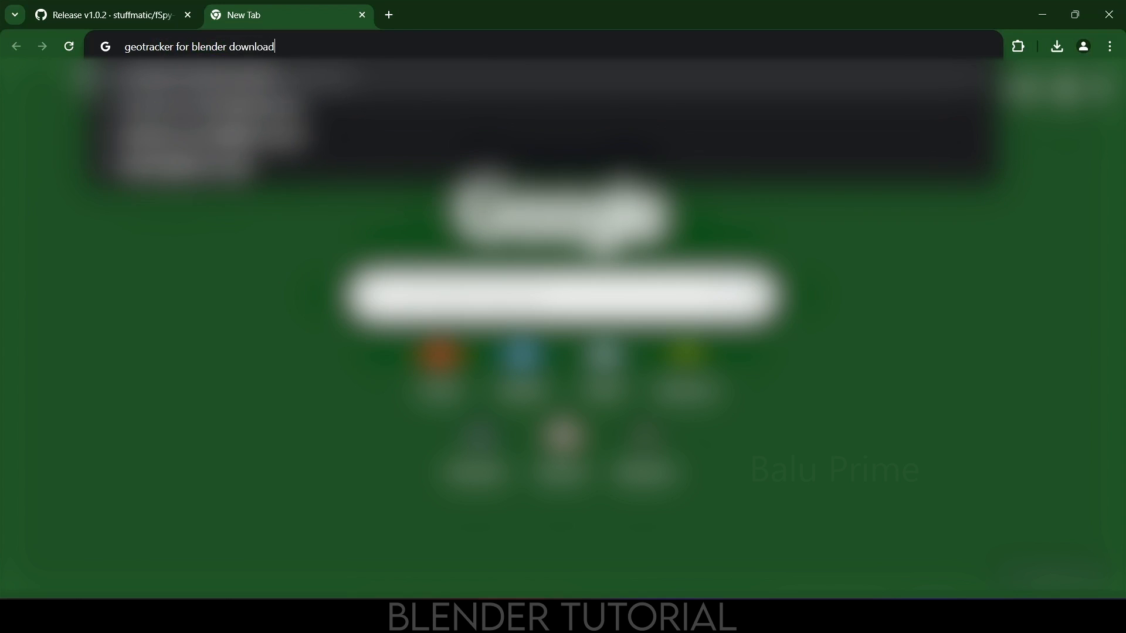
pyautogui.press('Return')
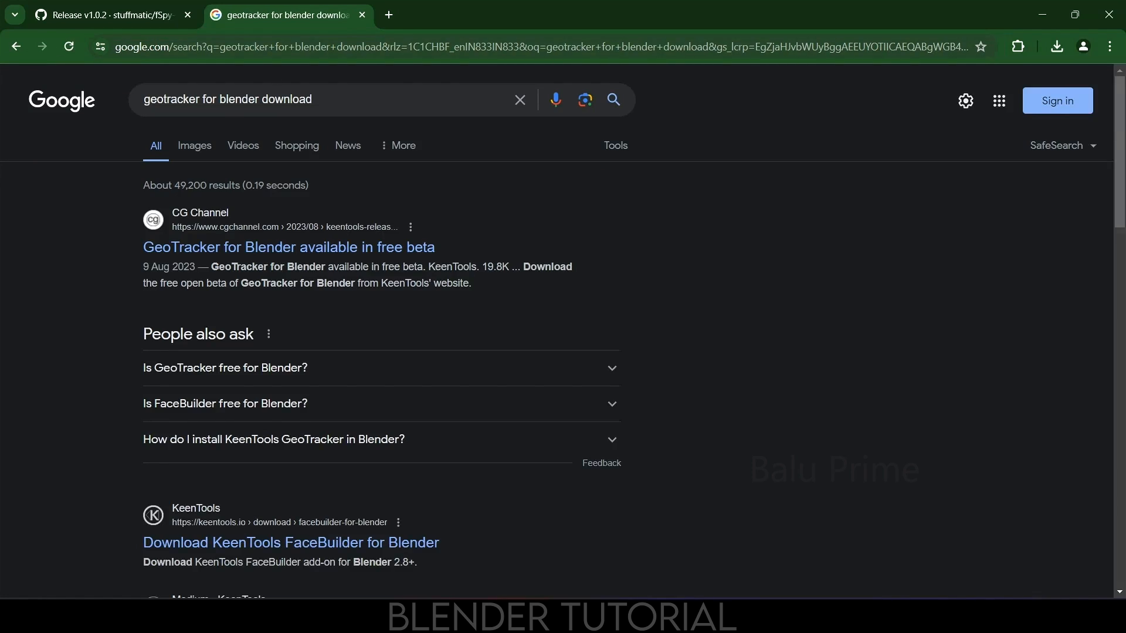
# - Open the KeenTools add-ons for Blender page from the search results and download version 2024.1.0
pyautogui.scroll(-4, 234, 334)
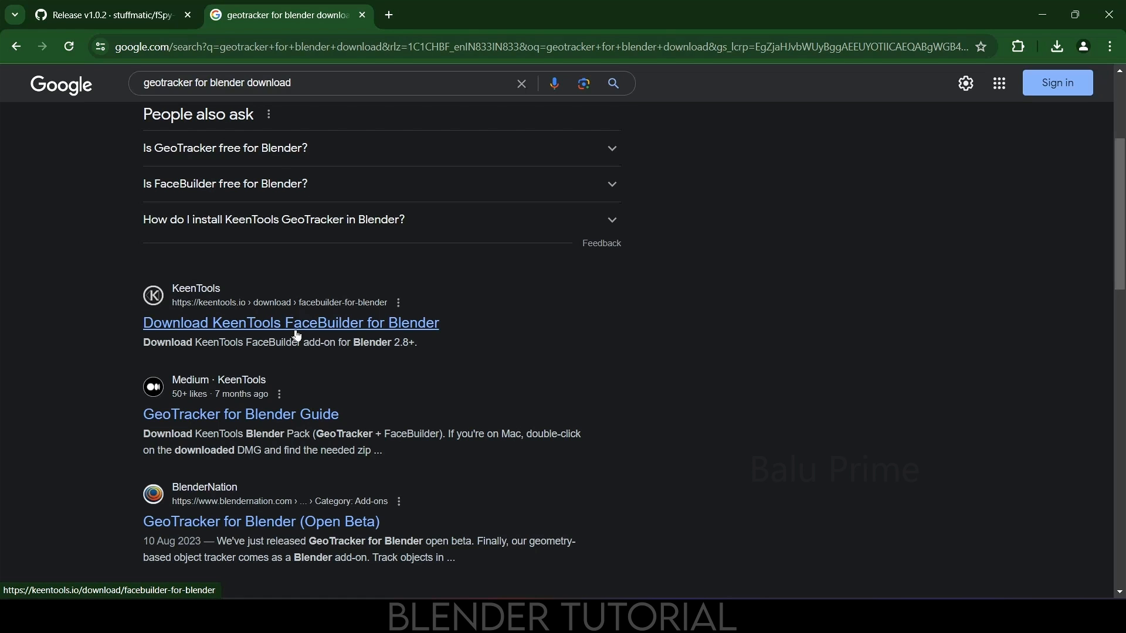
pyautogui.click(328, 330)
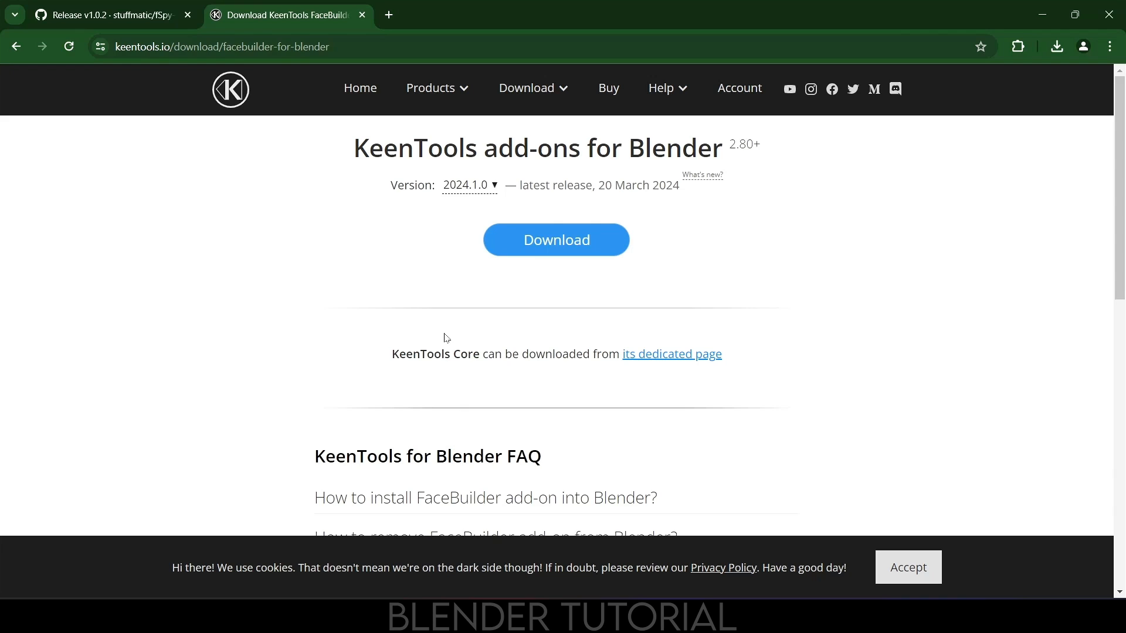
pyautogui.click(556, 249)
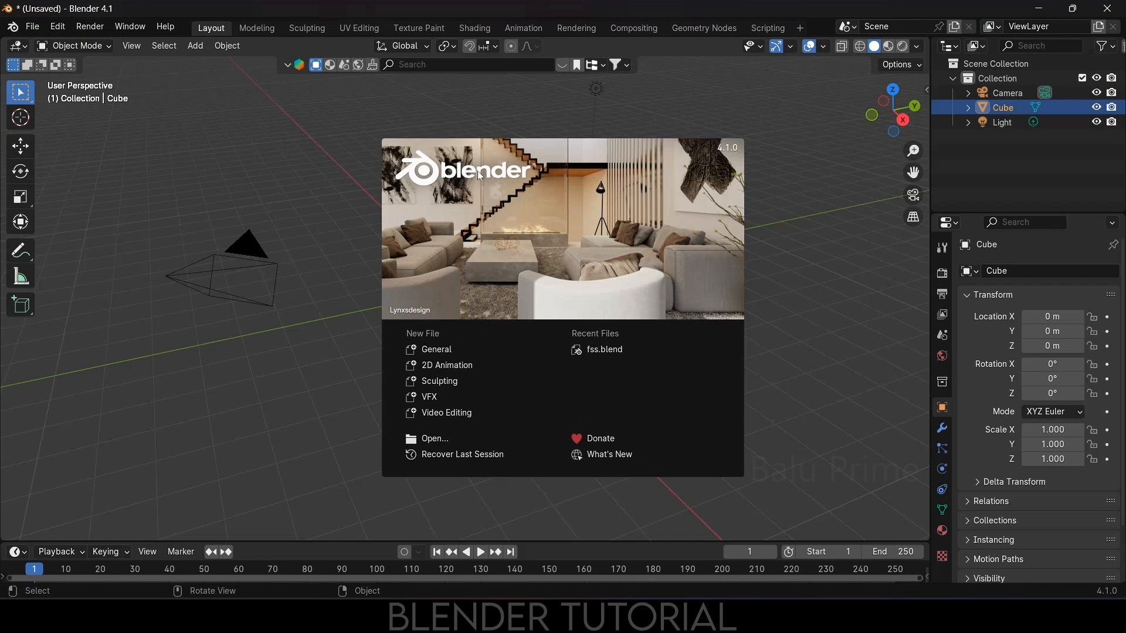
# - In Blender, install the add-on fSpy-Blender-1.0.2.zip through the preferences, enable Import fSpy project and expand its details
pyautogui.click(349, 164)
pyautogui.click(58, 27)
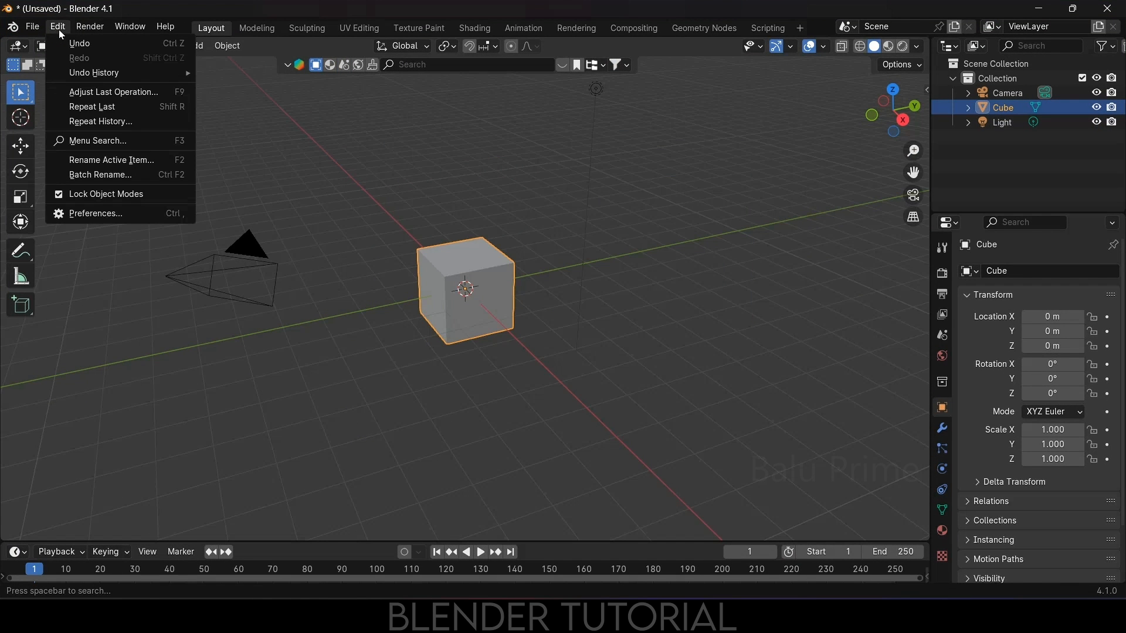
pyautogui.click(94, 211)
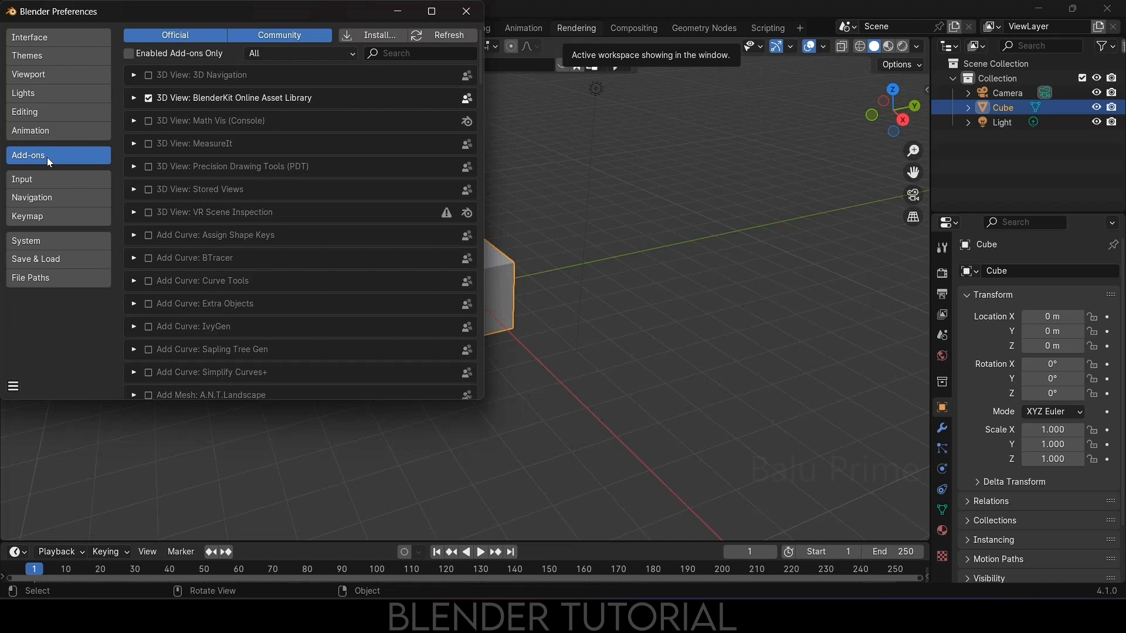
pyautogui.click(373, 36)
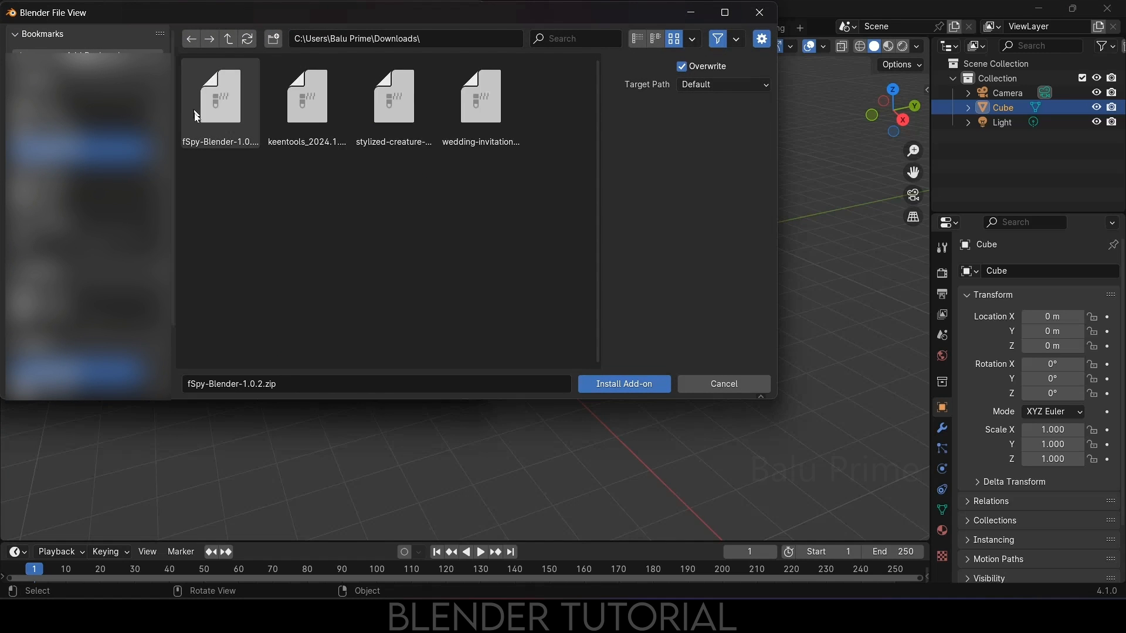
pyautogui.click(219, 119)
pyautogui.click(615, 383)
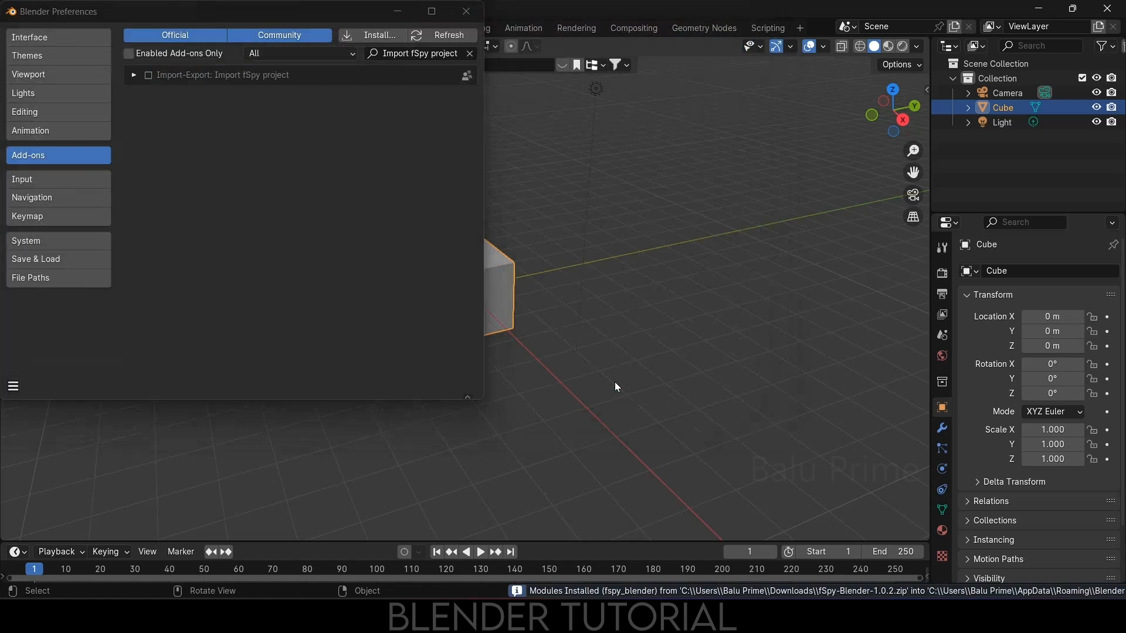
pyautogui.click(149, 75)
pyautogui.click(134, 75)
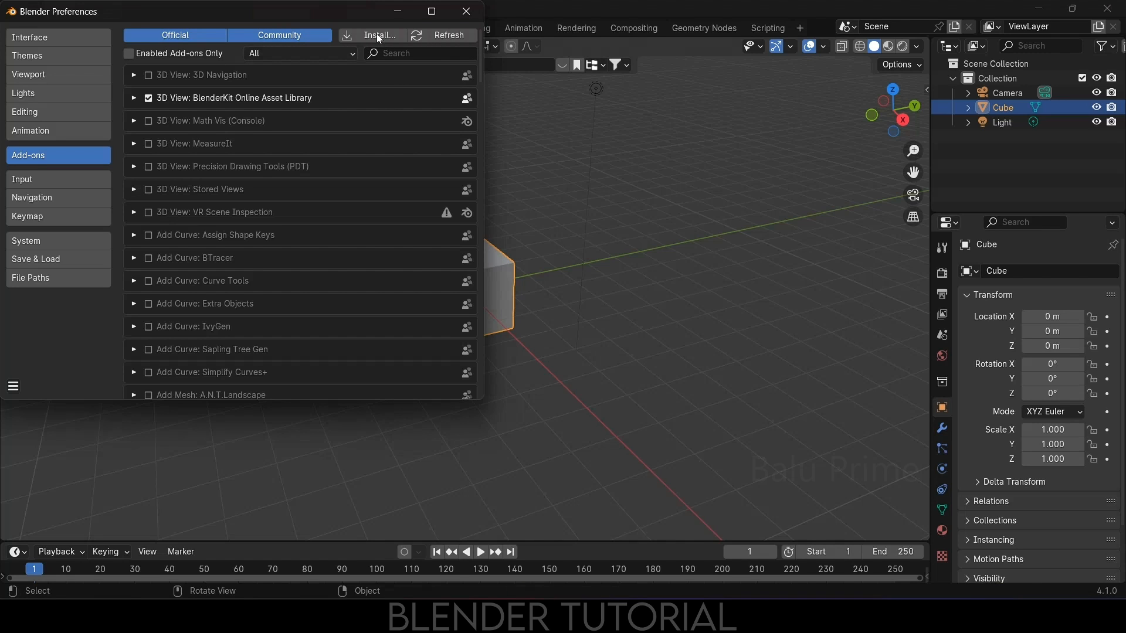
# - Install the add-on keentools_2024.1.0_for_blender.zip, enable KeenTools FaceBuilder & GeoTracker and expand its details
pyautogui.click(377, 35)
pyautogui.click(311, 116)
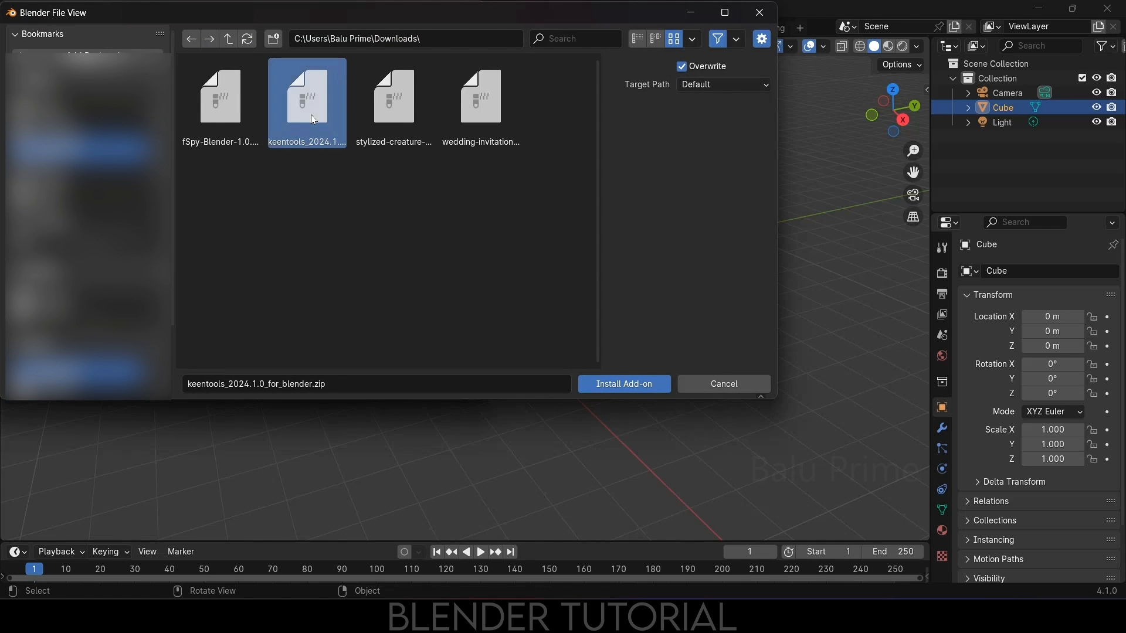
pyautogui.click(622, 384)
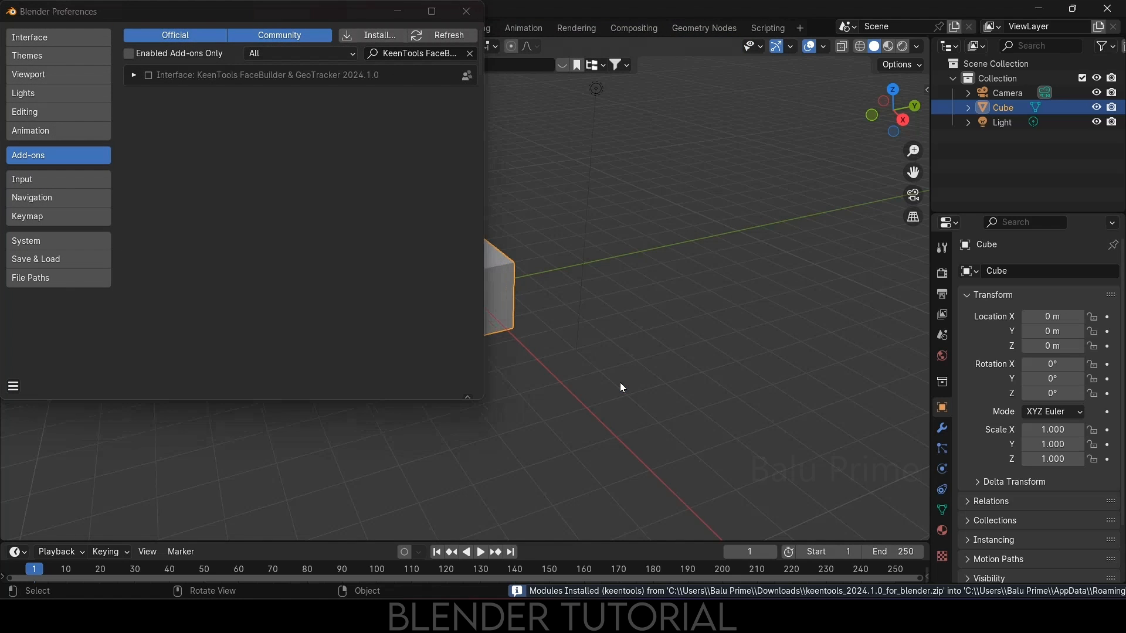
pyautogui.click(148, 75)
pyautogui.click(134, 75)
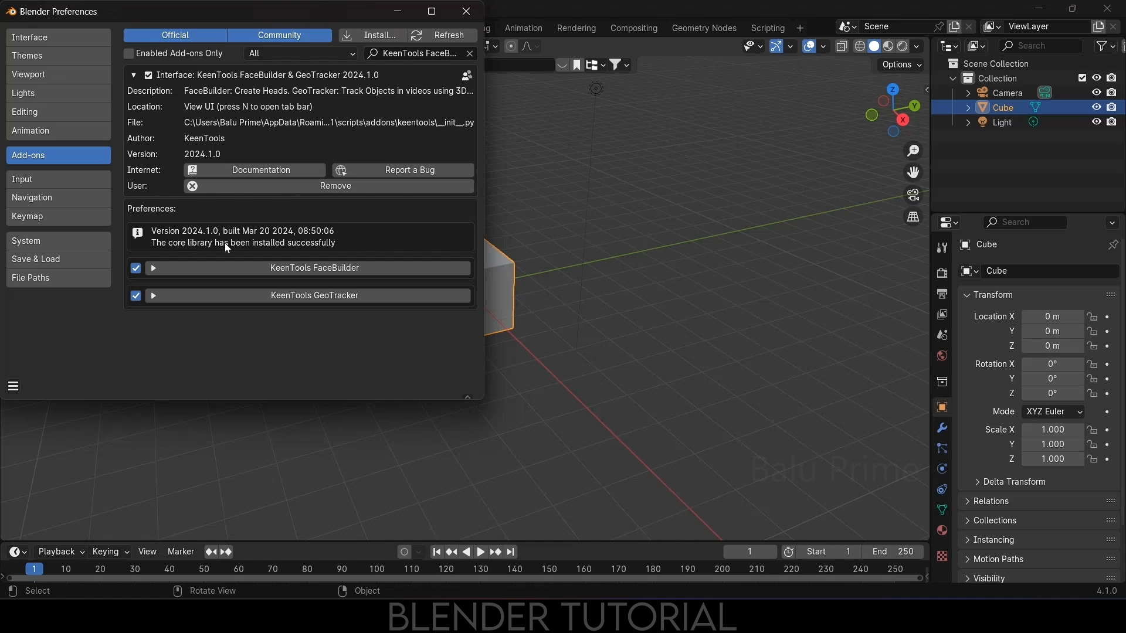
# - Save the Blender preferences and close the preferences window
pyautogui.click(14, 386)
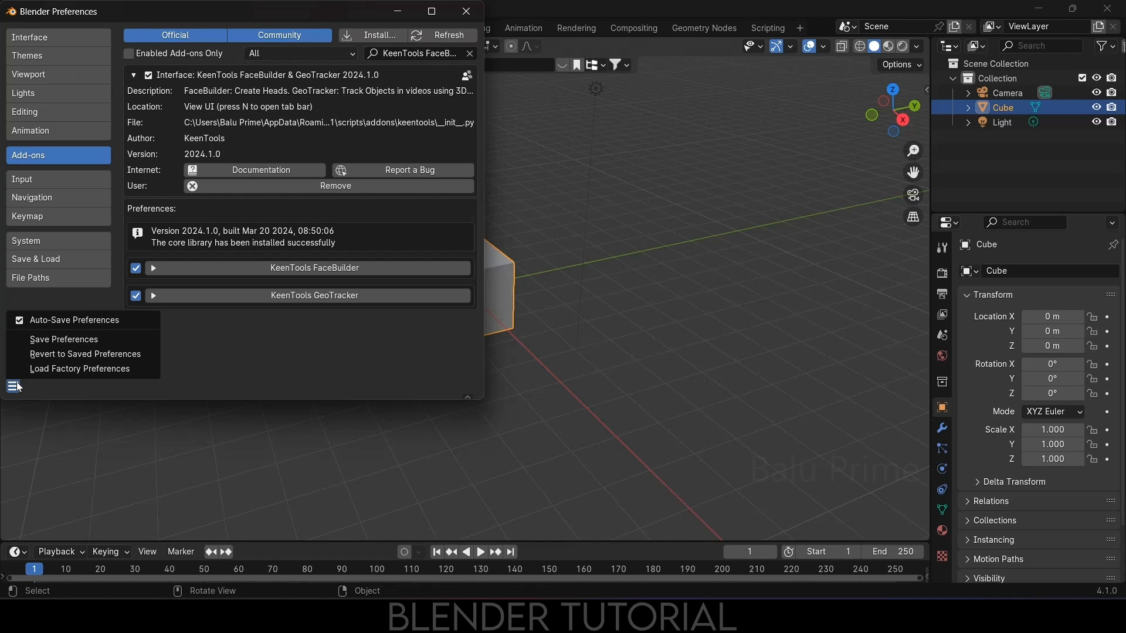
pyautogui.click(41, 339)
pyautogui.click(455, 14)
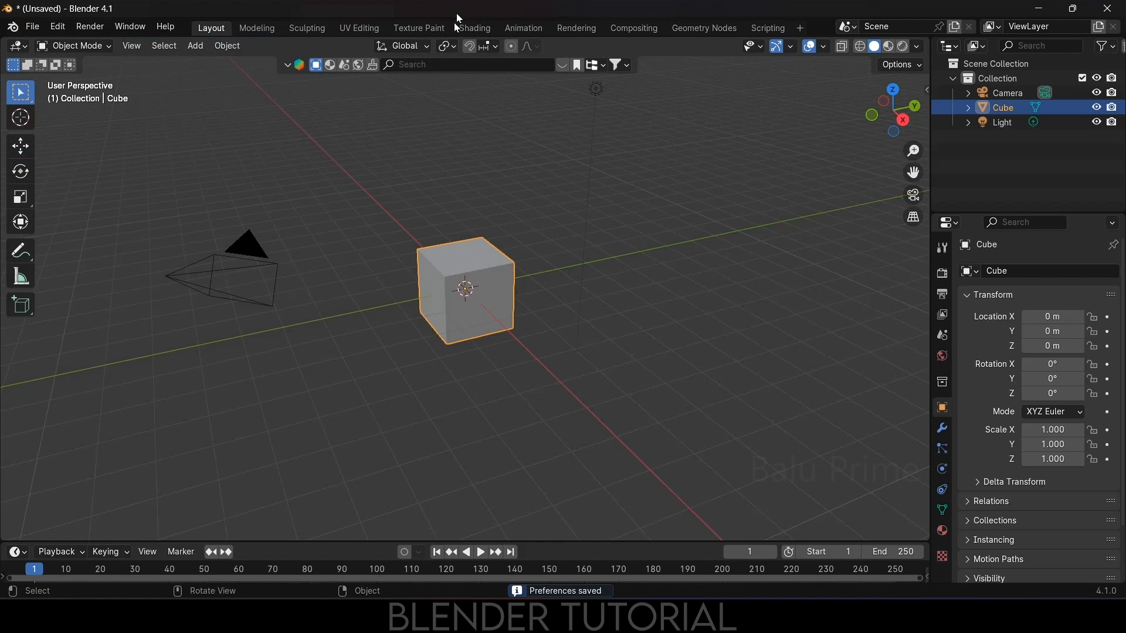
# - Minimize Blender and close the browser, switching to File Explorer to select the archive fSpy-1.0.3-ia32-win.zip
pyautogui.click(1037, 10)
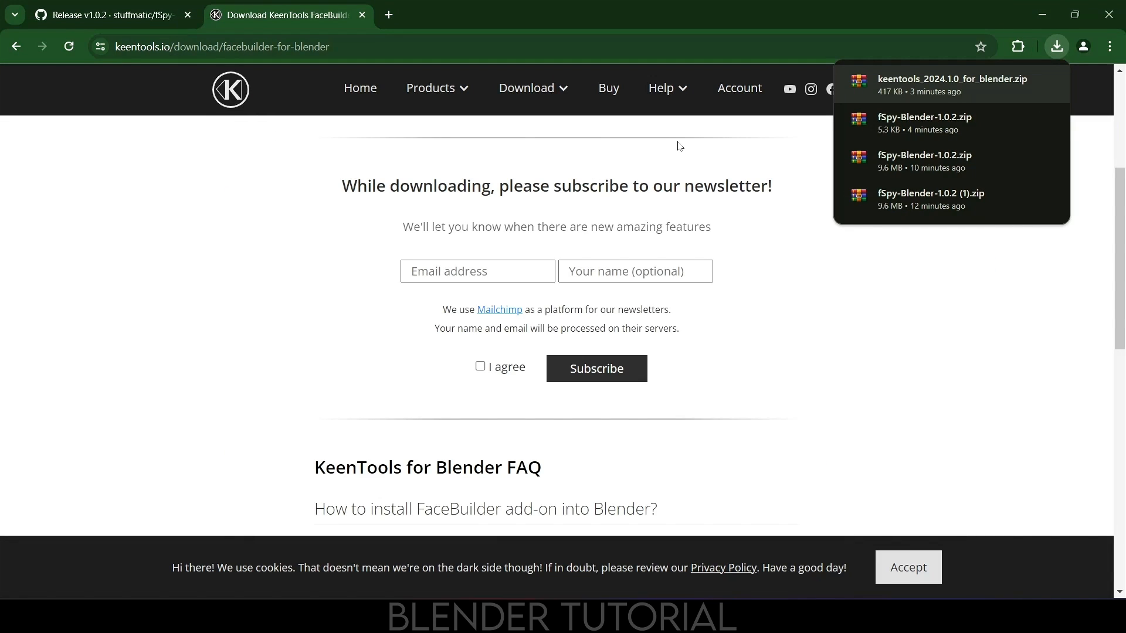
pyautogui.click(1108, 13)
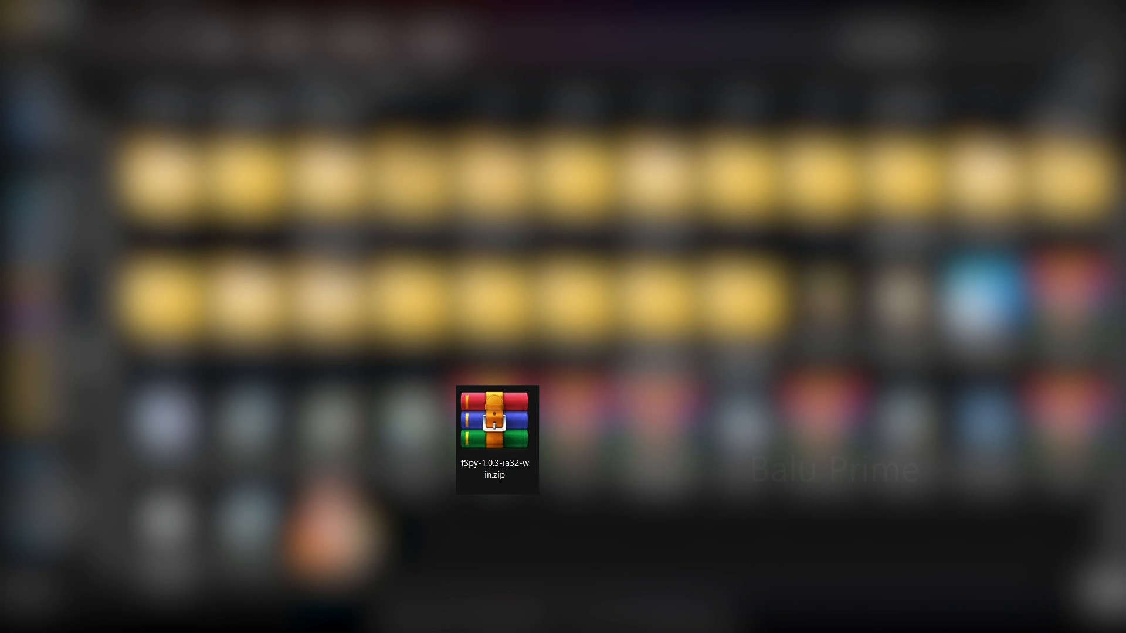
pyautogui.click(498, 443)
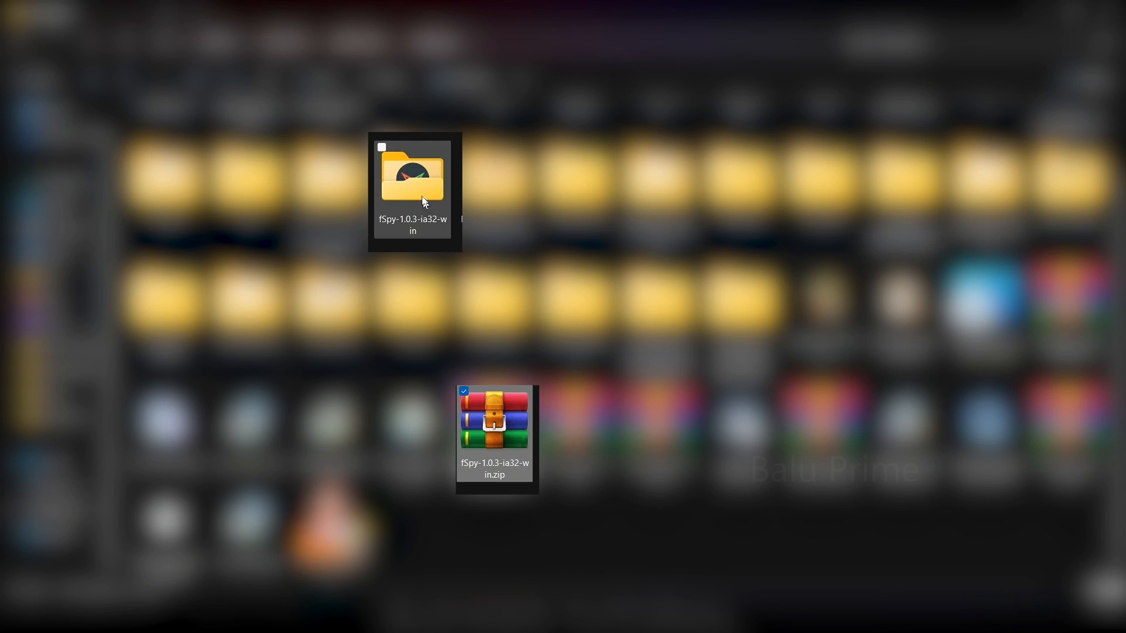
# - Open the extracted fSpy-1.0.3-ia32-win folder and launch fSpy.exe
pyautogui.doubleClick(423, 198)
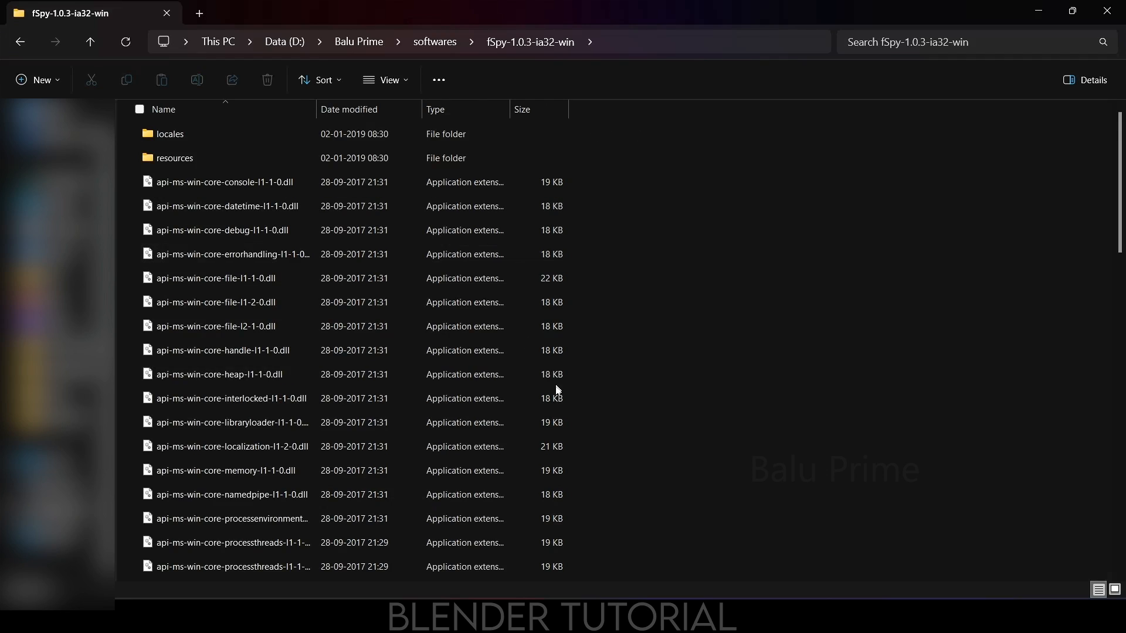
pyautogui.scroll(-6, 557, 389)
pyautogui.scroll(-6, 557, 389)
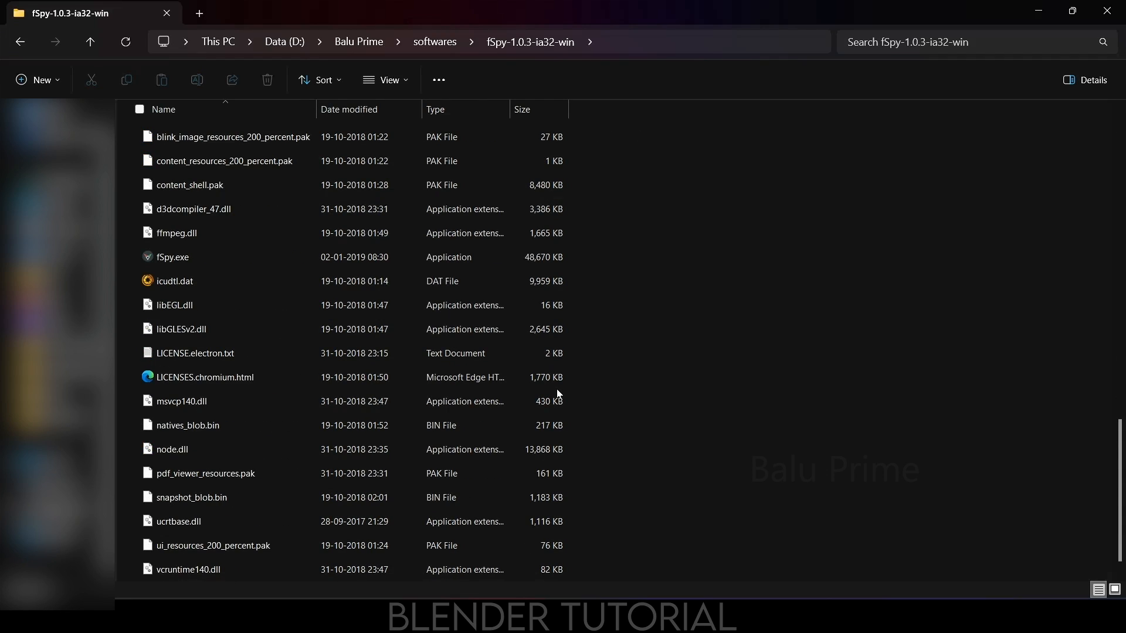
pyautogui.doubleClick(172, 260)
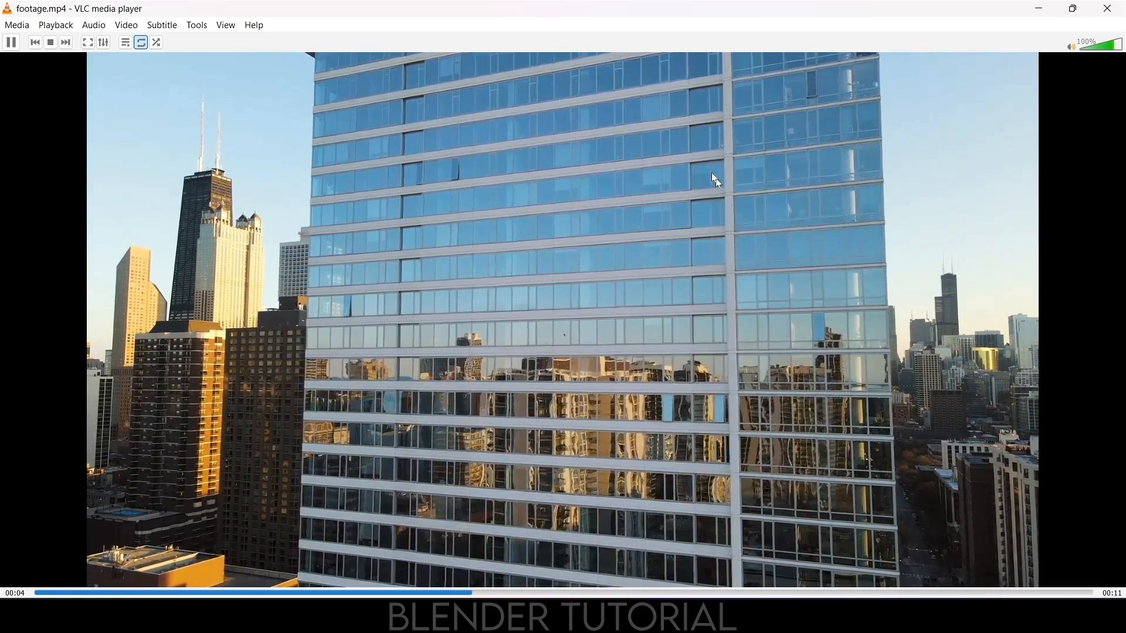
# - In VLC, pause footage.mp4 at its very beginning and take a snapshot of the first frame
pyautogui.press('space')
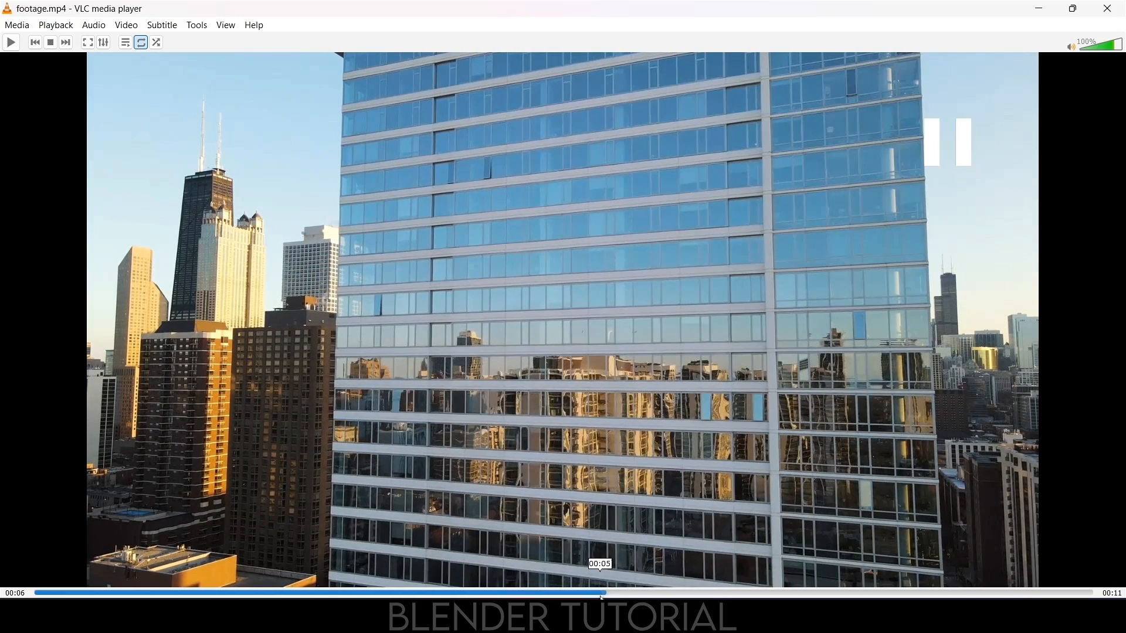
pyautogui.moveTo(598, 595); pyautogui.dragTo(12, 594)
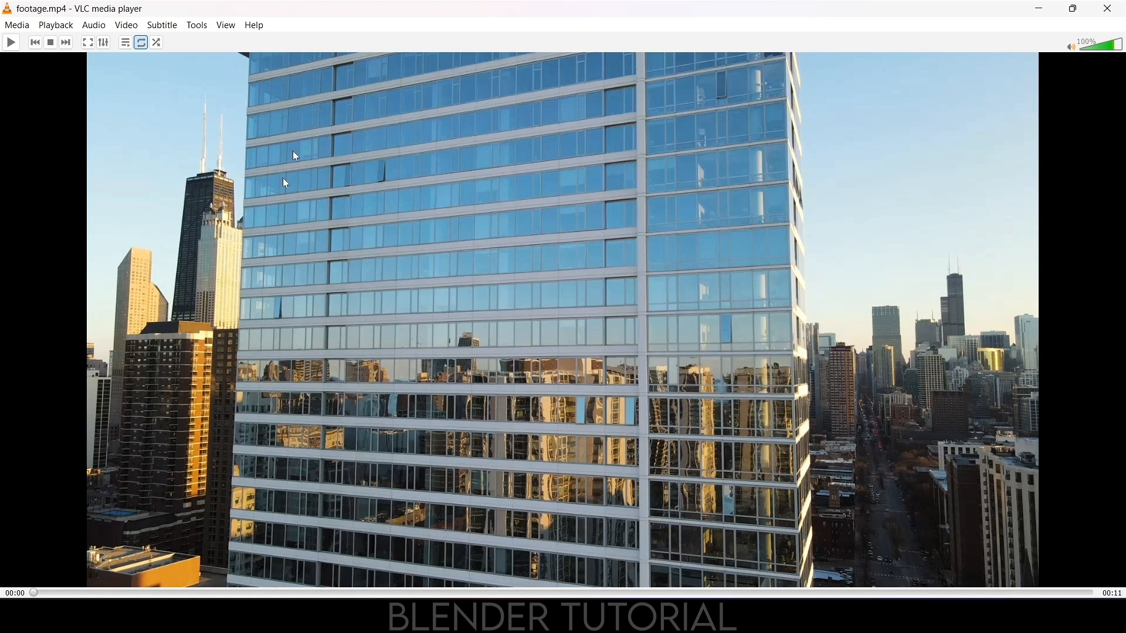
pyautogui.click(130, 26)
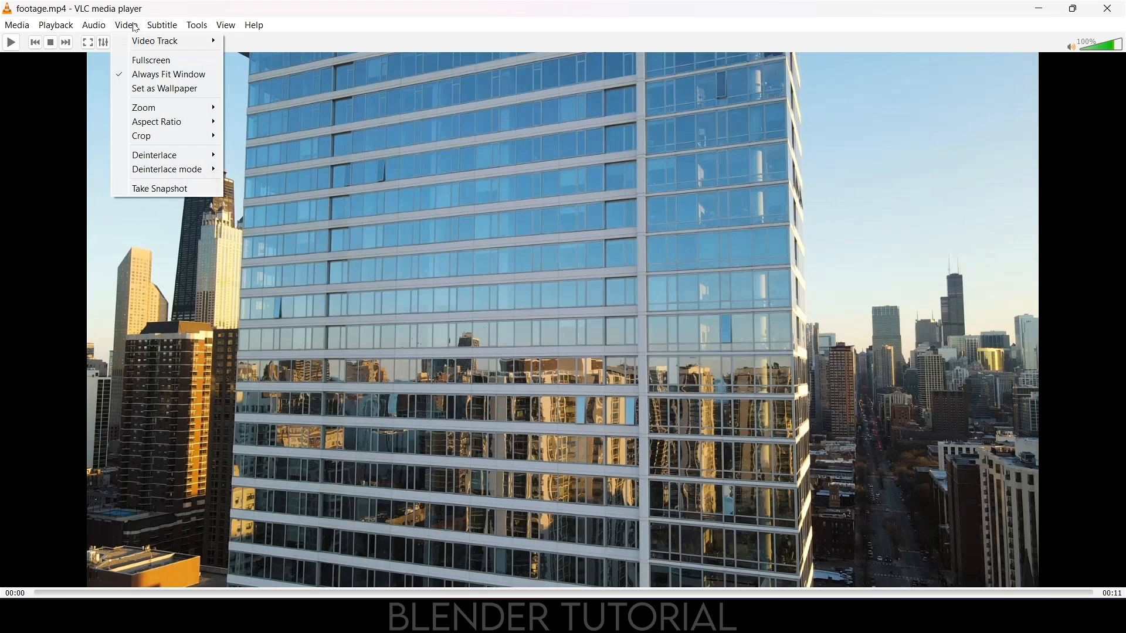
pyautogui.click(160, 194)
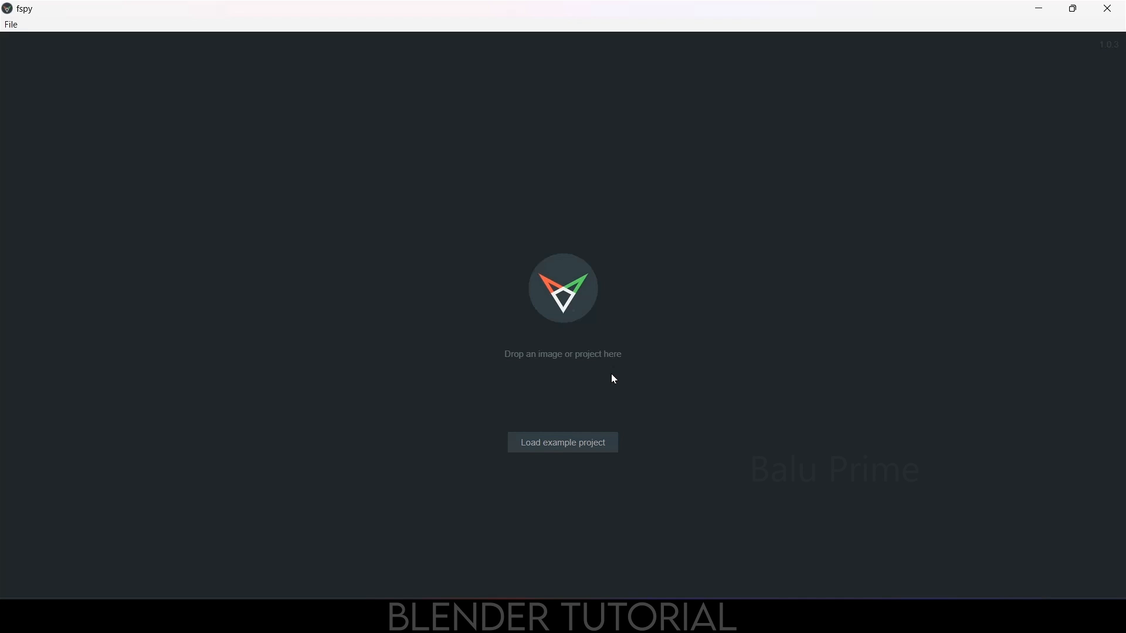
# - Load the first-frame JPG of the building footage from File Explorer into fSpy, and minimize File Explorer
pyautogui.hotkey('alt', 'Tab')
pyautogui.moveTo(614, 202); pyautogui.dragTo(354, 289)
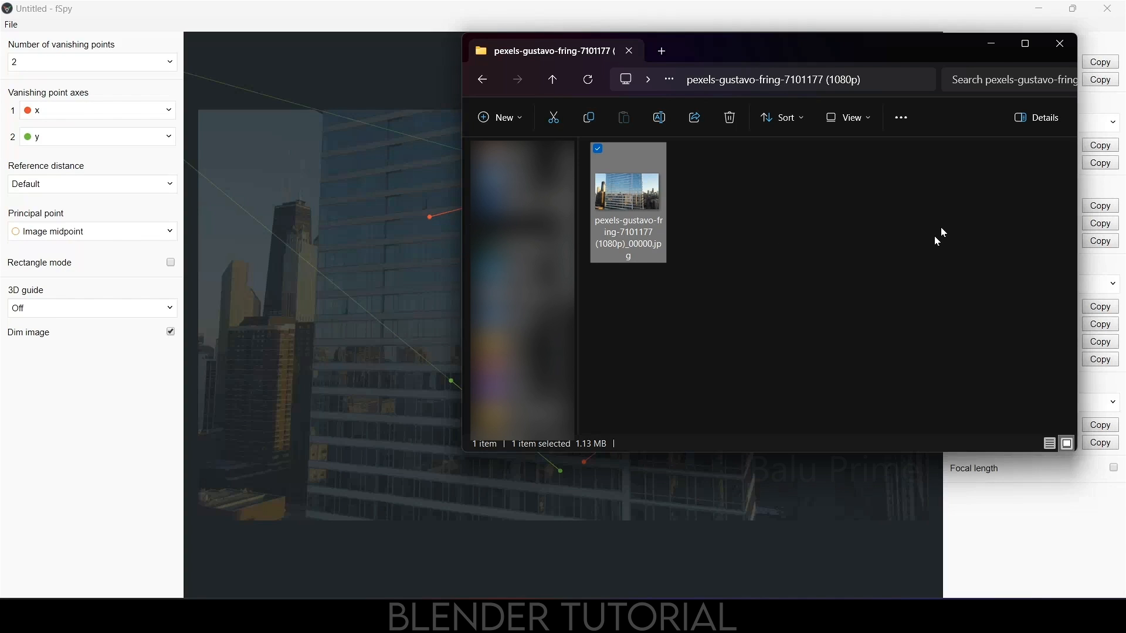
pyautogui.click(990, 44)
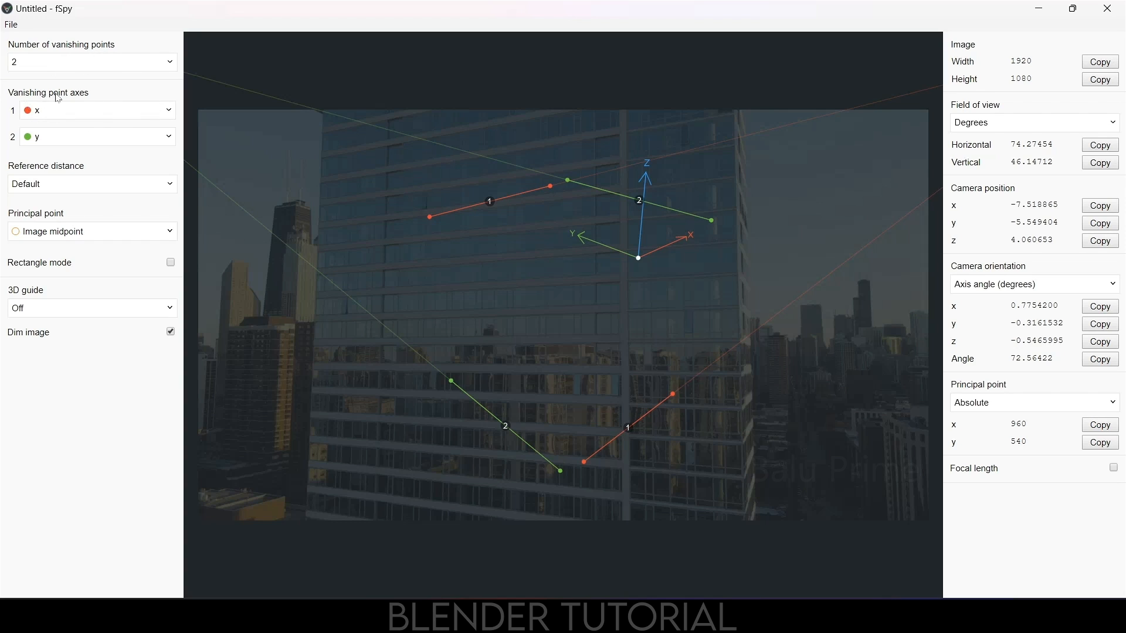
# - Set the second vanishing point axis to z
pyautogui.click(63, 142)
pyautogui.scroll(-1, 73, 232)
pyautogui.click(47, 235)
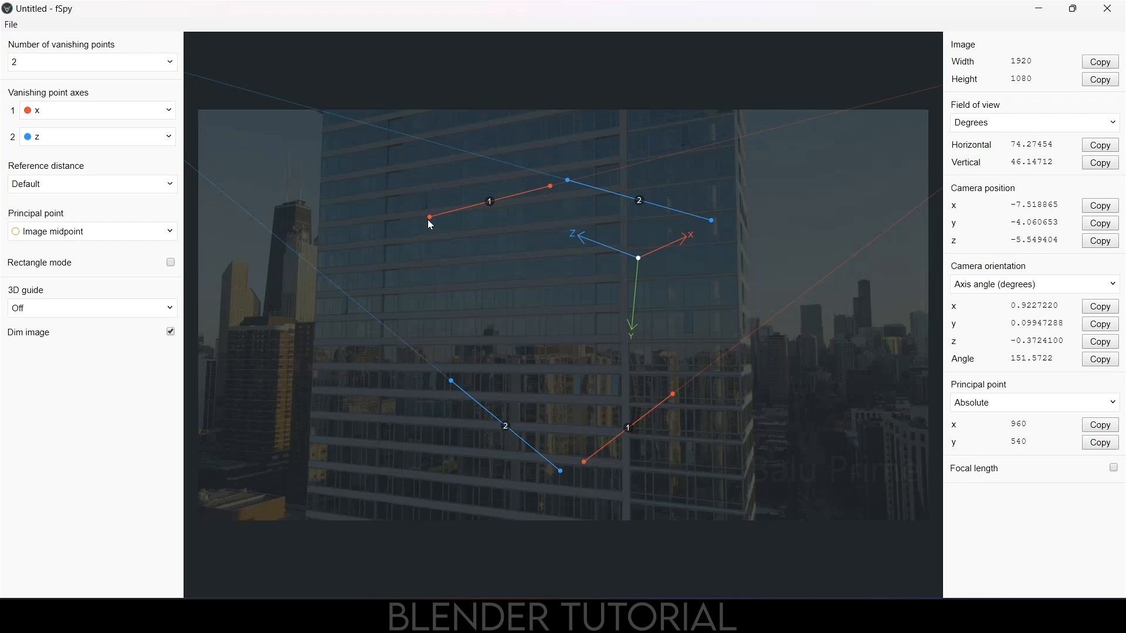
# - Align the two x-axis vanishing lines with an upper and a lower horizontal ledge of the building's front facade
pyautogui.moveTo(429, 220); pyautogui.dragTo(370, 218)
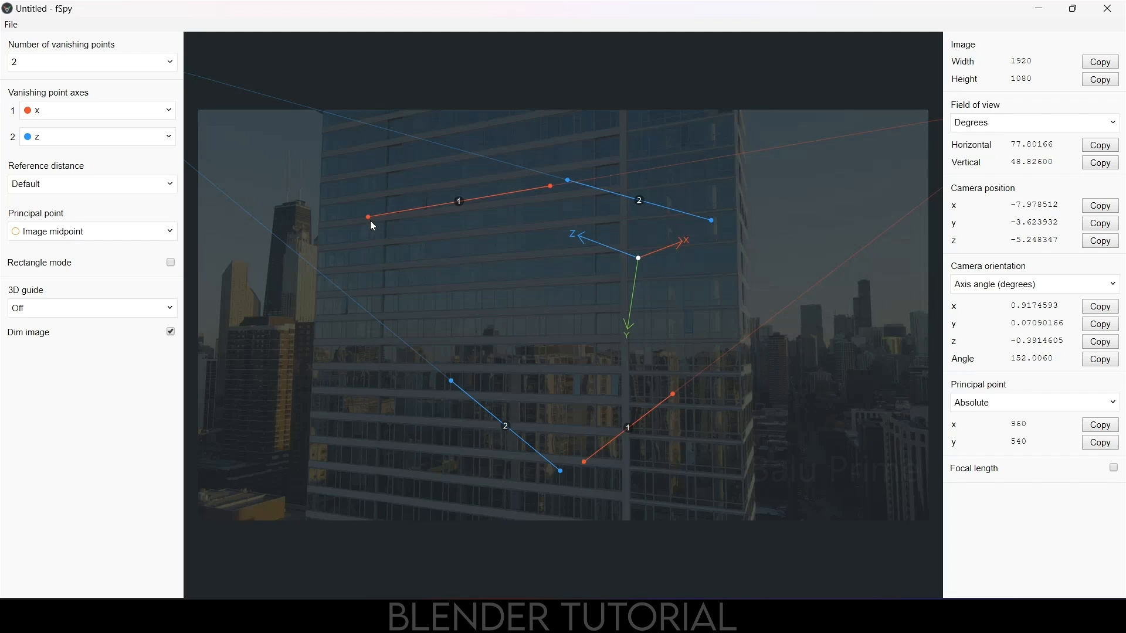
pyautogui.moveTo(370, 218); pyautogui.dragTo(323, 185)
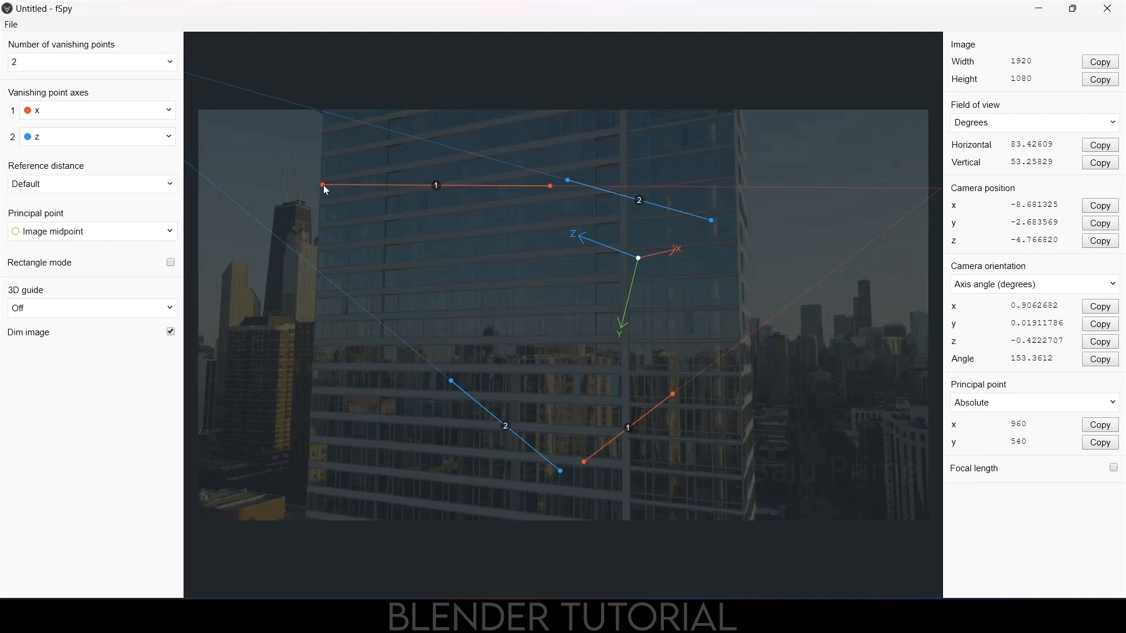
pyautogui.moveTo(323, 185); pyautogui.dragTo(314, 177)
pyautogui.moveTo(549, 184); pyautogui.dragTo(621, 106)
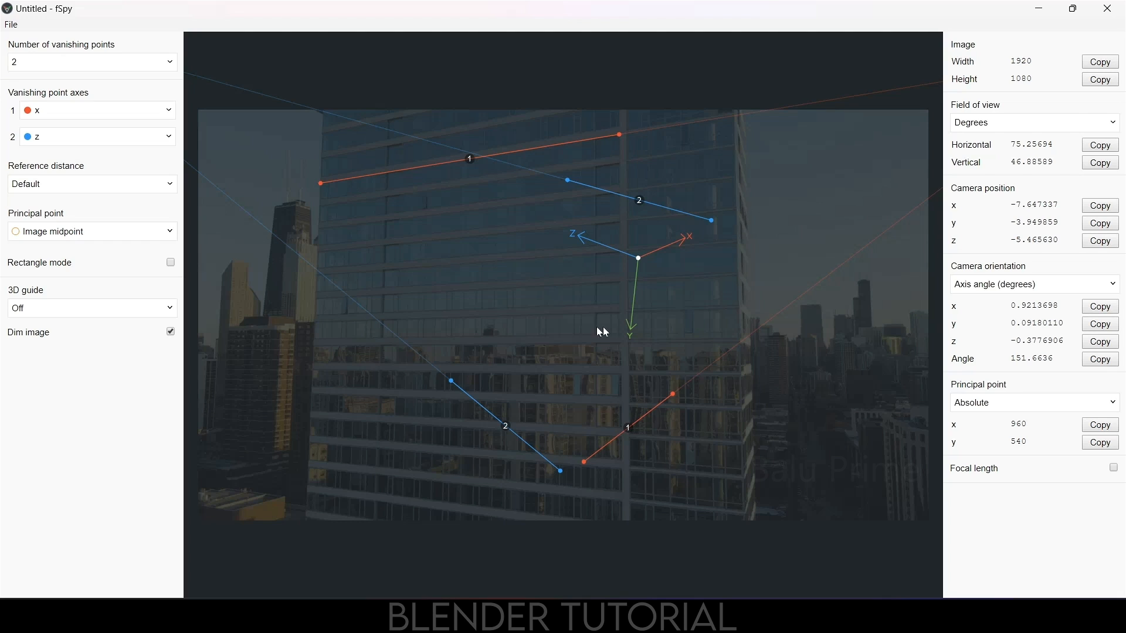
pyautogui.moveTo(585, 465); pyautogui.dragTo(304, 435)
pyautogui.moveTo(673, 393); pyautogui.dragTo(596, 458)
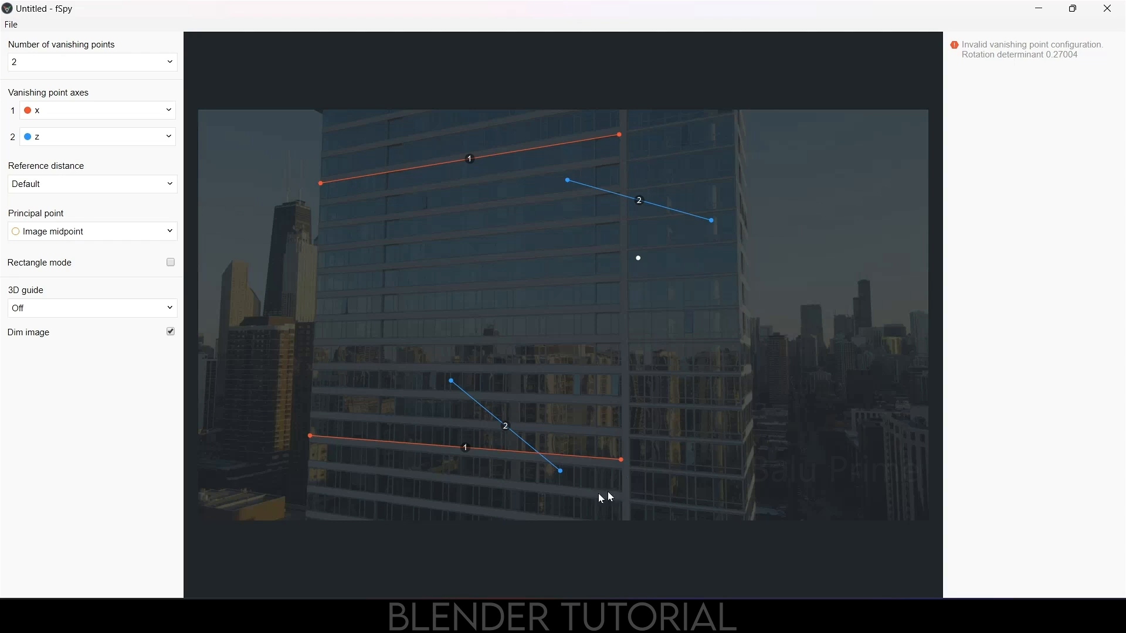
# - Align the two z-axis vanishing lines with the outer vertical edges of the building's front facade
pyautogui.moveTo(450, 382); pyautogui.dragTo(255, 103)
pyautogui.moveTo(561, 472); pyautogui.dragTo(291, 487)
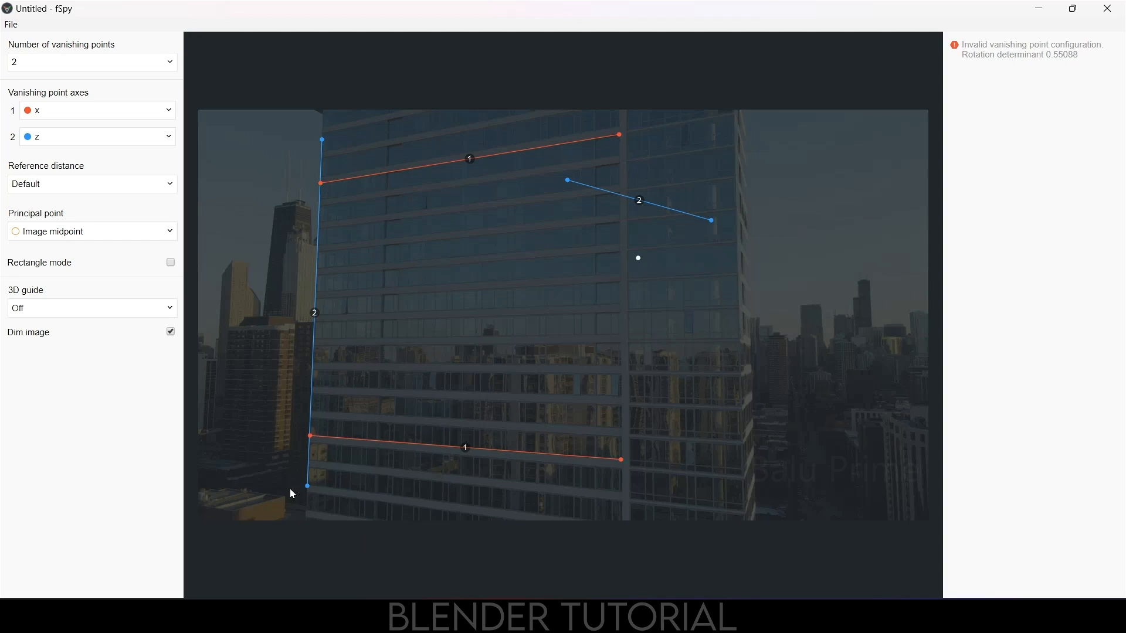
pyautogui.moveTo(569, 183); pyautogui.dragTo(750, 117)
pyautogui.moveTo(713, 223); pyautogui.dragTo(759, 583)
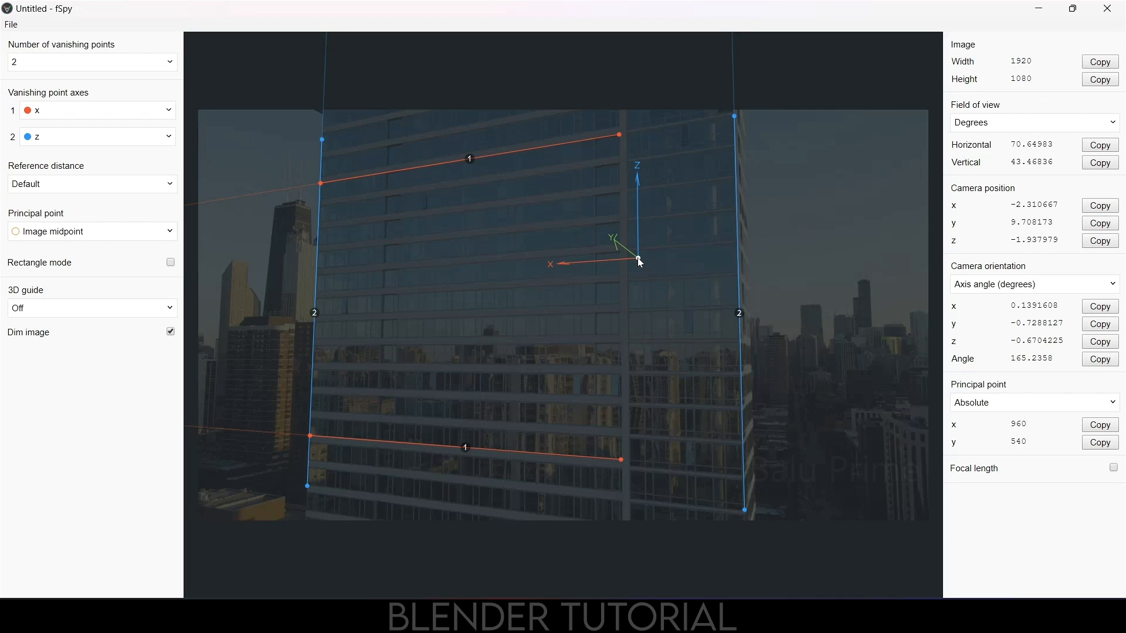
# - Set the 3D guide to xy grid floor and move the origin down to the facade's lower middle
pyautogui.click(85, 310)
pyautogui.click(43, 400)
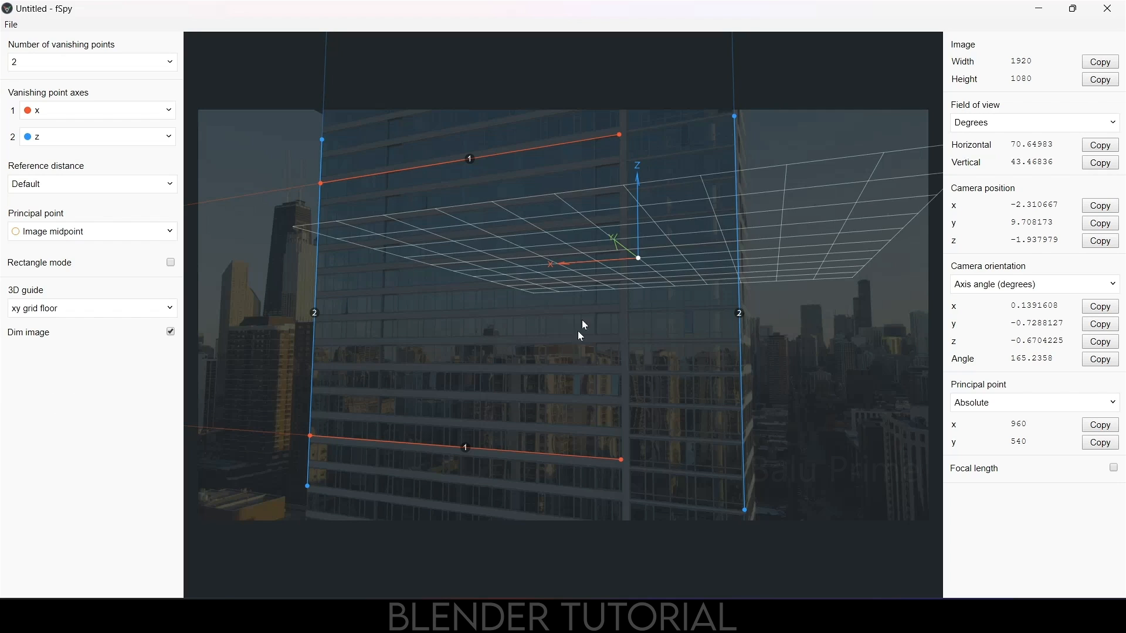
pyautogui.moveTo(637, 262); pyautogui.dragTo(529, 405)
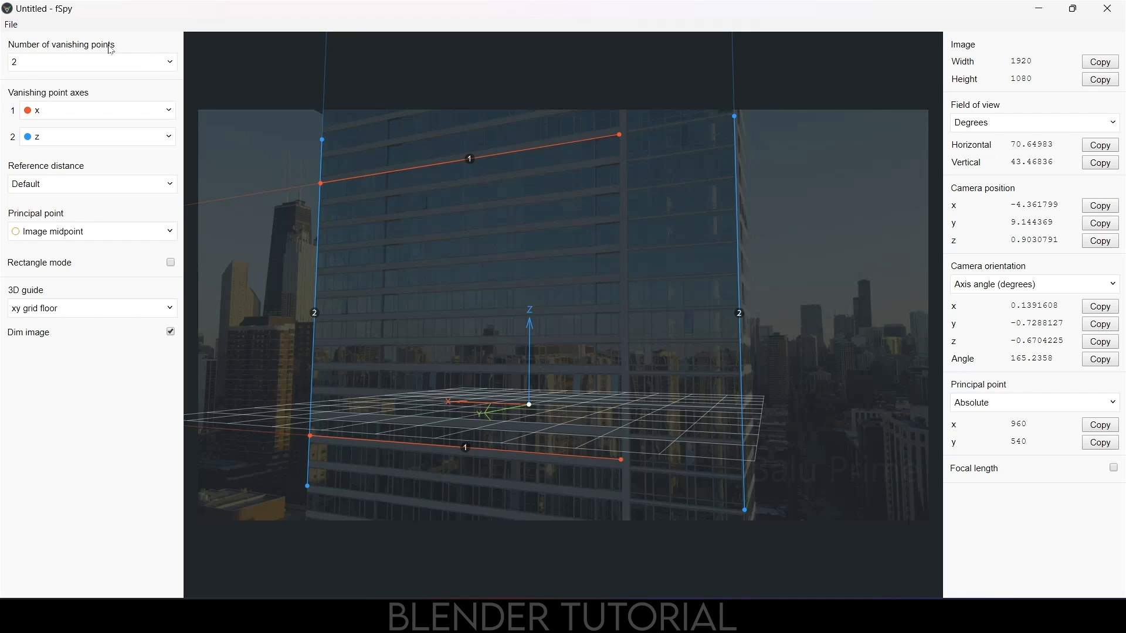
# - Save the fSpy project as "123 fspy" in the Downloads folder and close fSpy
pyautogui.click(9, 26)
pyautogui.click(45, 128)
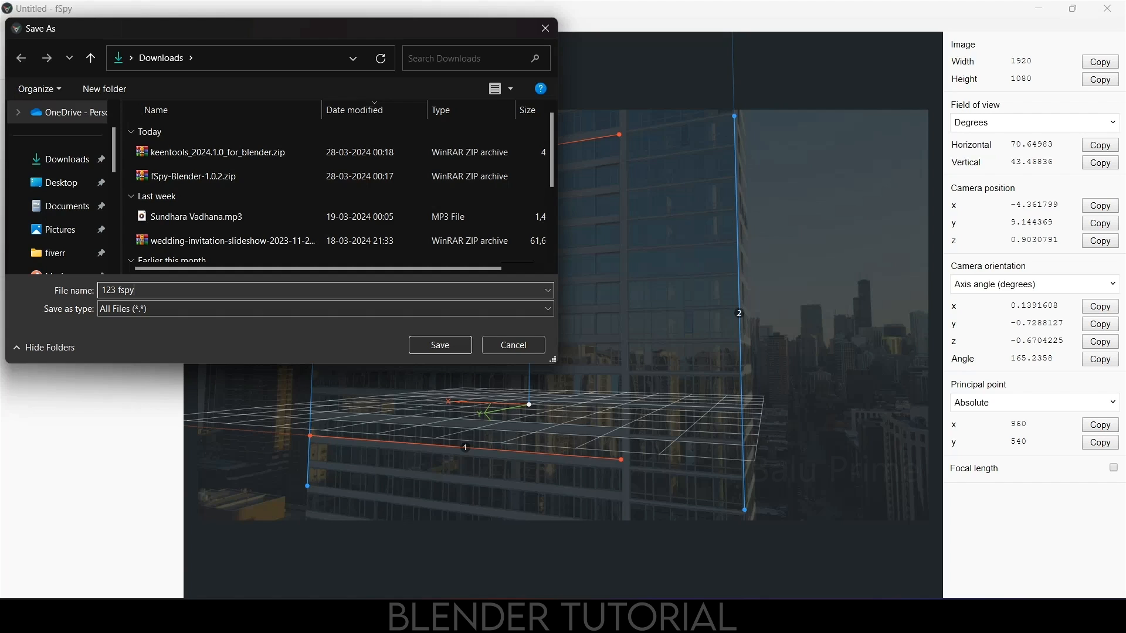
pyautogui.click(440, 345)
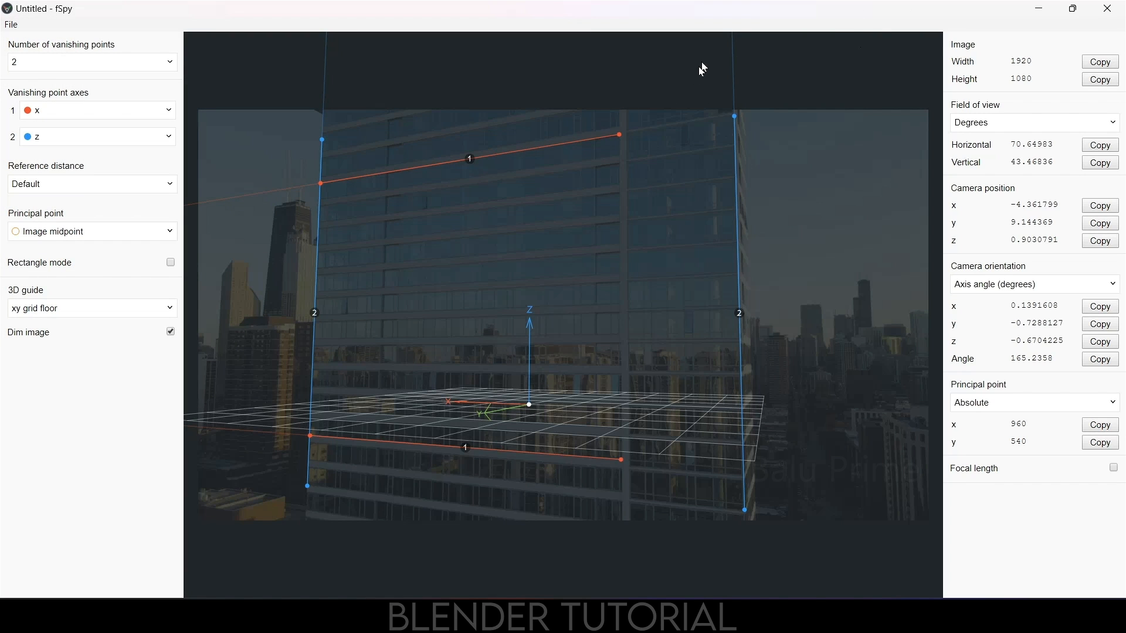
pyautogui.click(1114, 8)
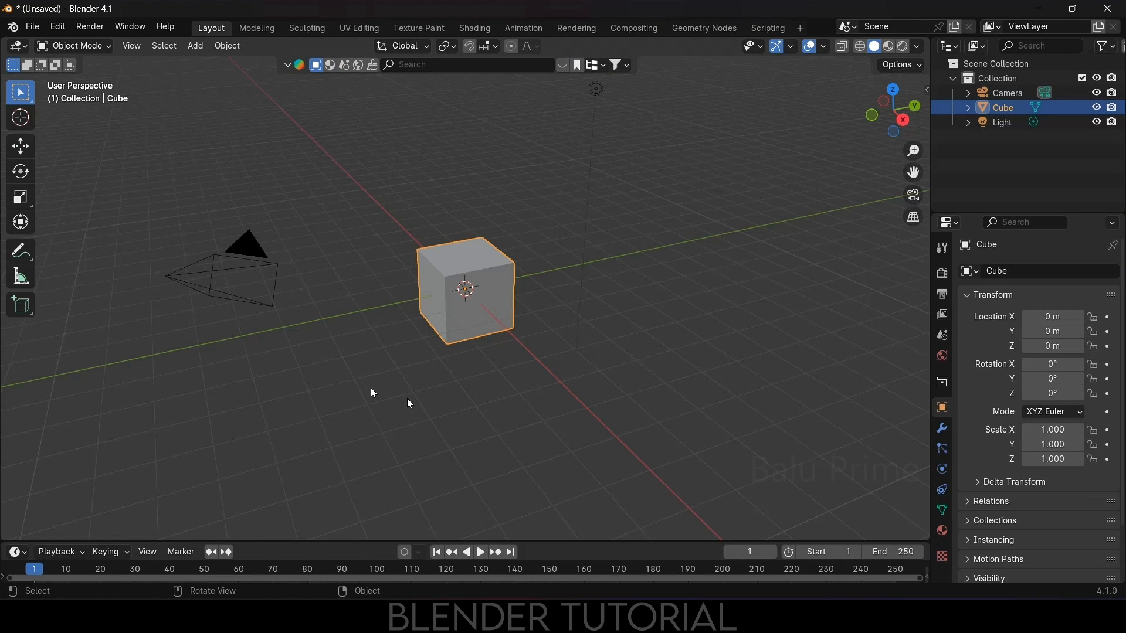
# - In Blender, delete all the default objects and import the fSpy project 123 fspy.fspy from the Downloads folder
pyautogui.press('a')
pyautogui.press('Delete')
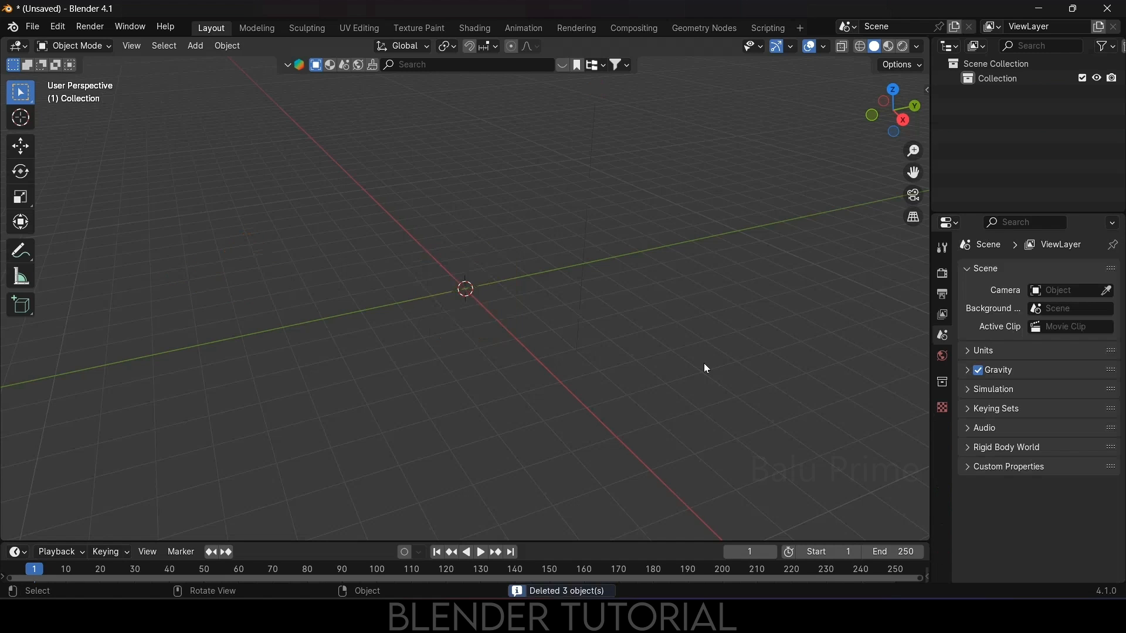
pyautogui.click(33, 27)
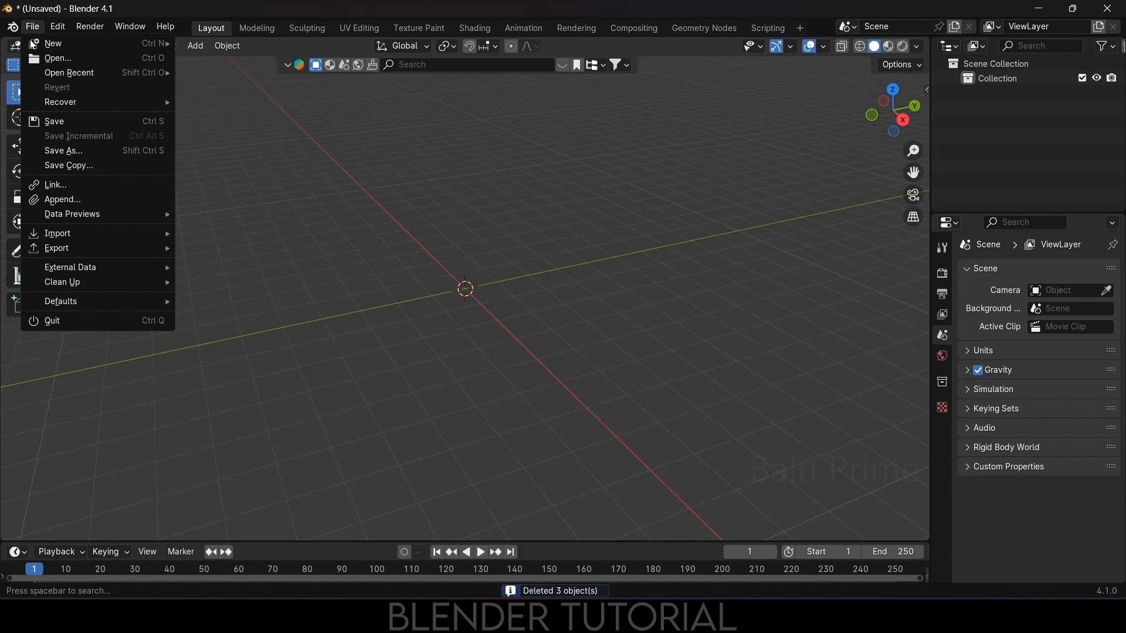
pyautogui.moveTo(61, 242)
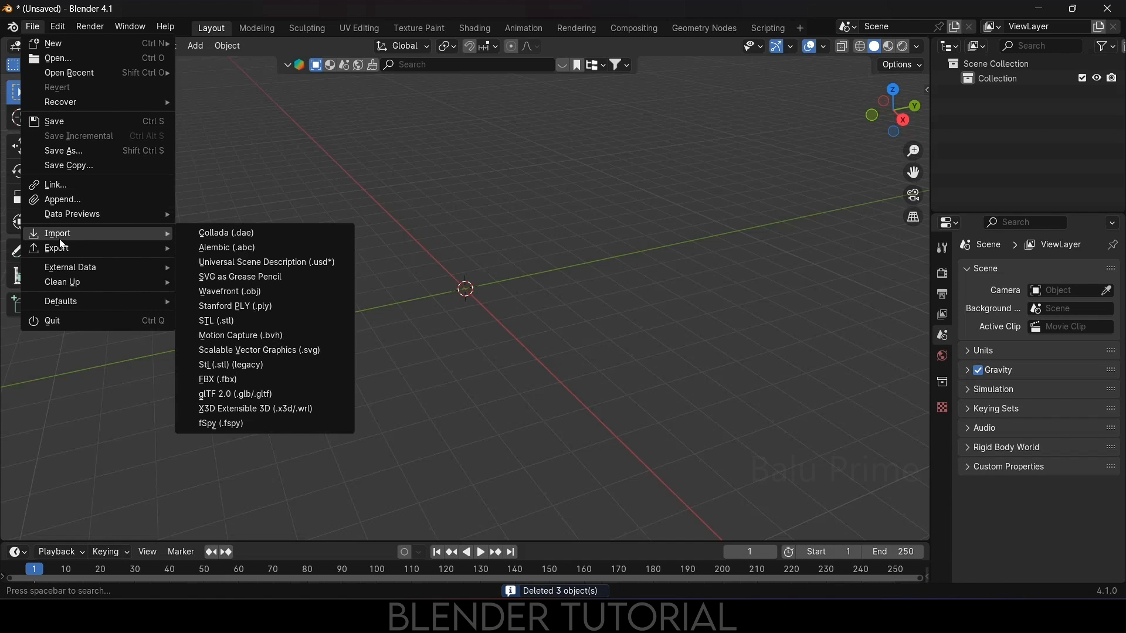
pyautogui.click(214, 428)
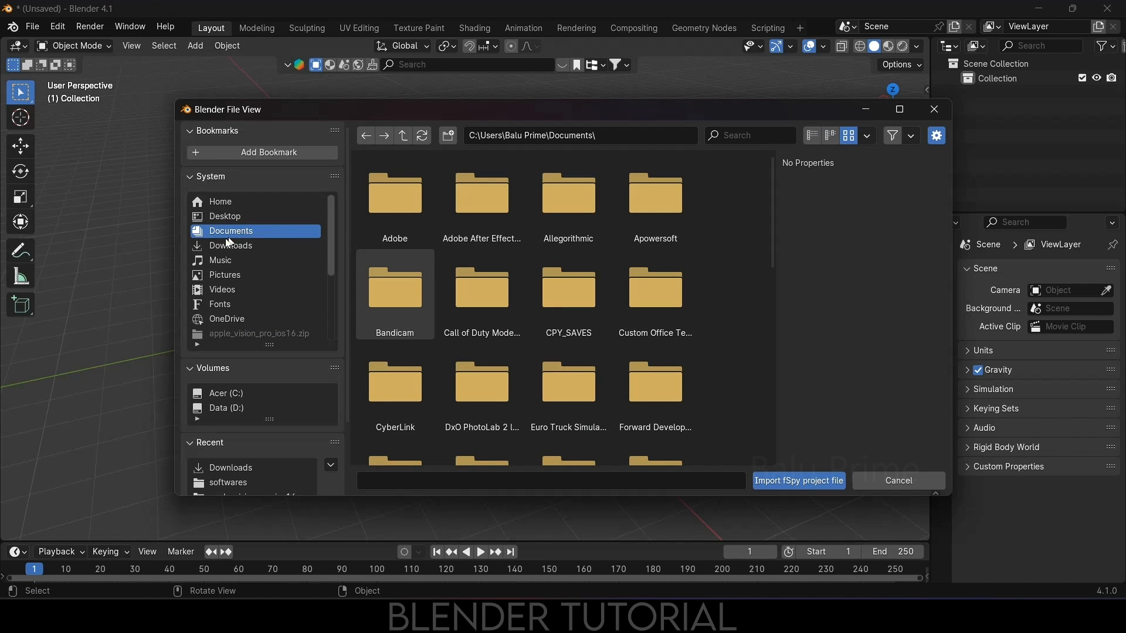
pyautogui.click(252, 245)
pyautogui.click(404, 202)
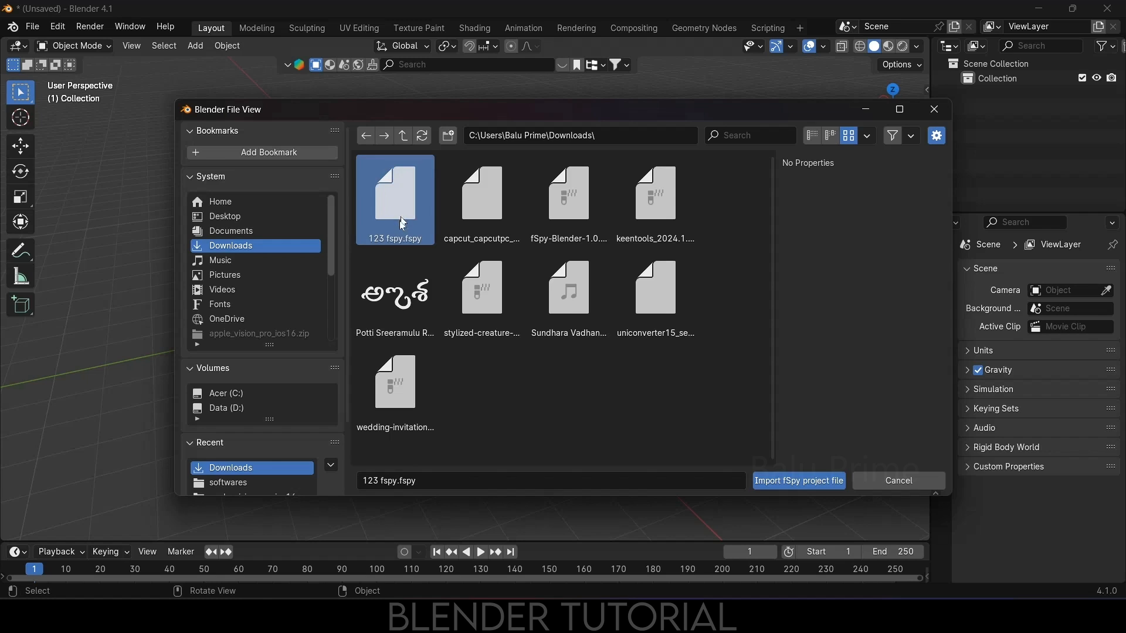
pyautogui.click(789, 482)
pyautogui.scroll(1, 582, 343)
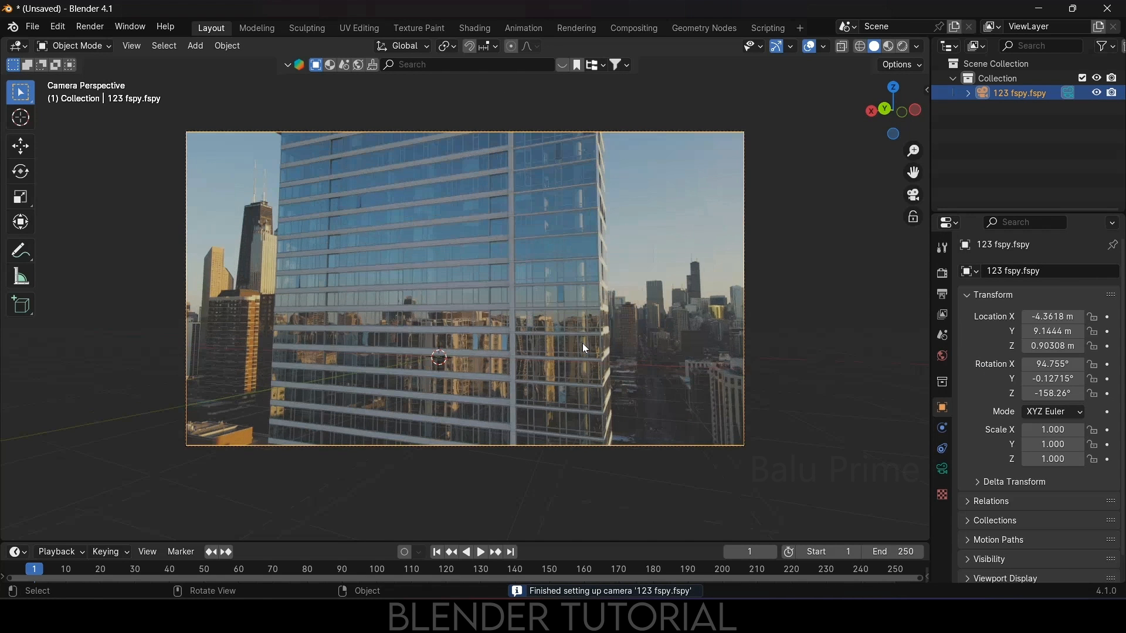
# - Add a plane mesh and rotate it 90° about the X axis
pyautogui.scroll(1, 582, 343)
pyautogui.scroll(-1, 584, 347)
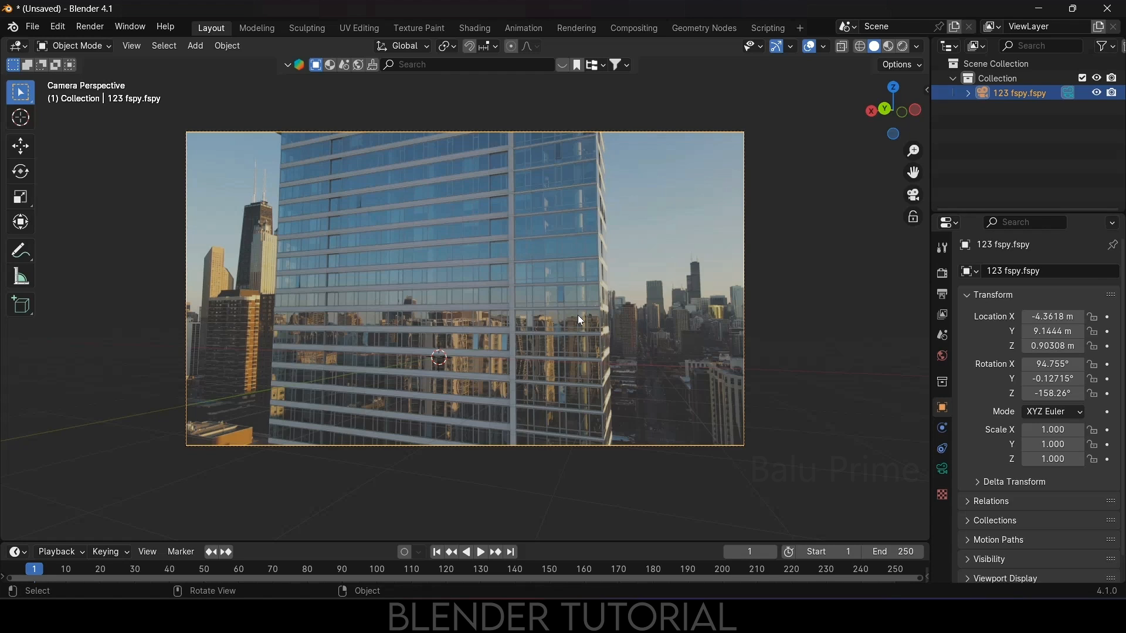
pyautogui.click(198, 49)
pyautogui.moveTo(203, 61)
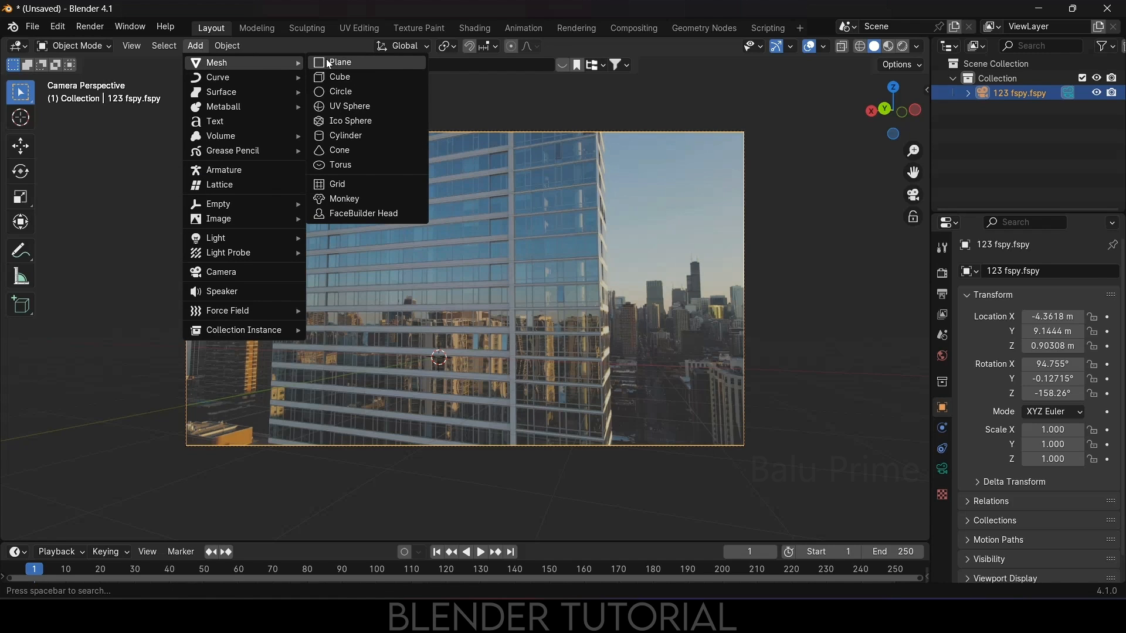
pyautogui.click(328, 62)
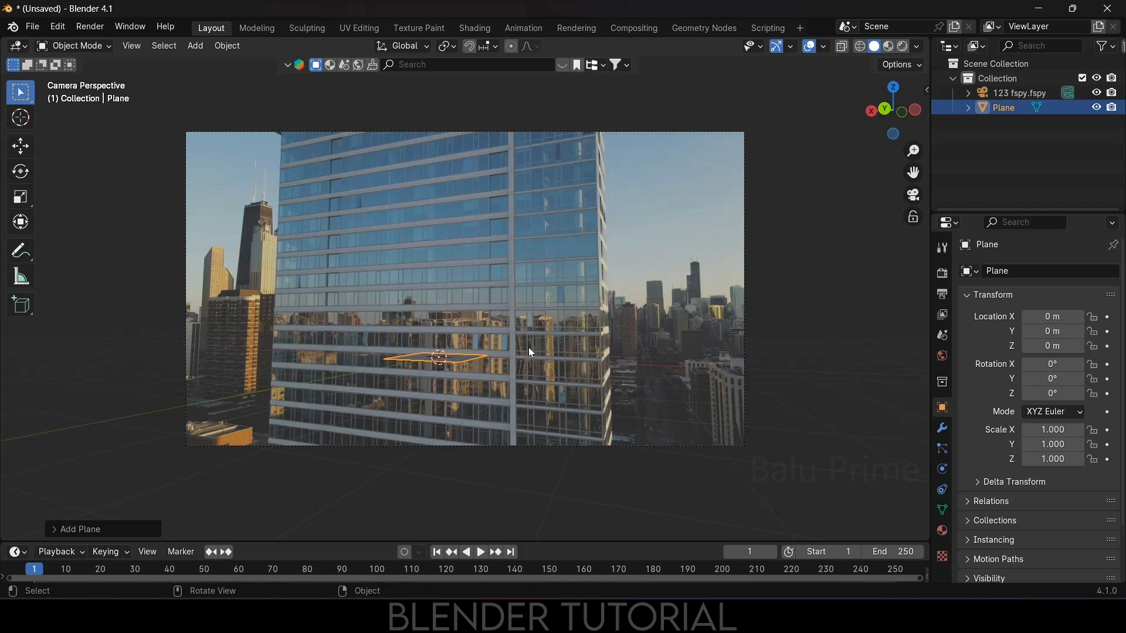
pyautogui.write('rx90')
pyautogui.press('Return')
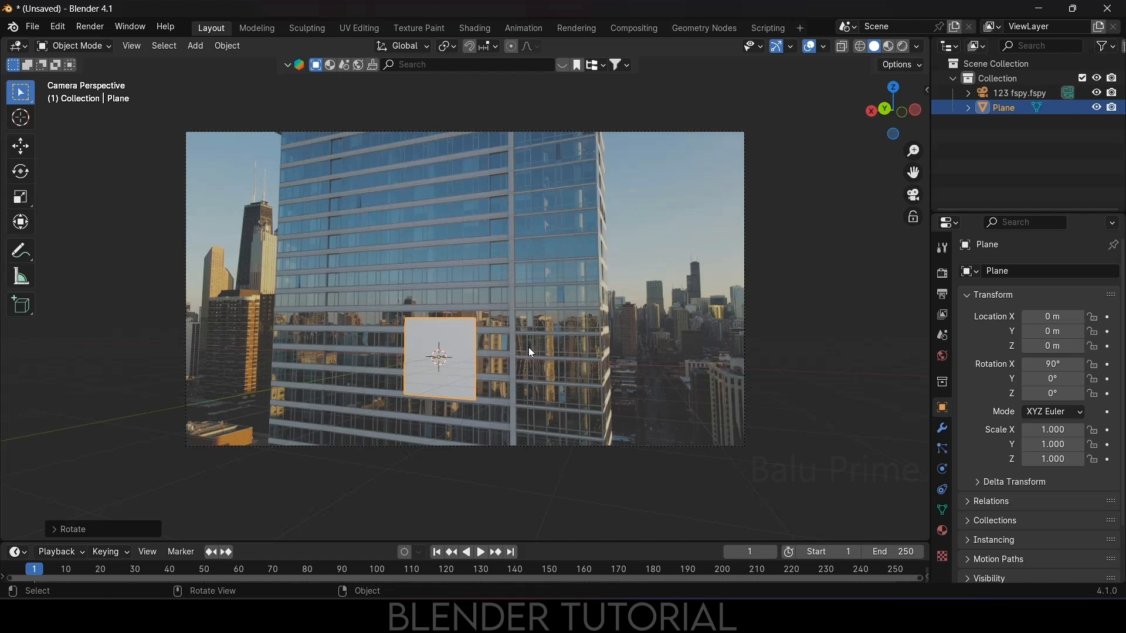
# - Scale the plane up to about 3.247 and raise it along Z to about 2.02 m
pyautogui.press('s')
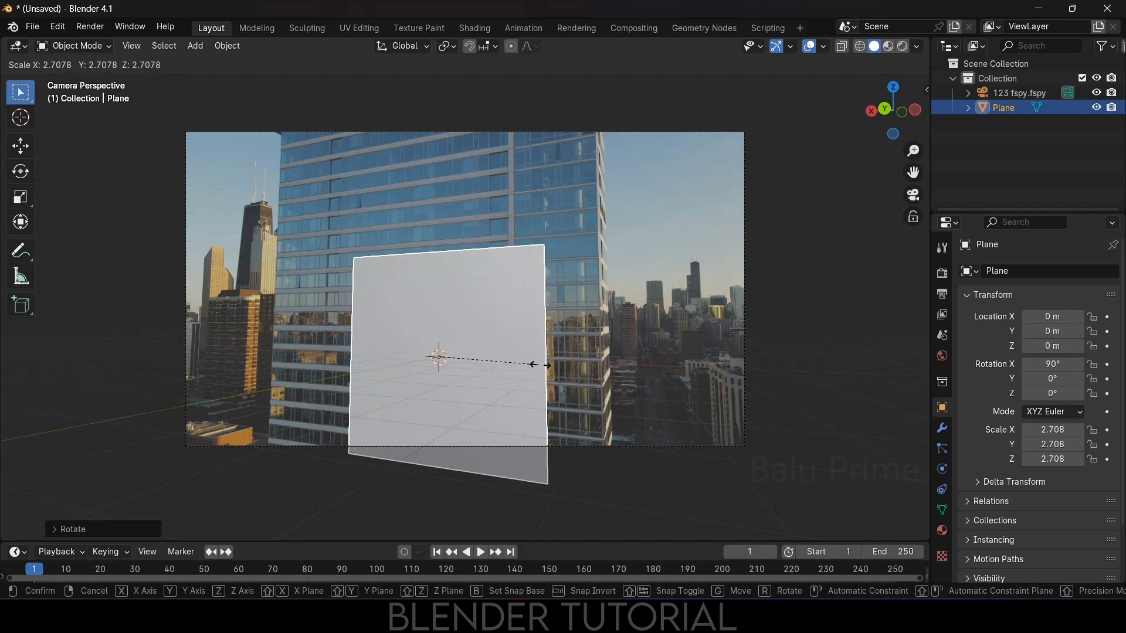
pyautogui.click(557, 369)
pyautogui.click(20, 145)
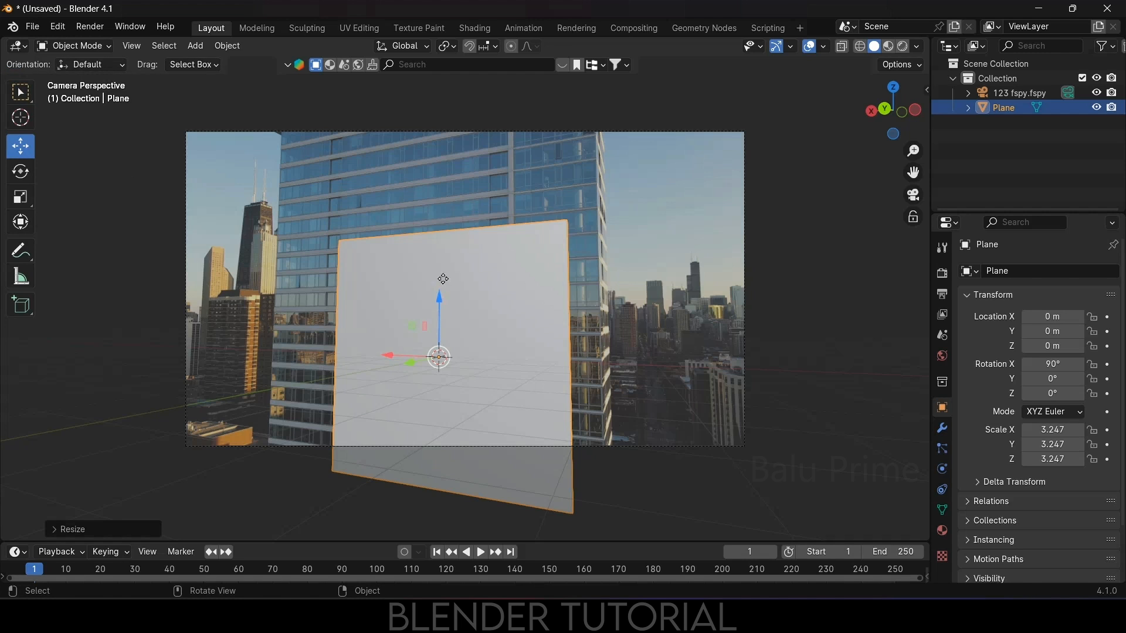
pyautogui.press('g')
pyautogui.press('z')
pyautogui.click(409, 254)
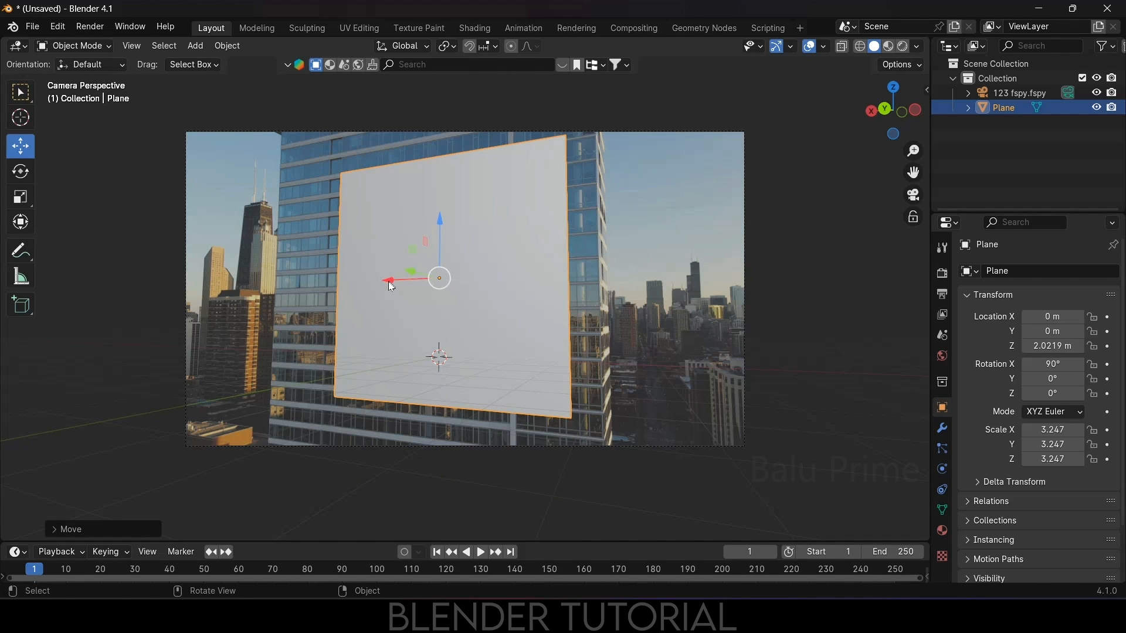
# - Move the plane along X to about 1.82 m, scale it down to about 2.92 and enter Edit Mode
pyautogui.moveTo(388, 284); pyautogui.dragTo(328, 287)
pyautogui.press('s')
pyautogui.click(371, 204)
pyautogui.press('Tab')
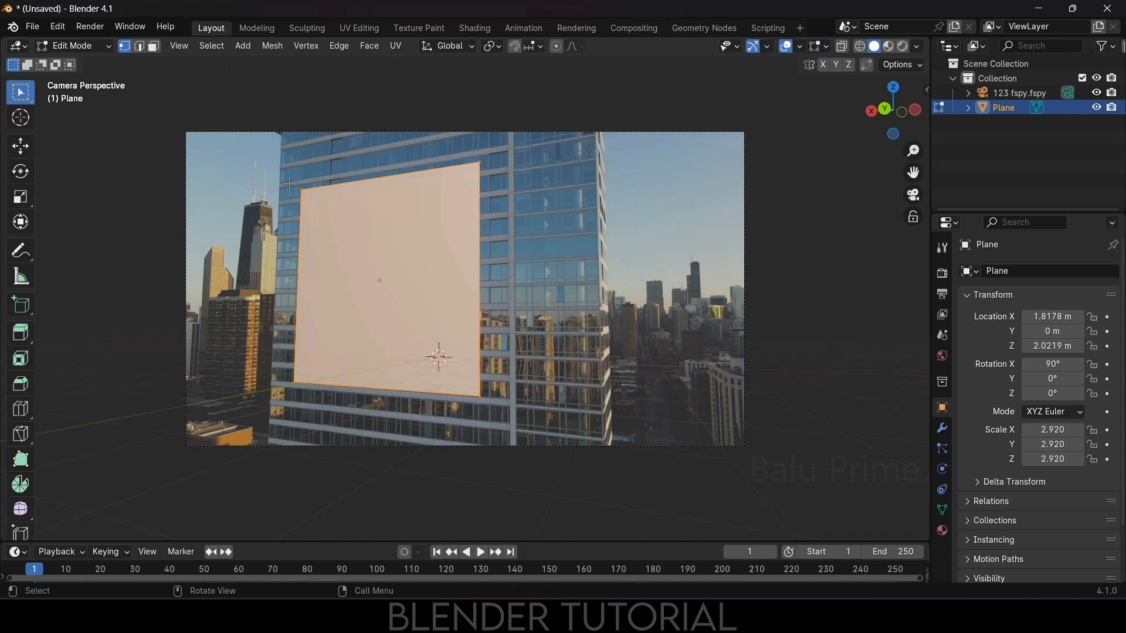
# - Move the plane's left and right edges outward along X to fit the width of the facade section
pyautogui.hotkey('alt', 'a')
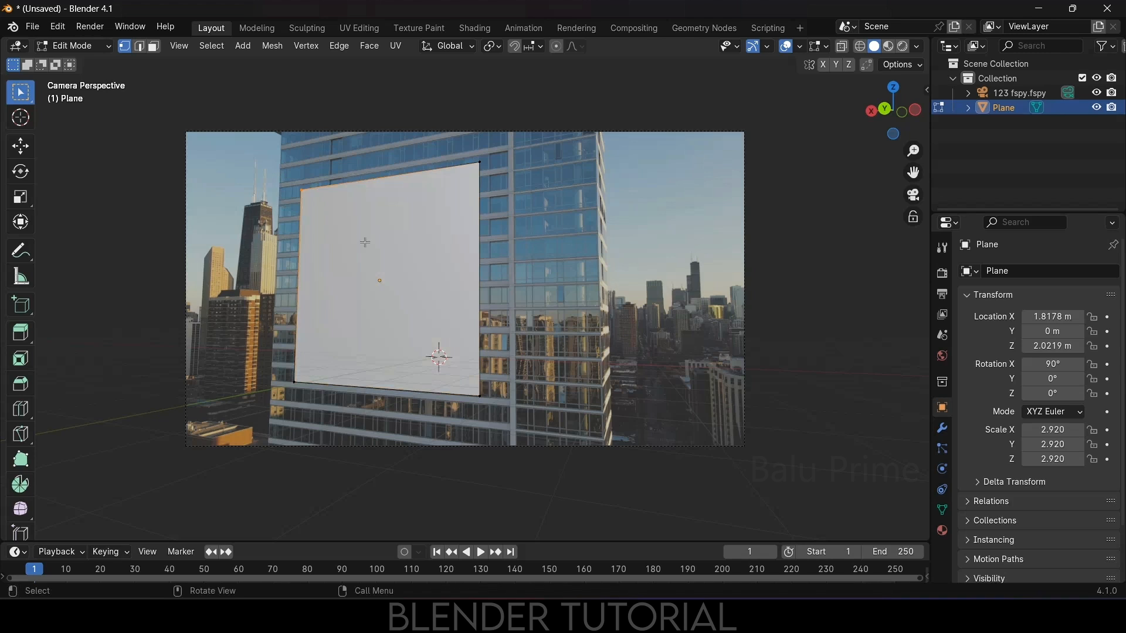
pyautogui.click(20, 145)
pyautogui.moveTo(261, 200); pyautogui.dragTo(427, 449)
pyautogui.hotkey('ctrl', 'z')
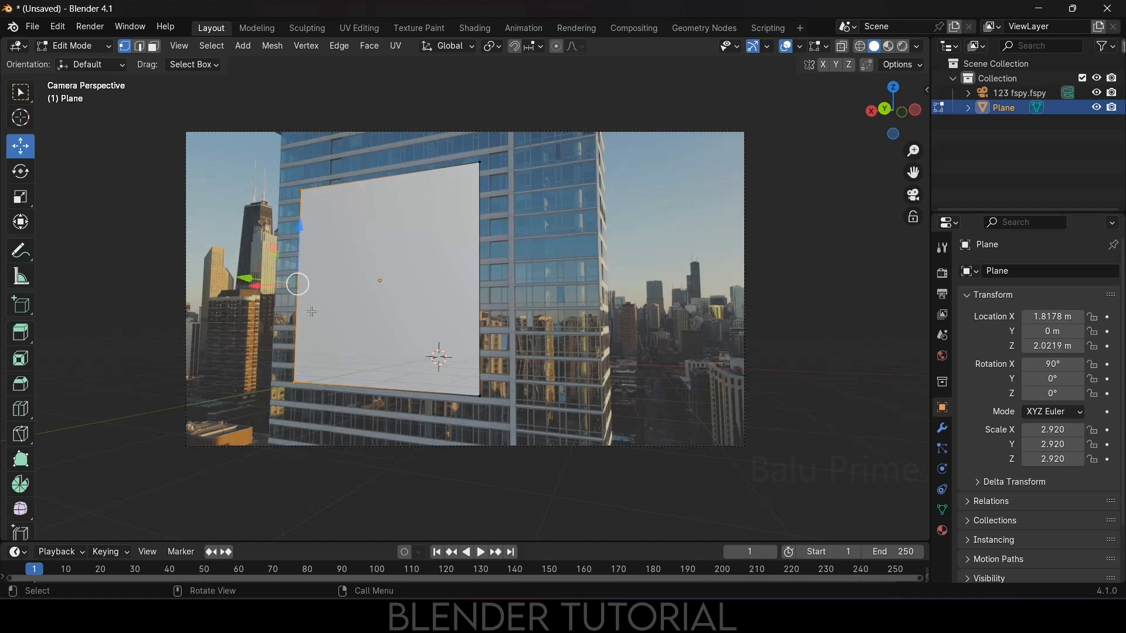
pyautogui.moveTo(252, 287); pyautogui.dragTo(231, 285)
pyautogui.moveTo(446, 149); pyautogui.dragTo(577, 419)
pyautogui.moveTo(430, 279); pyautogui.dragTo(456, 284)
# - Raise the plane's two upper corner vertices slightly along Z and return to Object Mode
pyautogui.click(285, 192)
pyautogui.keyDown('shift'); pyautogui.click(505, 158); pyautogui.keyUp('shift')
pyautogui.moveTo(382, 122); pyautogui.dragTo(382, 115)
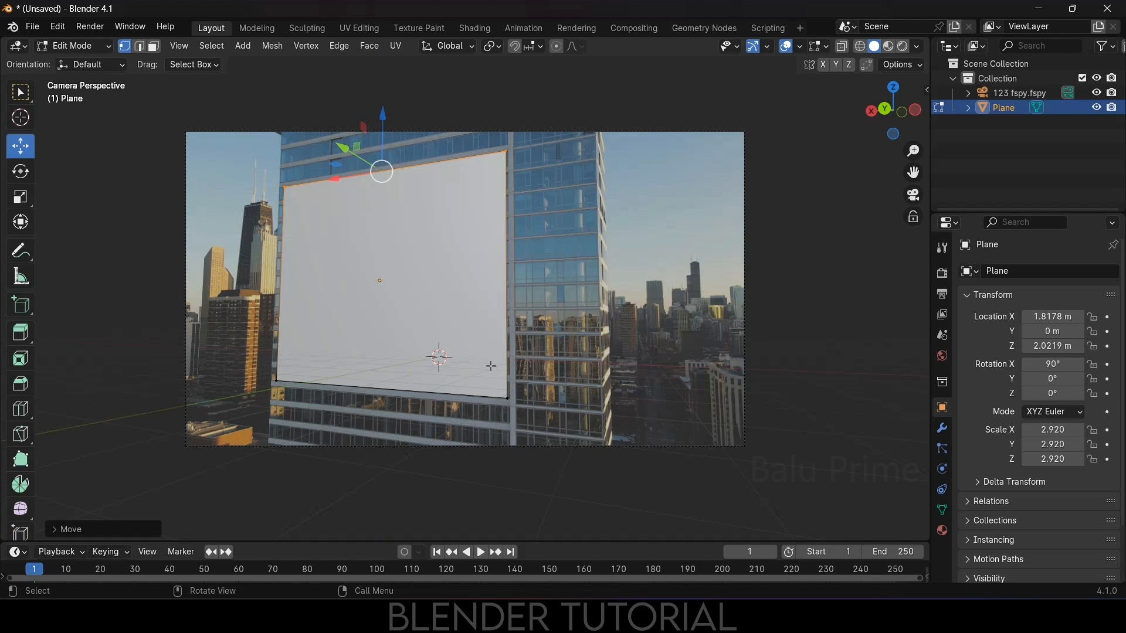
pyautogui.press('Tab')
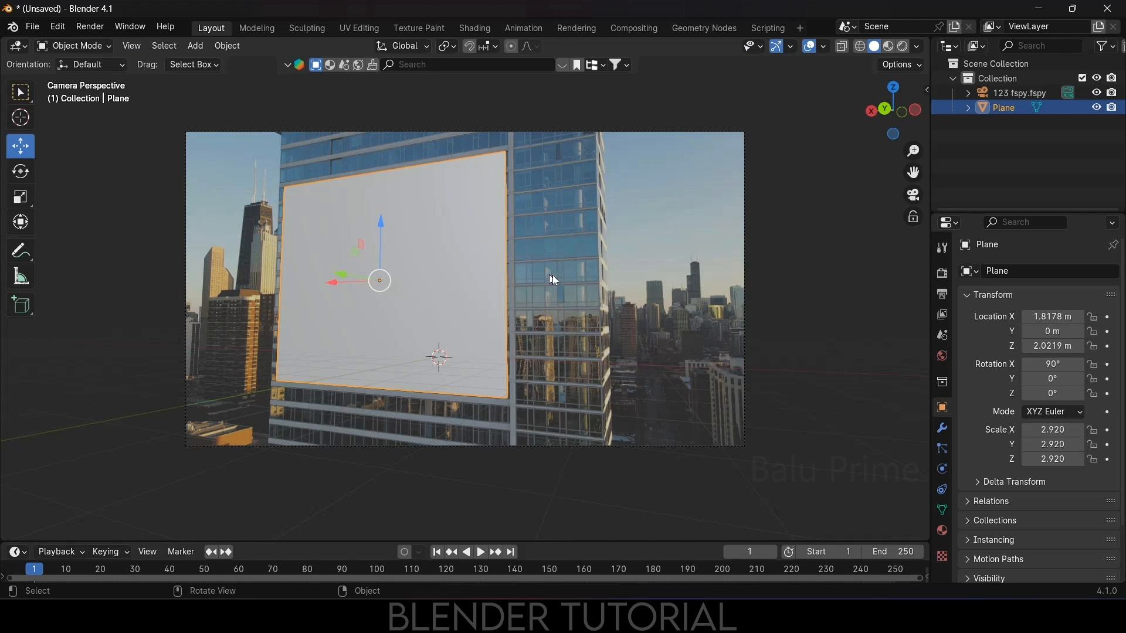
# - Create a new GeoTracker for the plane and load footage.mp4 from the advetise vfx folder as its clip
pyautogui.press('n')
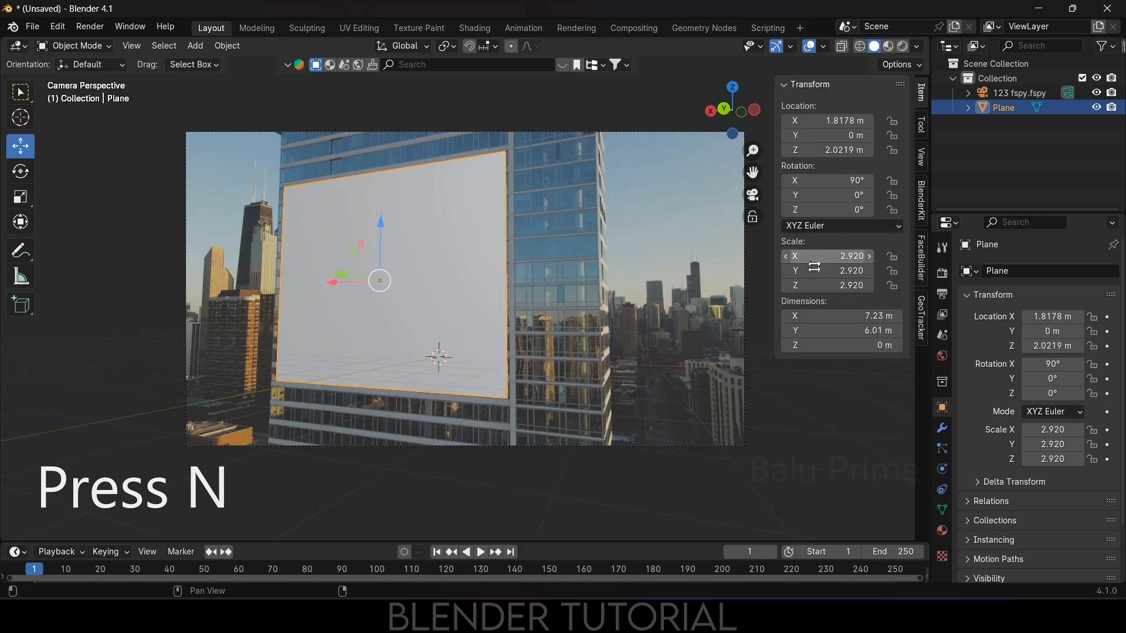
pyautogui.click(921, 314)
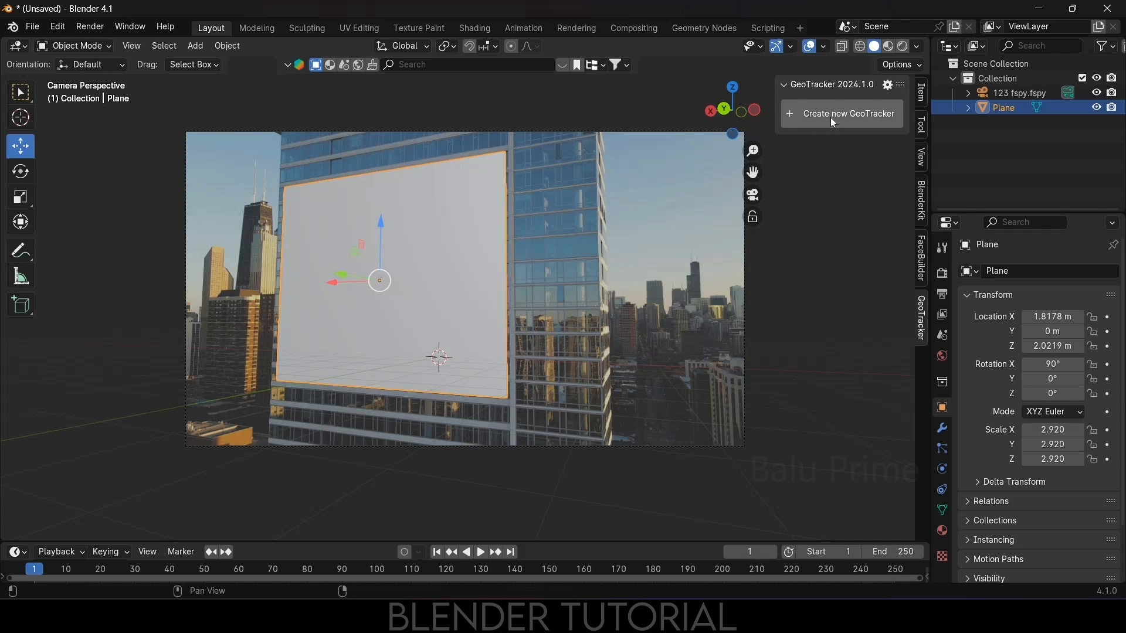
pyautogui.click(851, 119)
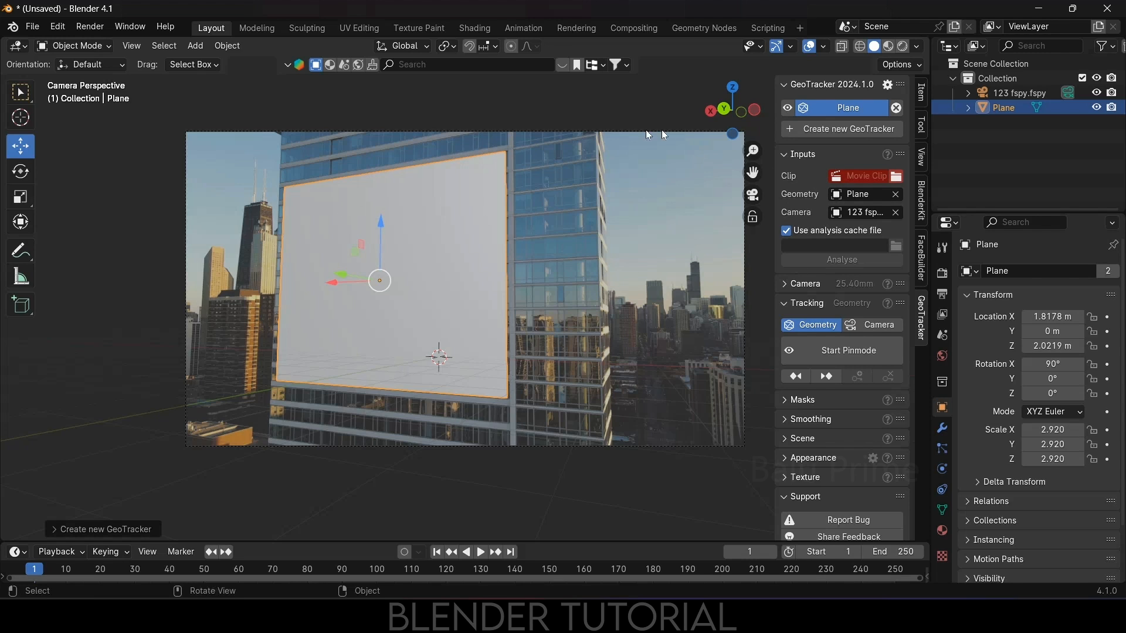
pyautogui.click(894, 184)
pyautogui.click(492, 294)
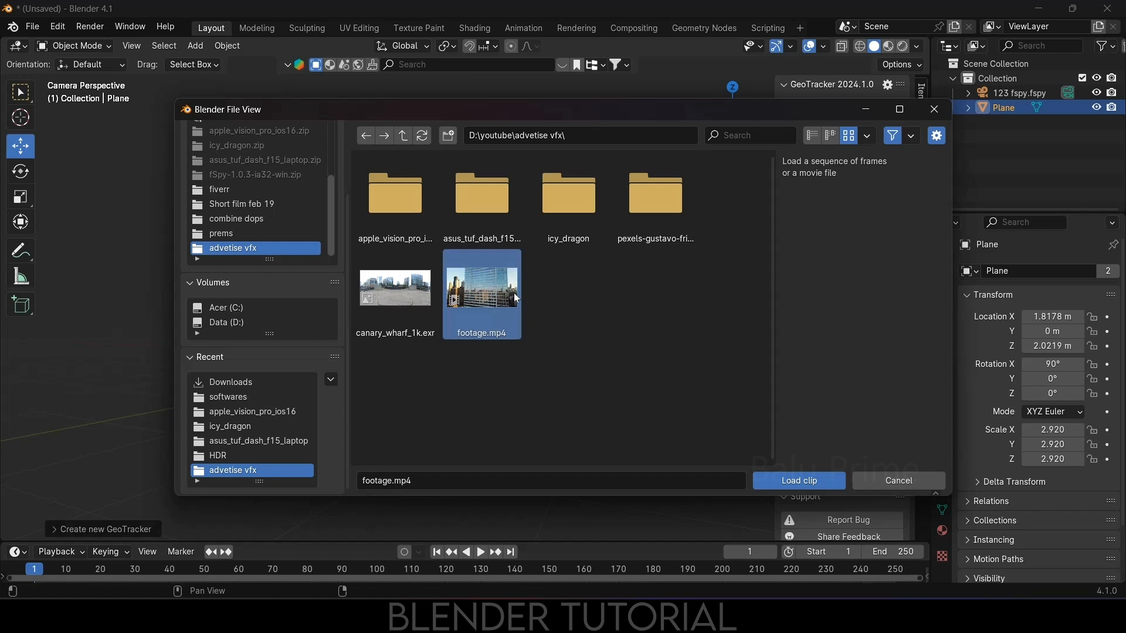
pyautogui.click(796, 481)
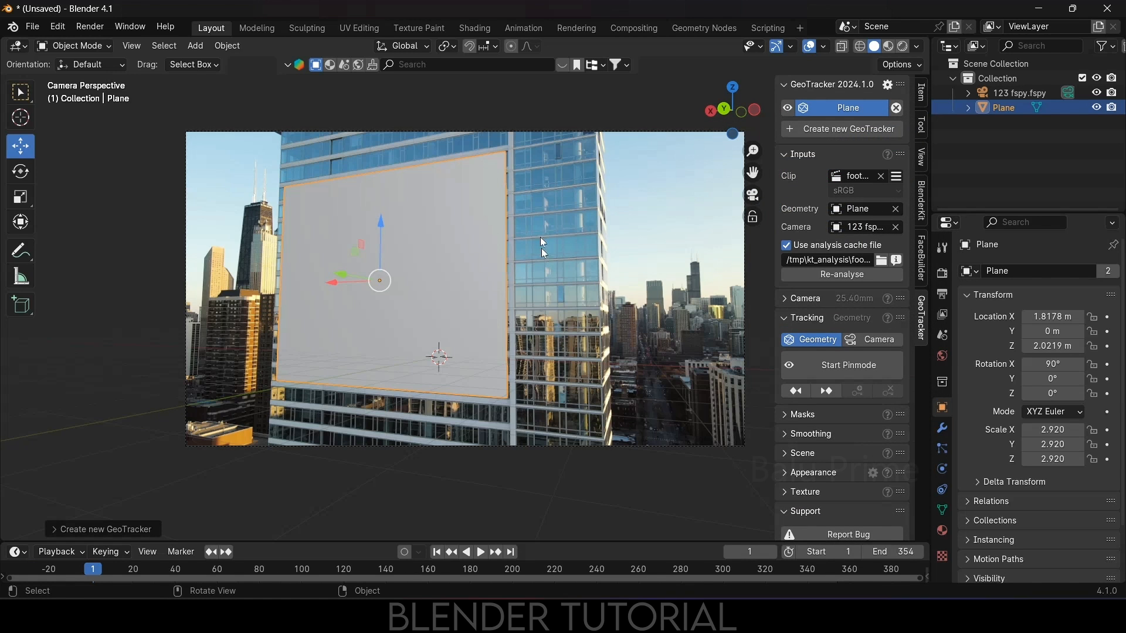
# - Play the loaded footage behind the plane and return to the first frame
pyautogui.click(481, 552)
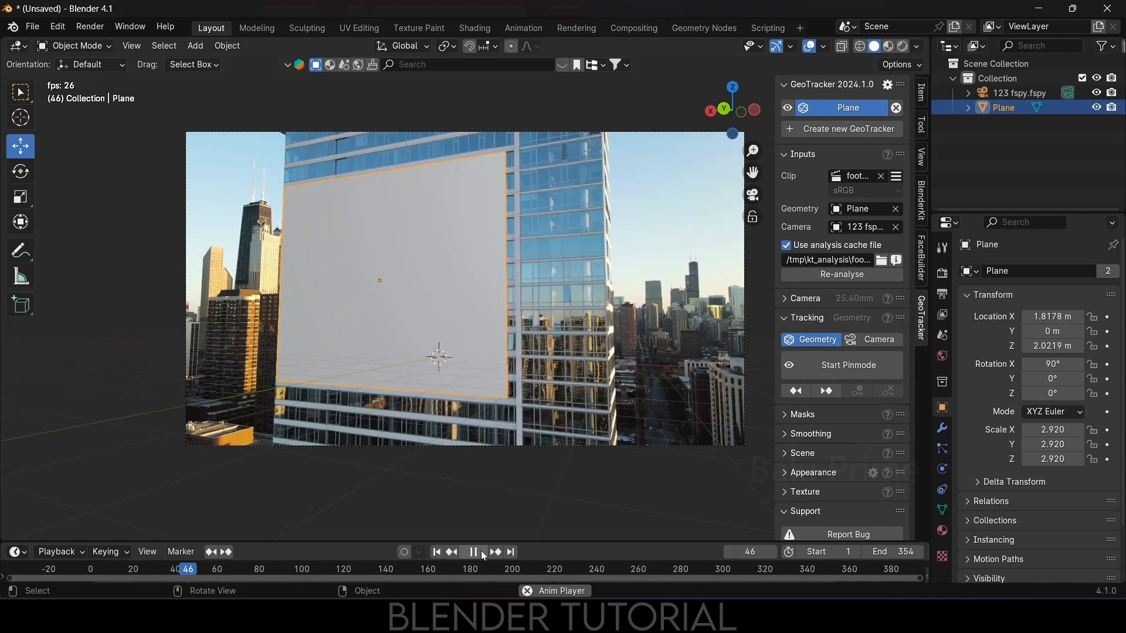
pyautogui.click(479, 551)
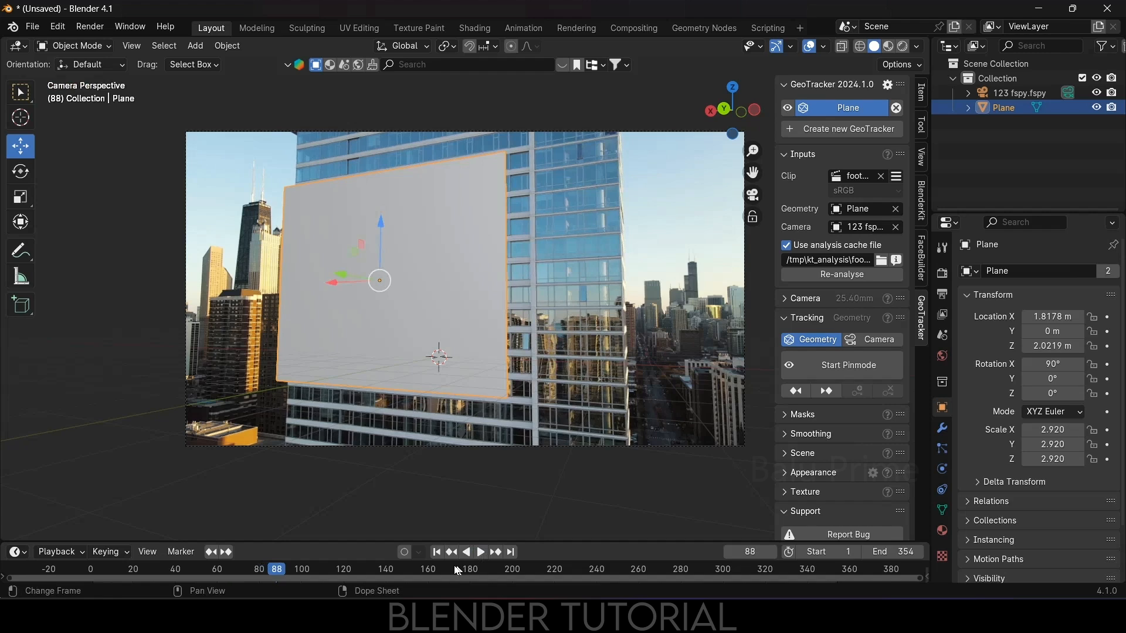
pyautogui.click(436, 552)
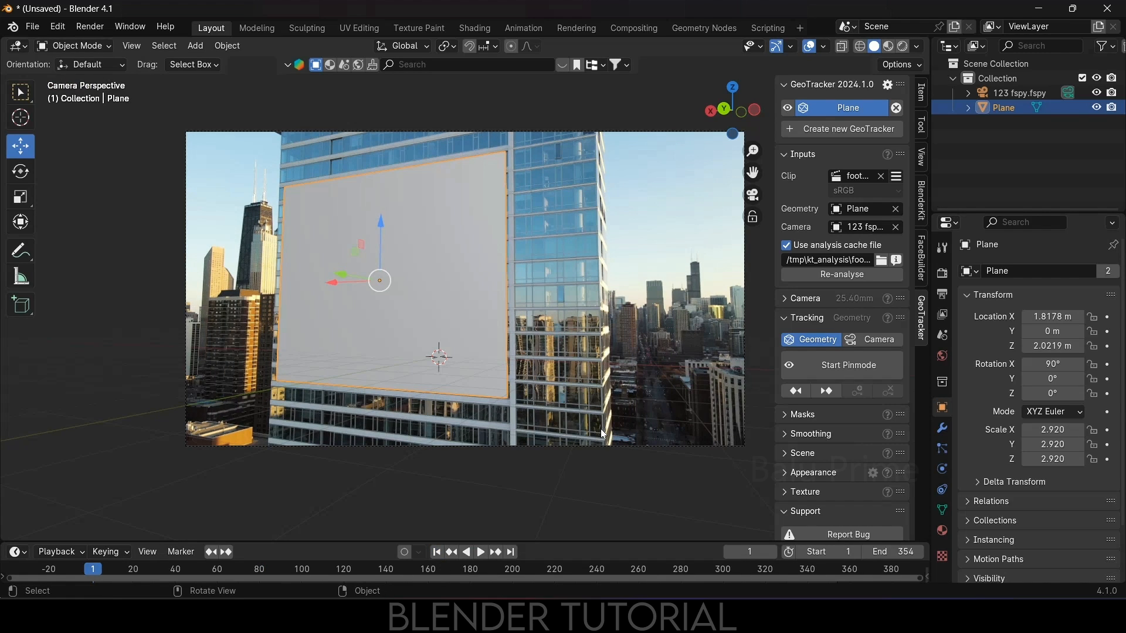
# - Re-analyse the clip from frame 1 to 300 and rebuild the analysis file
pyautogui.click(822, 273)
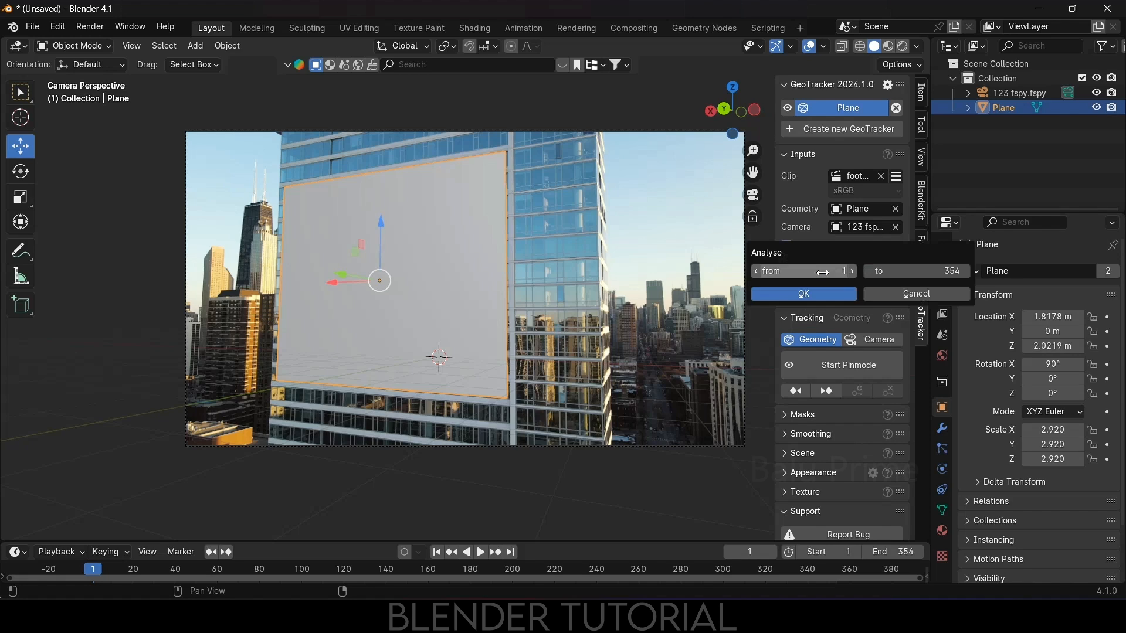
pyautogui.click(906, 270)
pyautogui.write('300')
pyautogui.press('Return')
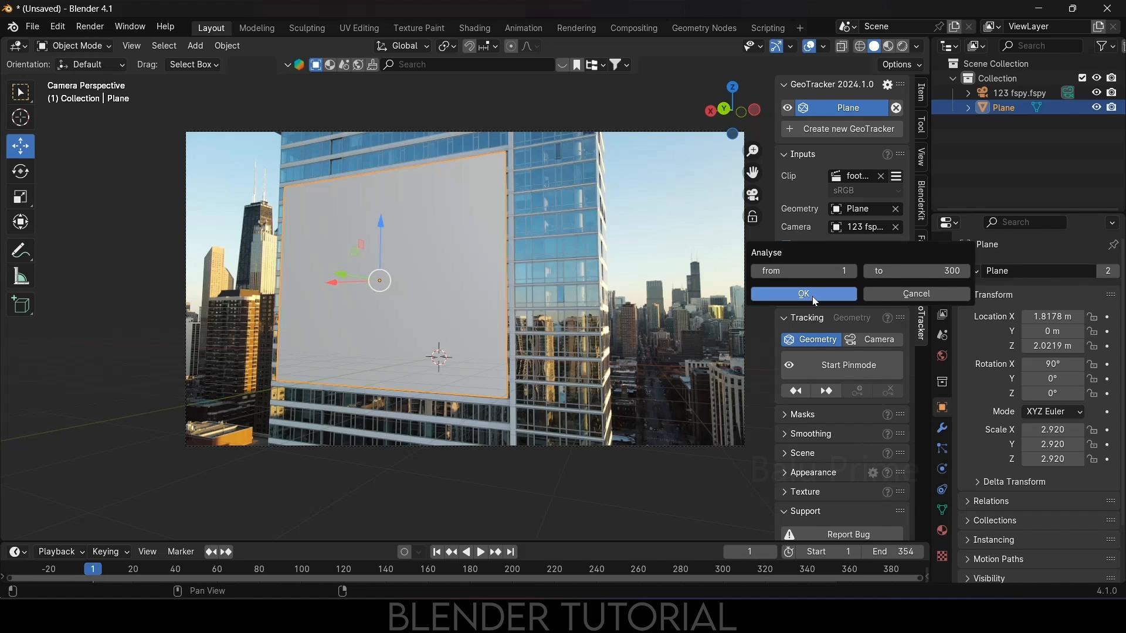
pyautogui.click(815, 298)
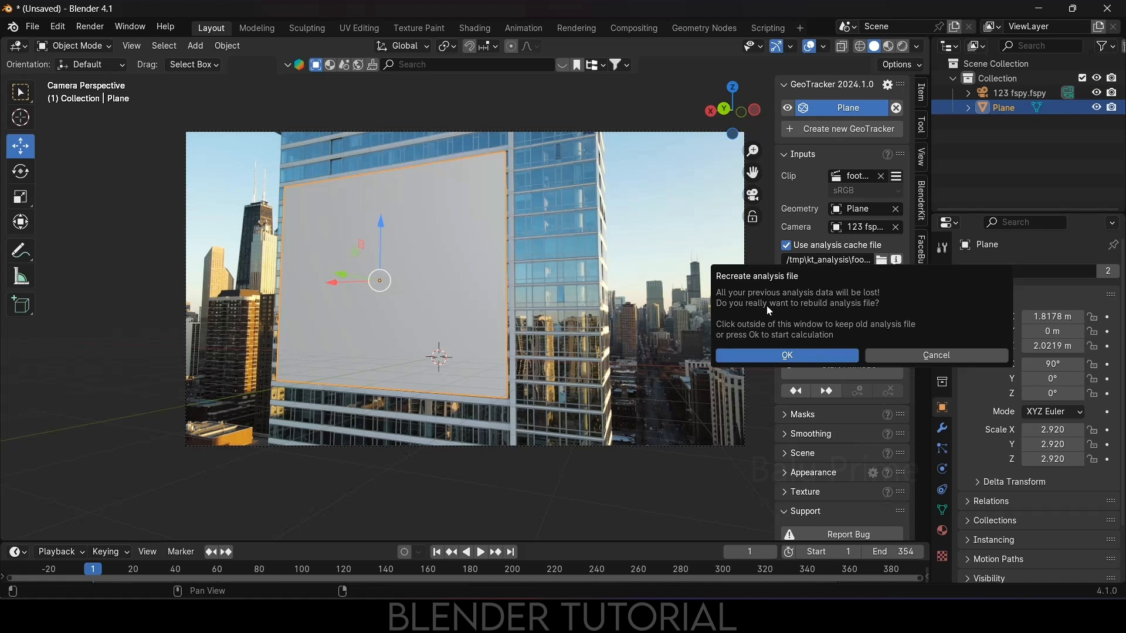
pyautogui.click(796, 355)
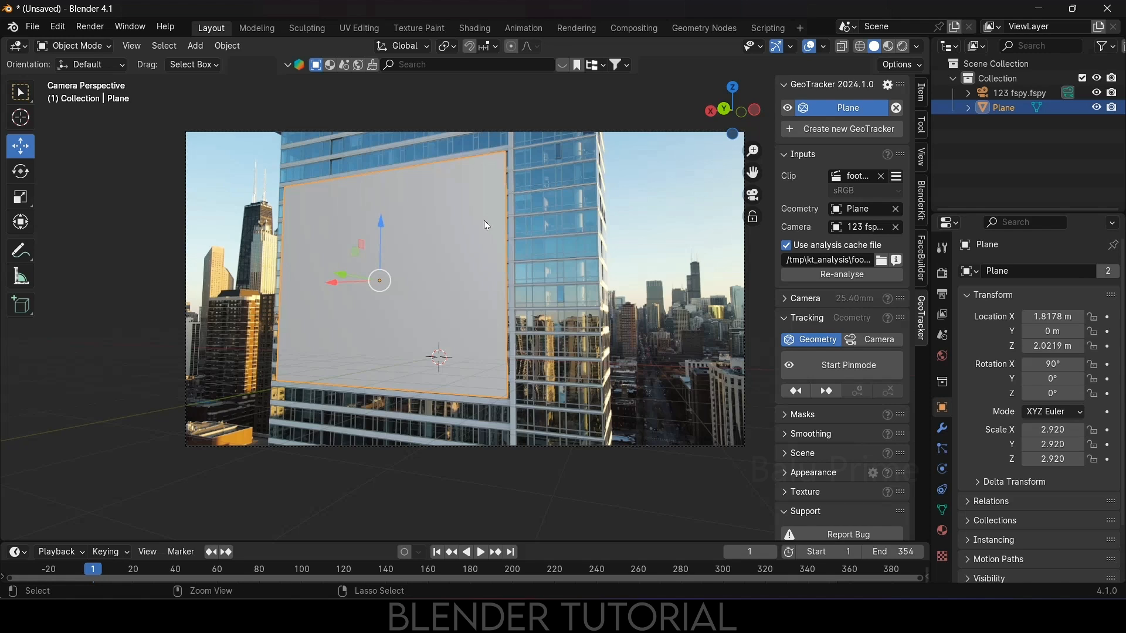
# - Save the project as 123456.blend in the Downloads folder
pyautogui.hotkey('ctrl', 's')
pyautogui.write('123456')
pyautogui.press('Return')
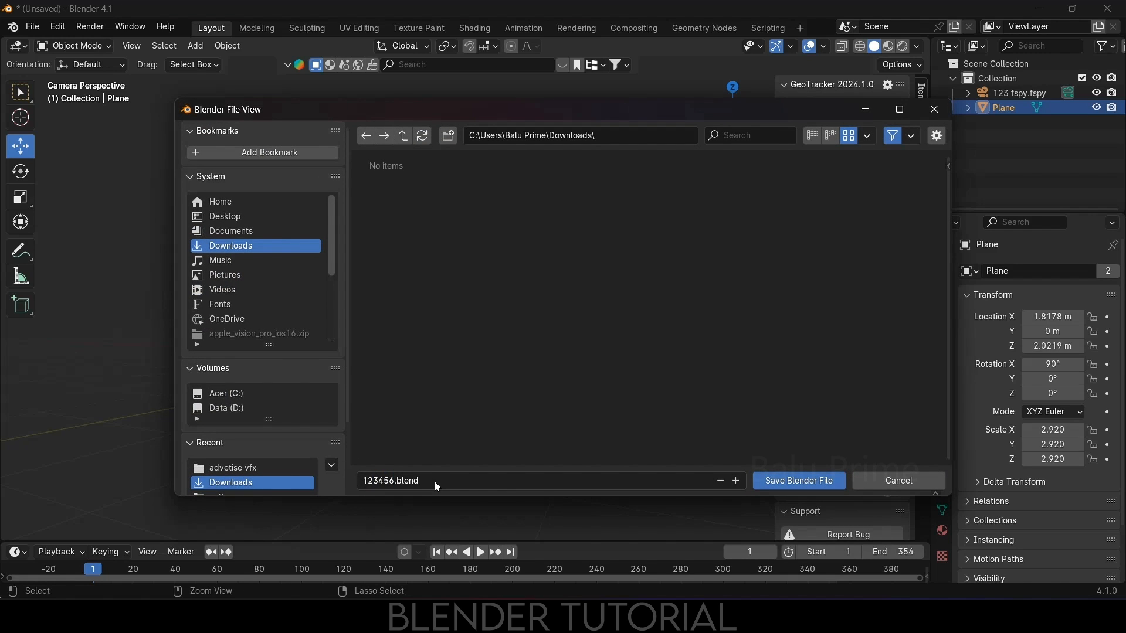
pyautogui.click(787, 481)
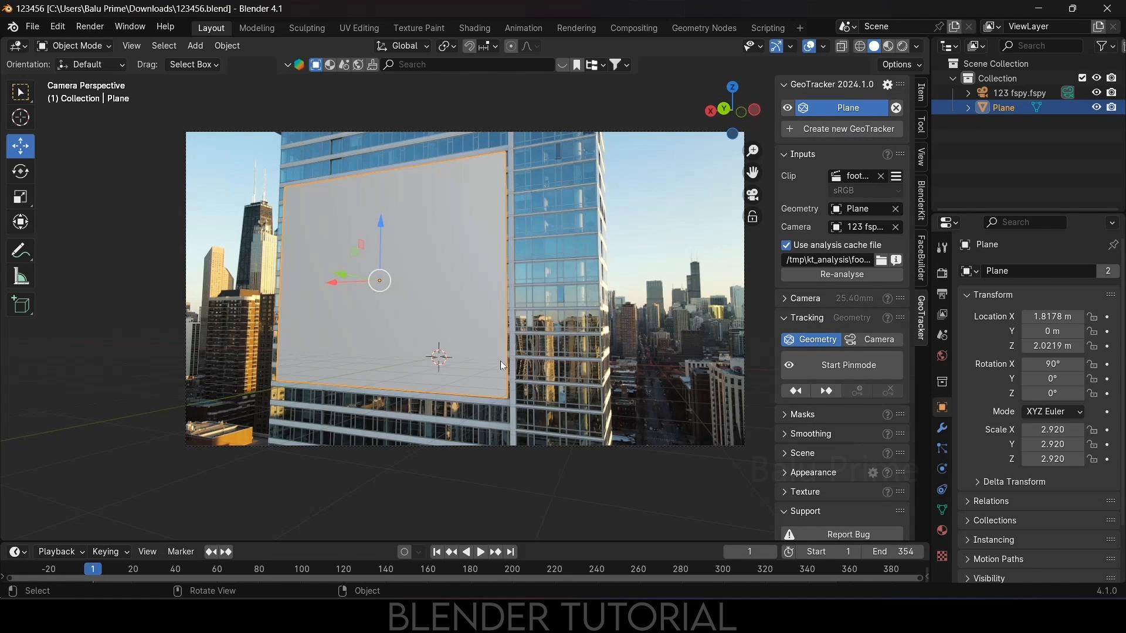
# - Set GeoTracker to track the camera and enable Estimate focal length for it
pyautogui.click(883, 343)
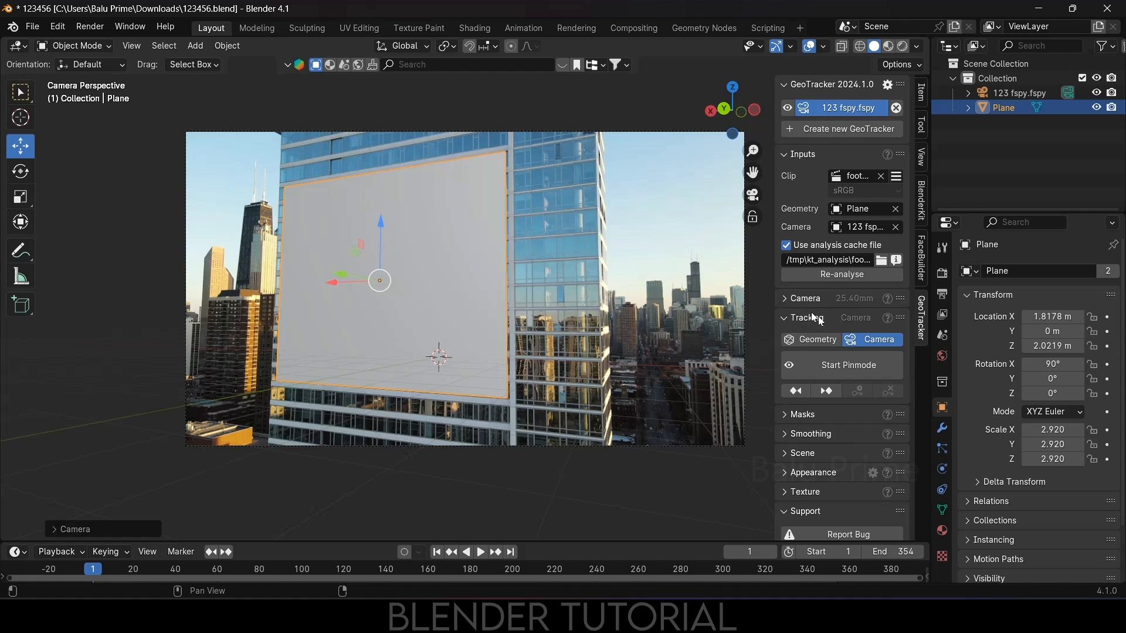
pyautogui.click(786, 299)
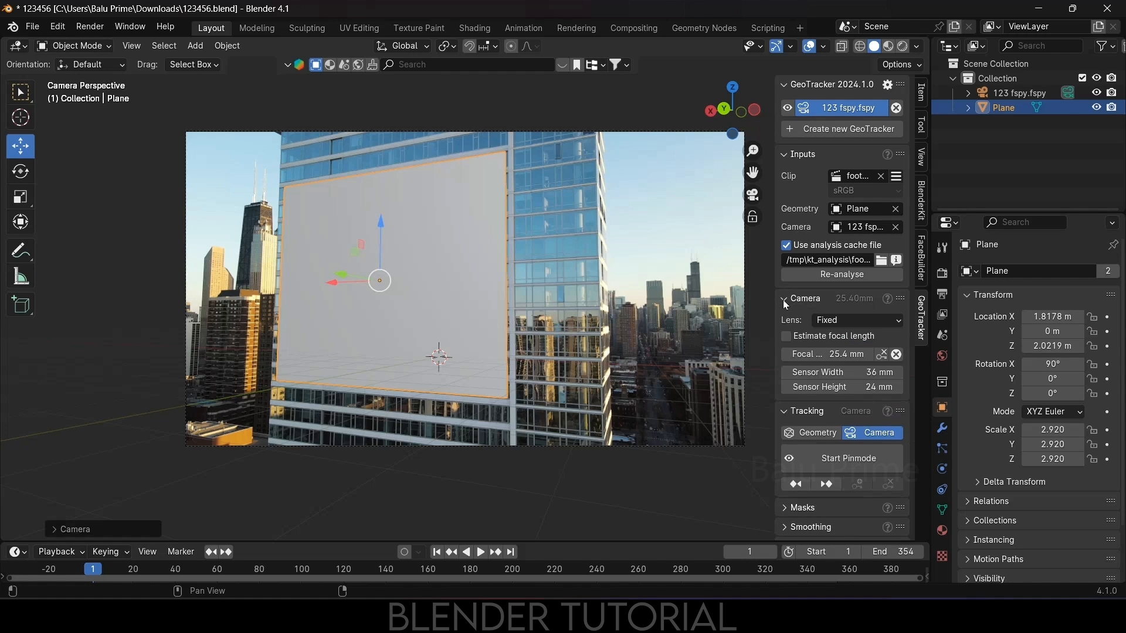
pyautogui.click(786, 336)
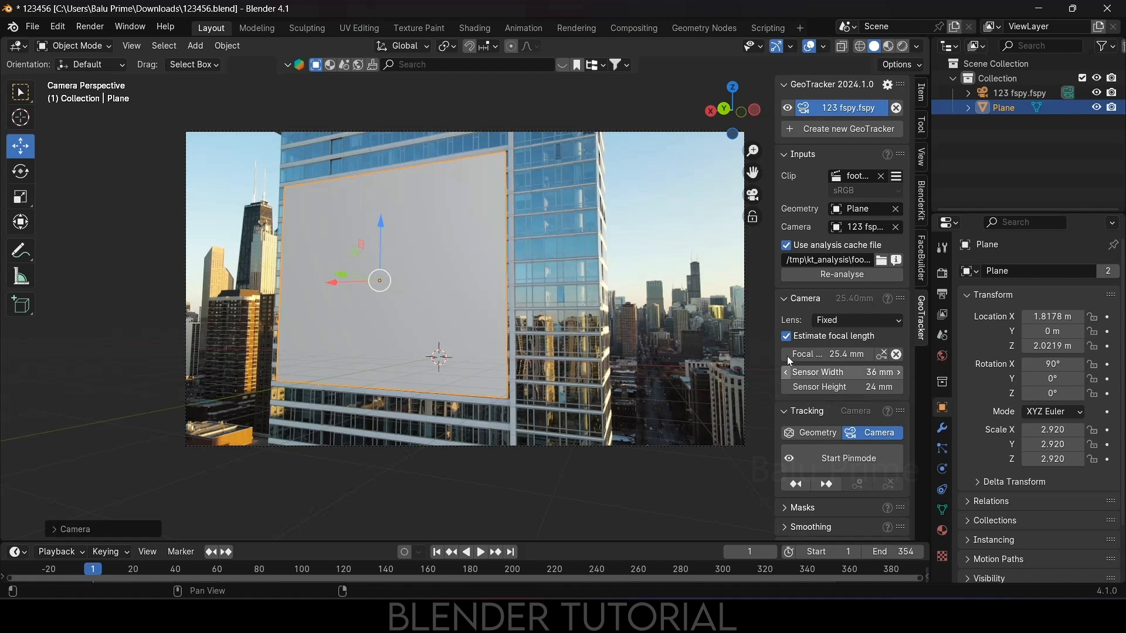
pyautogui.click(784, 300)
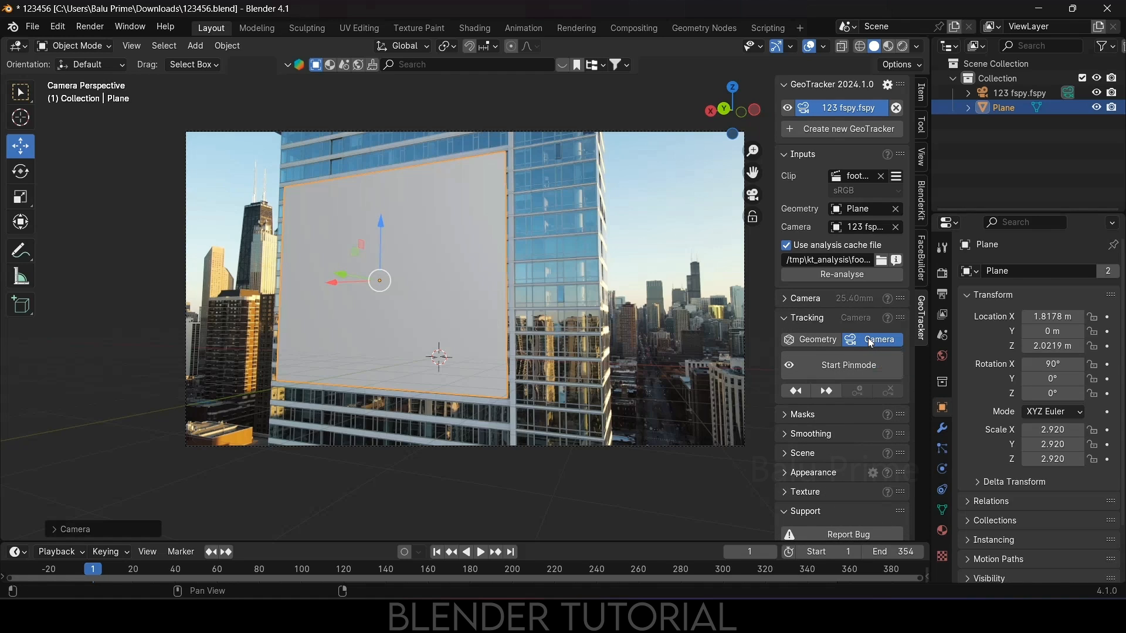
# - Start Pinmode, set the wireframe opacity to 1.00 and disable Backface culling and Lit wireframe
pyautogui.click(848, 368)
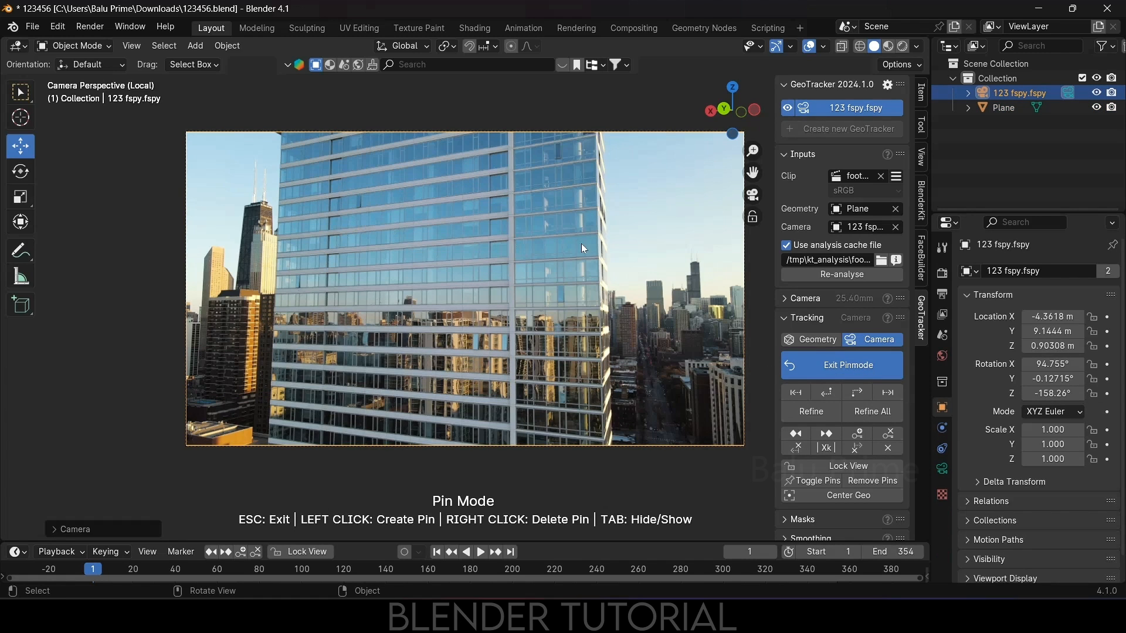
pyautogui.scroll(-5, 779, 433)
pyautogui.click(784, 444)
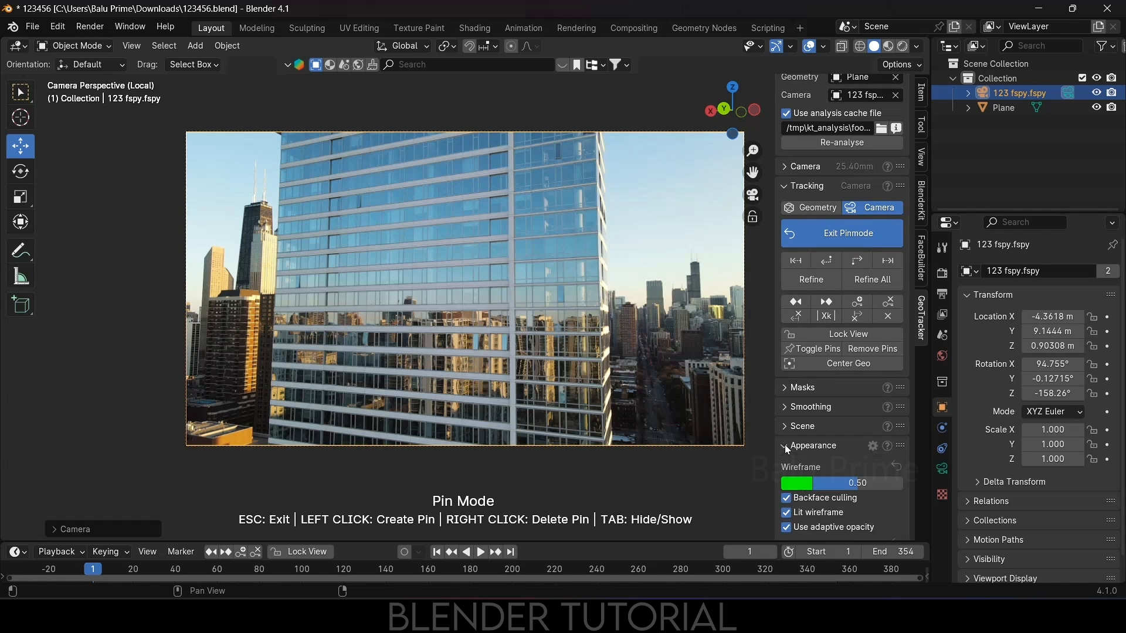
pyautogui.scroll(-6, 784, 444)
pyautogui.moveTo(857, 307); pyautogui.dragTo(903, 306)
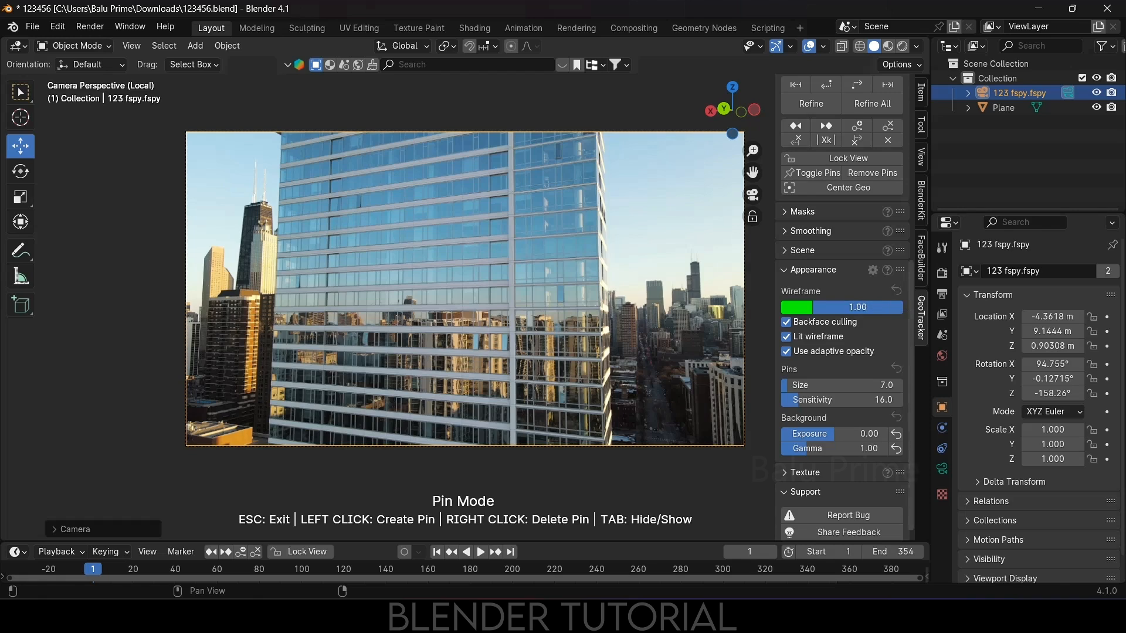
pyautogui.click(786, 322)
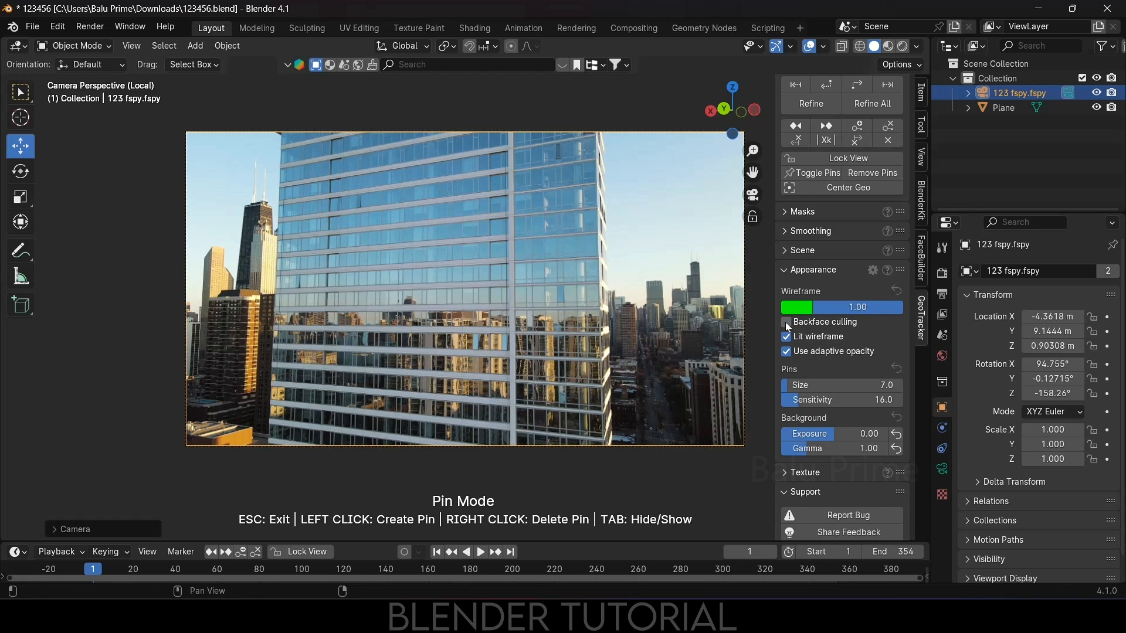
pyautogui.click(786, 337)
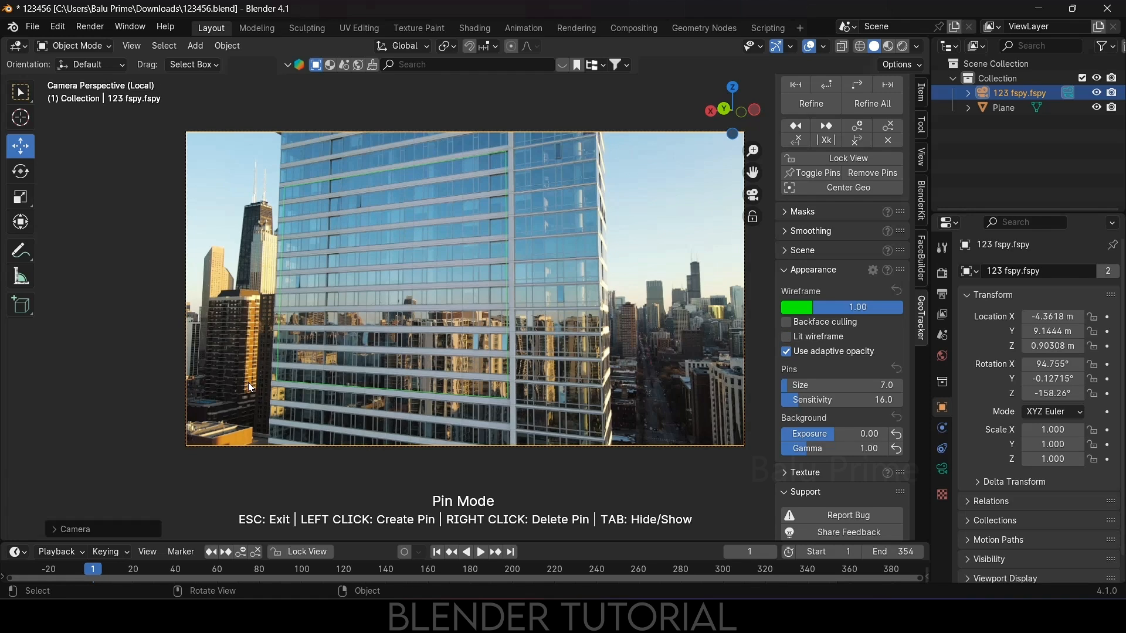
# - Track the camera forward to the end of the analysed range and back to the start
pyautogui.scroll(10, 833, 441)
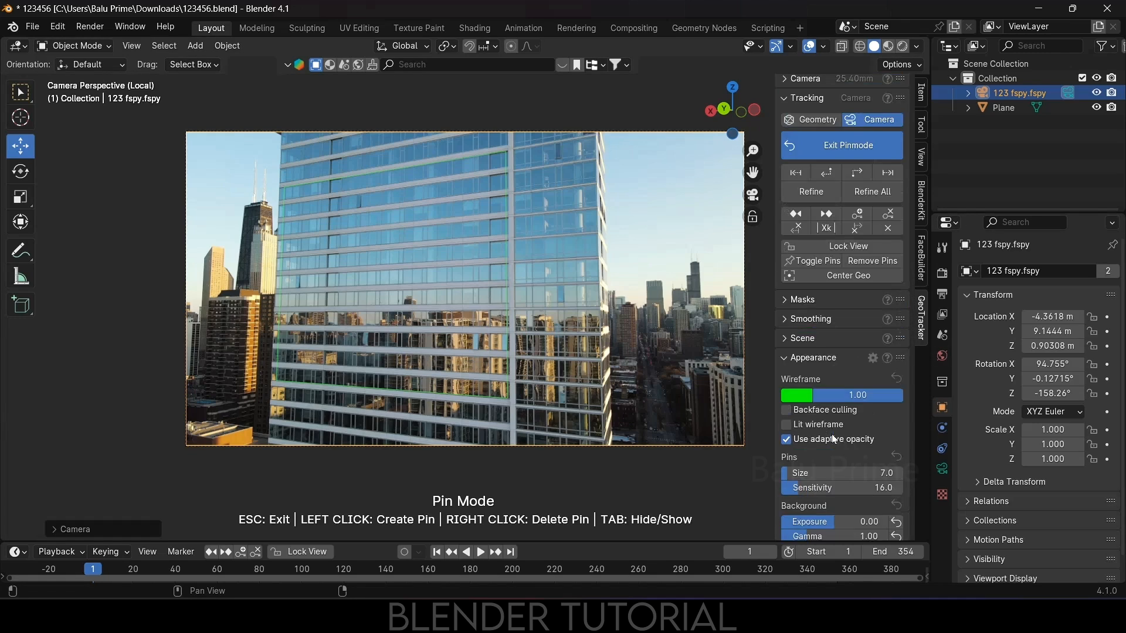
pyautogui.scroll(1, 834, 438)
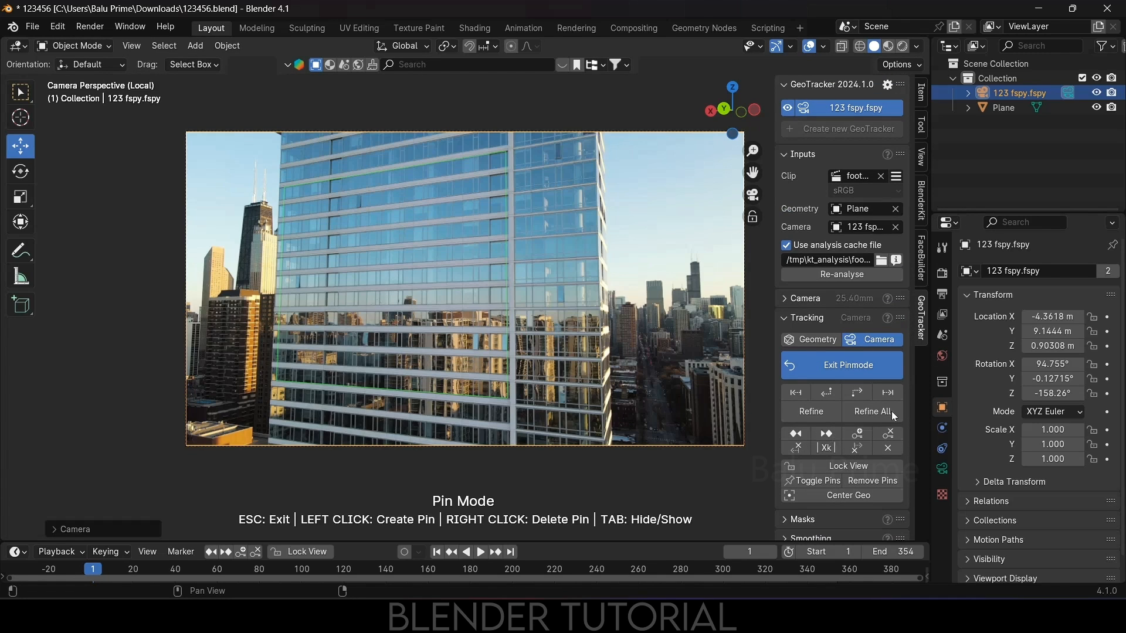
pyautogui.click(854, 391)
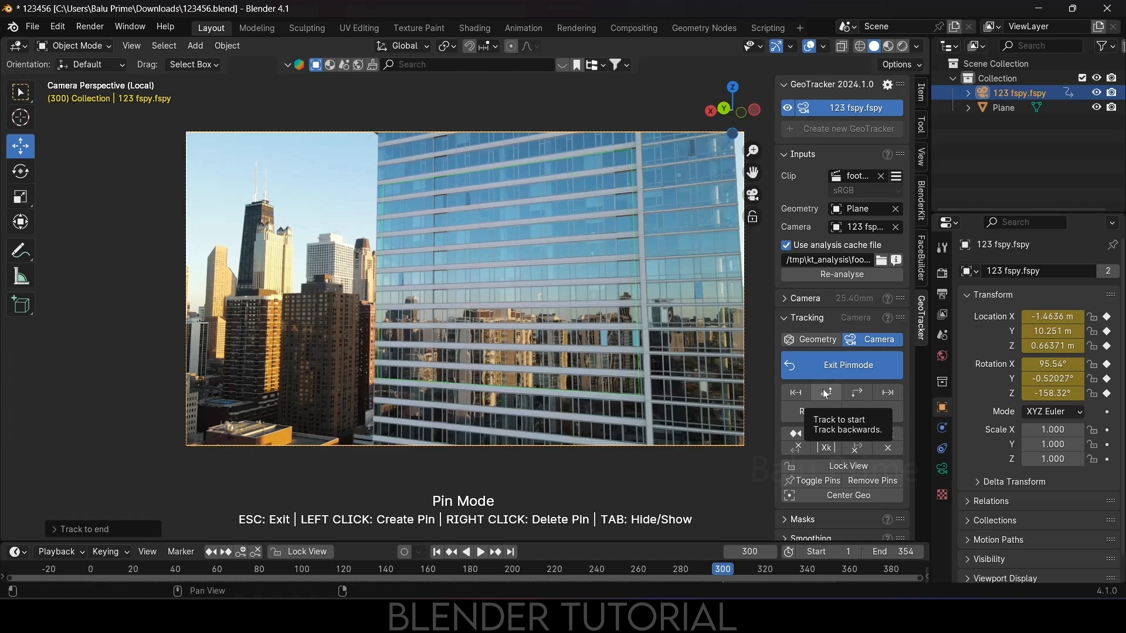
pyautogui.click(825, 393)
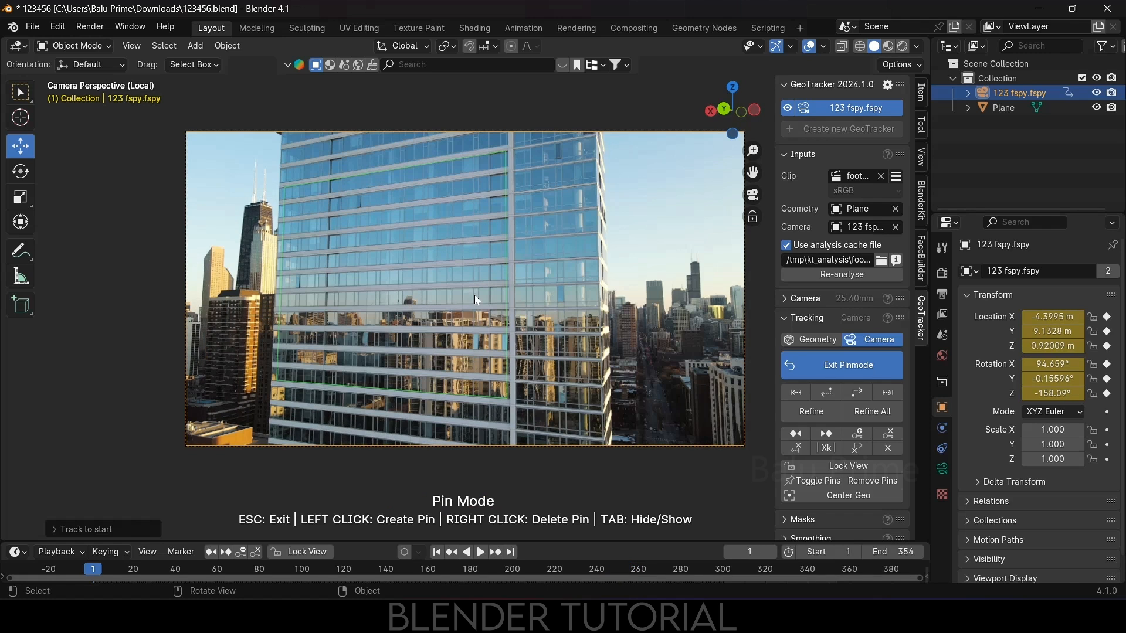
# - Exit Pinmode and set the scene's end frame to 300
pyautogui.click(850, 367)
pyautogui.moveTo(793, 570); pyautogui.dragTo(715, 578)
pyautogui.click(891, 552)
pyautogui.write('300')
pyautogui.press('Return')
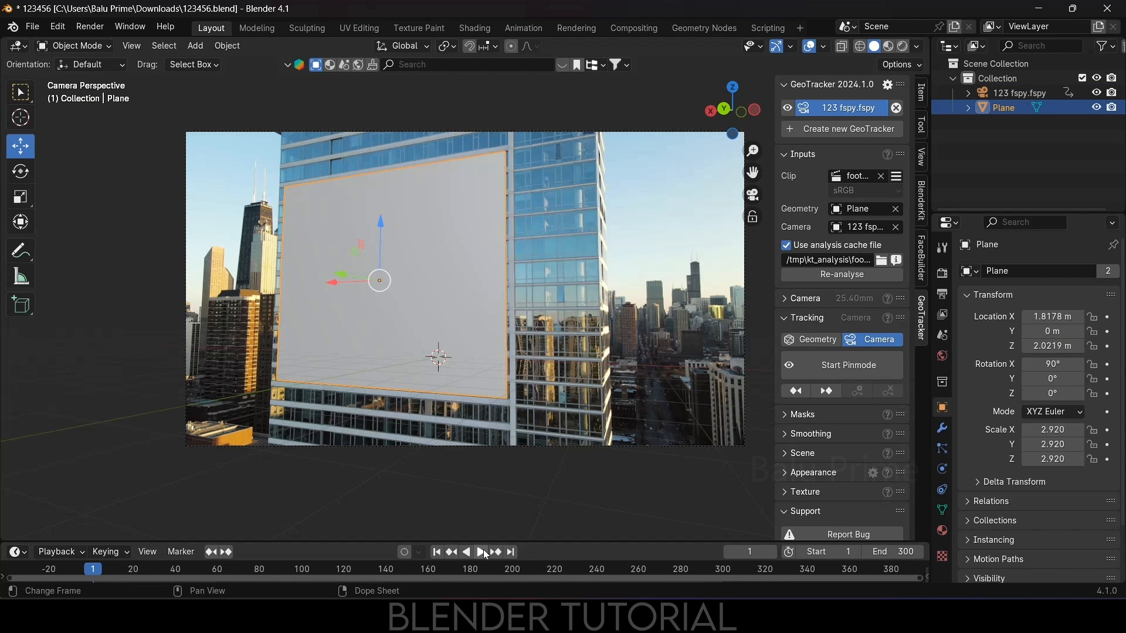
# - Play the tracked shot to check the plane against the facade, hide the sidebar and return to the first frame
pyautogui.click(480, 552)
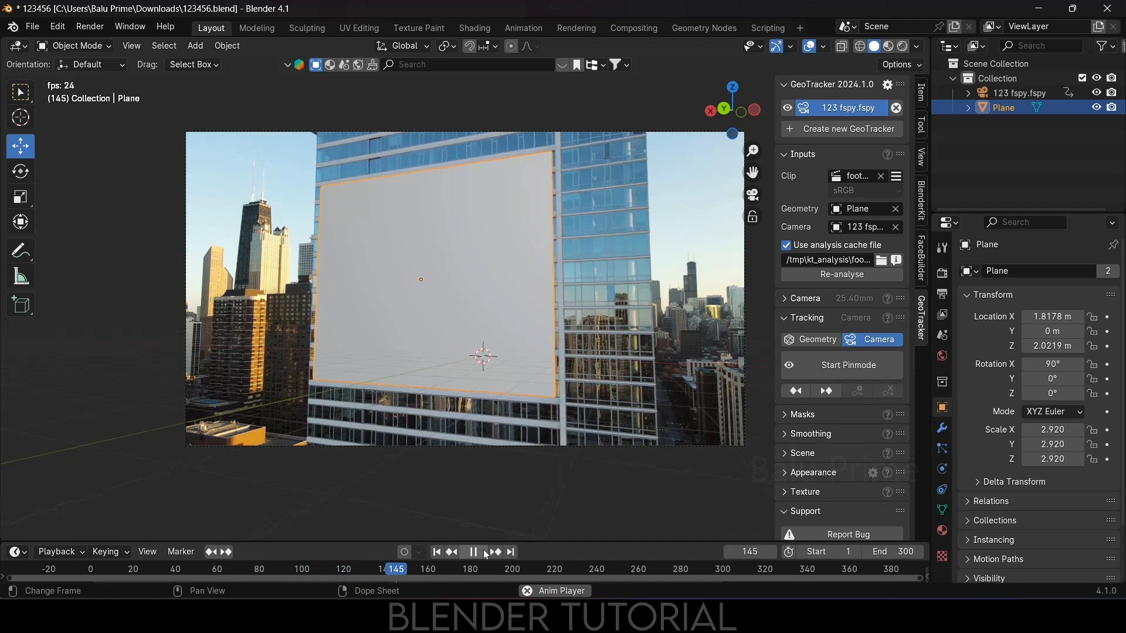
pyautogui.press('space')
pyautogui.press('n')
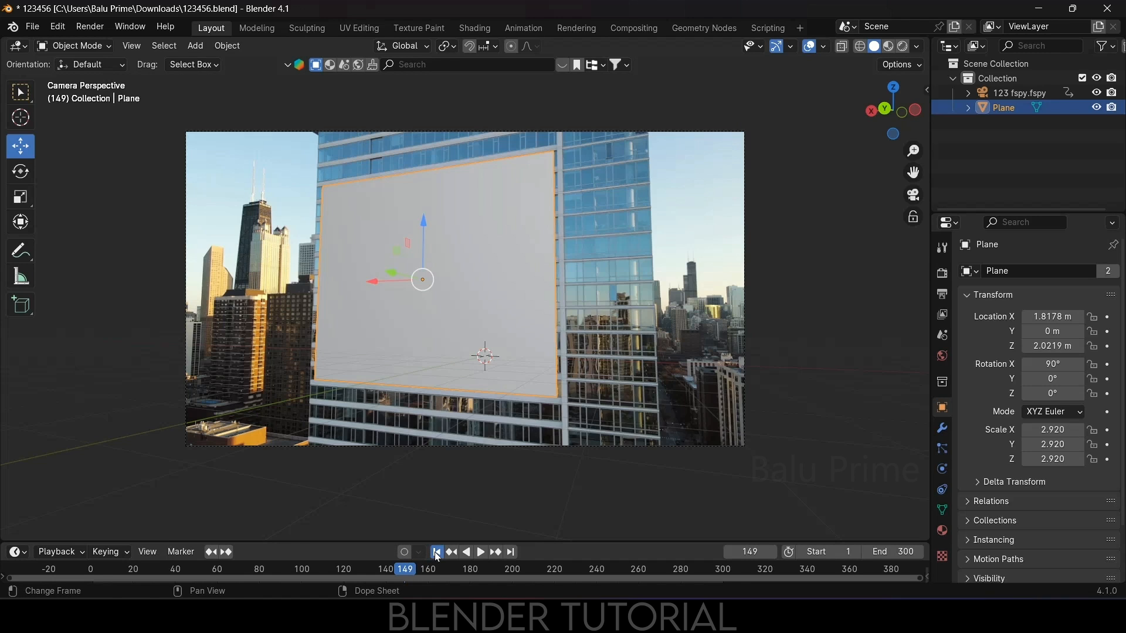
pyautogui.hotkey('shift', 'Left')
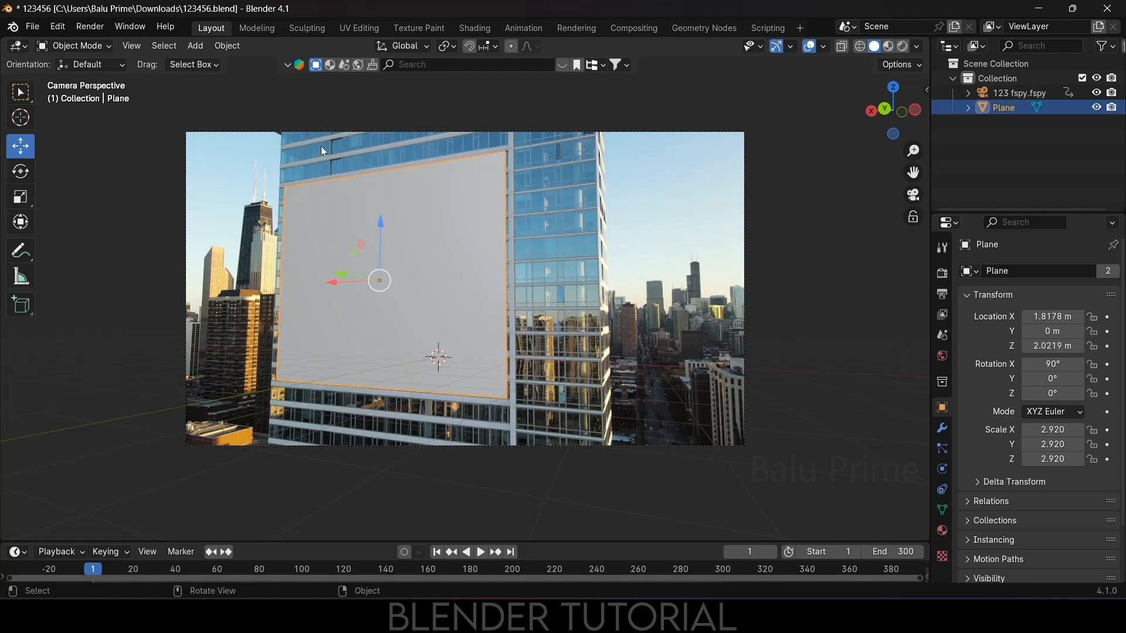
# - In Edit Mode with edge selection, extrude the facade plane's right edge about 4.8 m along X, past the camera frame
pyautogui.click(101, 45)
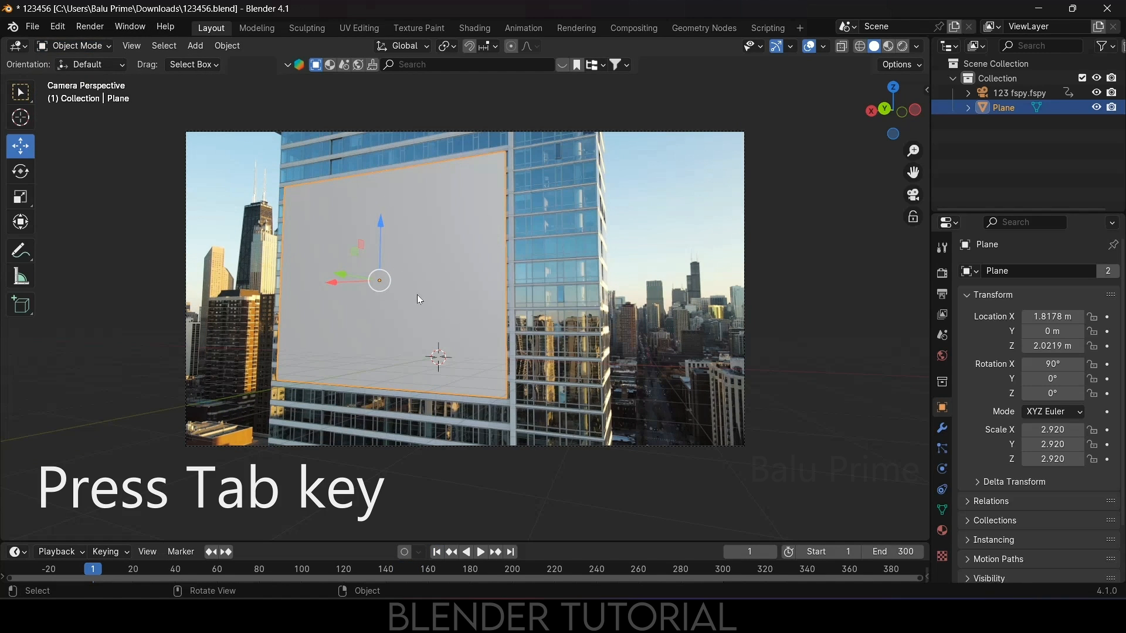
pyautogui.press('Tab')
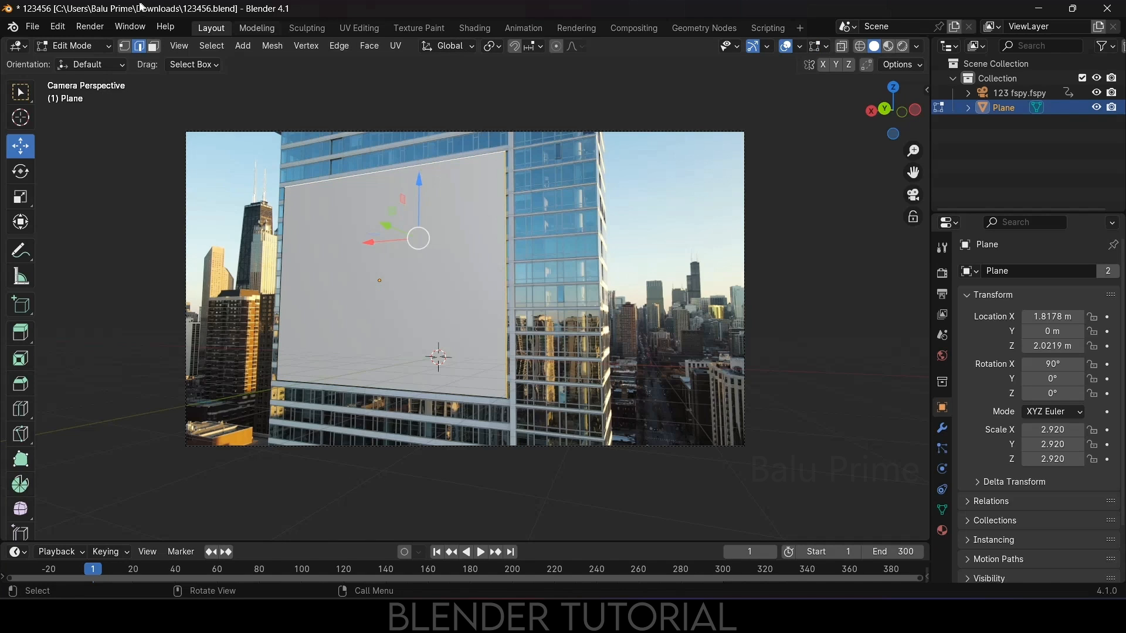
pyautogui.click(125, 47)
pyautogui.click(138, 48)
pyautogui.click(507, 295)
pyautogui.press('e')
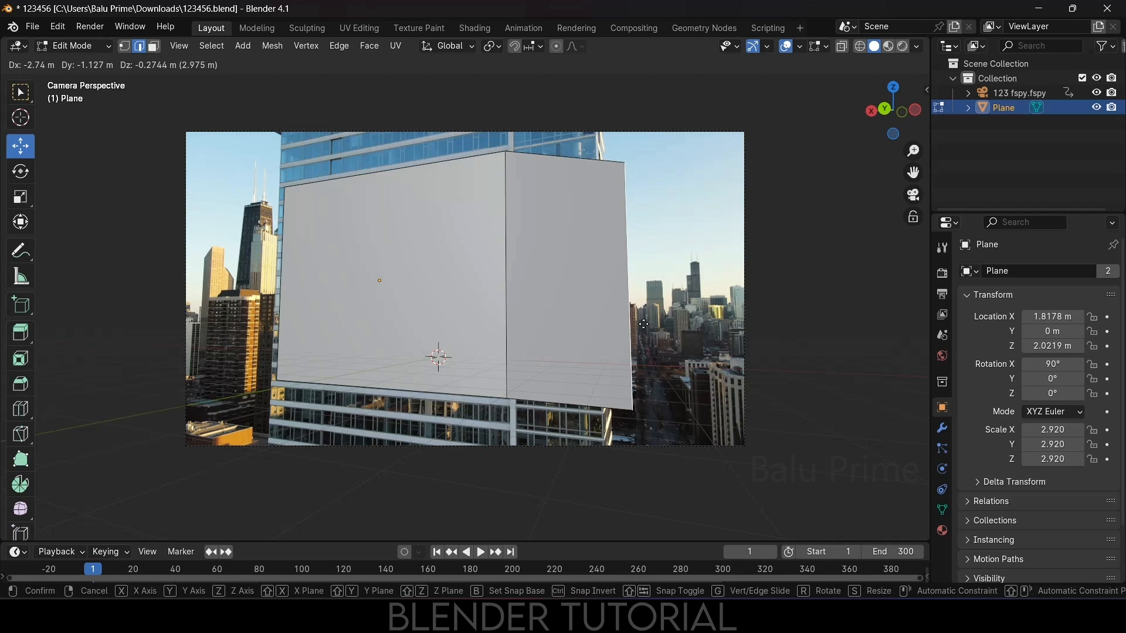
pyautogui.press('x')
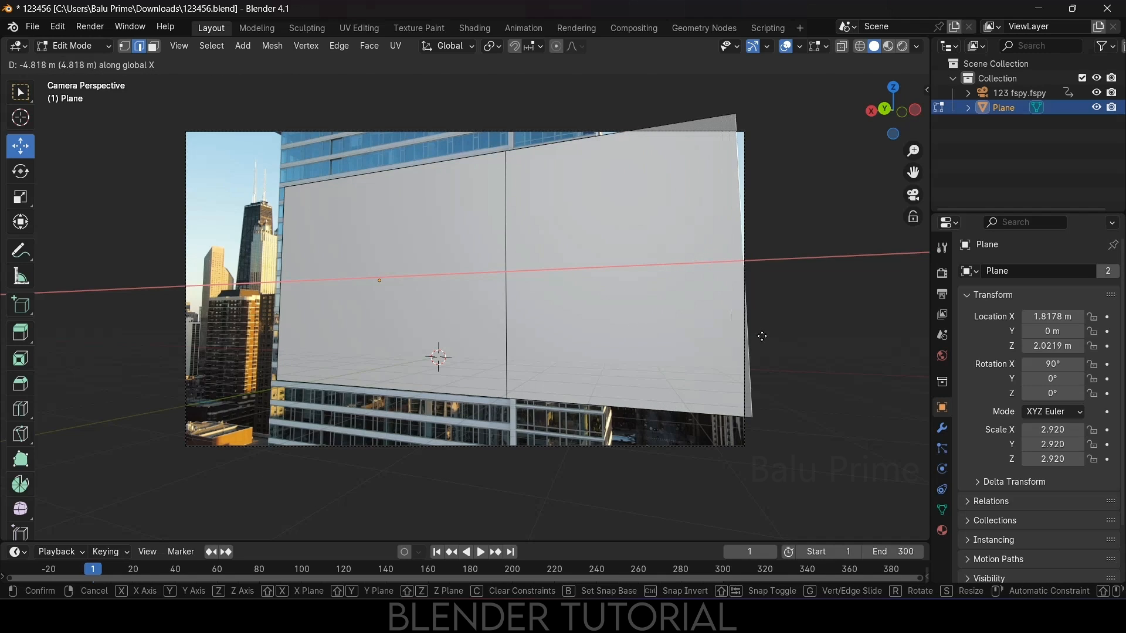
pyautogui.click(762, 343)
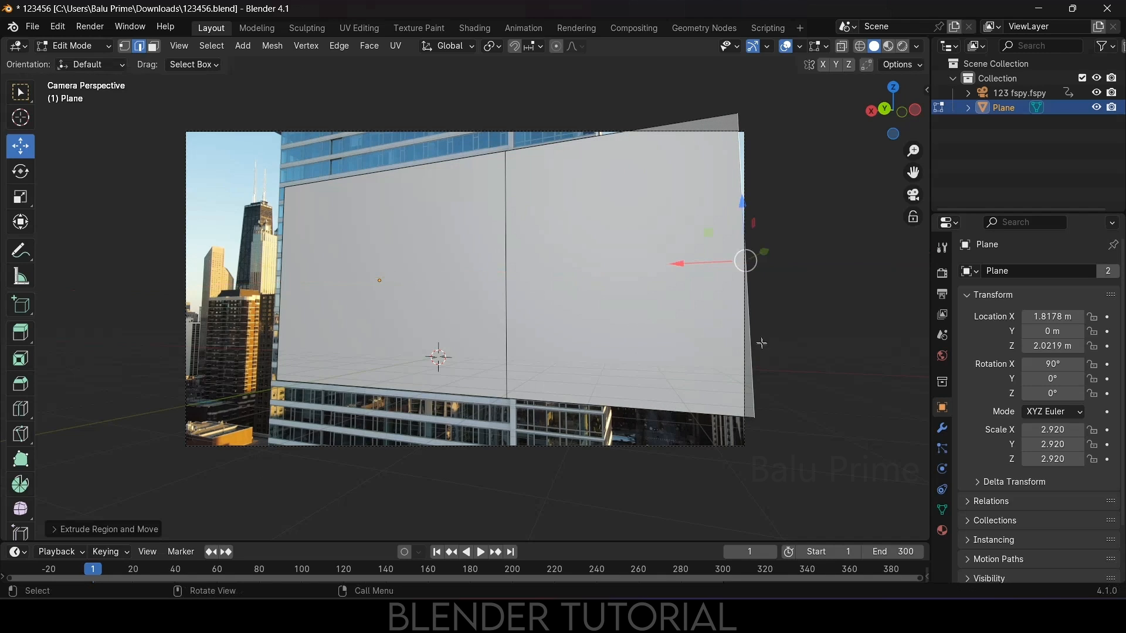
# - Extrude the plane's opposite vertical edge outward along X, just past the other side of the camera frame
pyautogui.click(282, 256)
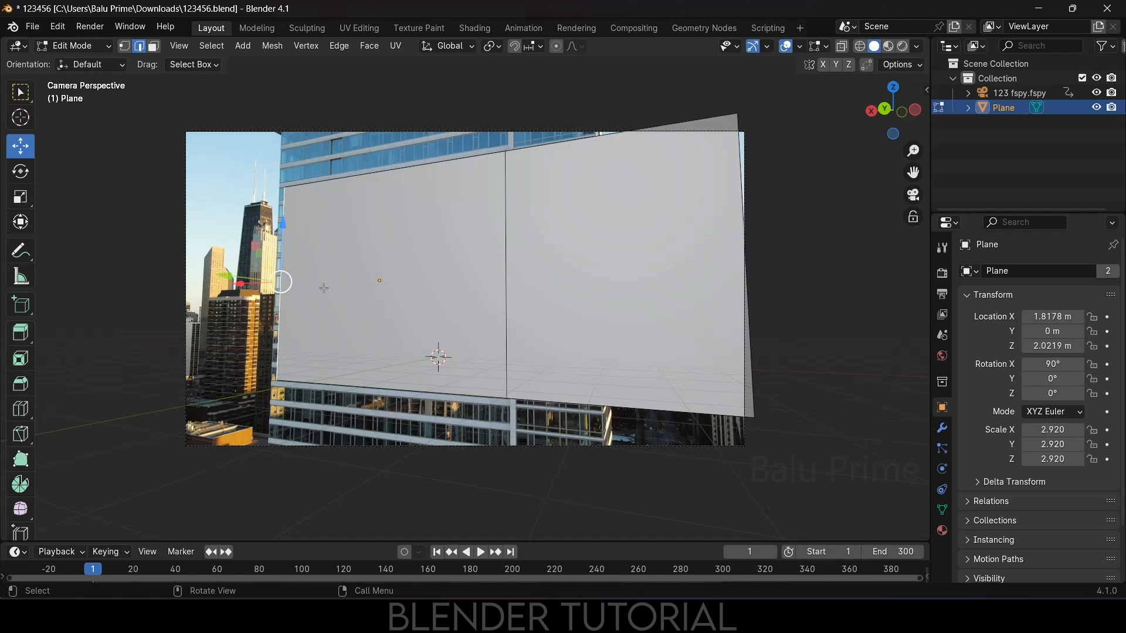
pyautogui.press('g')
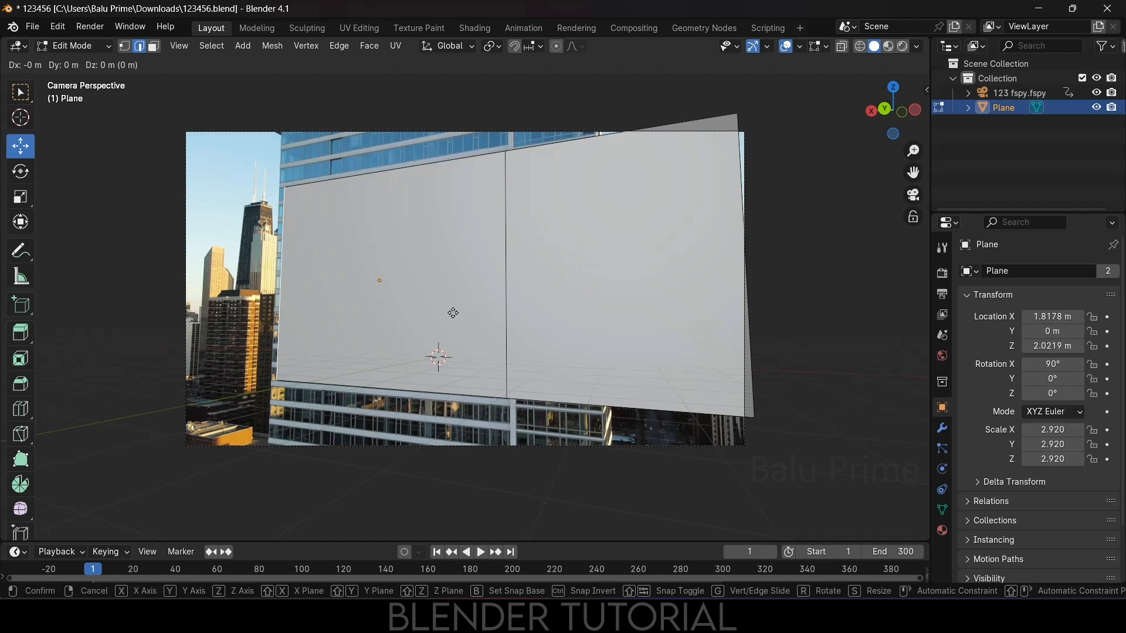
pyautogui.press('x')
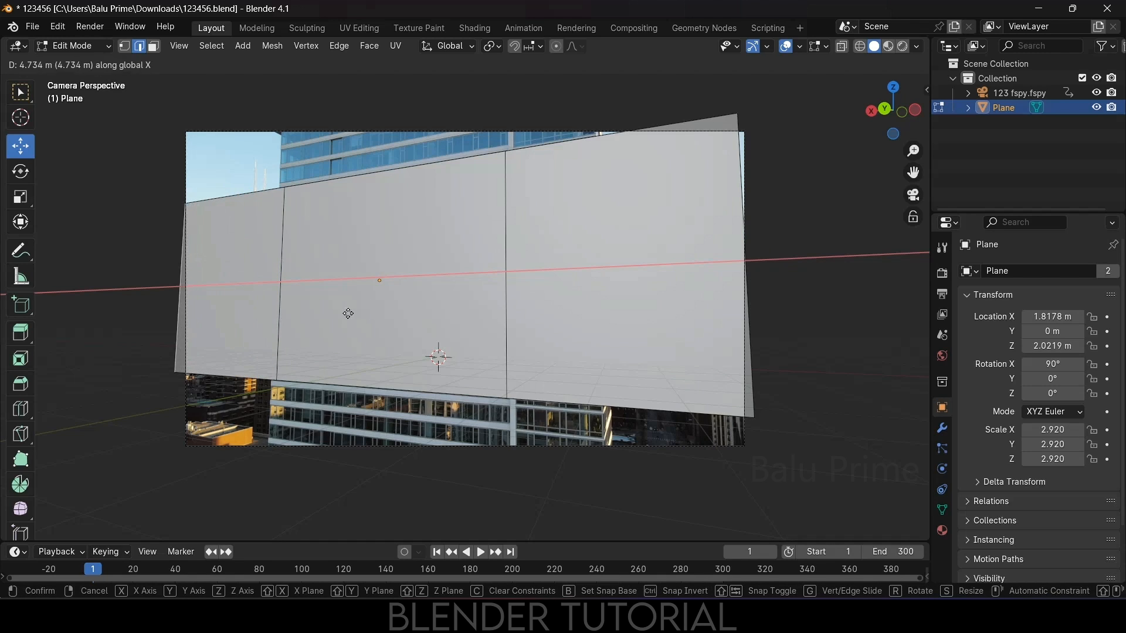
pyautogui.click(334, 313)
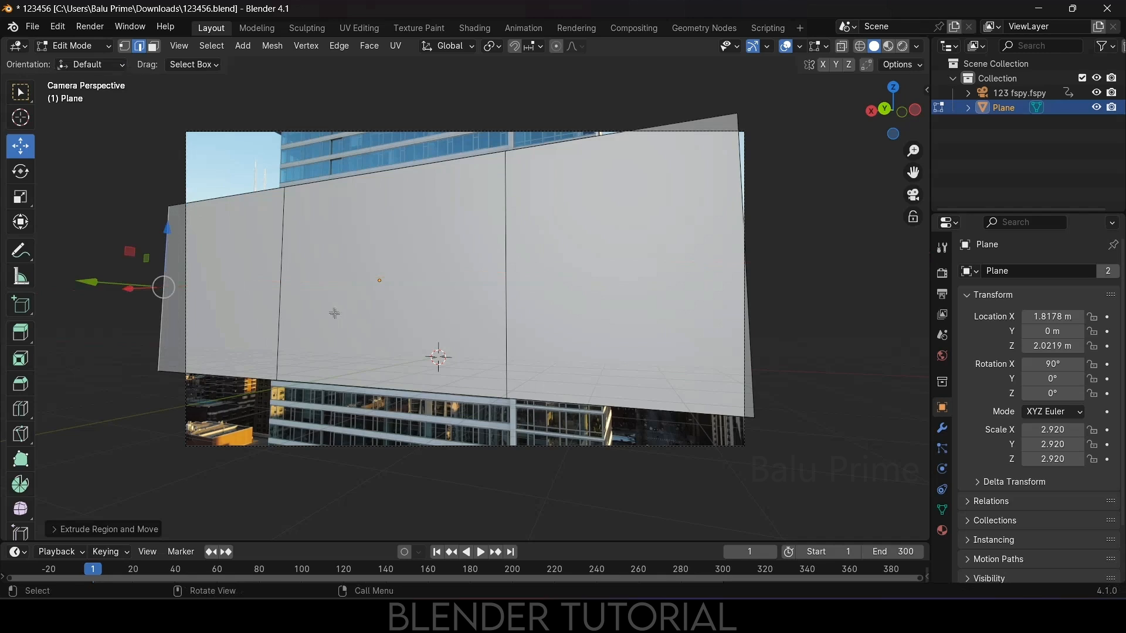
# - Extrude the top edge of the central face about 3.4 m upward along Z, beyond the camera frame
pyautogui.click(371, 173)
pyautogui.press('e')
pyautogui.press('z')
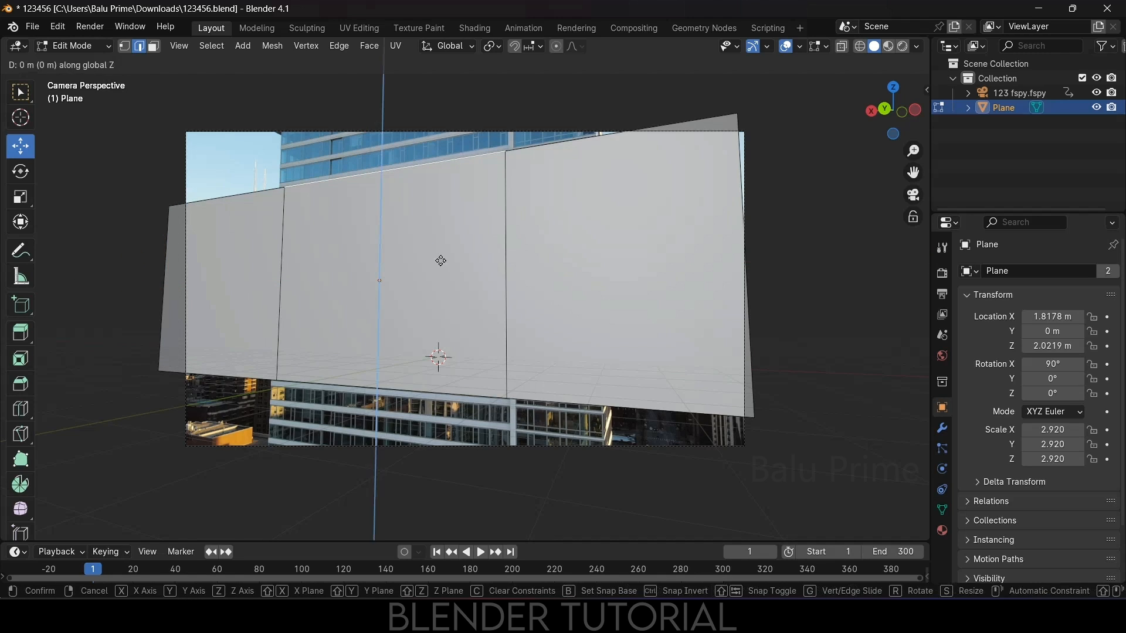
pyautogui.click(445, 146)
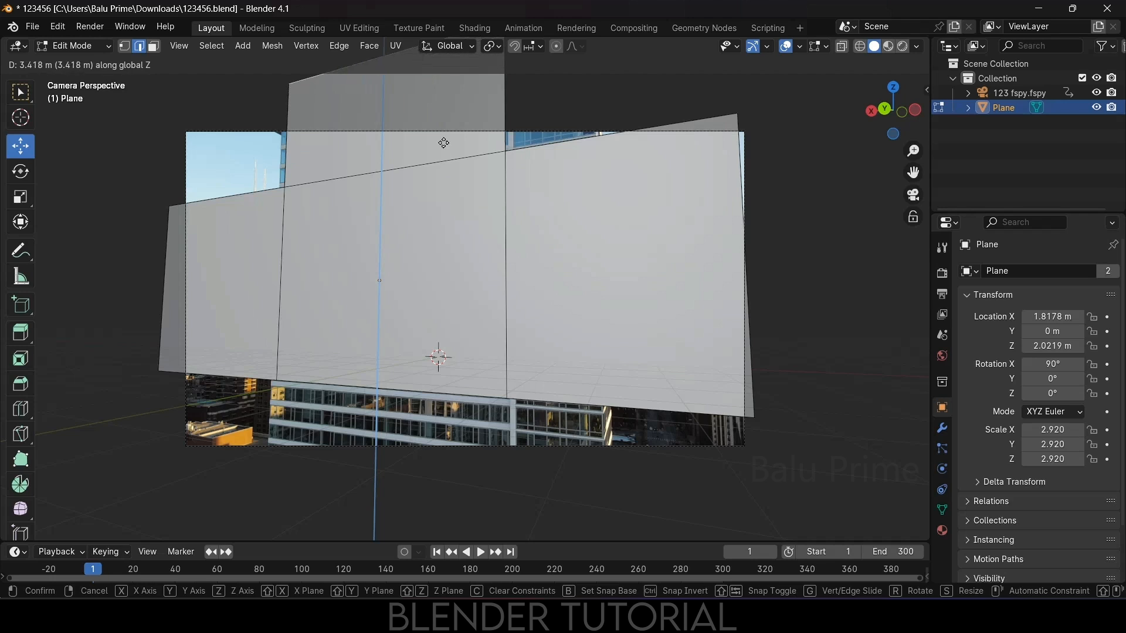
# - Extrude the bottom edge of the central face downward along Z, well beyond the camera frame
pyautogui.click(422, 388)
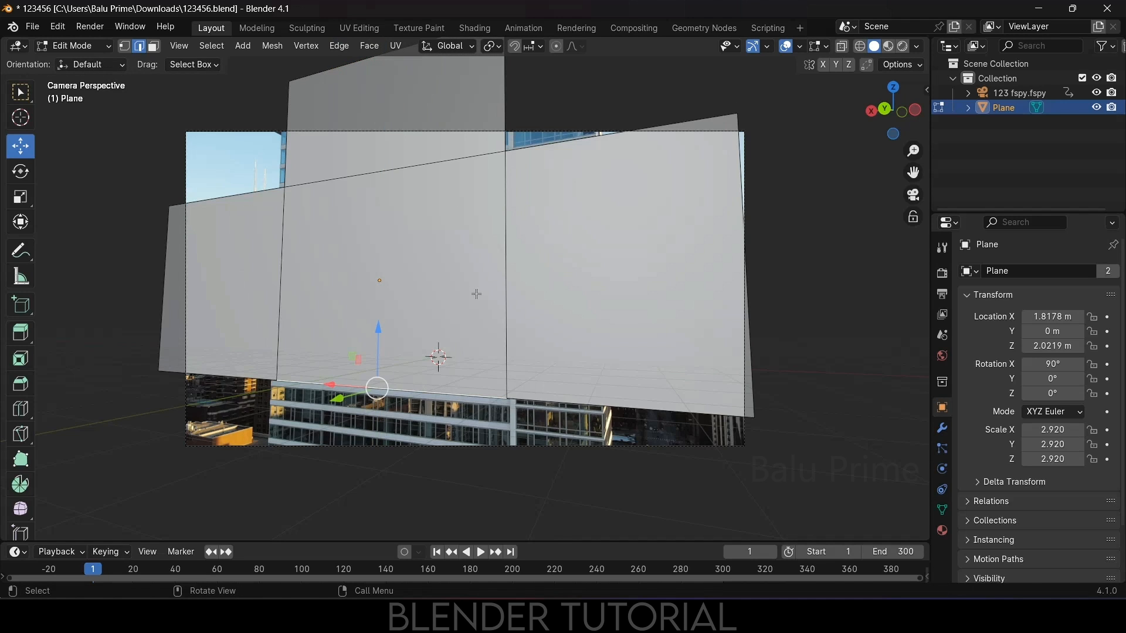
pyautogui.press('e')
pyautogui.press('z')
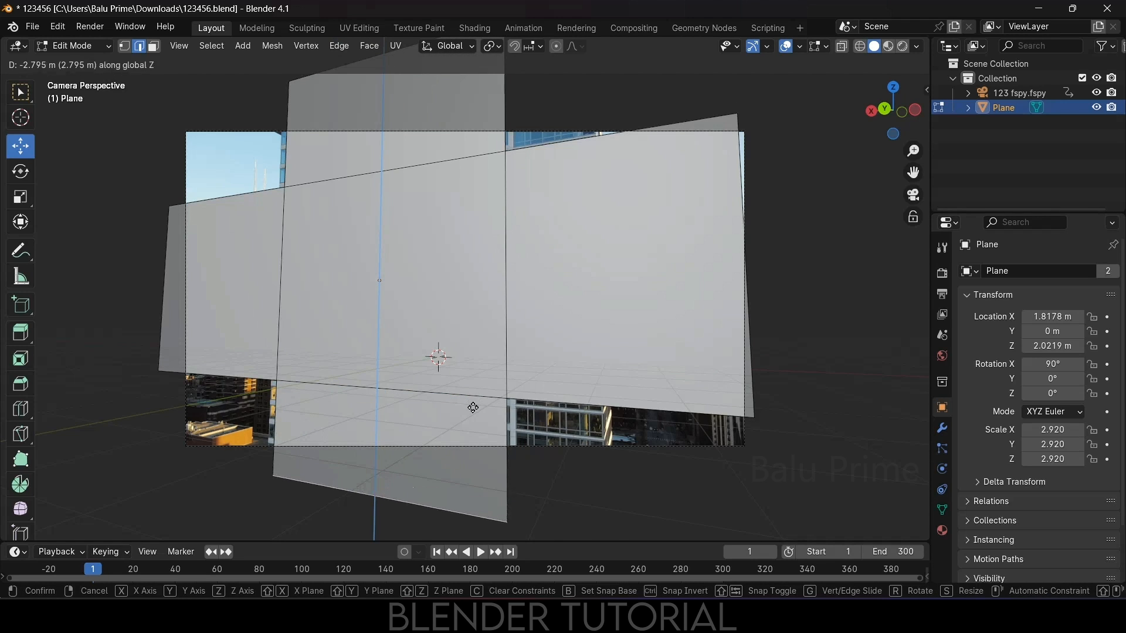
pyautogui.click(468, 435)
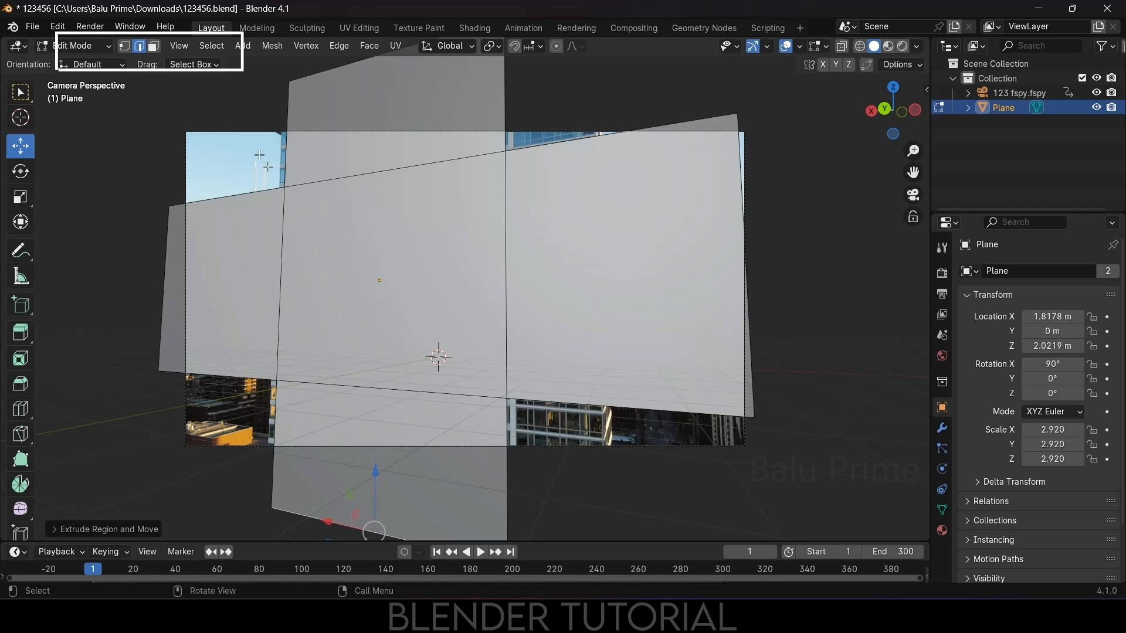
# - In face selection, extrude the central face in place and scale it to about 0.92 to form a thin border
pyautogui.click(153, 47)
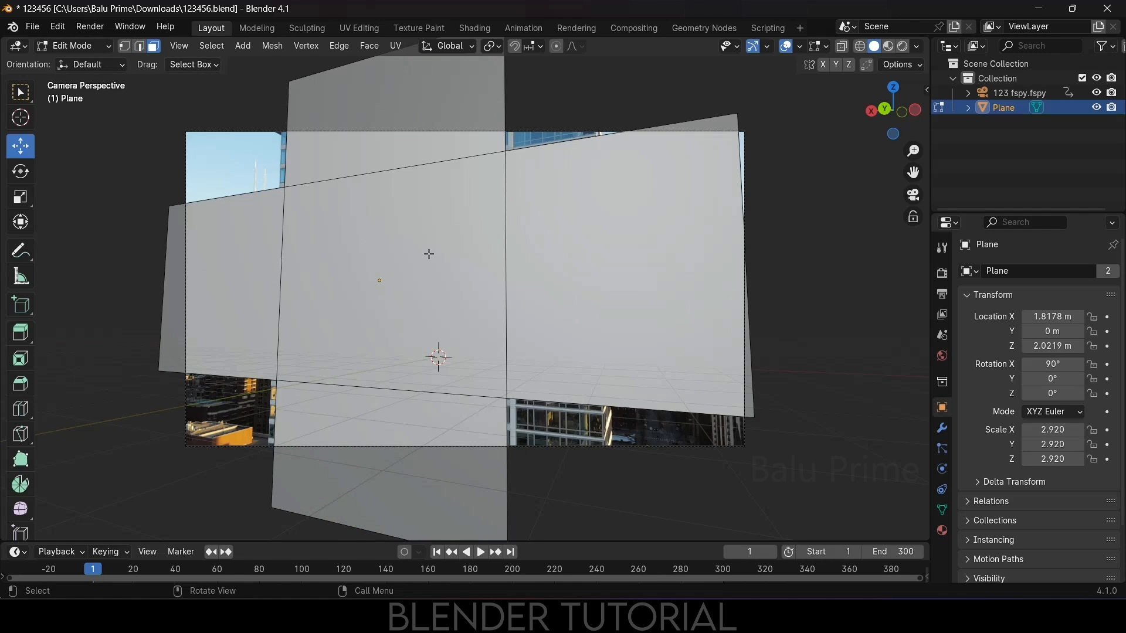
pyautogui.click(427, 263)
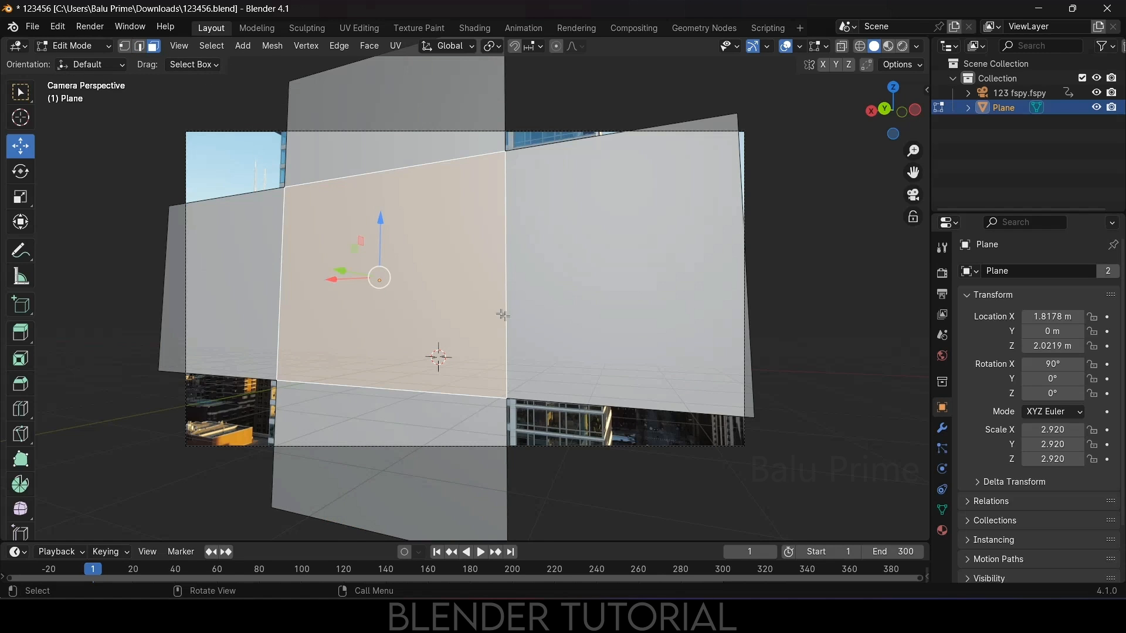
pyautogui.press('e')
pyautogui.press('s')
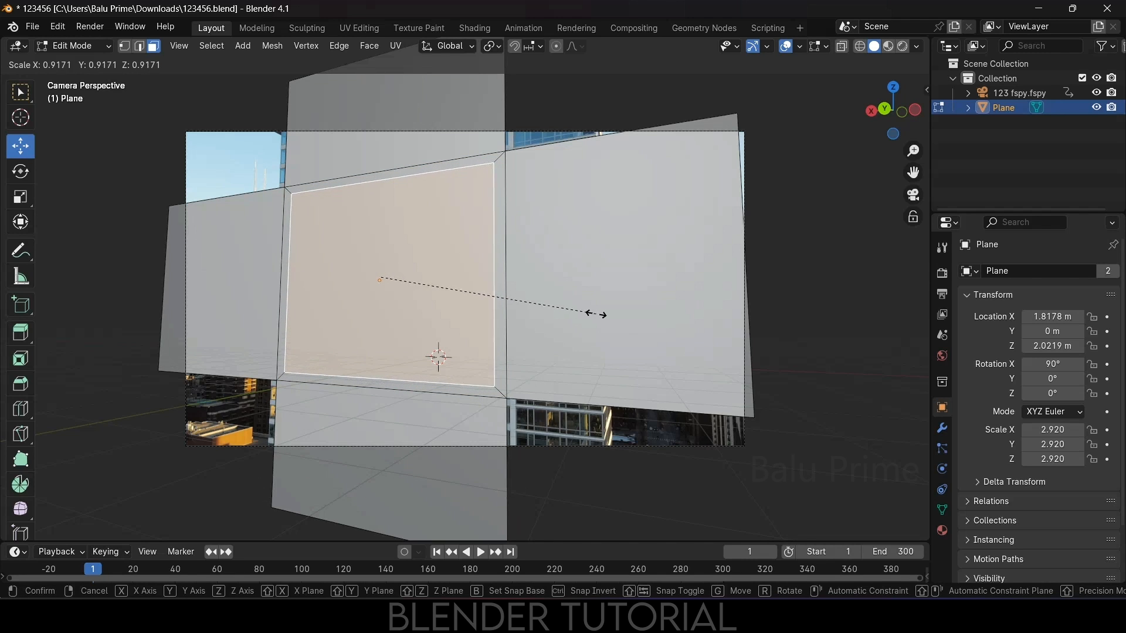
pyautogui.click(595, 312)
# - Extrude the inner face about 5.7 m back into the building to form a box recess, and return to Object Mode
pyautogui.press('e')
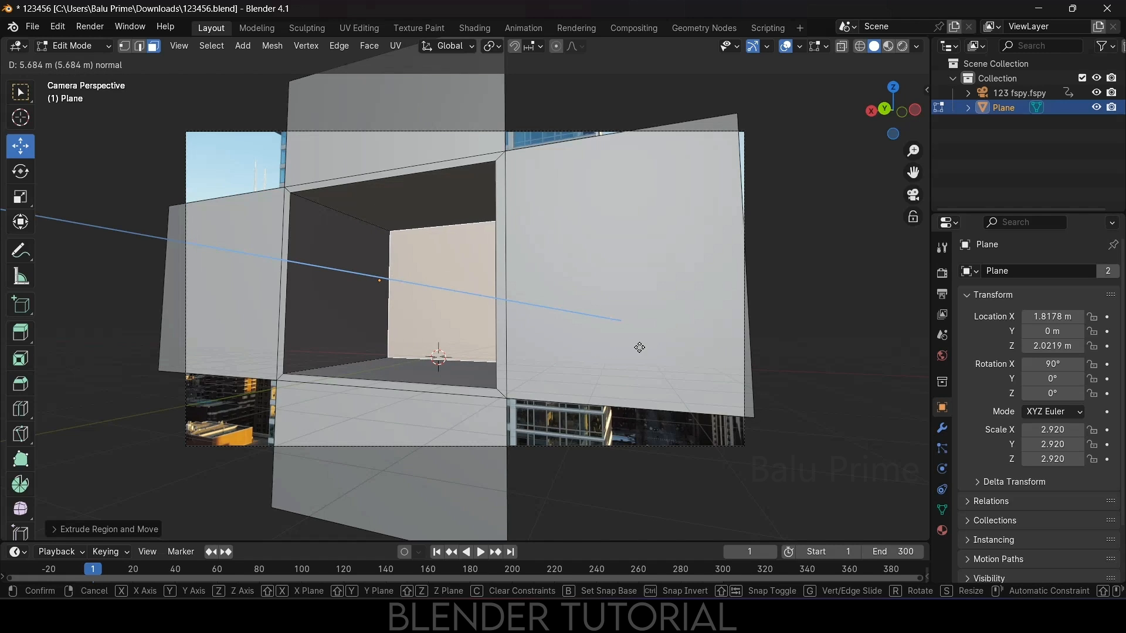
pyautogui.click(640, 347)
pyautogui.press('Tab')
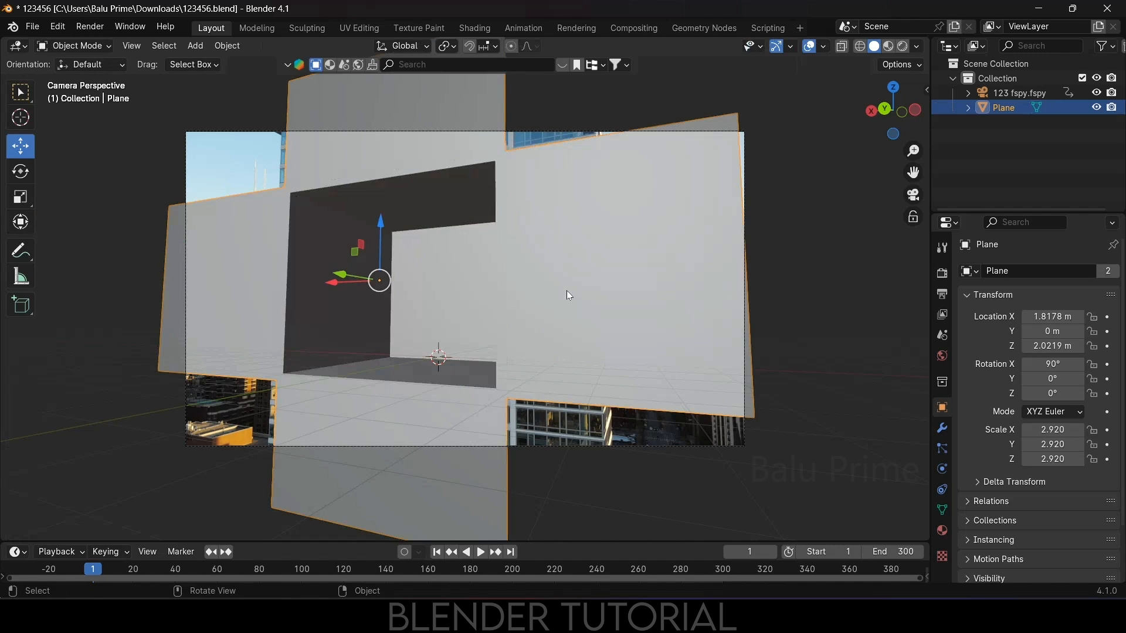
# - Inspect the recessed box and its outer flaps from the front and back, and return to the camera view
pyautogui.moveTo(529, 323); pyautogui.dragTo(252, 294, button='middle')
pyautogui.press('KP_0')
pyautogui.press('KP_1')
pyautogui.moveTo(230, 284); pyautogui.dragTo(549, 330, button='middle')
pyautogui.moveTo(683, 276); pyautogui.dragTo(721, 272, button='middle')
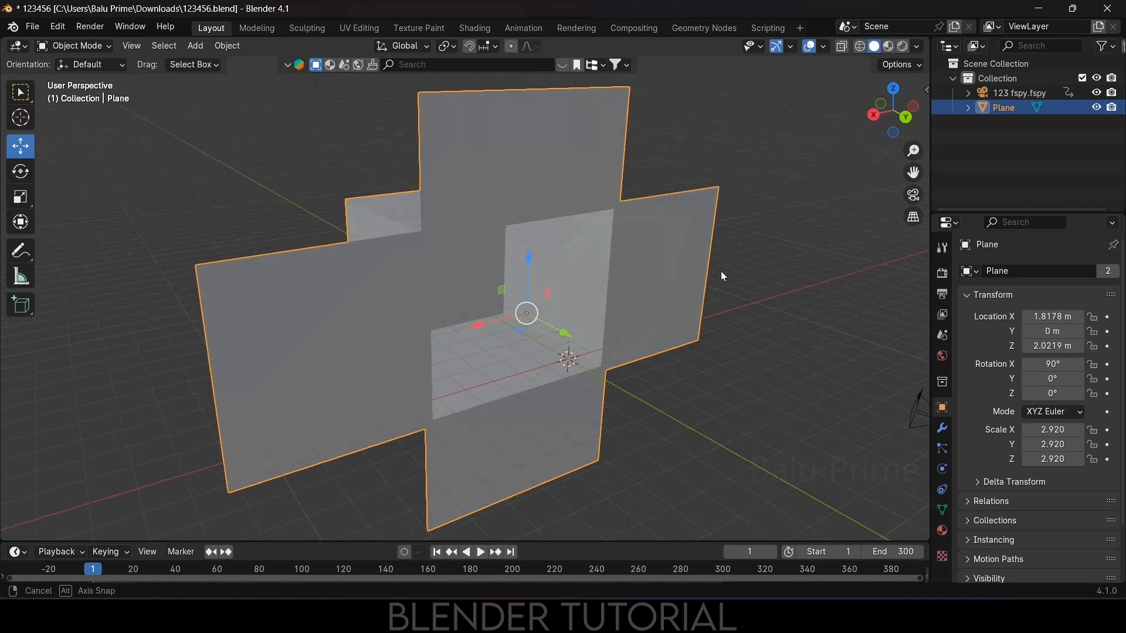
pyautogui.moveTo(478, 306); pyautogui.dragTo(469, 353, button='middle')
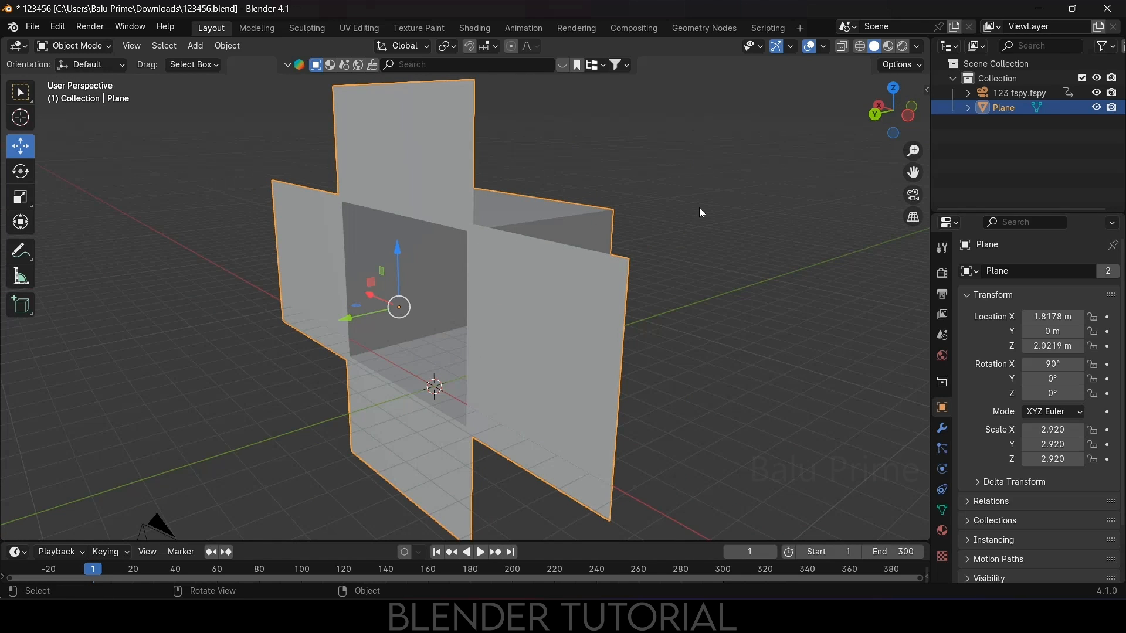
pyautogui.press('KP_0')
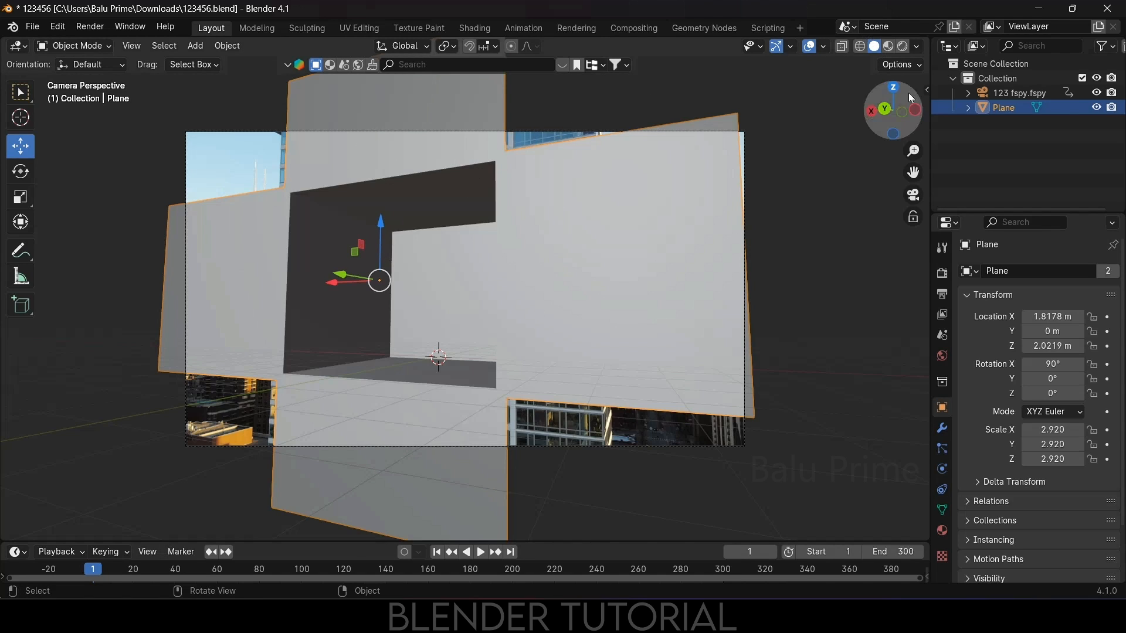
# - Switch the viewport to Material Preview, show the plane's material settings and re-enter Edit Mode
pyautogui.click(889, 46)
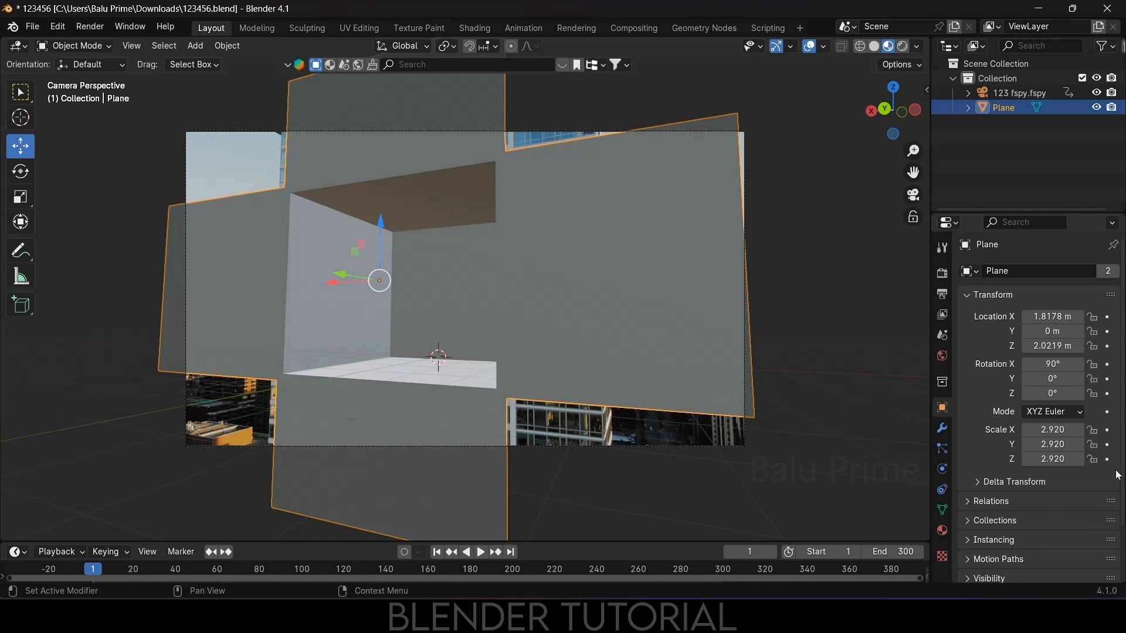
pyautogui.click(945, 531)
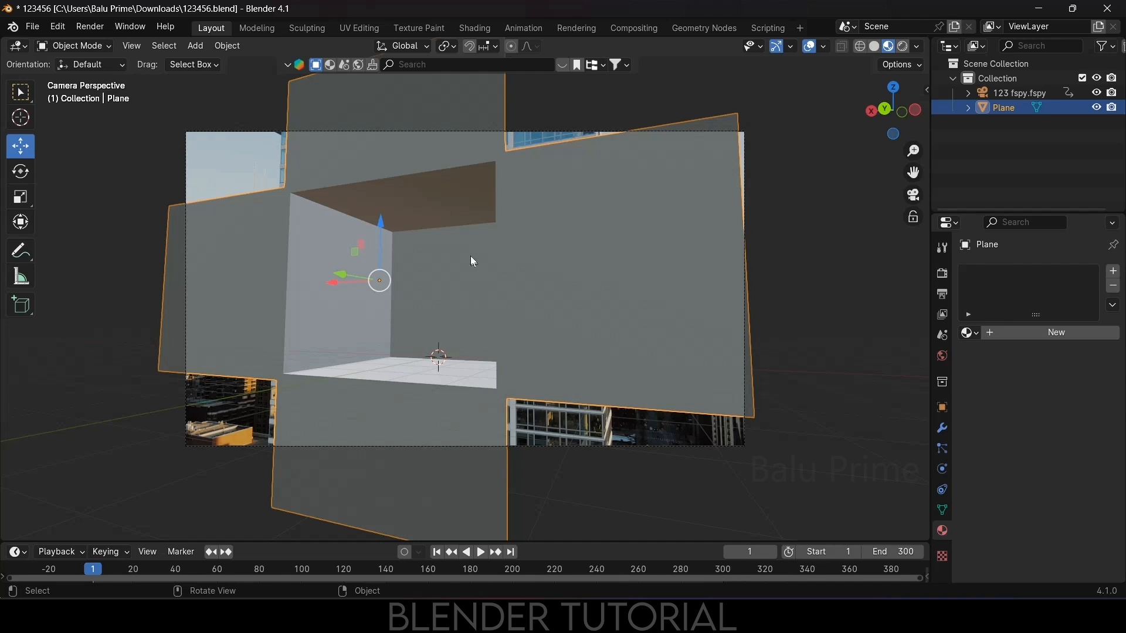
pyautogui.click(75, 46)
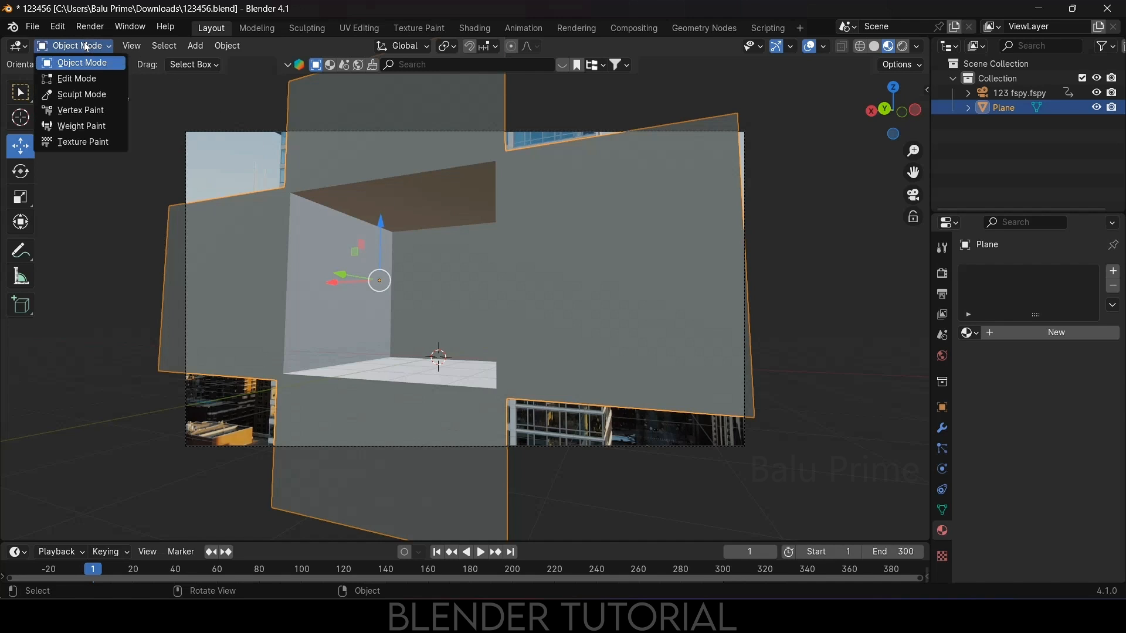
pyautogui.click(84, 79)
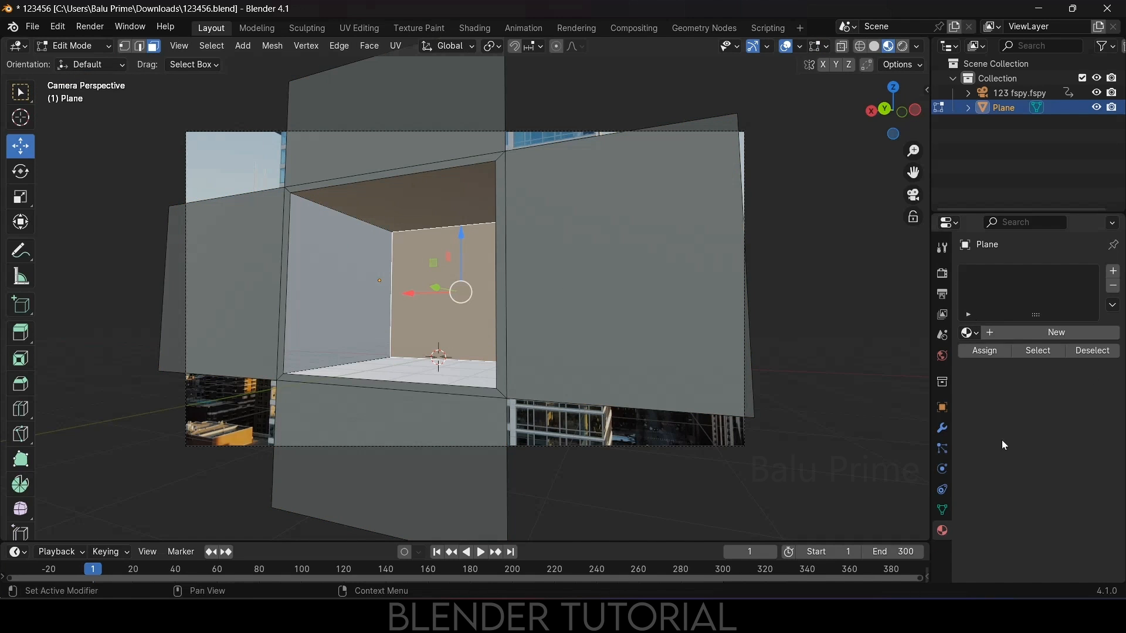
# - Select the four outer faces around the recess and assign a new material to them
pyautogui.click(591, 279)
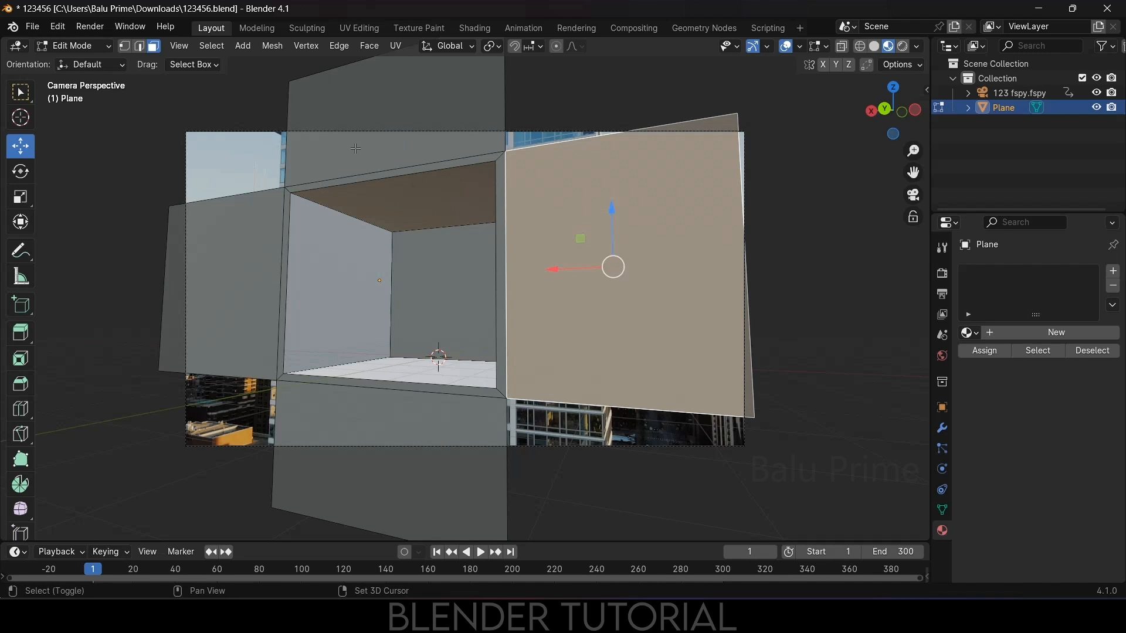
pyautogui.keyDown('shift'); pyautogui.click(356, 148); pyautogui.keyUp('shift')
pyautogui.keyDown('shift'); pyautogui.click(247, 241); pyautogui.keyUp('shift')
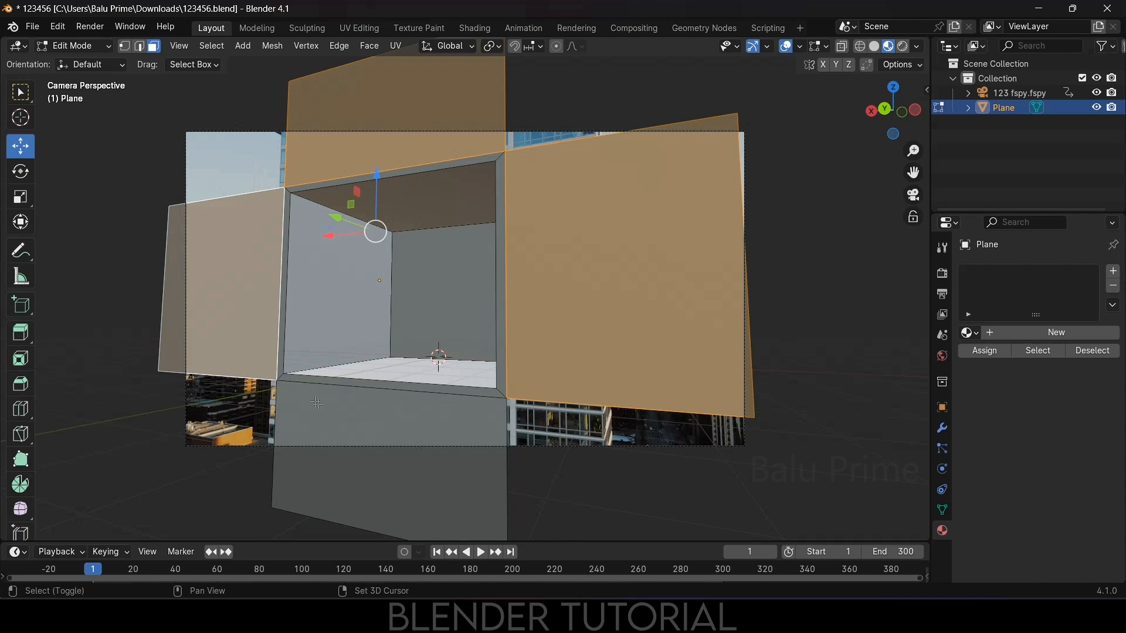
pyautogui.keyDown('shift'); pyautogui.click(325, 414); pyautogui.keyUp('shift')
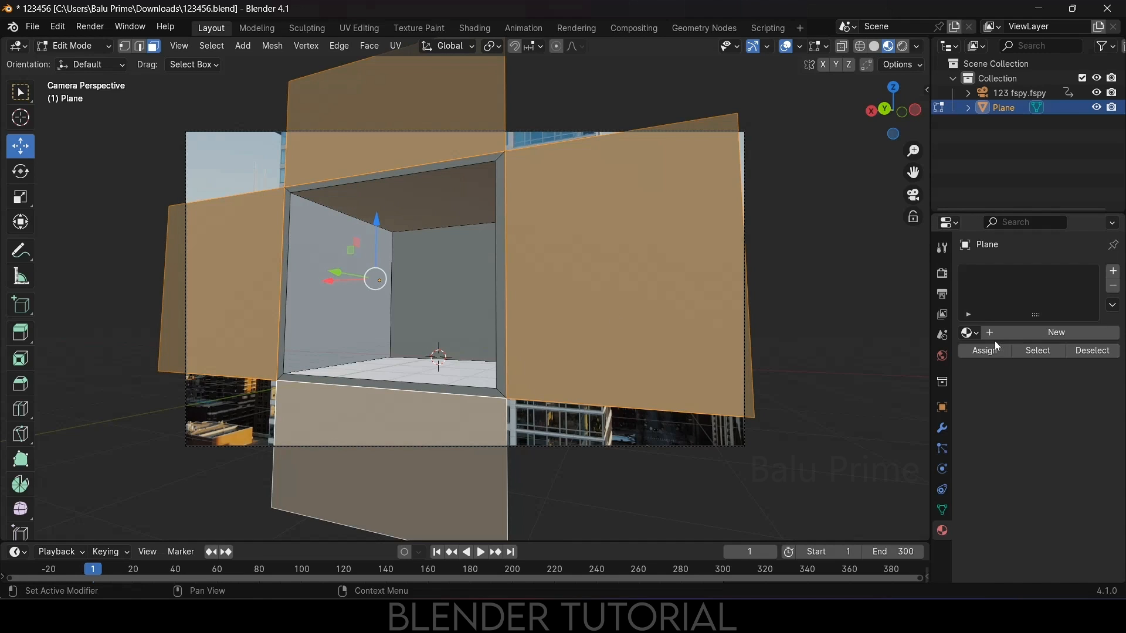
pyautogui.click(1051, 333)
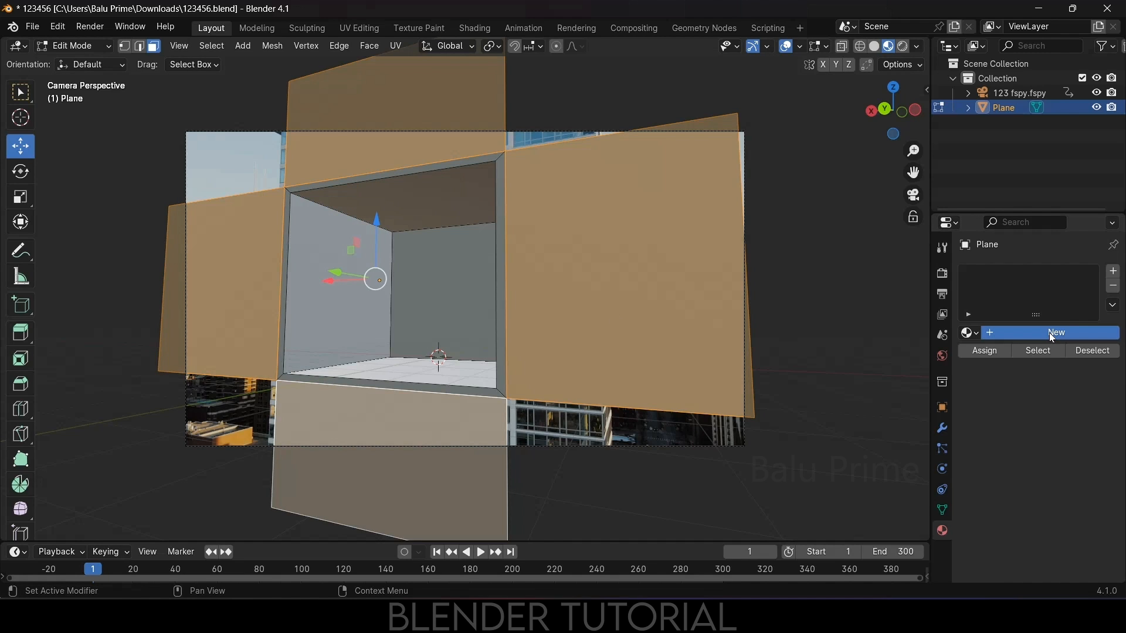
pyautogui.click(985, 351)
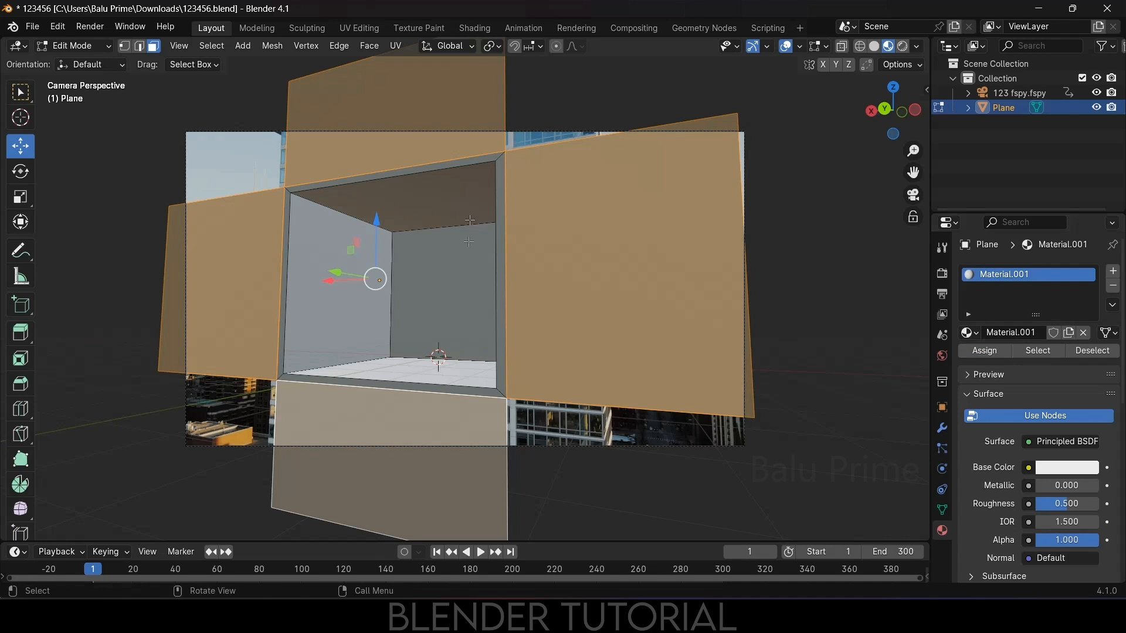
# - Select the recess's interior faces: both side walls, the back wall, the floor and the ceiling
pyautogui.click(304, 256)
pyautogui.moveTo(405, 275); pyautogui.dragTo(562, 326, button='middle')
pyautogui.keyDown('shift'); pyautogui.click(562, 326); pyautogui.keyUp('shift')
pyautogui.keyDown('shift'); pyautogui.click(472, 315); pyautogui.keyUp('shift')
pyautogui.keyDown('shift'); pyautogui.click(477, 424); pyautogui.keyUp('shift')
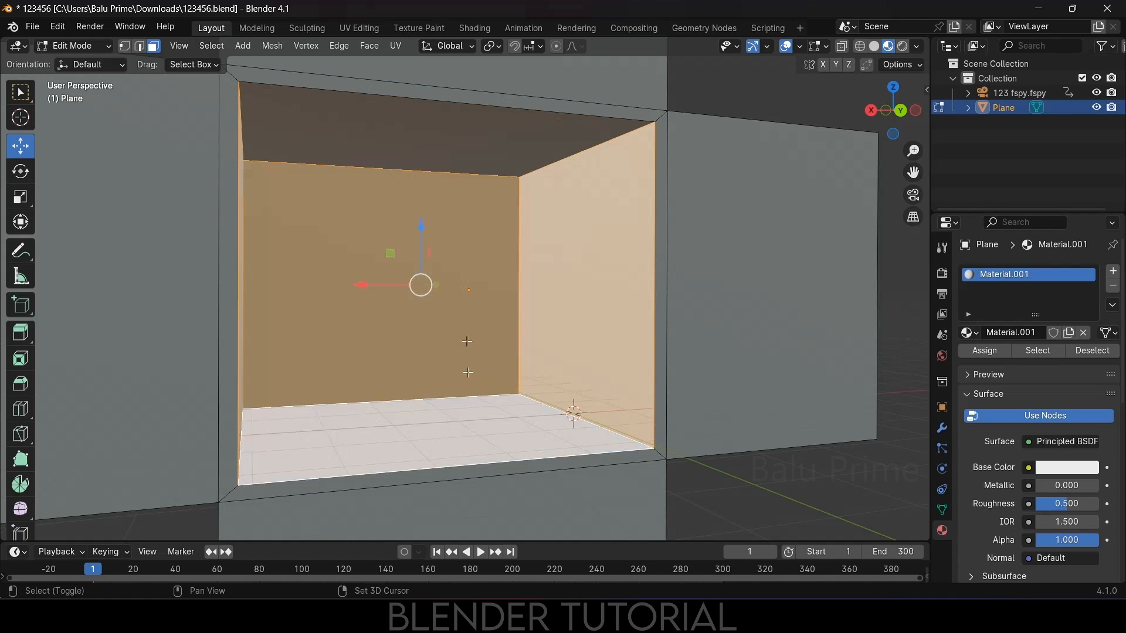
pyautogui.moveTo(463, 141); pyautogui.dragTo(642, 202, button='middle')
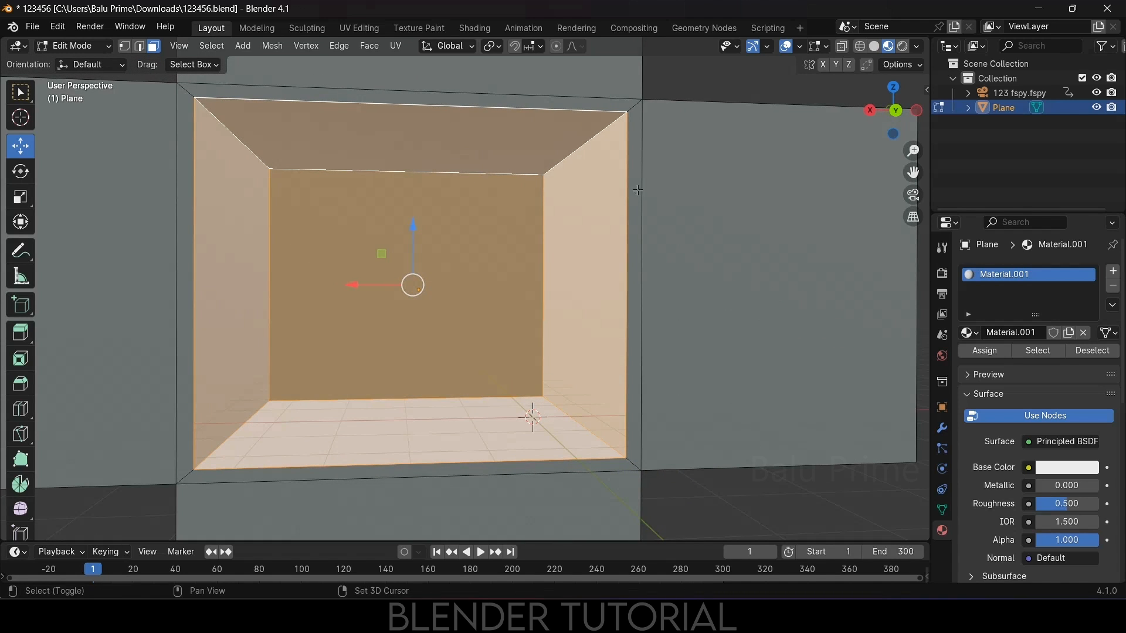
# - Add the four thin border faces around the recess opening to the selection
pyautogui.keyDown('shift'); pyautogui.click(596, 119); pyautogui.keyUp('shift')
pyautogui.keyDown('shift'); pyautogui.click(216, 191); pyautogui.keyUp('shift')
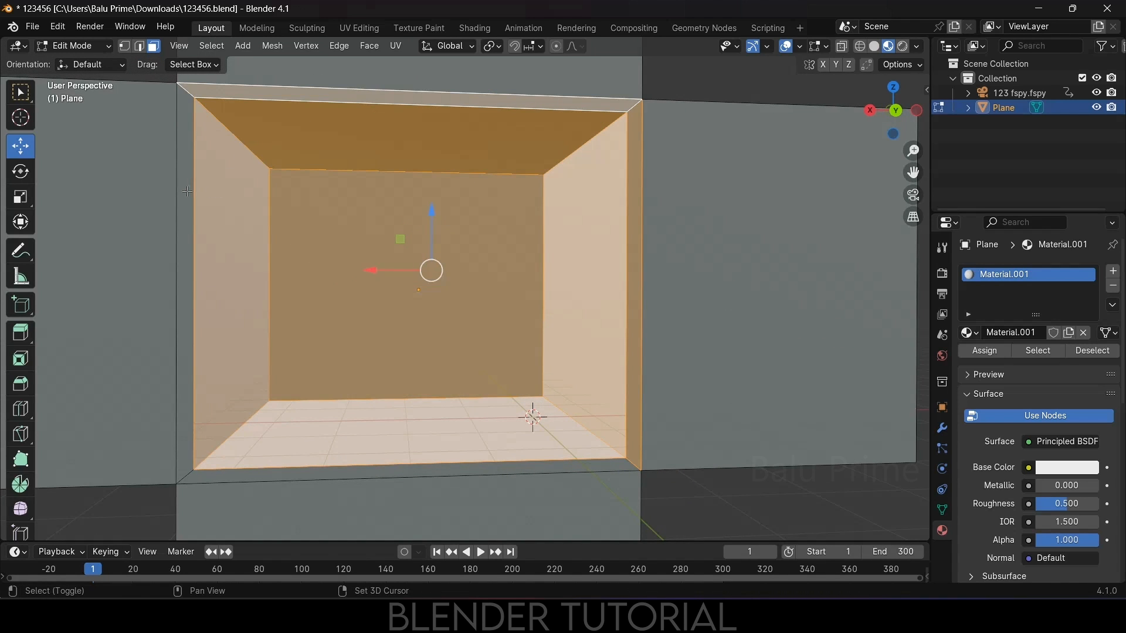
pyautogui.keyDown('shift'); pyautogui.click(187, 191); pyautogui.keyUp('shift')
pyautogui.keyDown('shift'); pyautogui.click(257, 474); pyautogui.keyUp('shift')
pyautogui.scroll(-2, 553, 401)
pyautogui.moveTo(553, 401); pyautogui.dragTo(531, 402, button='middle')
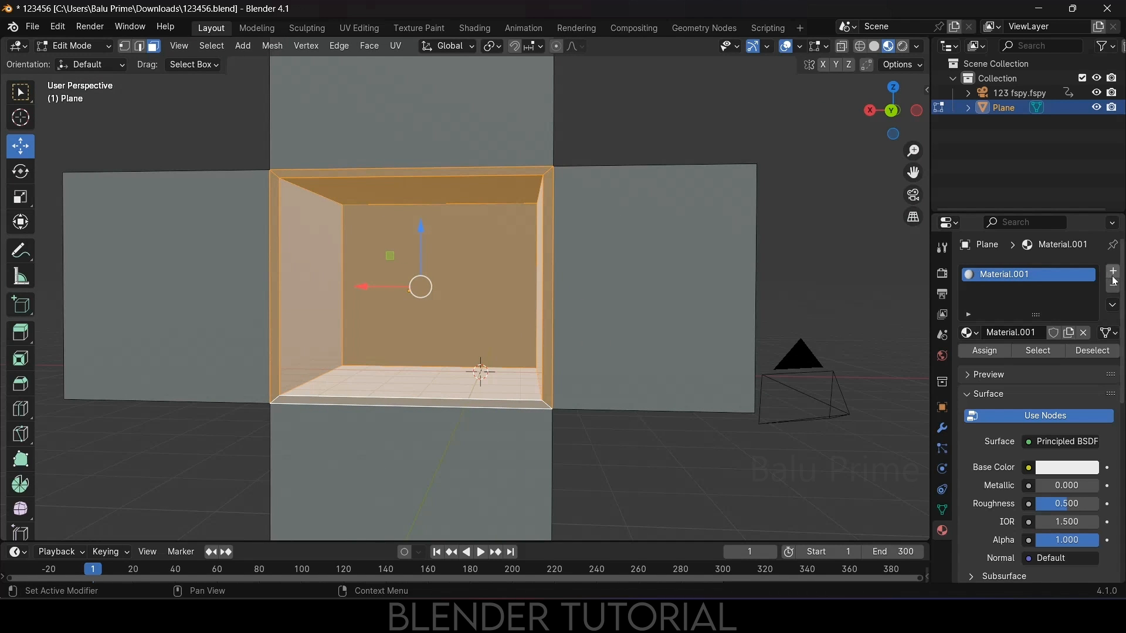
# - Add a second material named box to the plane and assign it to the selected recess and border faces
pyautogui.click(1113, 272)
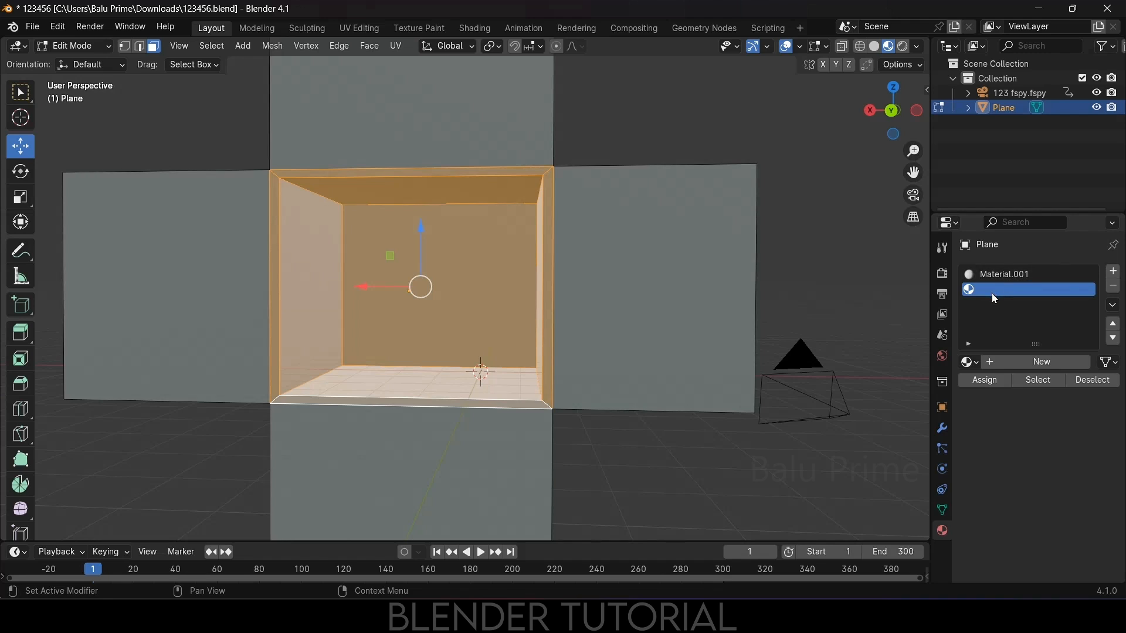
pyautogui.click(1012, 362)
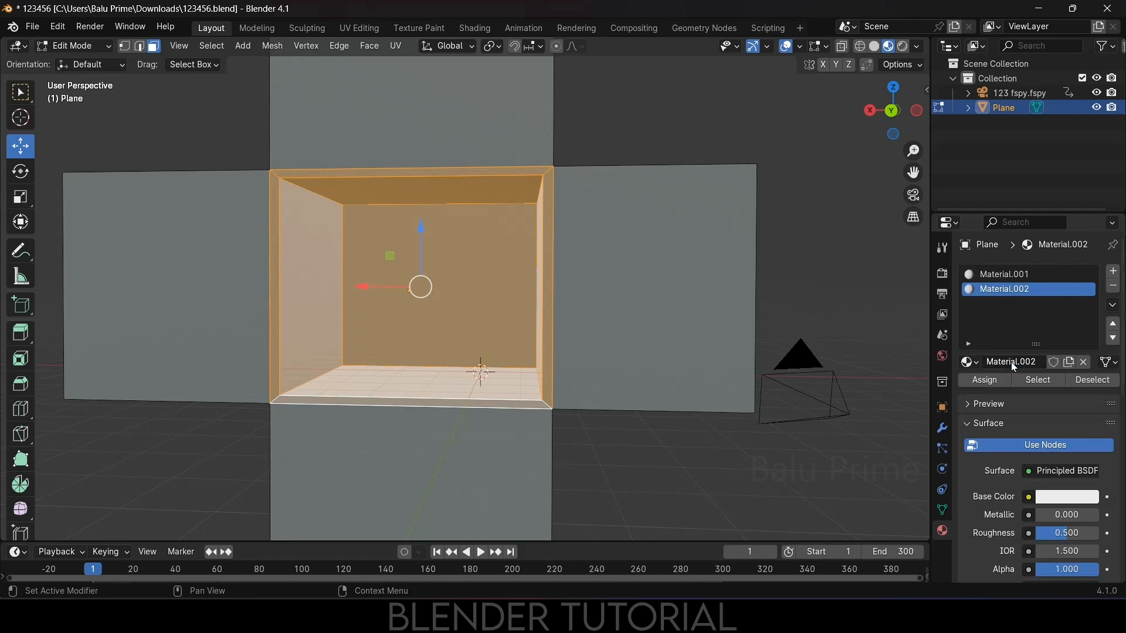
pyautogui.doubleClick(1006, 289)
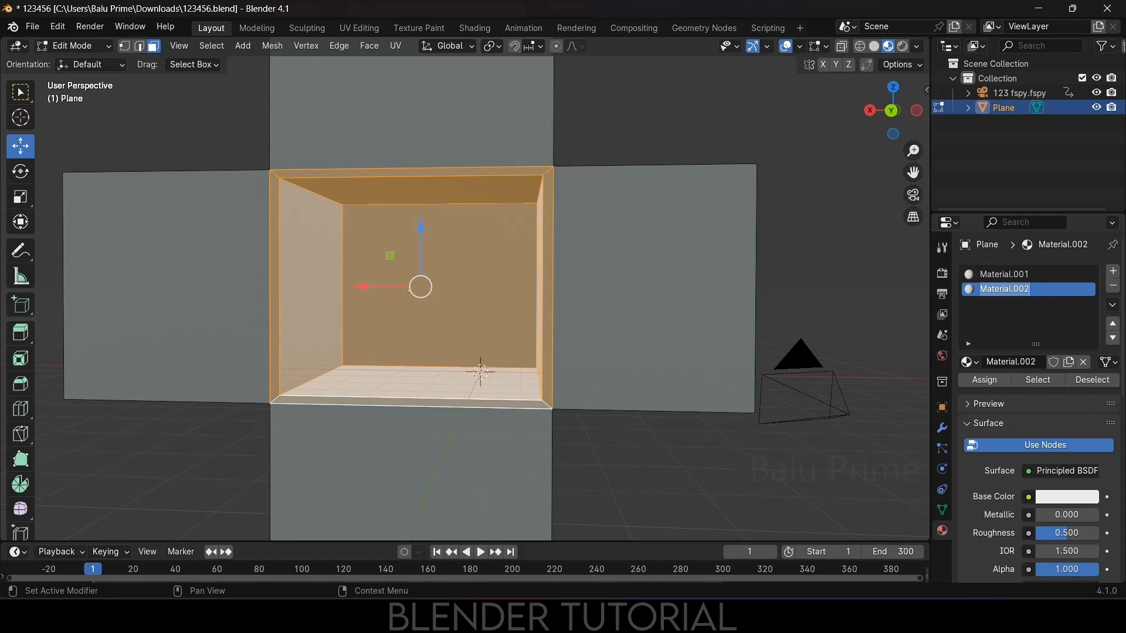
pyautogui.write('box')
pyautogui.press('Return')
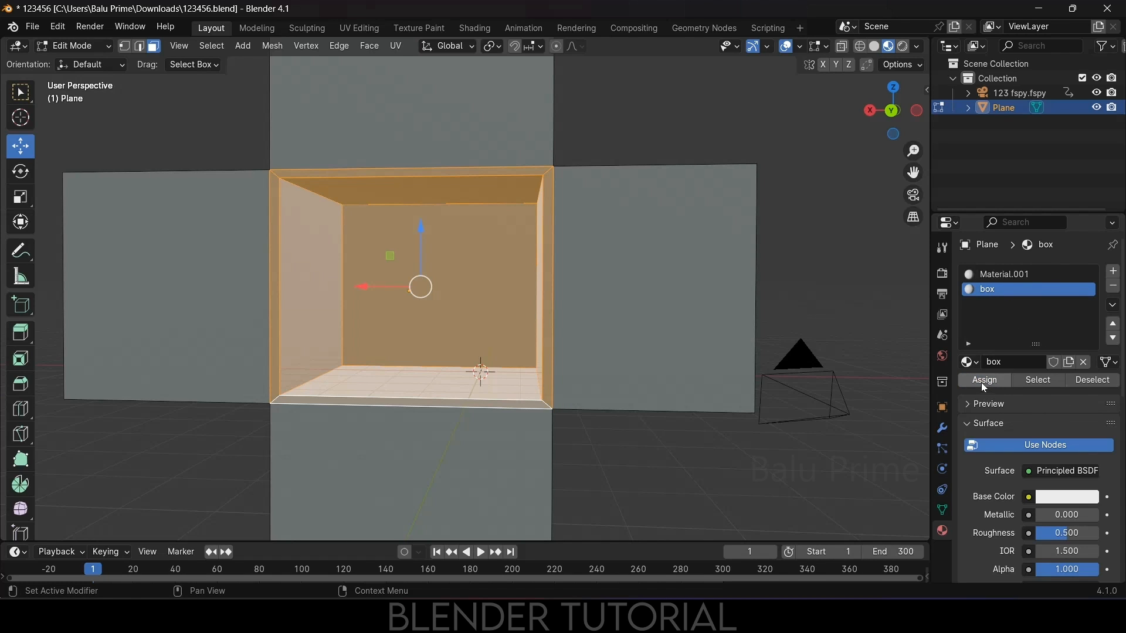
# - Rename the first material, used on the outer faces, as Holdout
pyautogui.click(1006, 275)
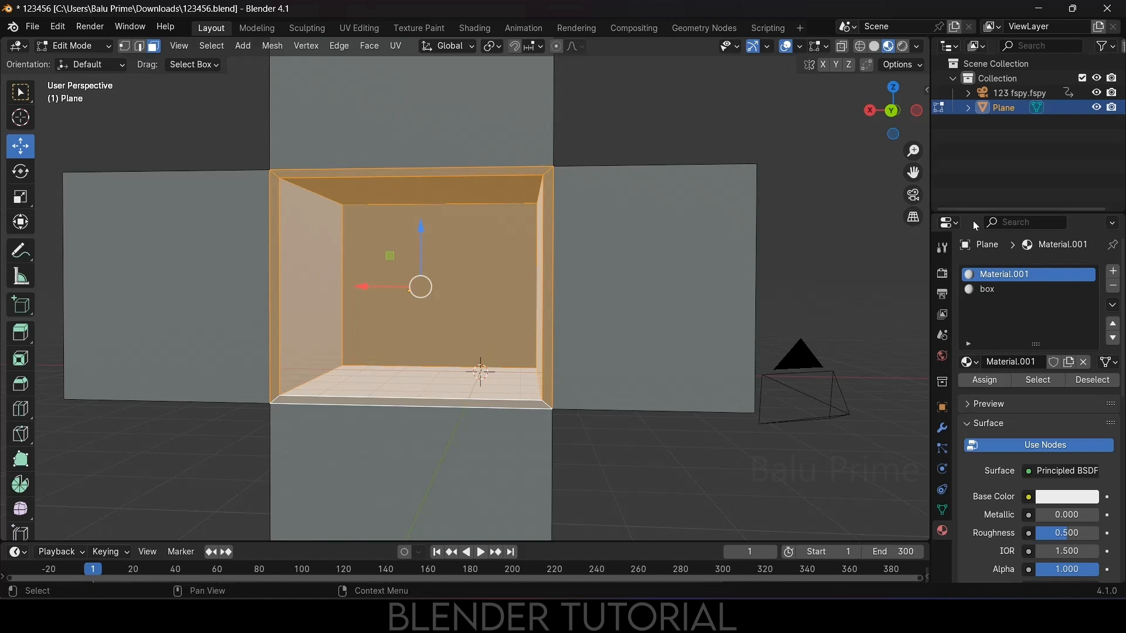
pyautogui.doubleClick(1006, 275)
pyautogui.write('Holdout')
pyautogui.press('Return')
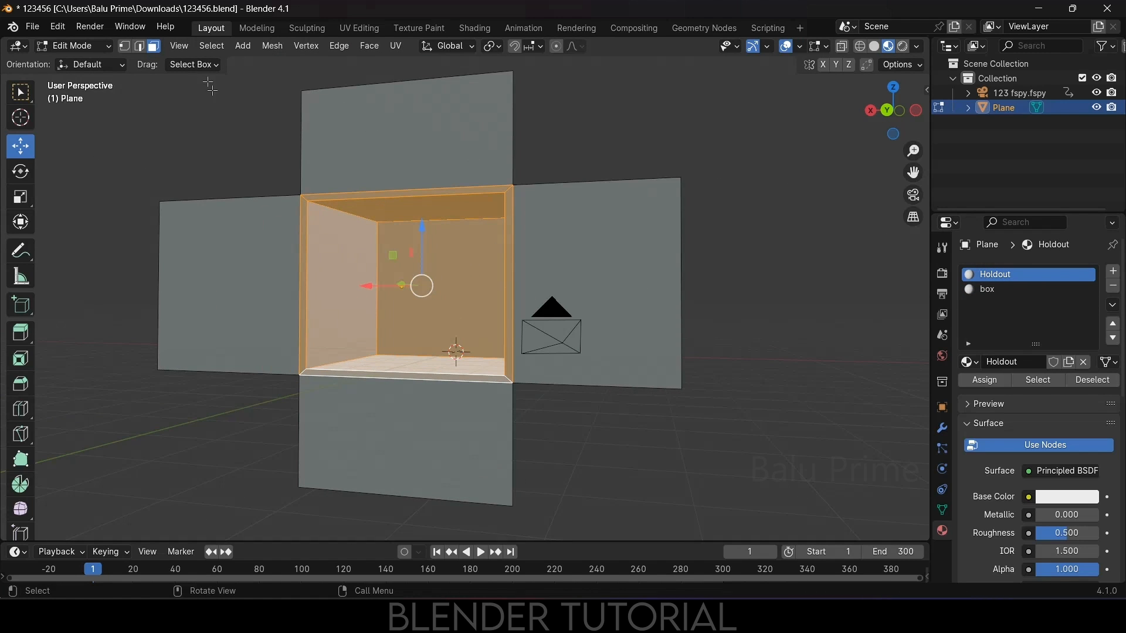
# - Return to Object Mode, look through the camera and change the Holdout material's surface shader to Holdout
pyautogui.click(88, 46)
pyautogui.click(88, 61)
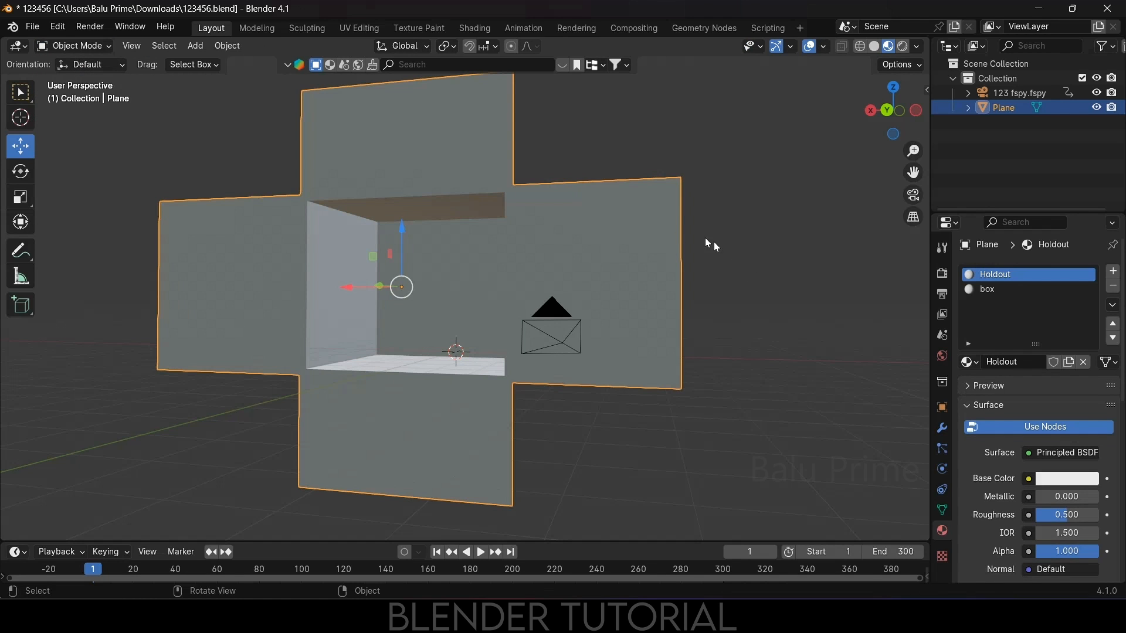
pyautogui.press('KP_0')
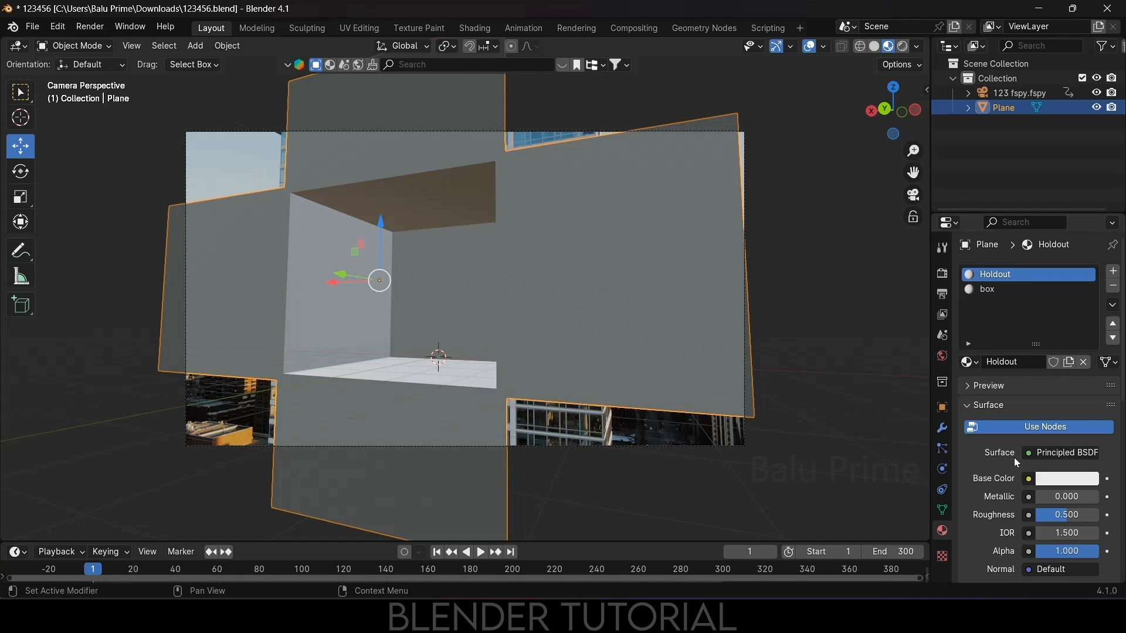
pyautogui.click(1051, 452)
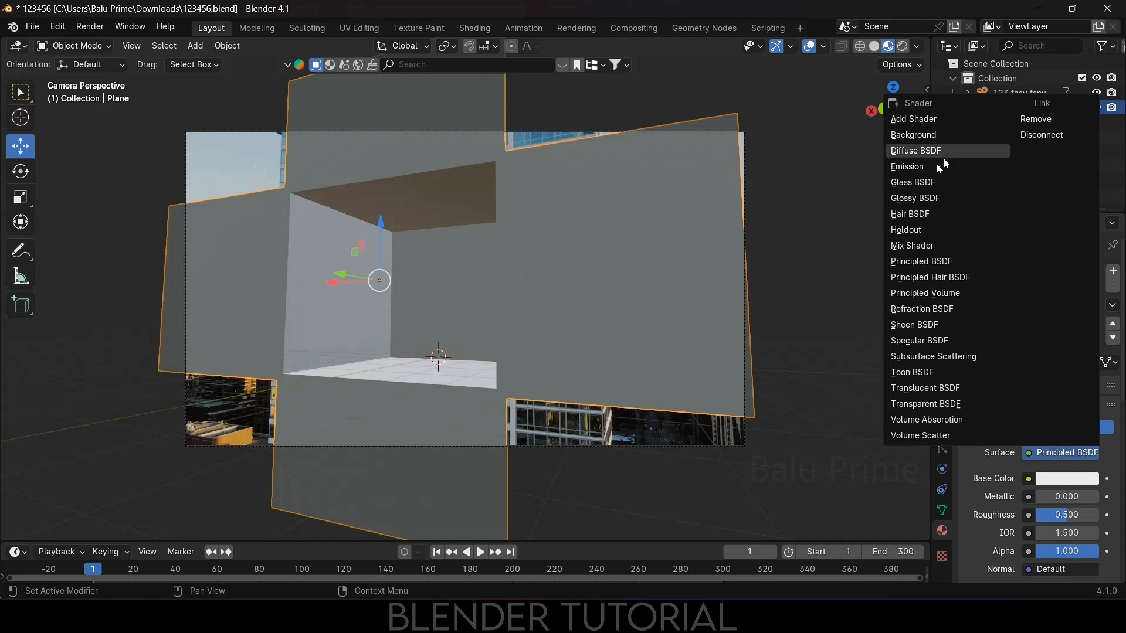
pyautogui.click(915, 229)
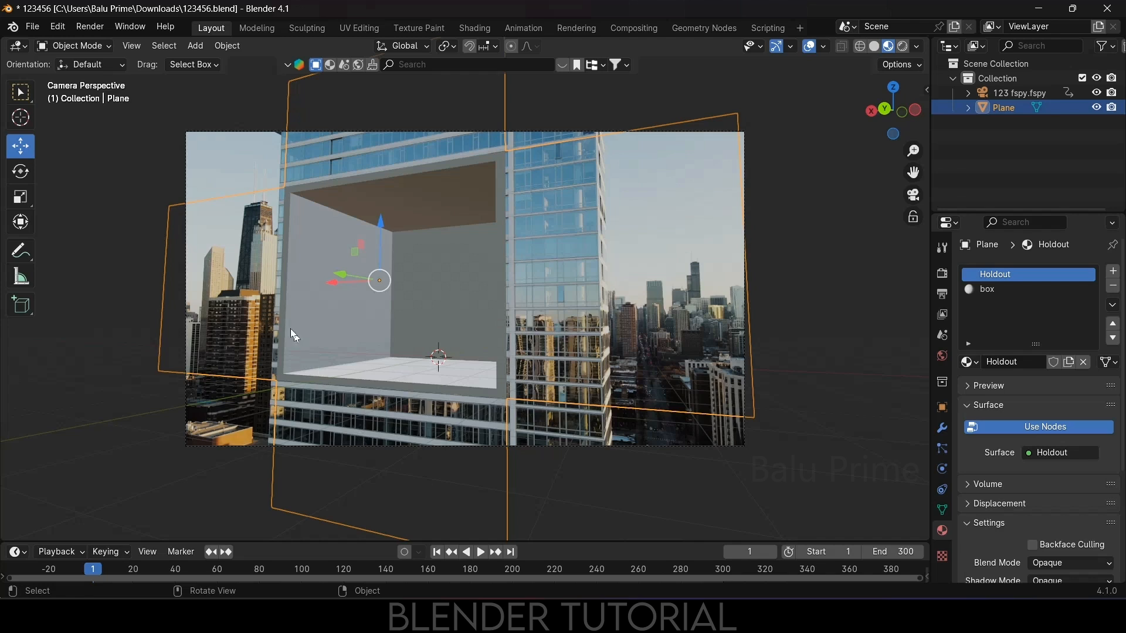
# - Give the box material an orange-red base color
pyautogui.click(996, 290)
pyautogui.click(1067, 480)
pyautogui.moveTo(1004, 359); pyautogui.dragTo(1001, 357)
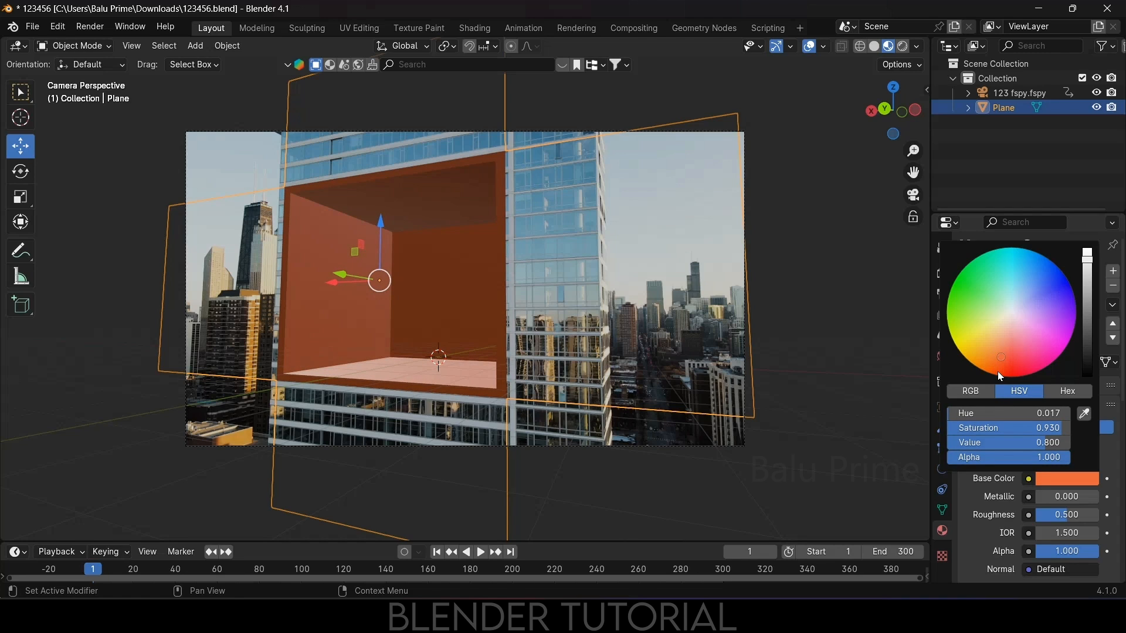
# - Switch the viewport to Rendered shading and set the render engine to Cycles with GPU Compute as the device
pyautogui.click(904, 47)
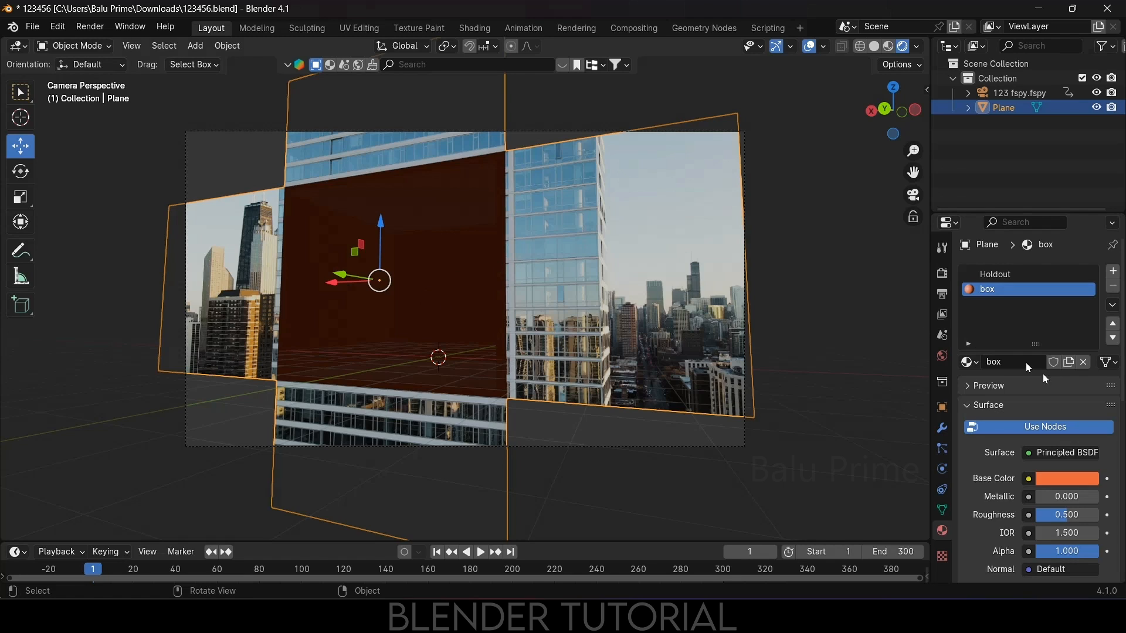
pyautogui.click(942, 274)
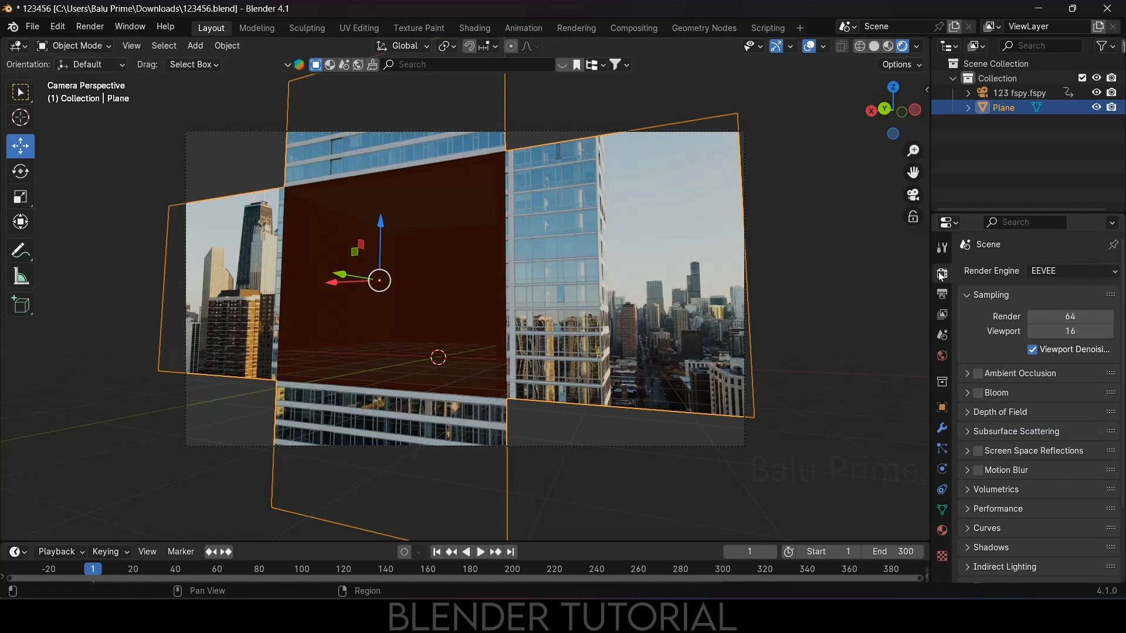
pyautogui.click(1057, 272)
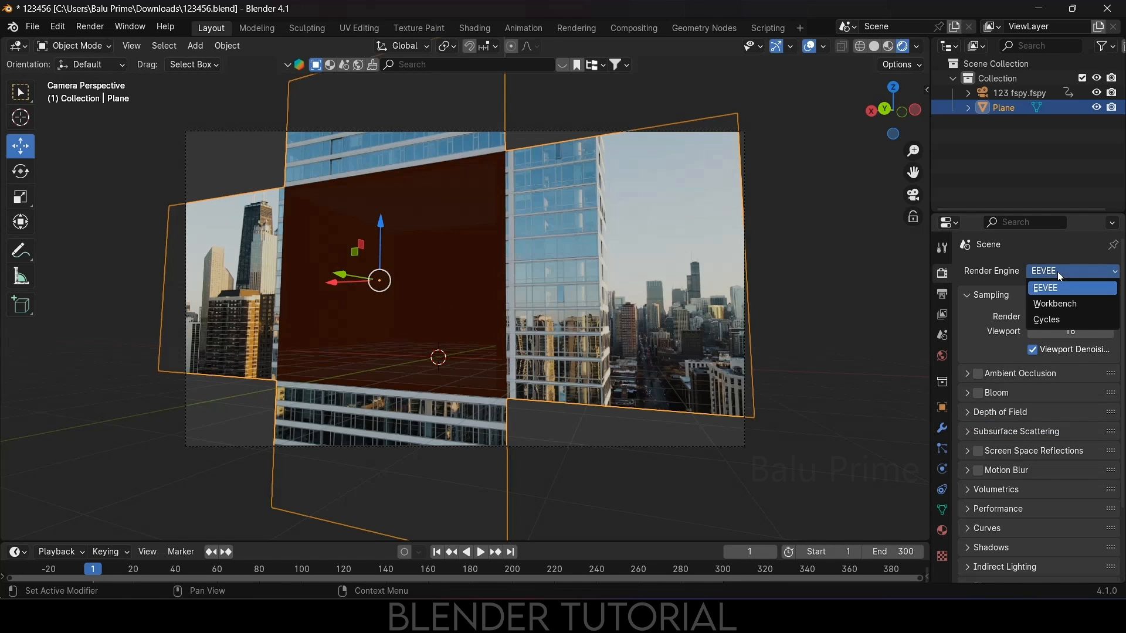
pyautogui.click(1053, 320)
pyautogui.click(1049, 313)
pyautogui.click(1053, 341)
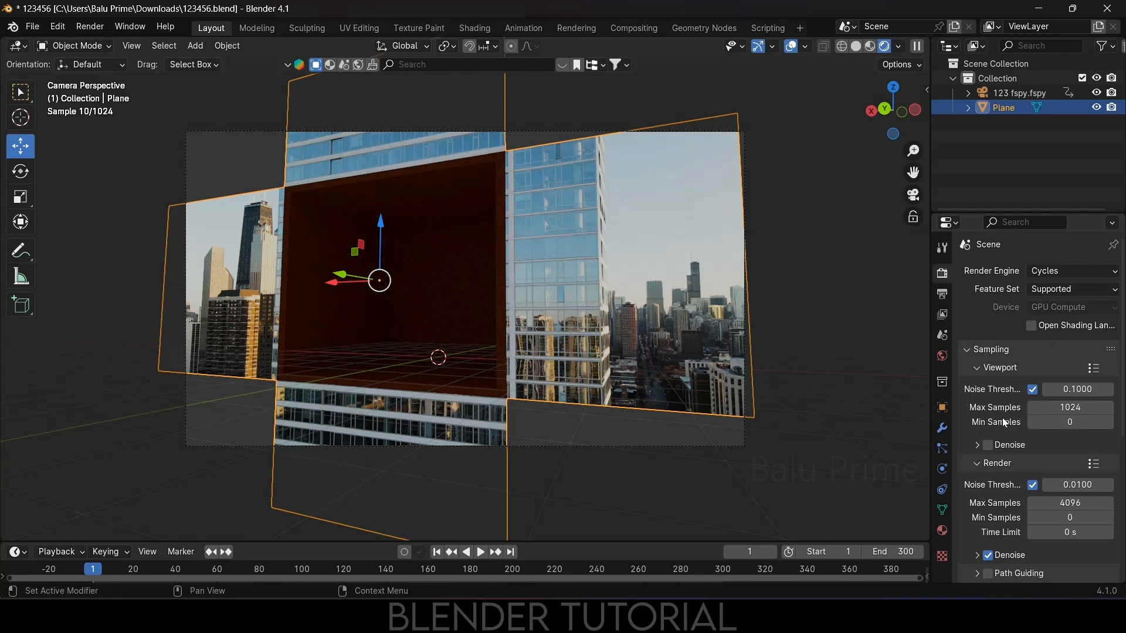
# - Enable the Transparent film option in the render settings
pyautogui.scroll(-8, 1004, 422)
pyautogui.click(973, 477)
pyautogui.scroll(-3, 994, 498)
pyautogui.click(988, 493)
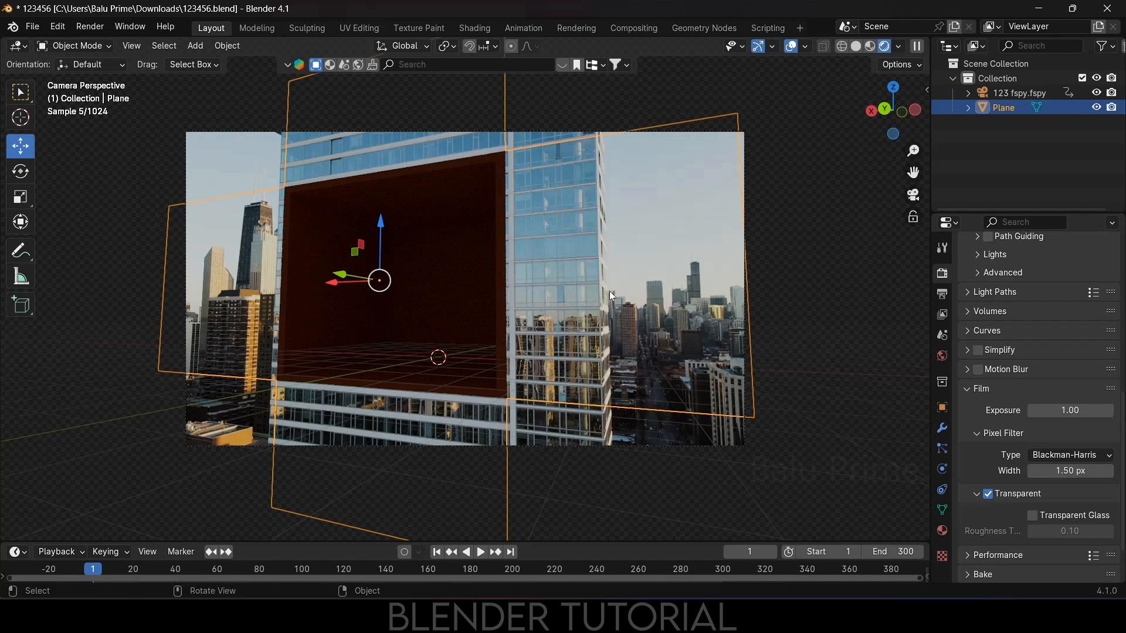
pyautogui.scroll(10, 1032, 364)
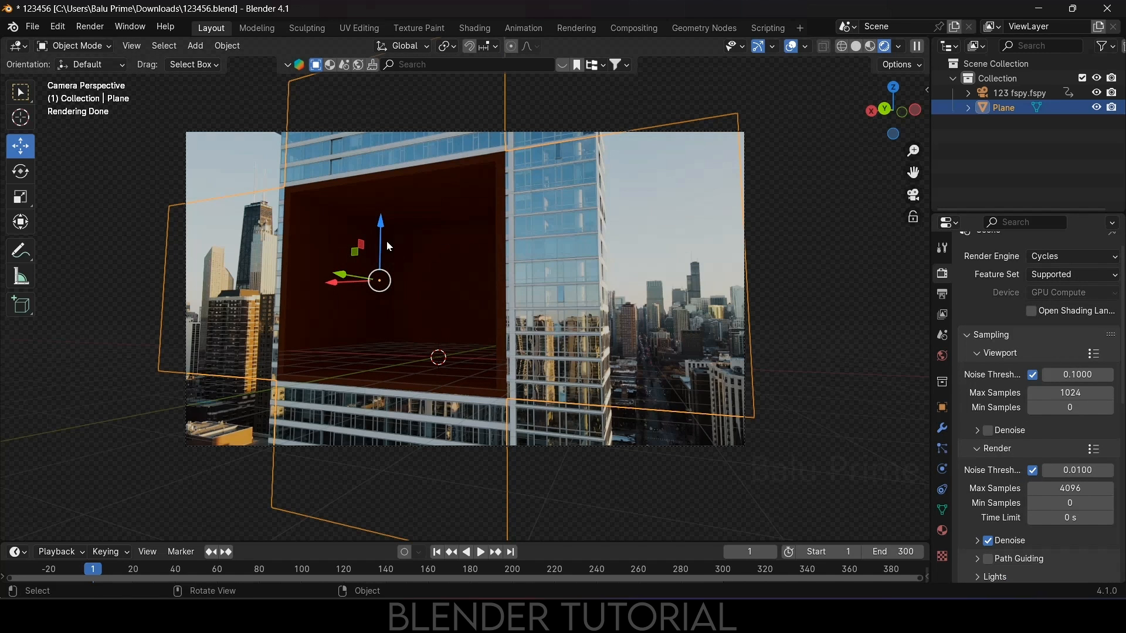
pyautogui.scroll(1, 965, 363)
# - Use an Environment Texture as the world background color
pyautogui.click(942, 356)
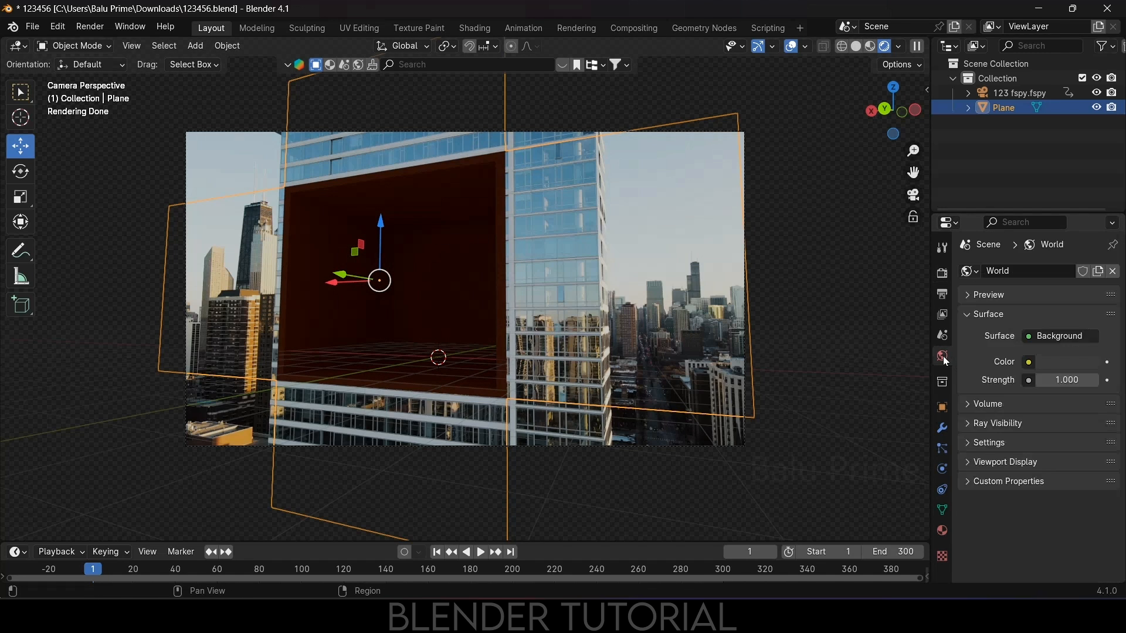
pyautogui.click(1030, 363)
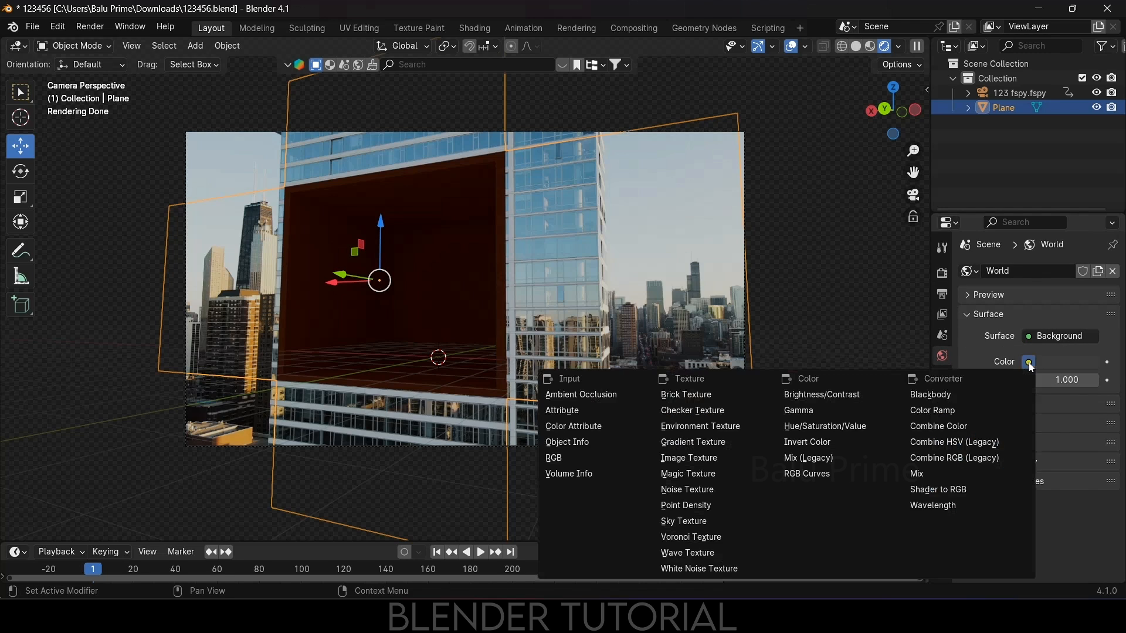
pyautogui.click(700, 426)
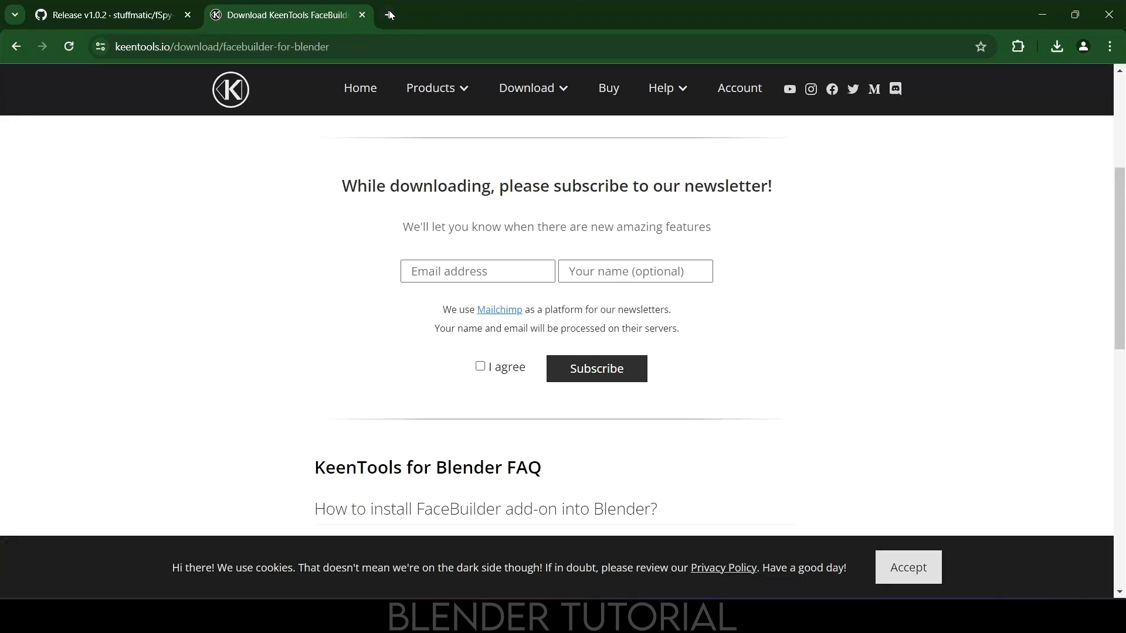
# - Switch to the web browser, search for "hdri haven" in a new tab and open Poly Haven's HDRIs page
pyautogui.click(391, 14)
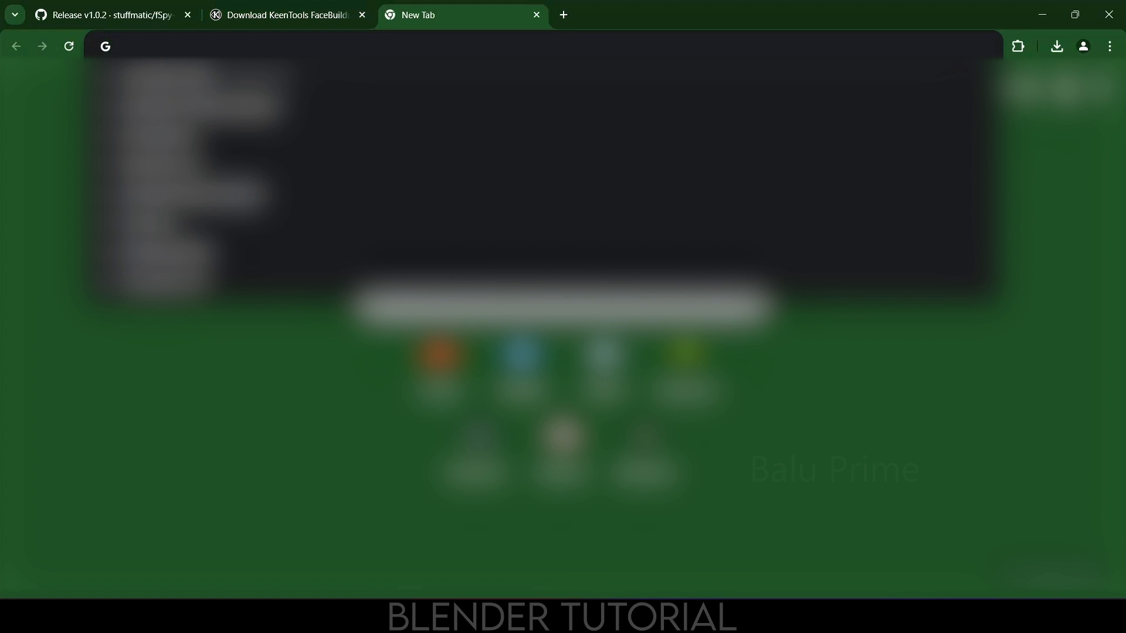
pyautogui.write('hdri haven')
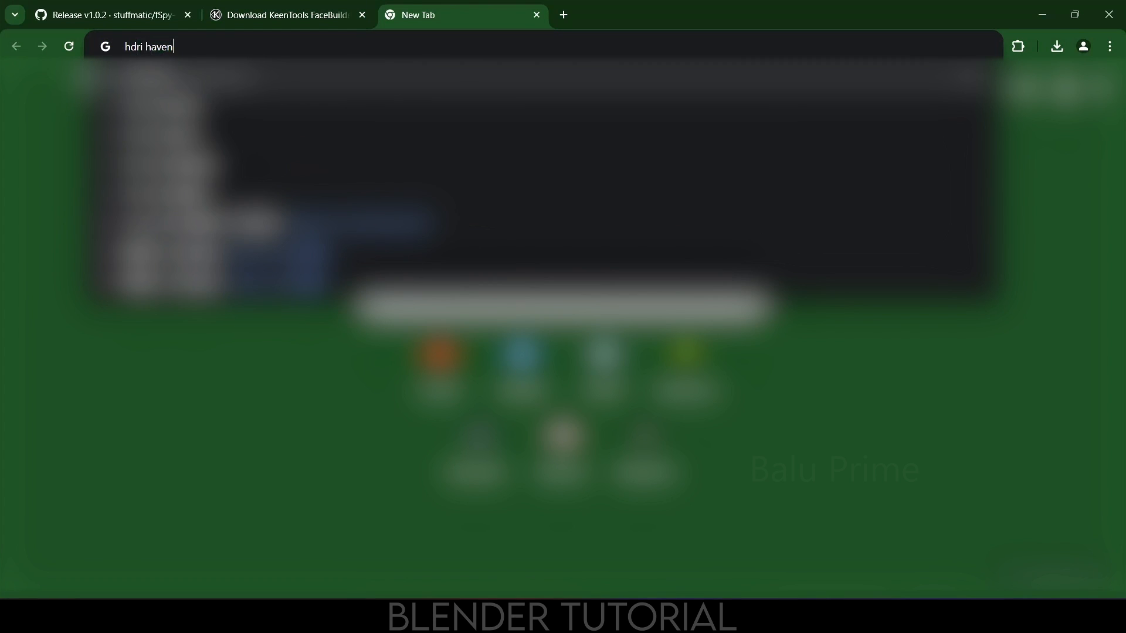
pyautogui.press('Return')
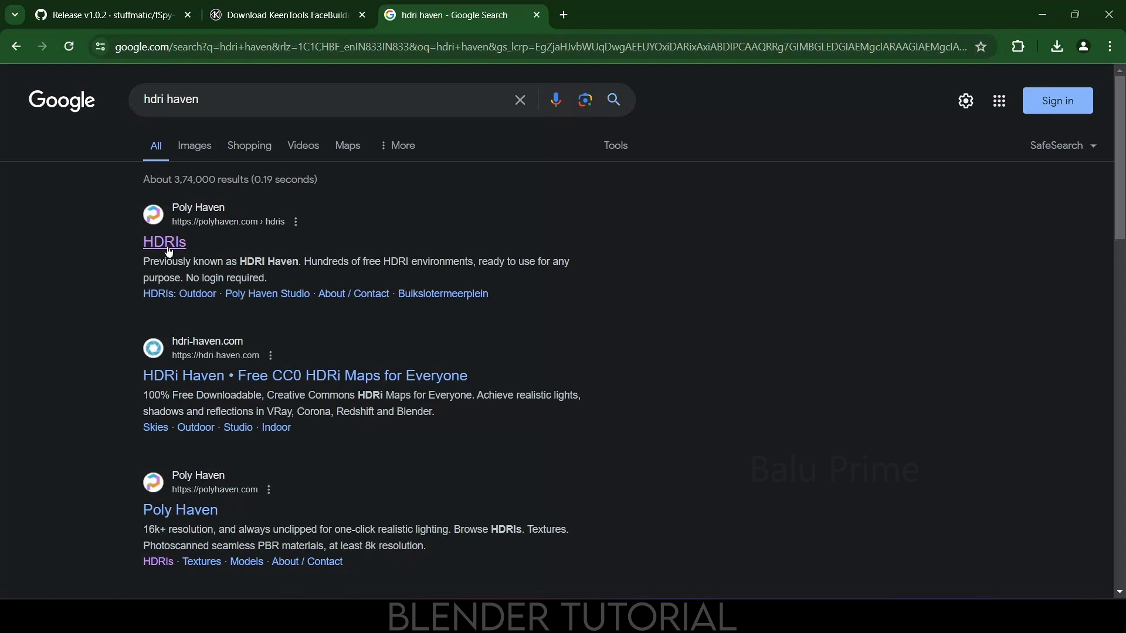
pyautogui.click(167, 245)
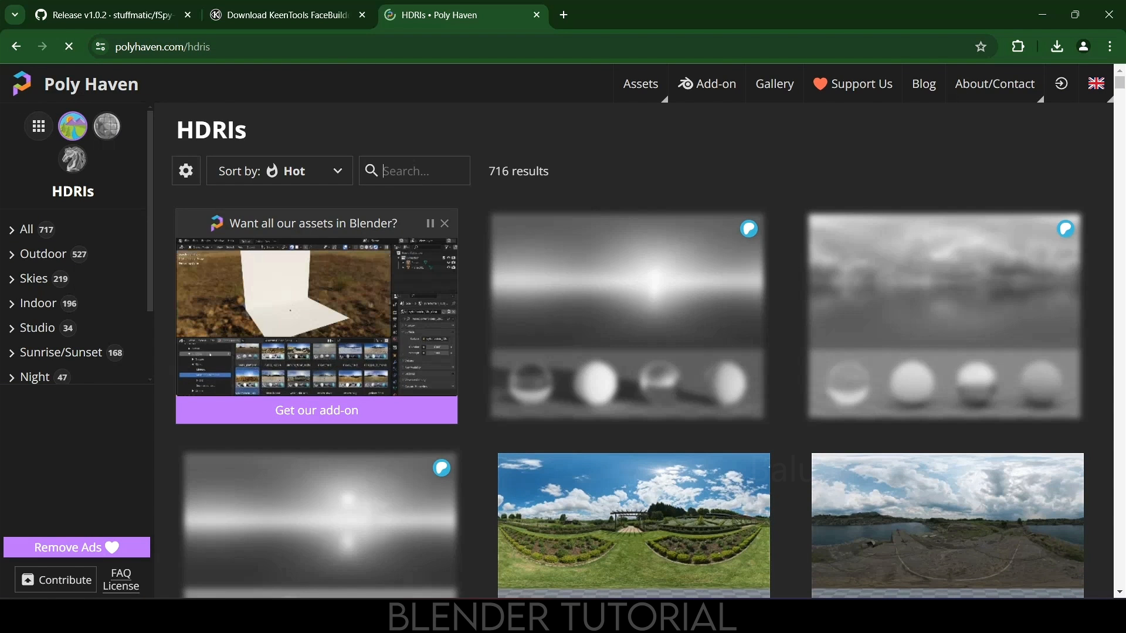
# - Search the HDRI library for "city building" and open the Canary Wharf HDRI
pyautogui.click(385, 170)
pyautogui.write('city b')
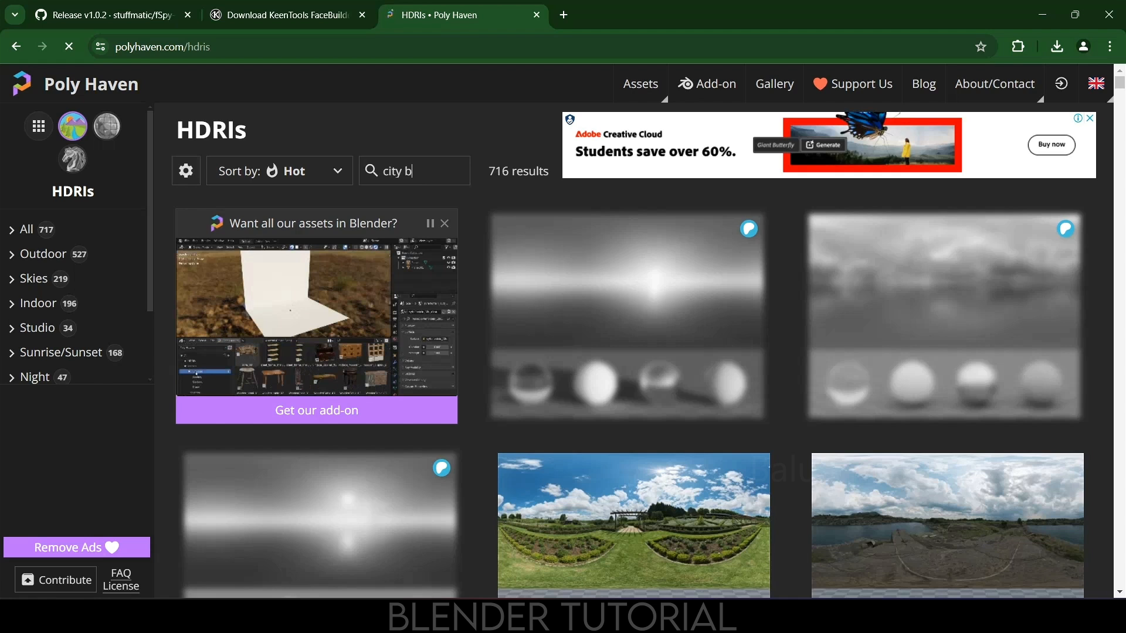
pyautogui.write('uilding')
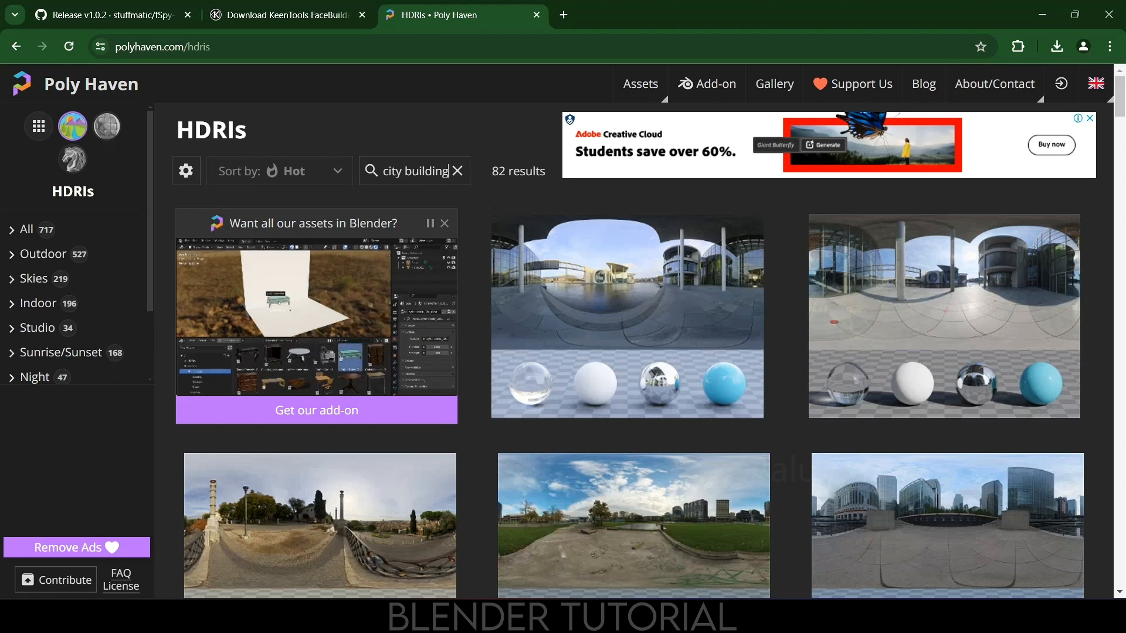
pyautogui.scroll(-3, 933, 338)
pyautogui.scroll(1, 933, 338)
pyautogui.click(946, 365)
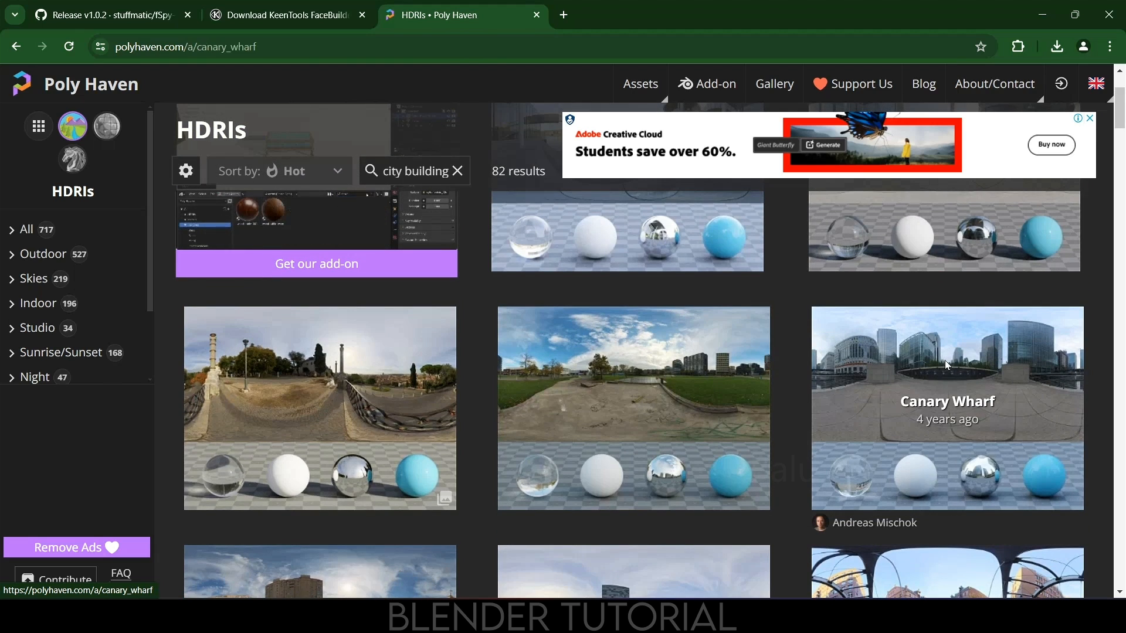
# - Download the Canary Wharf HDRI at 1K resolution in EXR format
pyautogui.click(883, 132)
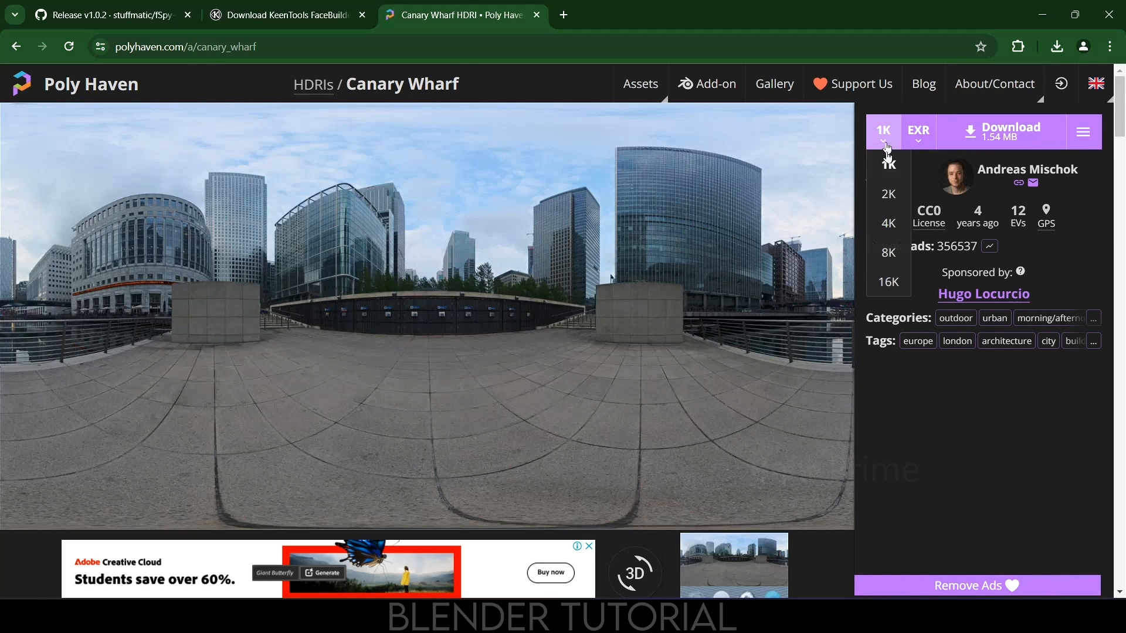
pyautogui.click(888, 165)
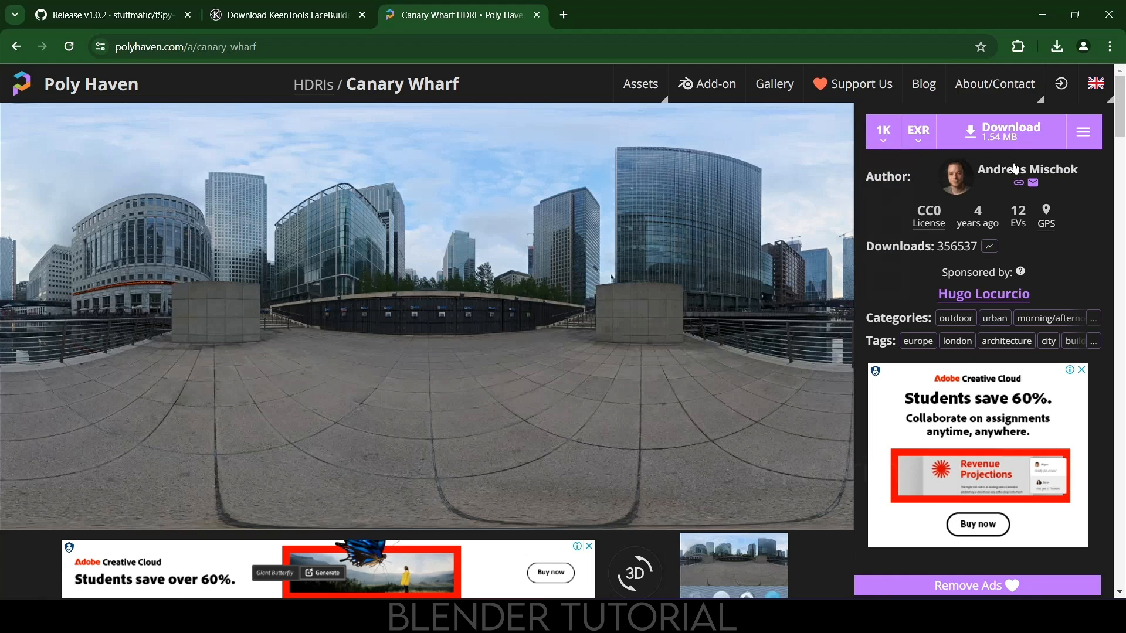
pyautogui.click(1001, 131)
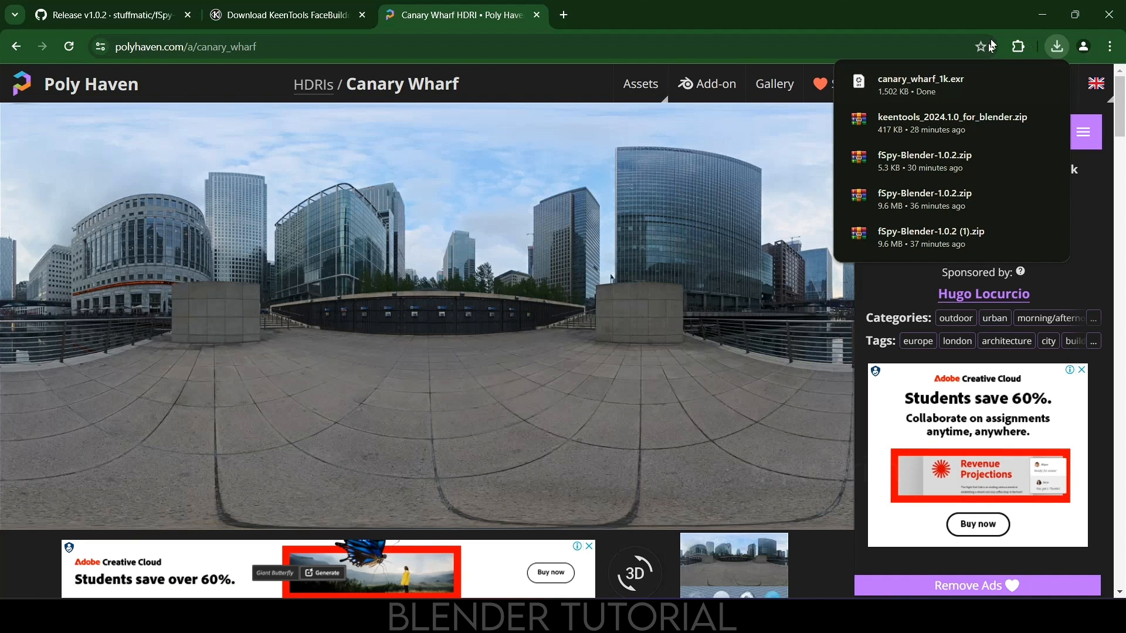
# - Switch back to Blender and load canary_wharf_1k.exr from Downloads as the world environment texture
pyautogui.hotkey('alt', 'Tab')
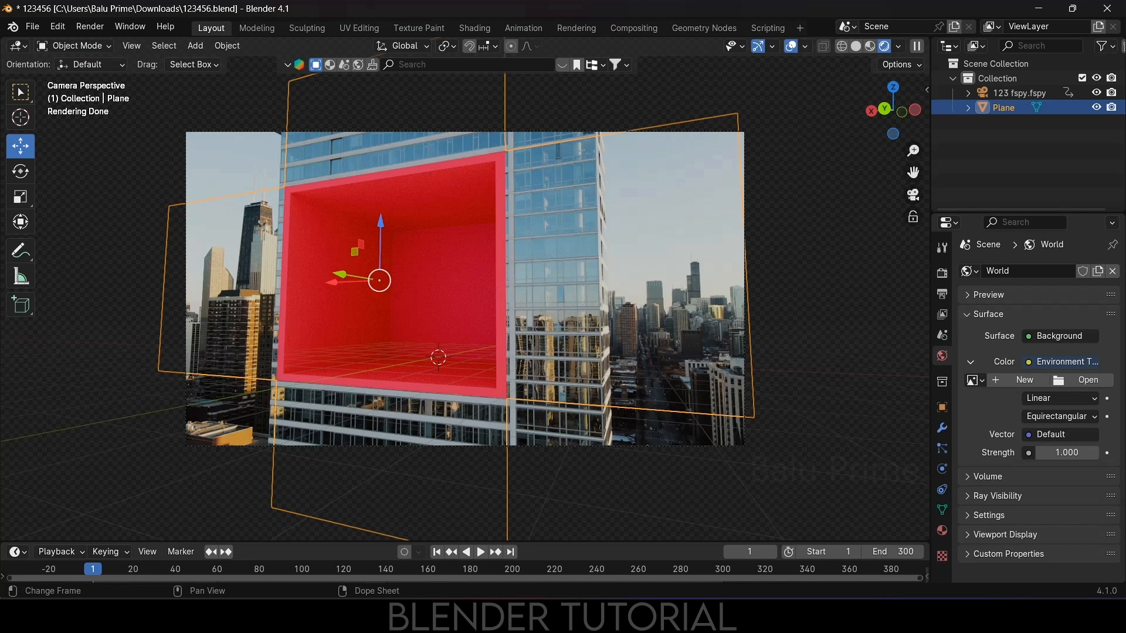
pyautogui.click(1088, 380)
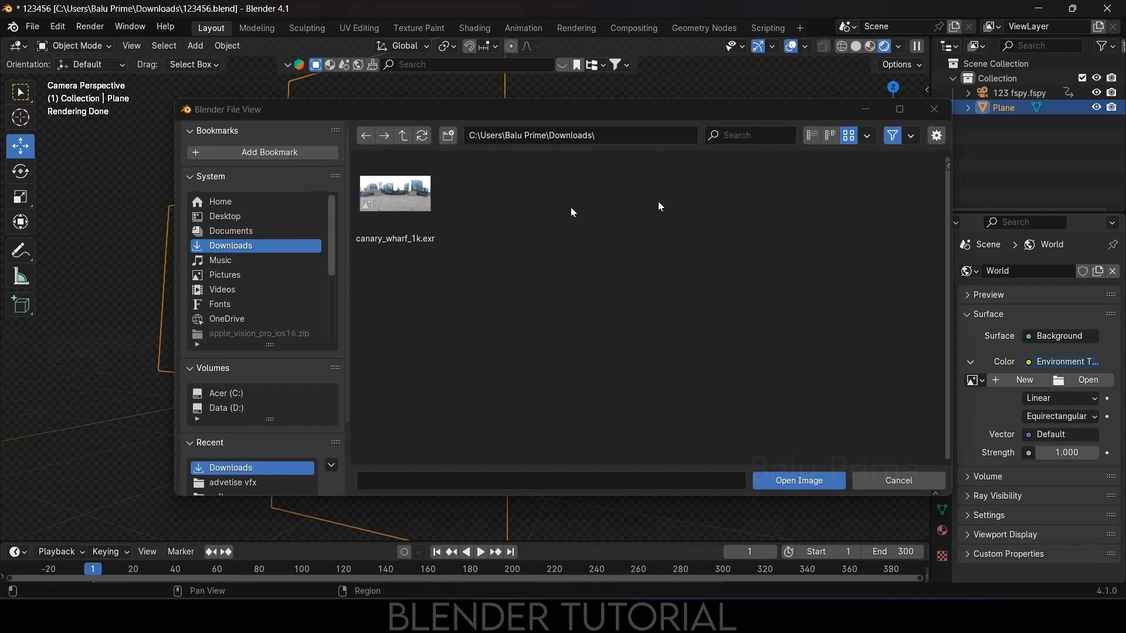
pyautogui.click(229, 245)
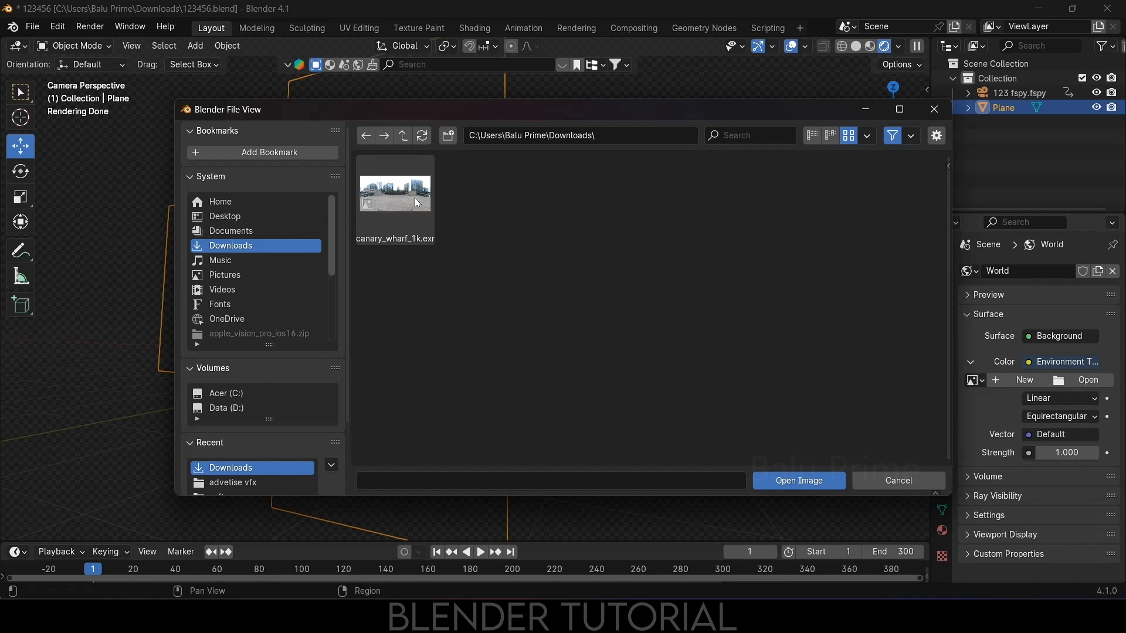
pyautogui.click(414, 199)
pyautogui.click(801, 479)
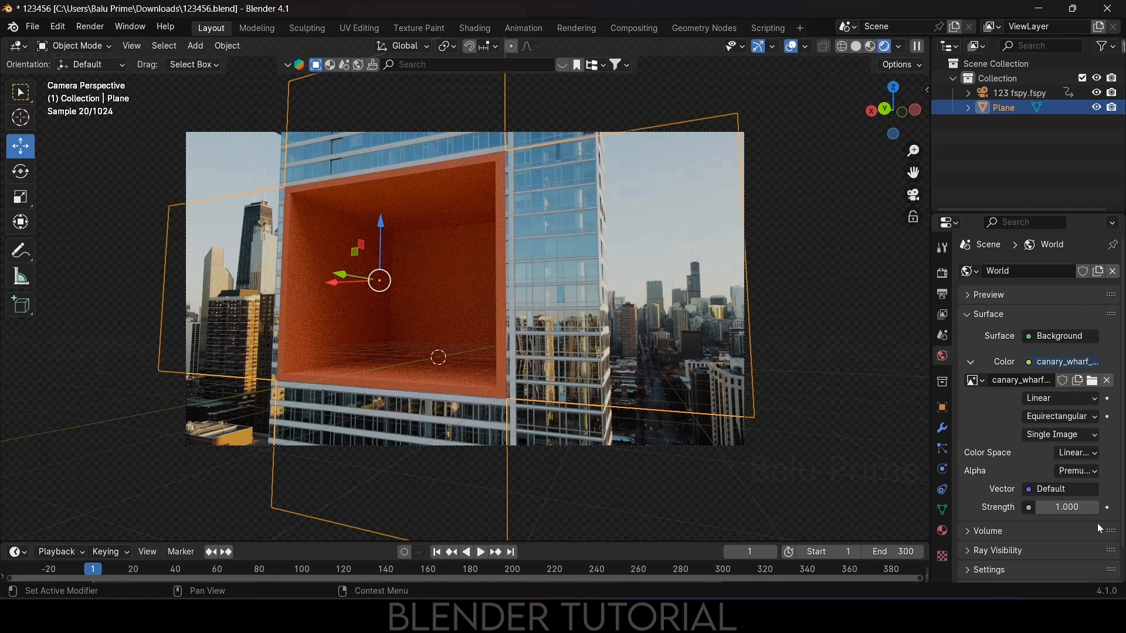
# - Try a higher world background strength and reset it to 1
pyautogui.moveTo(1067, 507); pyautogui.dragTo(1120, 507)
pyautogui.click(1063, 507)
pyautogui.write('1')
pyautogui.press('Return')
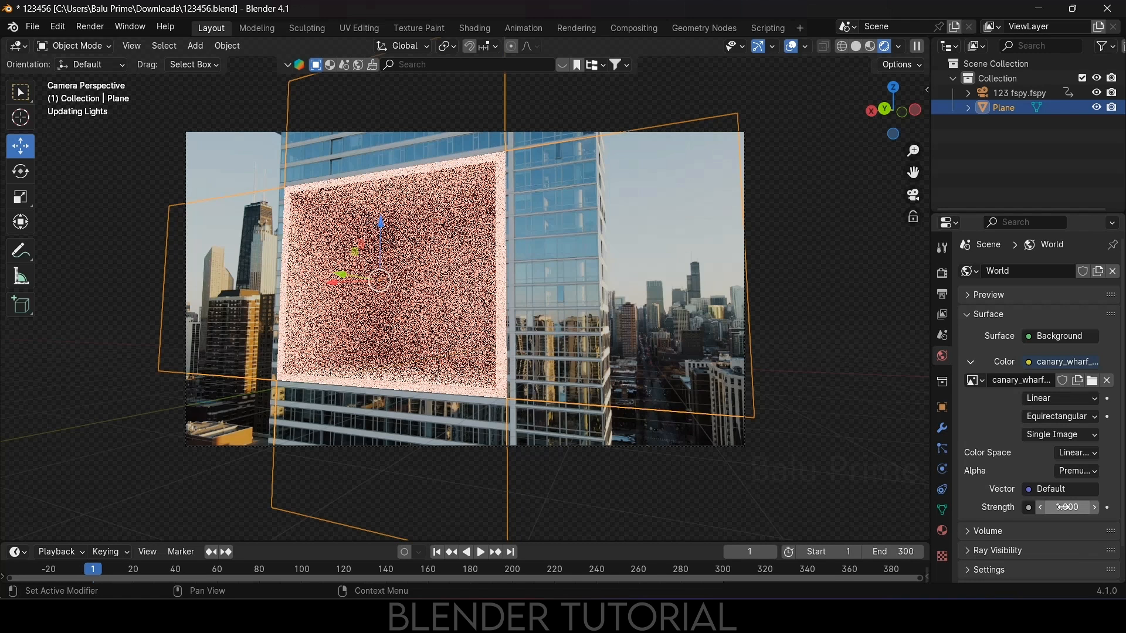
# - Try a world background strength of 0, and set the strength to 1
pyautogui.click(1046, 509)
pyautogui.write('0')
pyautogui.press('Return')
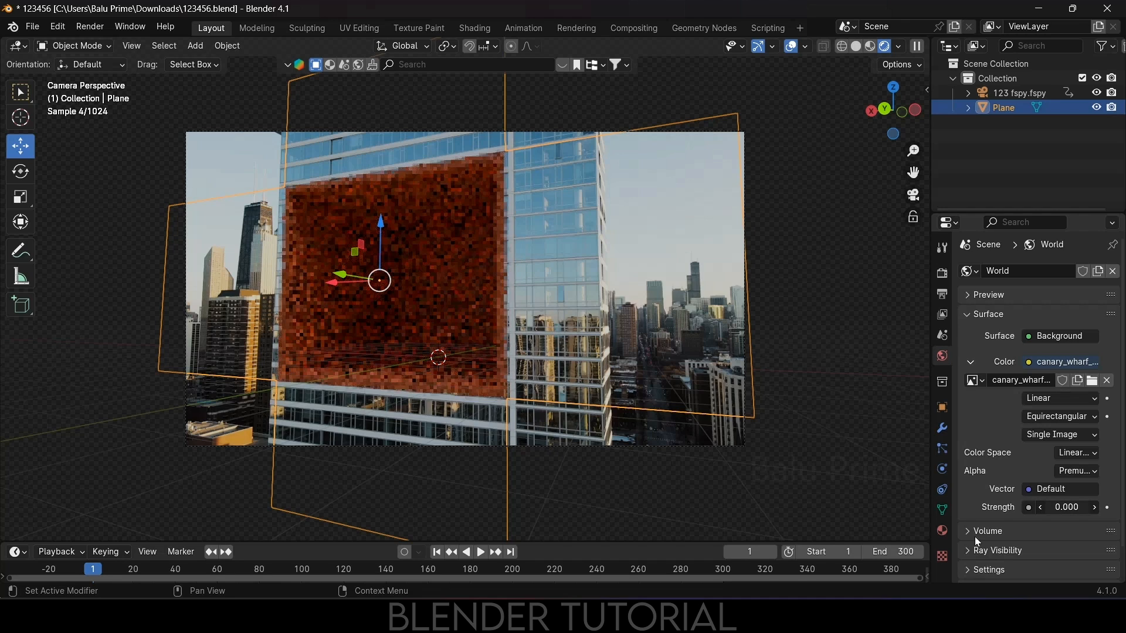
pyautogui.click(1067, 507)
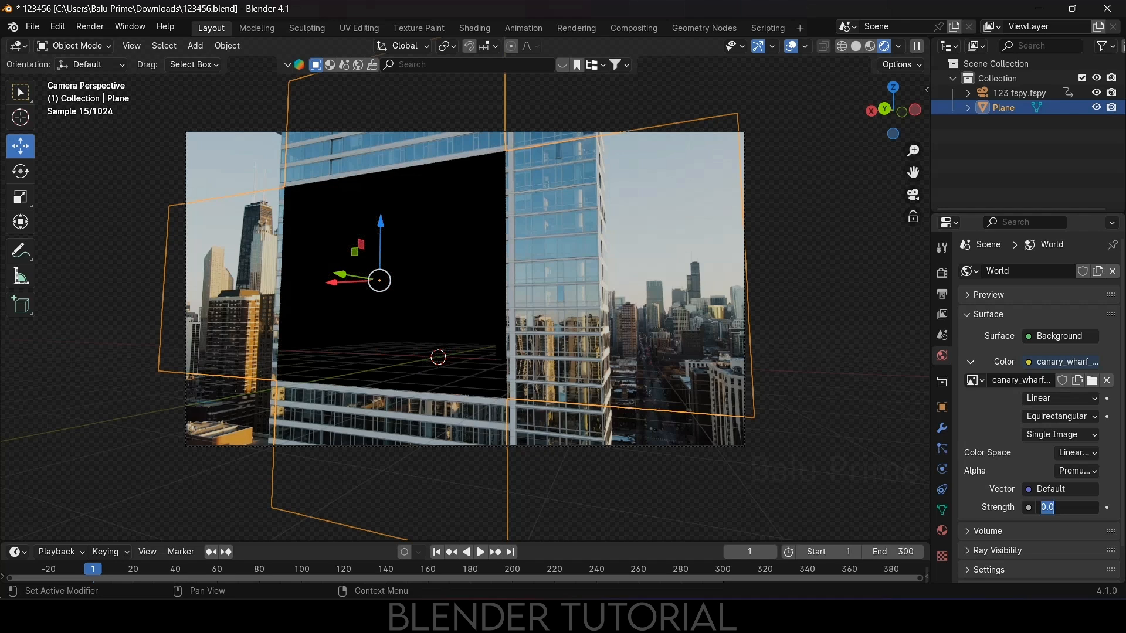
pyautogui.write('1')
pyautogui.press('Return')
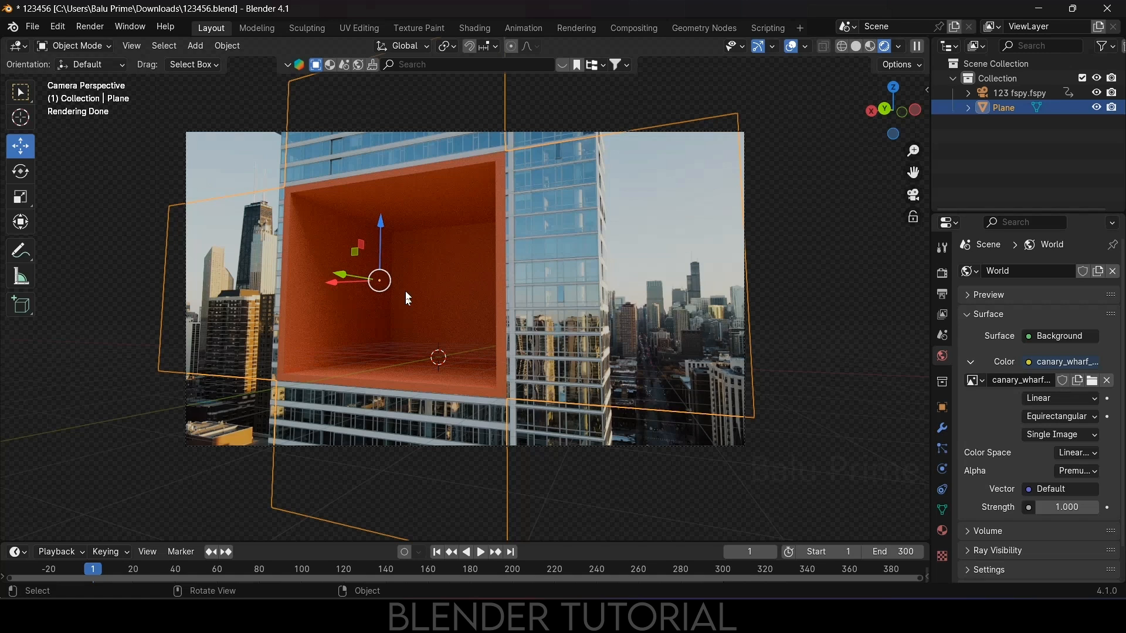
# - Import the Apple Vision Pro glTF model from its folder in D:\youtube\advetise vfx
pyautogui.click(33, 27)
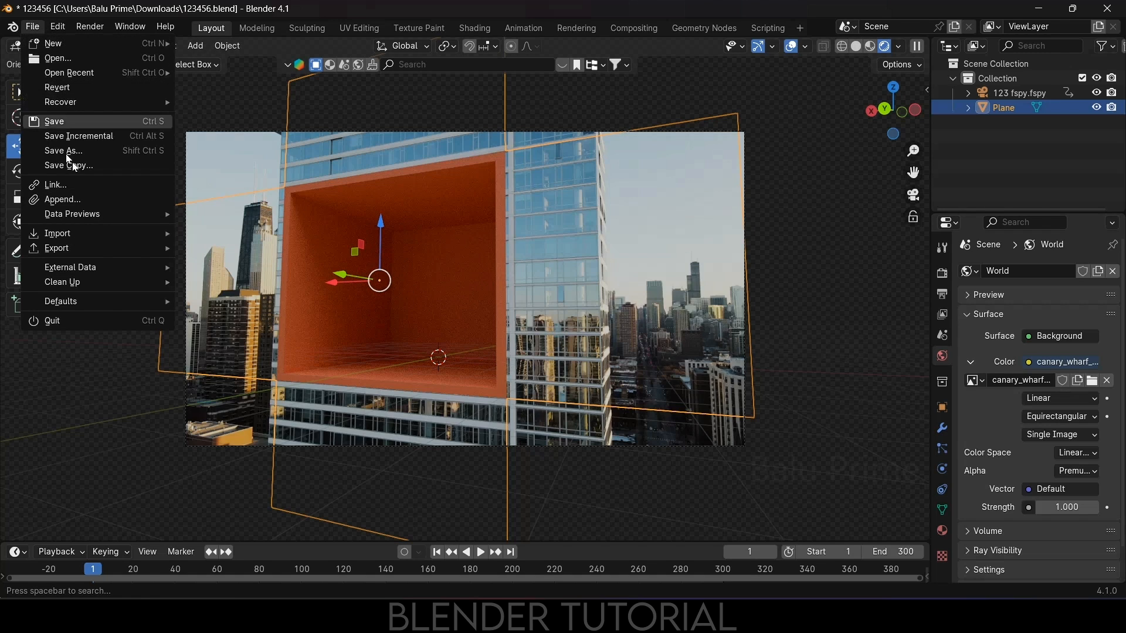
pyautogui.moveTo(63, 238)
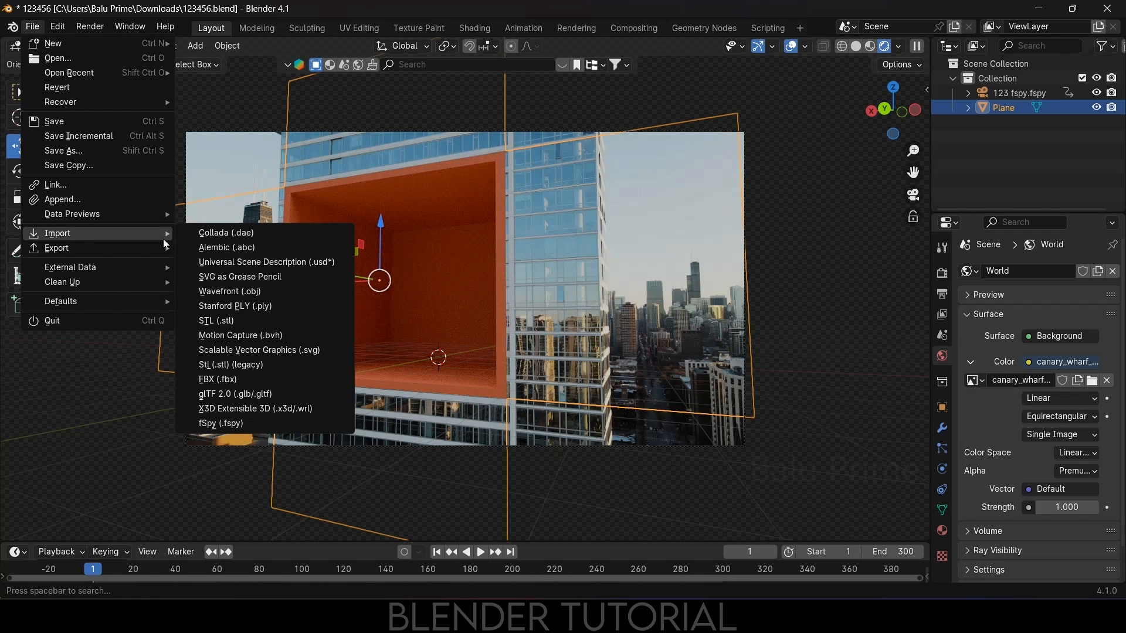
pyautogui.click(226, 392)
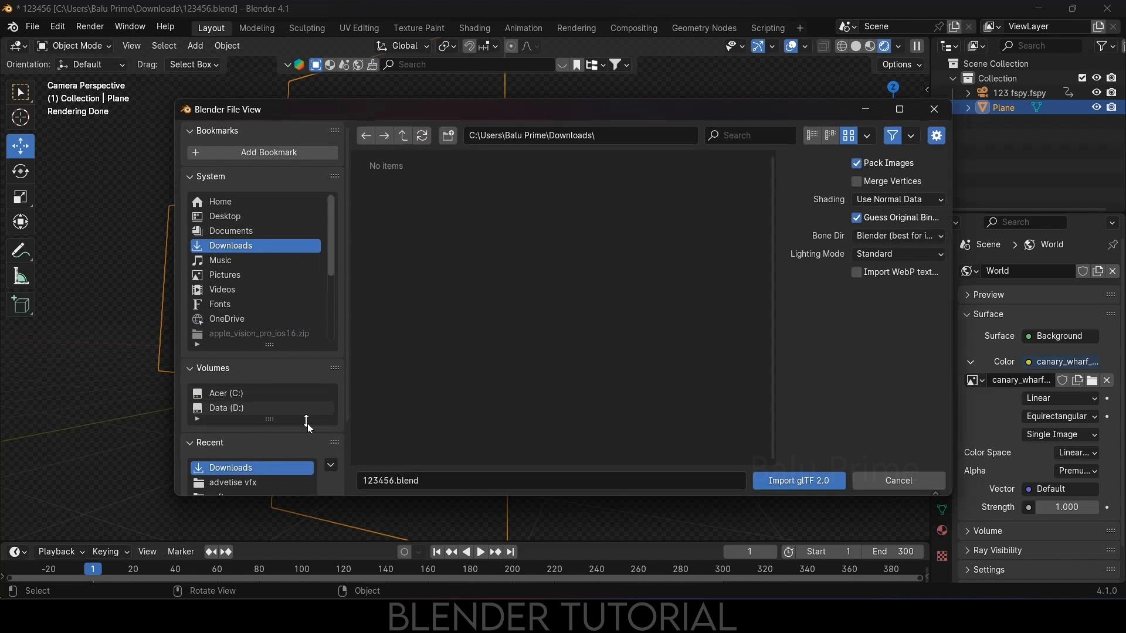
pyautogui.click(245, 481)
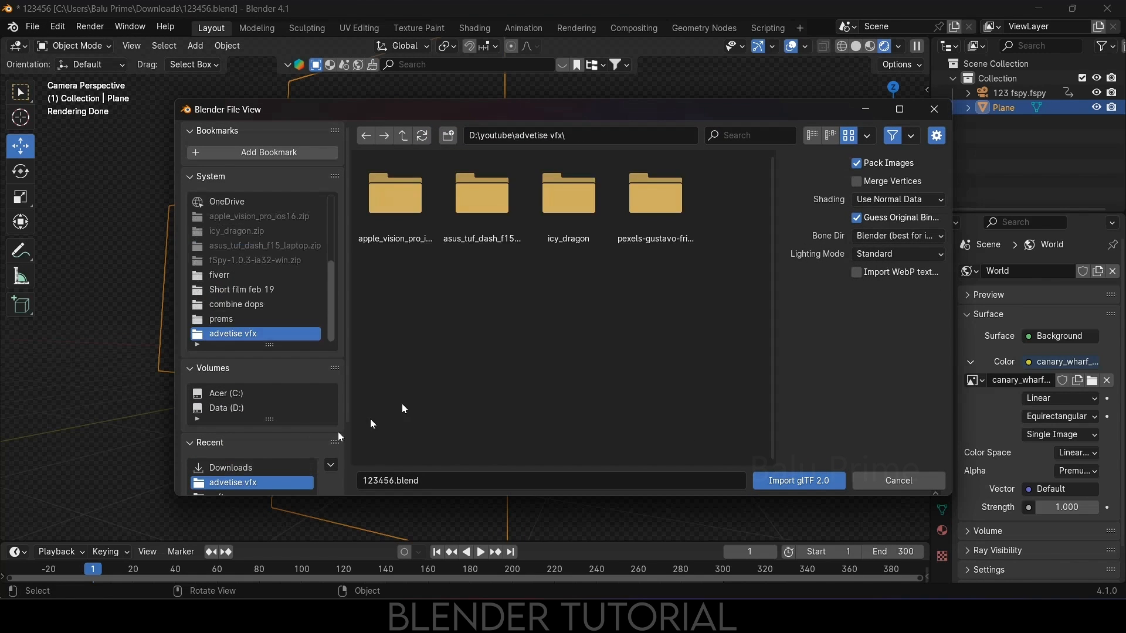
pyautogui.doubleClick(396, 209)
pyautogui.click(491, 204)
pyautogui.click(812, 486)
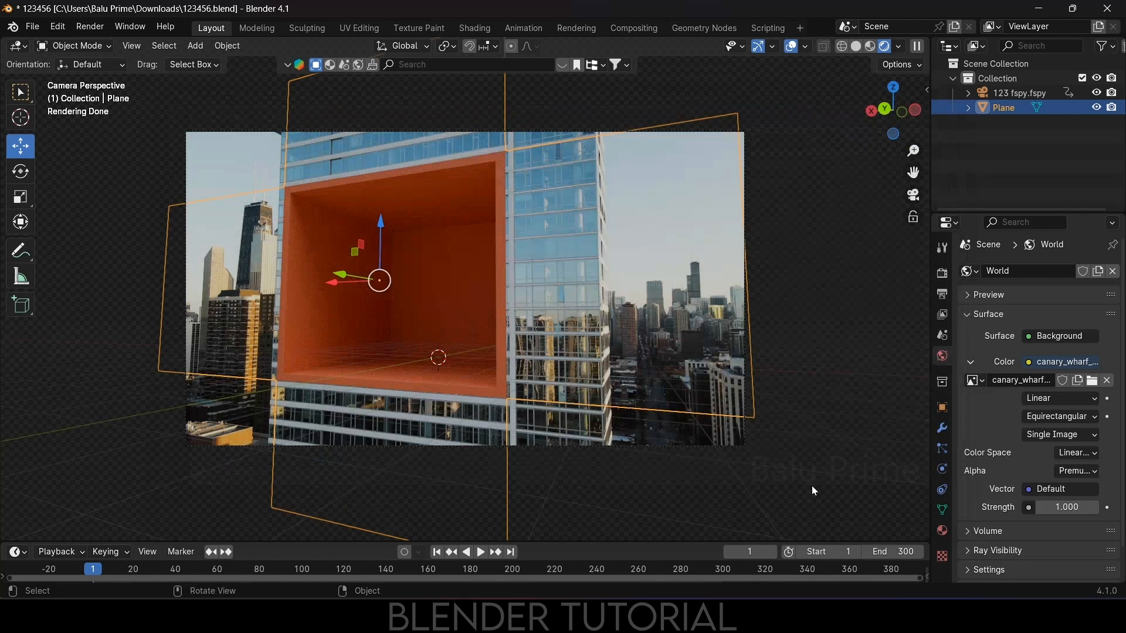
# - Raise the imported Sketchfab_model along Z and switch the render engine to EEVEE
pyautogui.moveTo(439, 306); pyautogui.dragTo(439, 256)
pyautogui.click(942, 273)
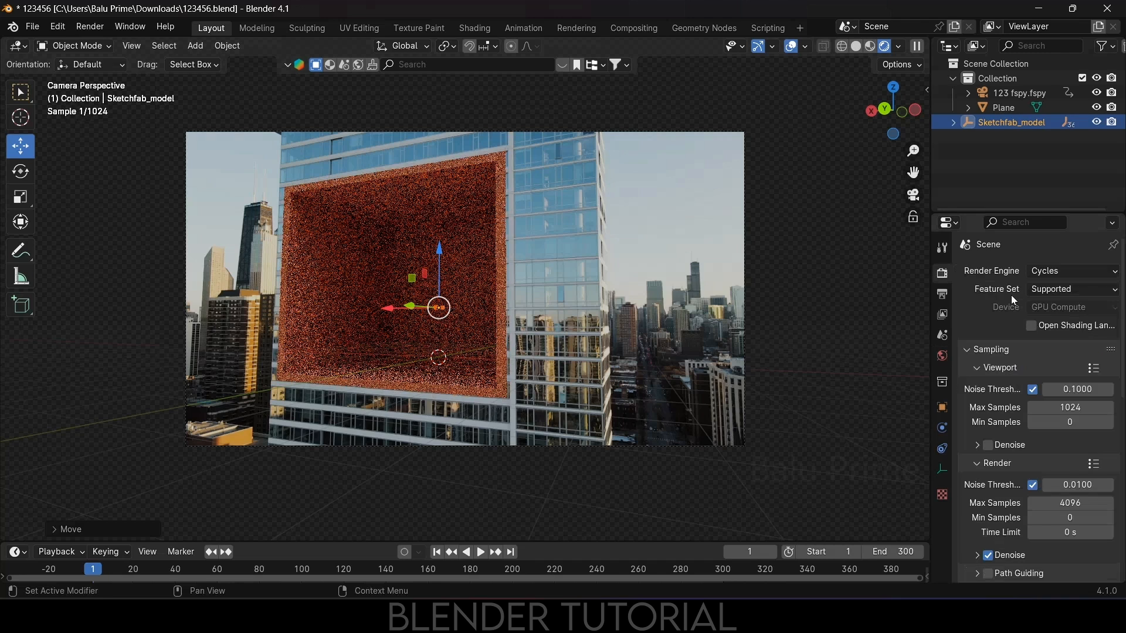
pyautogui.click(1045, 271)
pyautogui.click(1047, 289)
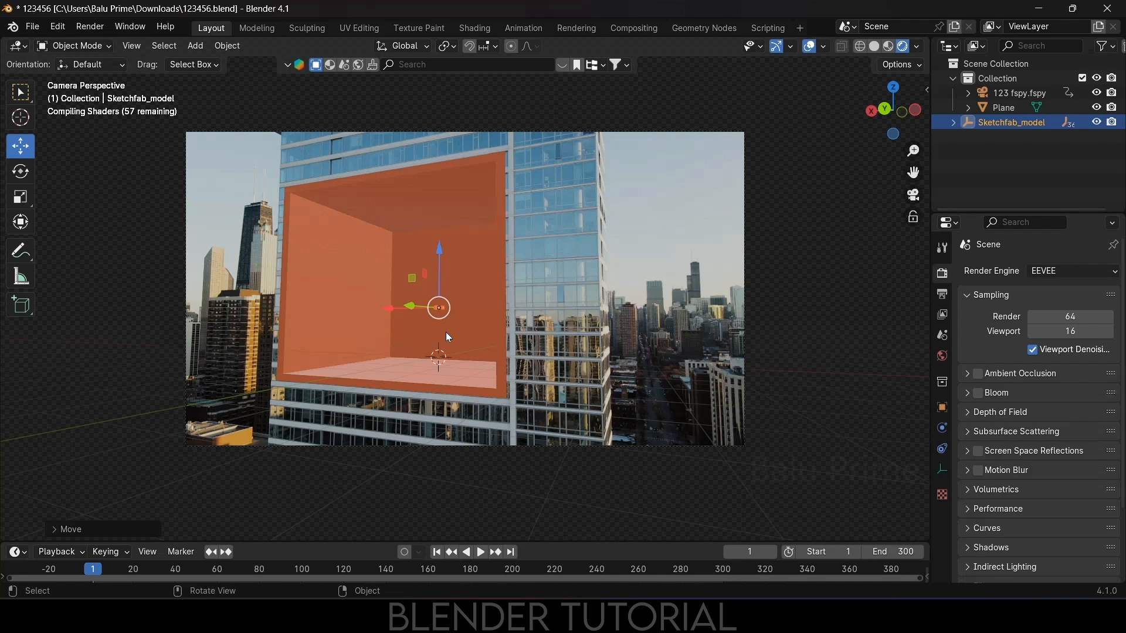
# - Scale the headset model up until it is clearly visible and move it along X out of the box
pyautogui.press('s')
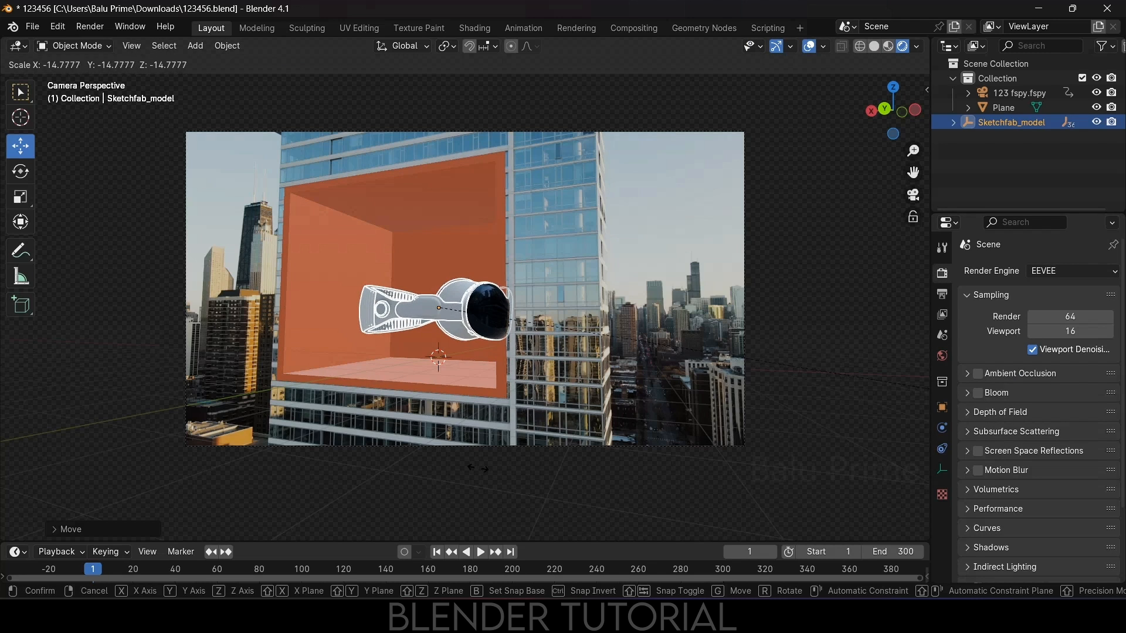
pyautogui.click(583, 442)
pyautogui.moveTo(491, 360); pyautogui.dragTo(615, 392, button='middle')
pyautogui.scroll(-5, 587, 411)
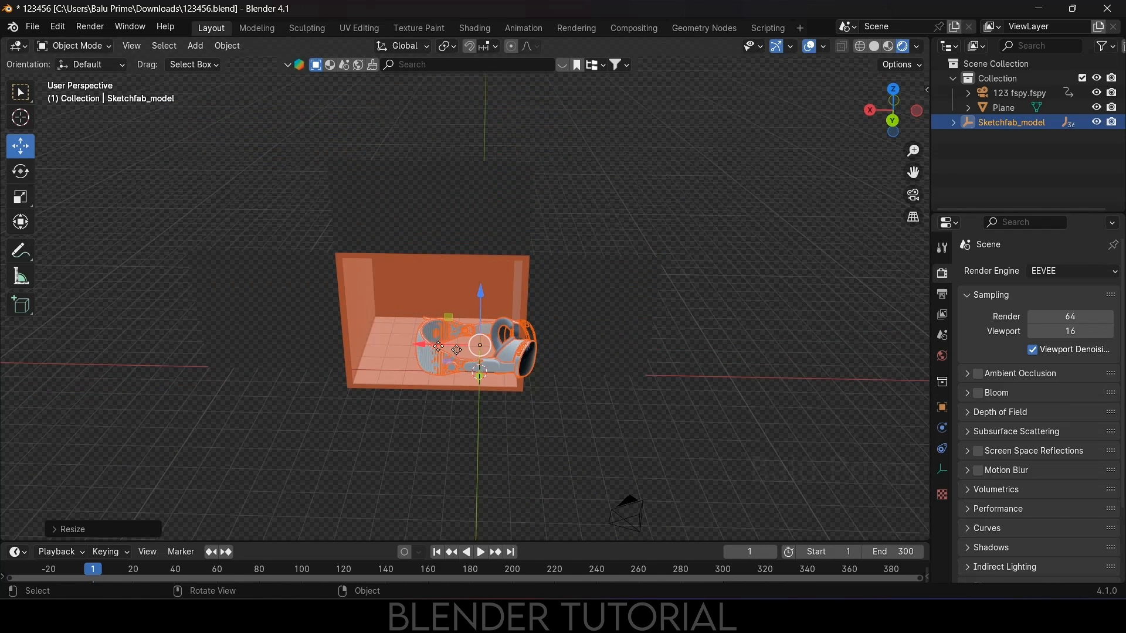
pyautogui.moveTo(413, 361); pyautogui.dragTo(804, 364)
pyautogui.scroll(-2, 789, 378)
pyautogui.keyDown('shift'); pyautogui.moveTo(789, 378); pyautogui.dragTo(369, 305, button='middle'); pyautogui.keyUp('shift')
pyautogui.scroll(6, 610, 376)
pyautogui.scroll(-3, 619, 393)
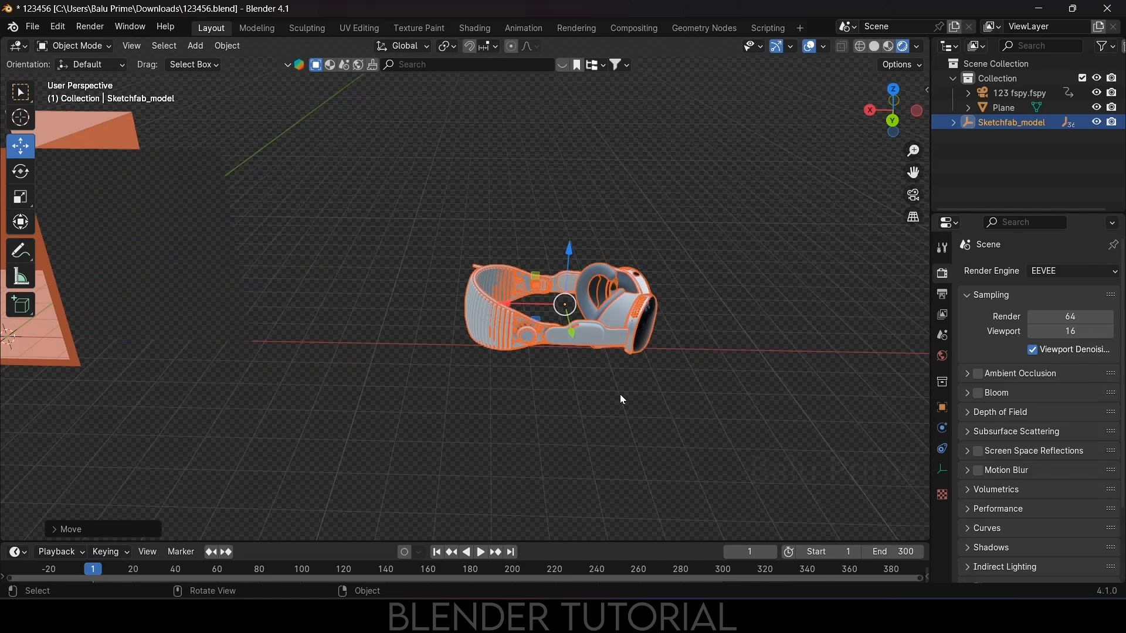
# - Select all parts of the headset and snap the 3D cursor to the selection
pyautogui.click(613, 340)
pyautogui.click(480, 294)
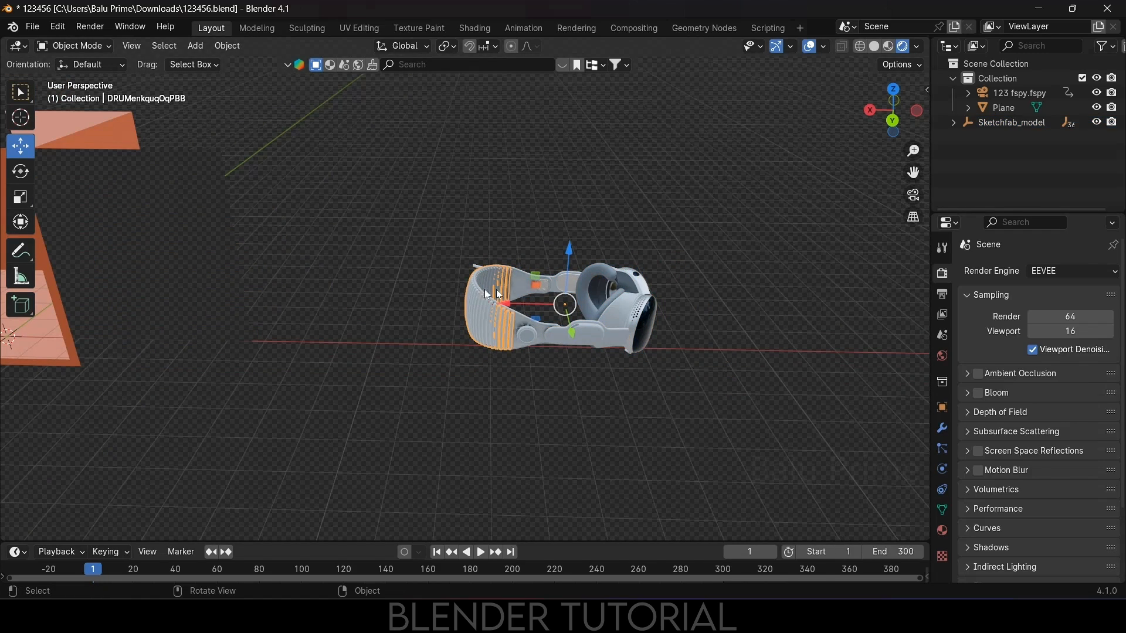
pyautogui.click(602, 299)
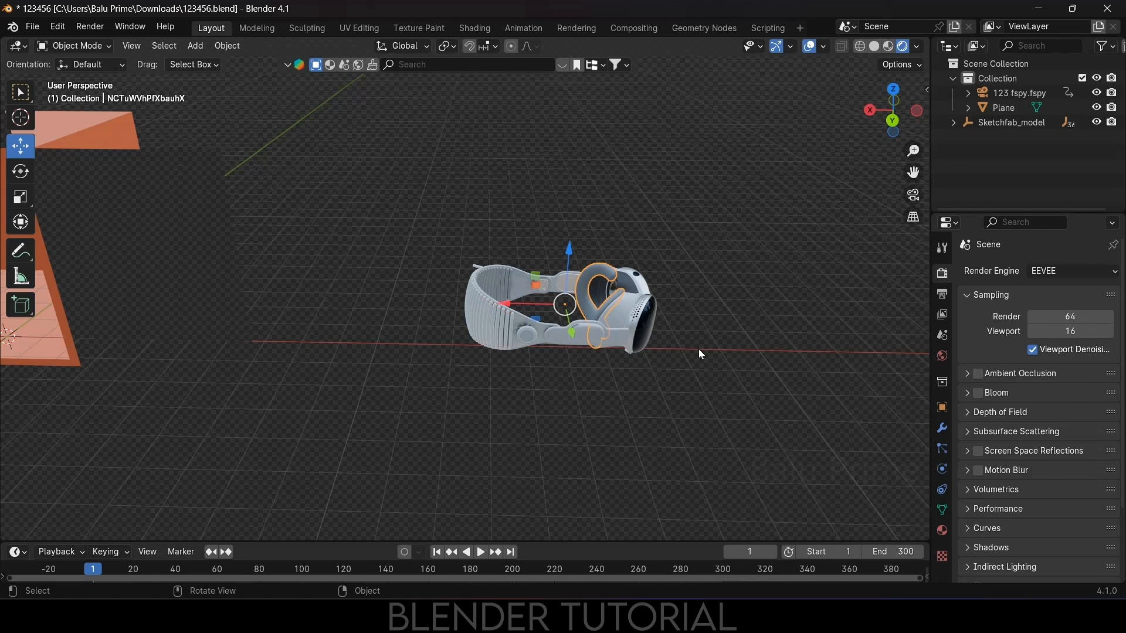
pyautogui.moveTo(357, 201); pyautogui.dragTo(814, 456)
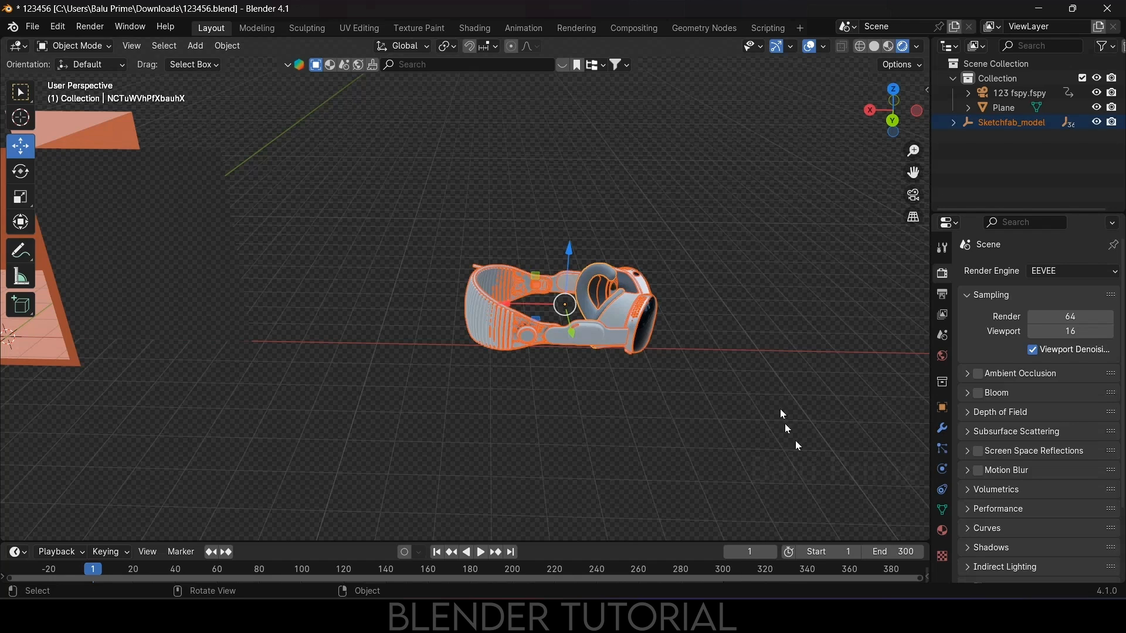
pyautogui.hotkey('shift', 's')
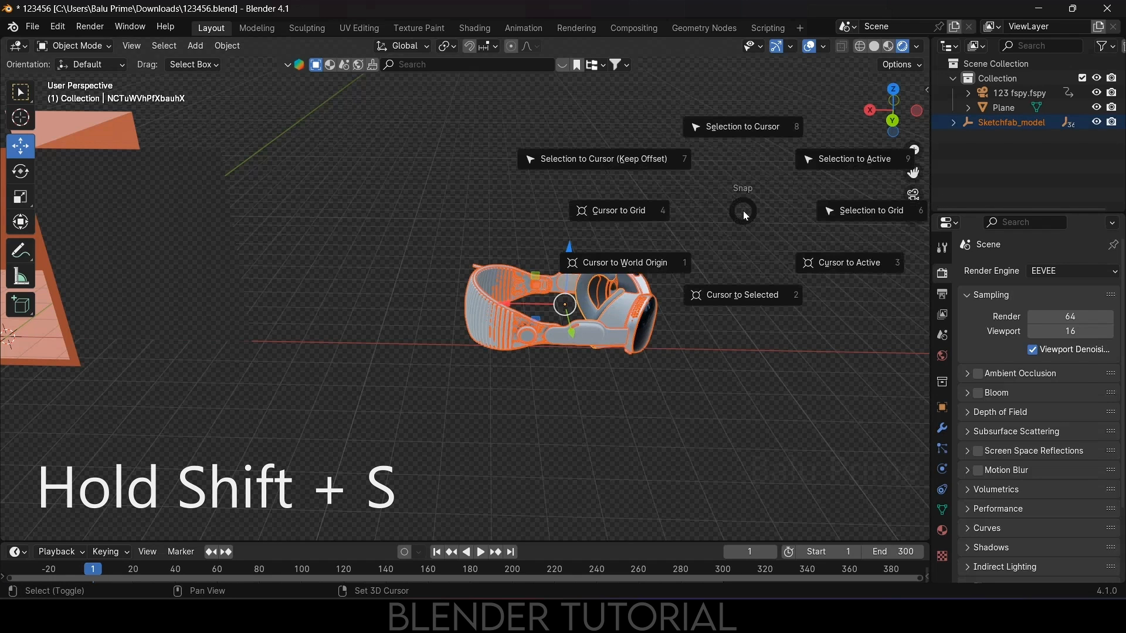
pyautogui.click(742, 295)
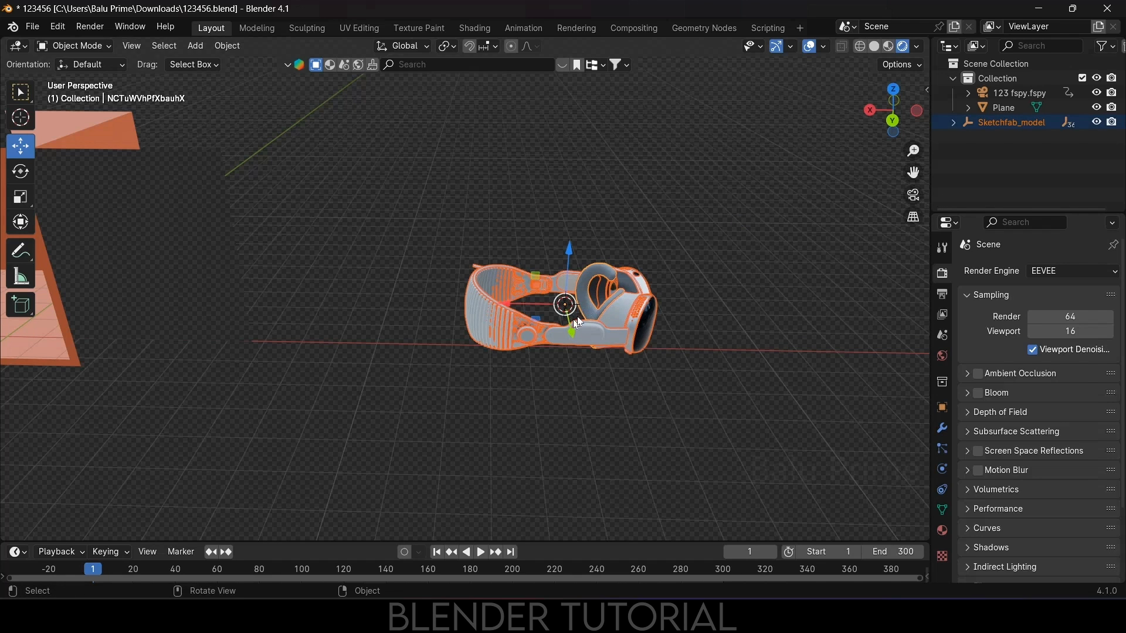
# - Add a cube empty at the 3D cursor and scale it up to enclose the headset
pyautogui.moveTo(684, 363); pyautogui.dragTo(687, 377, button='middle')
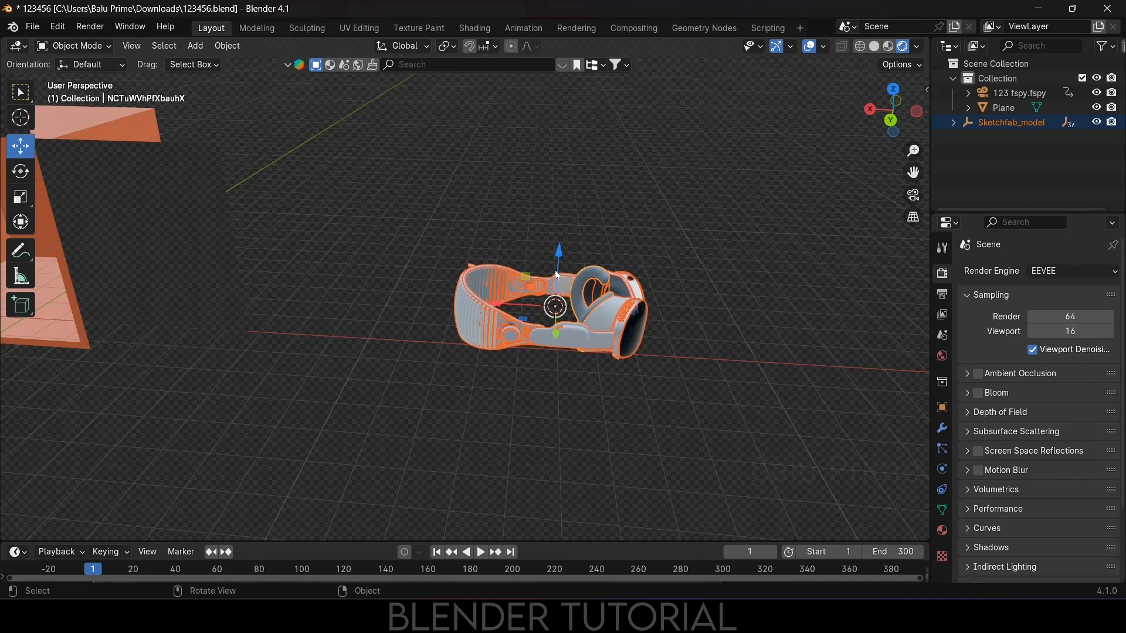
pyautogui.click(193, 46)
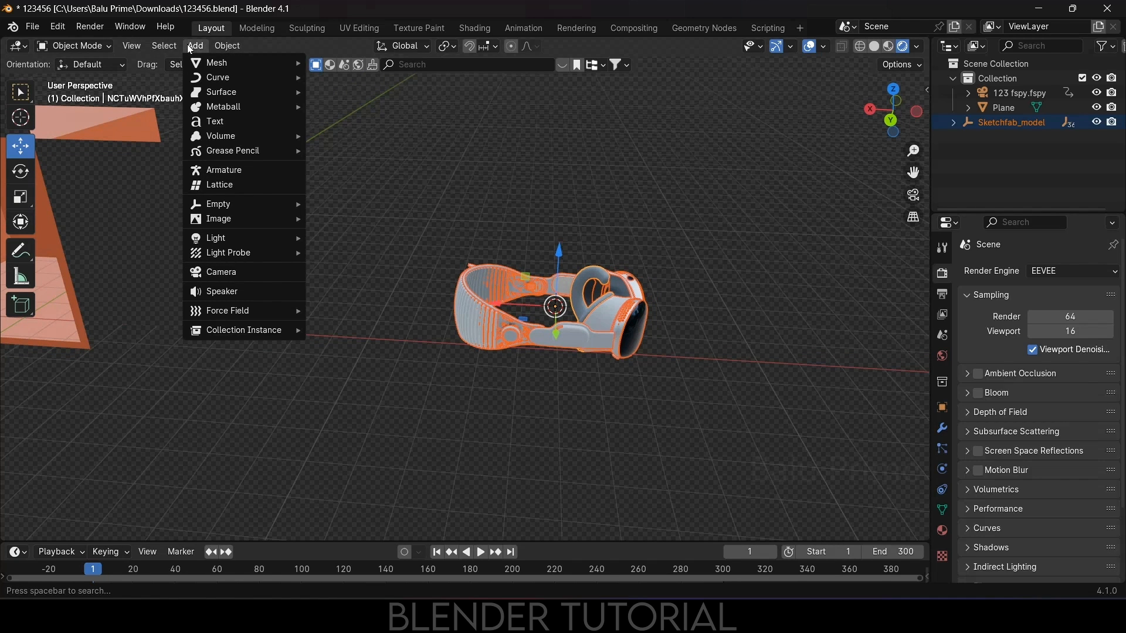
pyautogui.moveTo(237, 201)
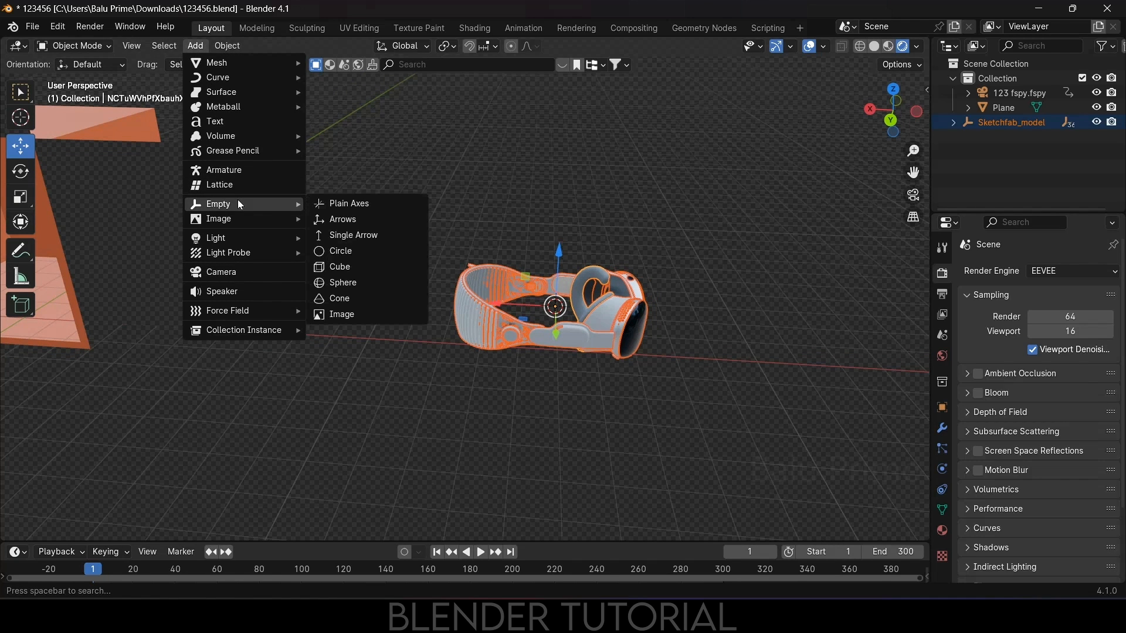
pyautogui.click(339, 268)
pyautogui.press('s')
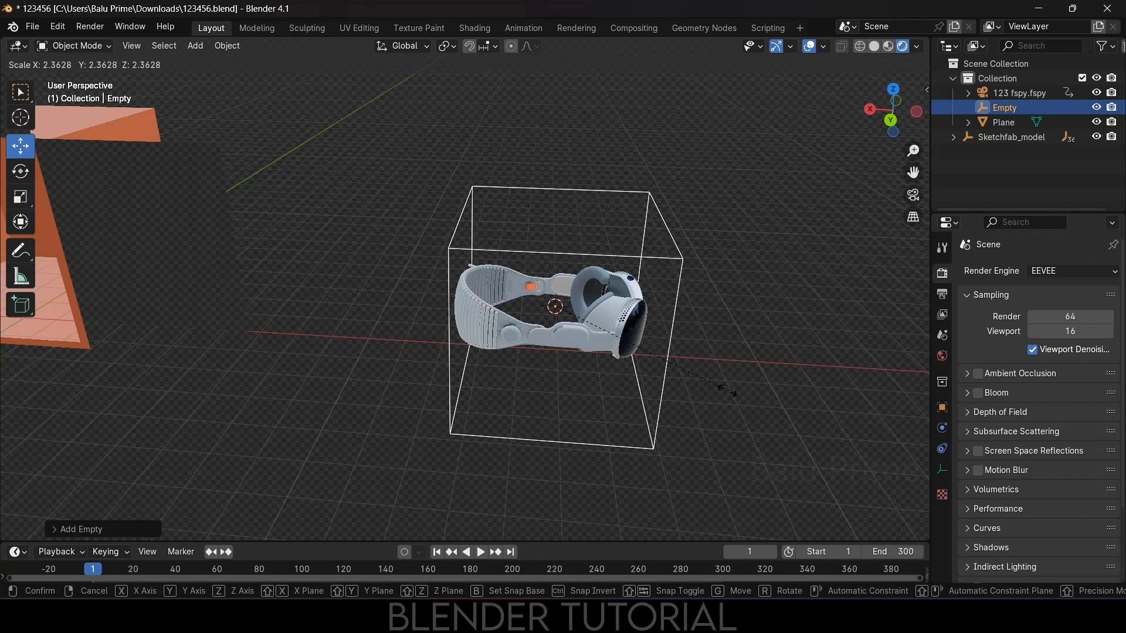
pyautogui.click(748, 394)
# - Select all headset parts with the cube empty active and parent them to it with Object (Keep Transform)
pyautogui.moveTo(749, 394); pyautogui.dragTo(752, 353, button='middle')
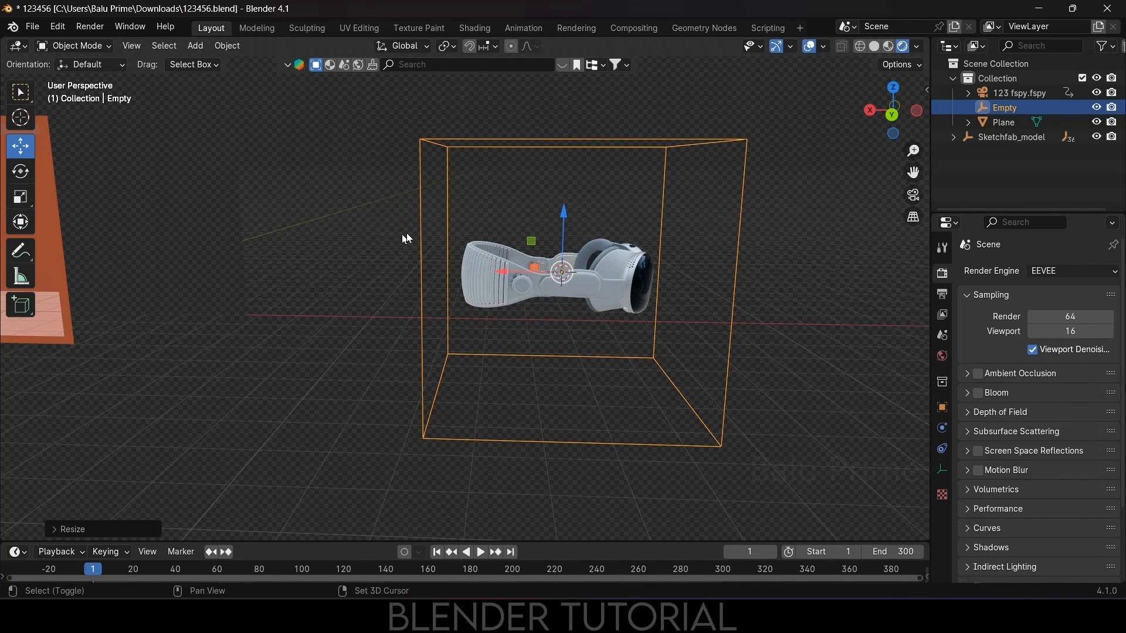
pyautogui.moveTo(462, 209)
pyautogui.mouseDown()
pyautogui.moveTo(524, 291)
pyautogui.moveTo(653, 325)
pyautogui.mouseUp()
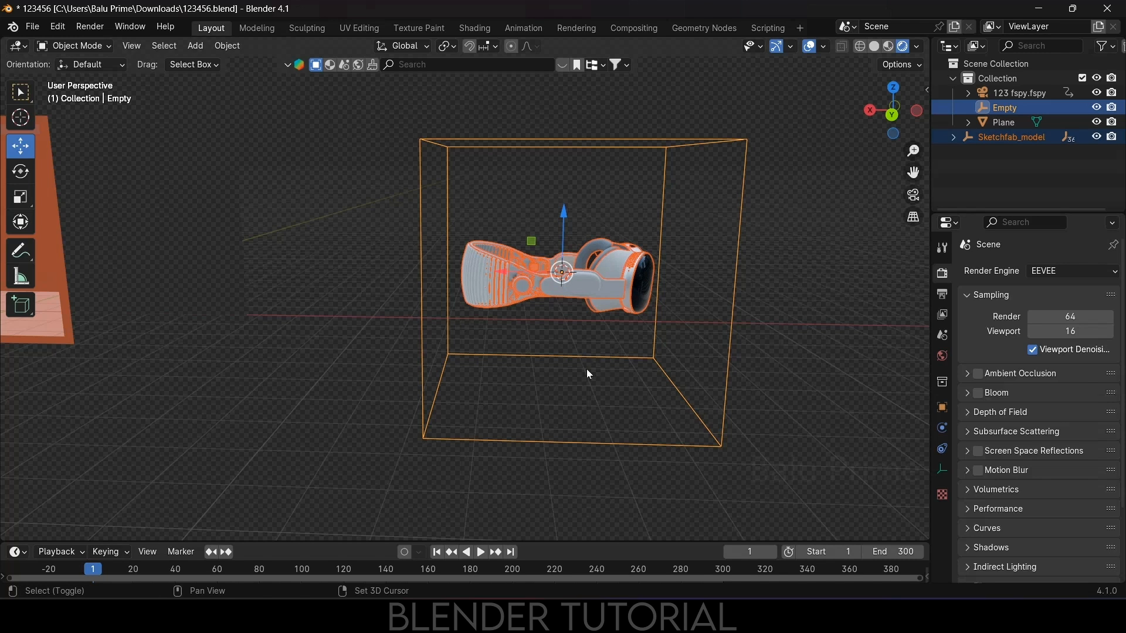
pyautogui.keyDown('shift'); pyautogui.click(565, 141); pyautogui.keyUp('shift')
pyautogui.keyDown('shift'); pyautogui.click(564, 141); pyautogui.keyUp('shift')
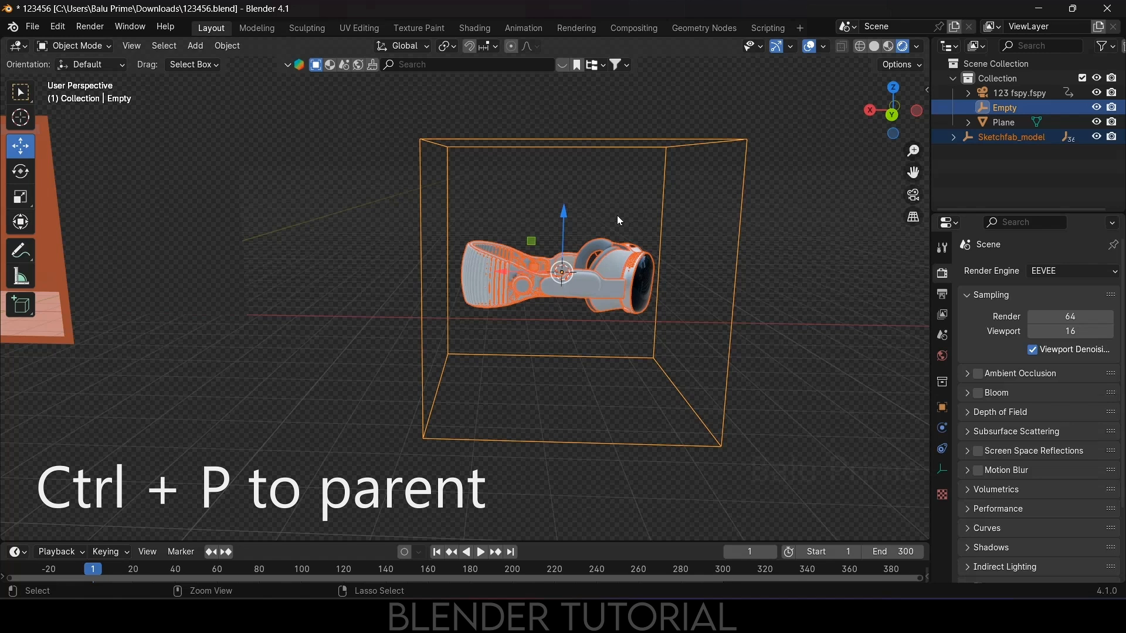
pyautogui.hotkey('ctrl', 'p')
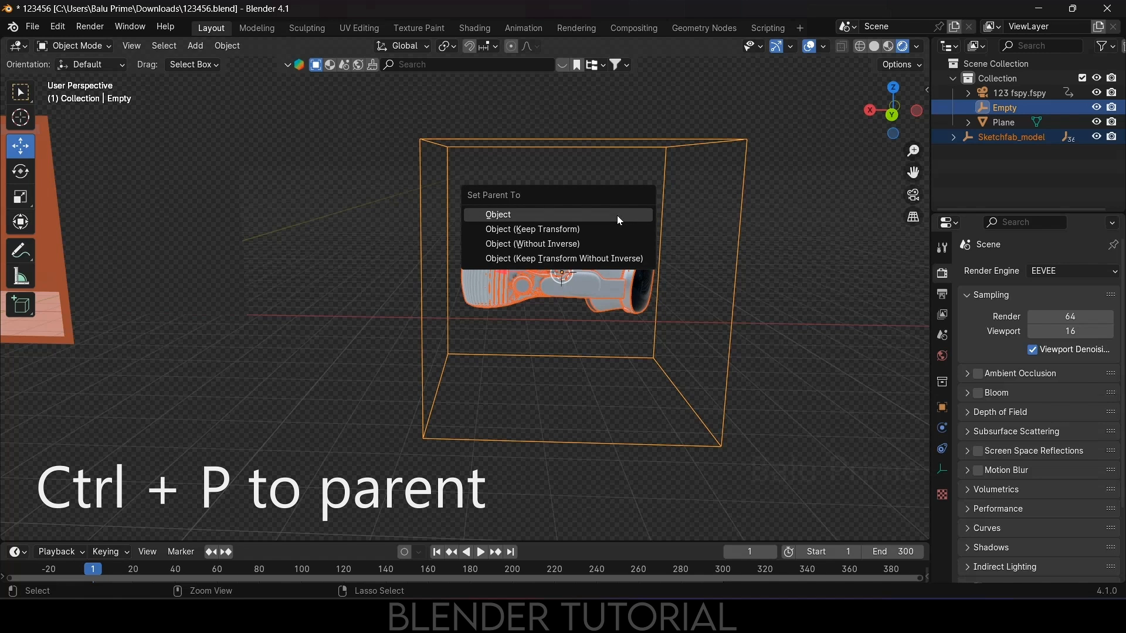
pyautogui.click(511, 234)
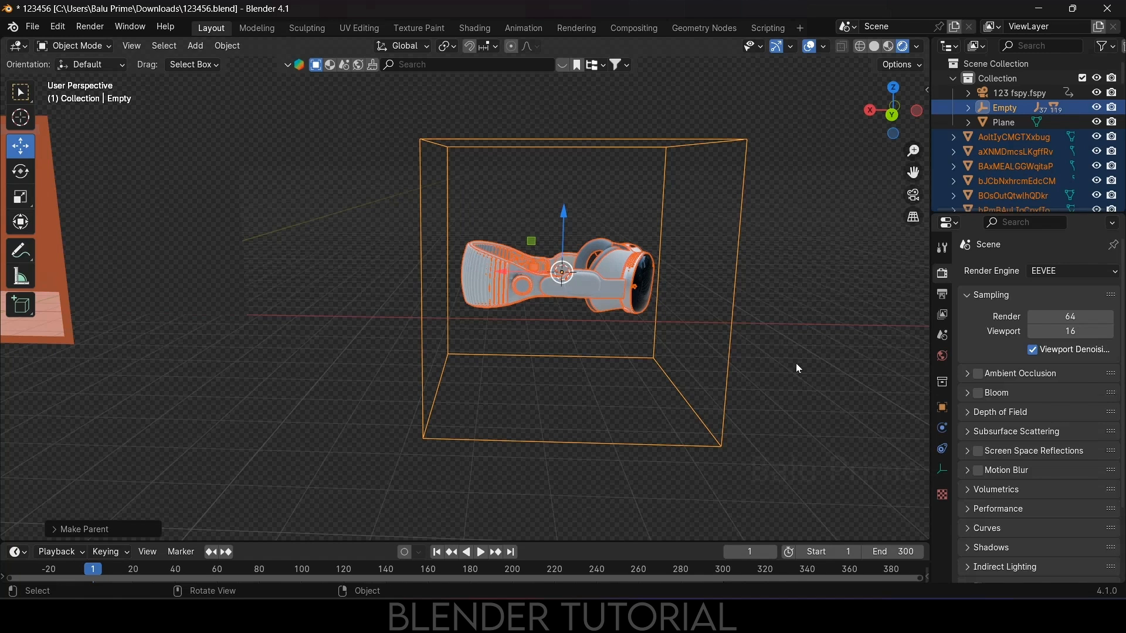
# - Select only the cube empty and move it together with the headset slightly upward
pyautogui.click(730, 361)
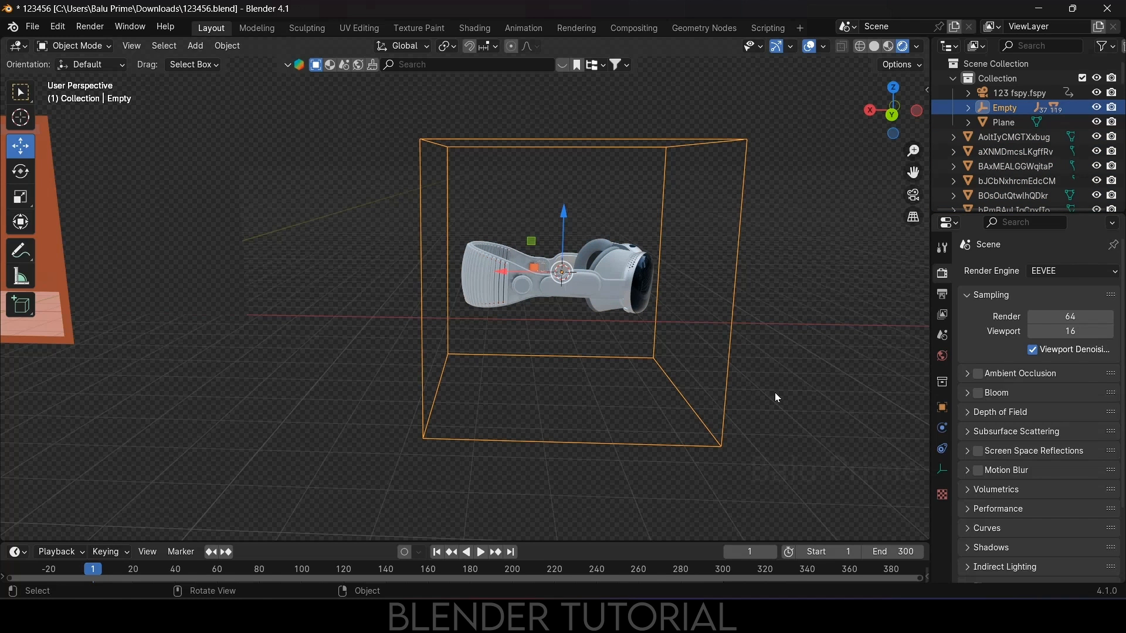
pyautogui.press('g')
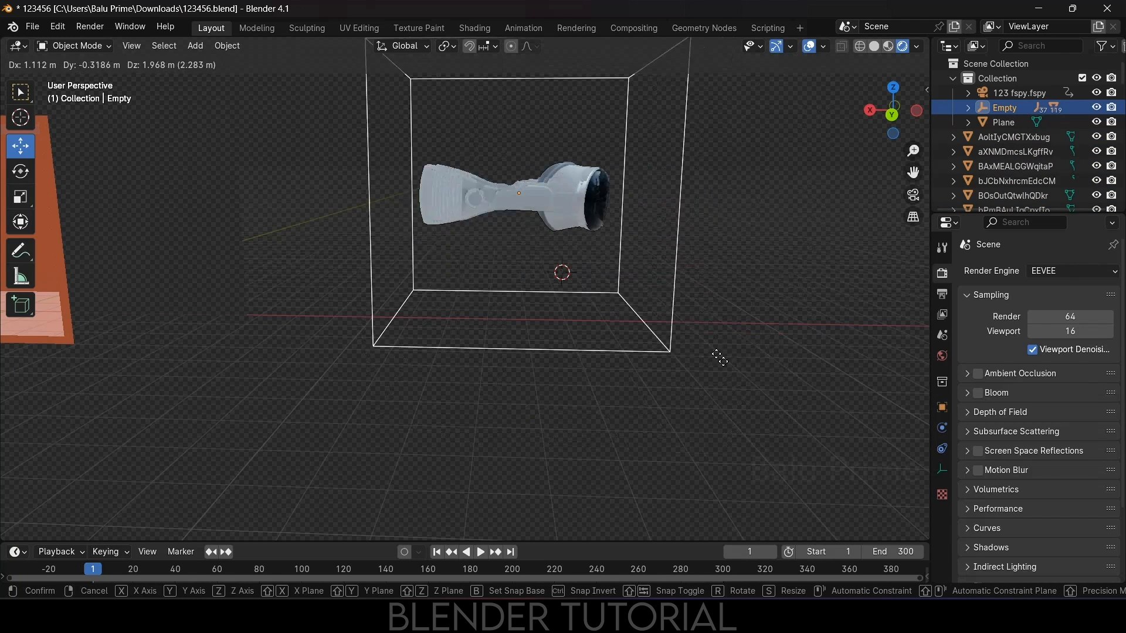
pyautogui.click(727, 355)
# - Move the cube empty with the headset along X over to the orange box
pyautogui.scroll(-3, 670, 351)
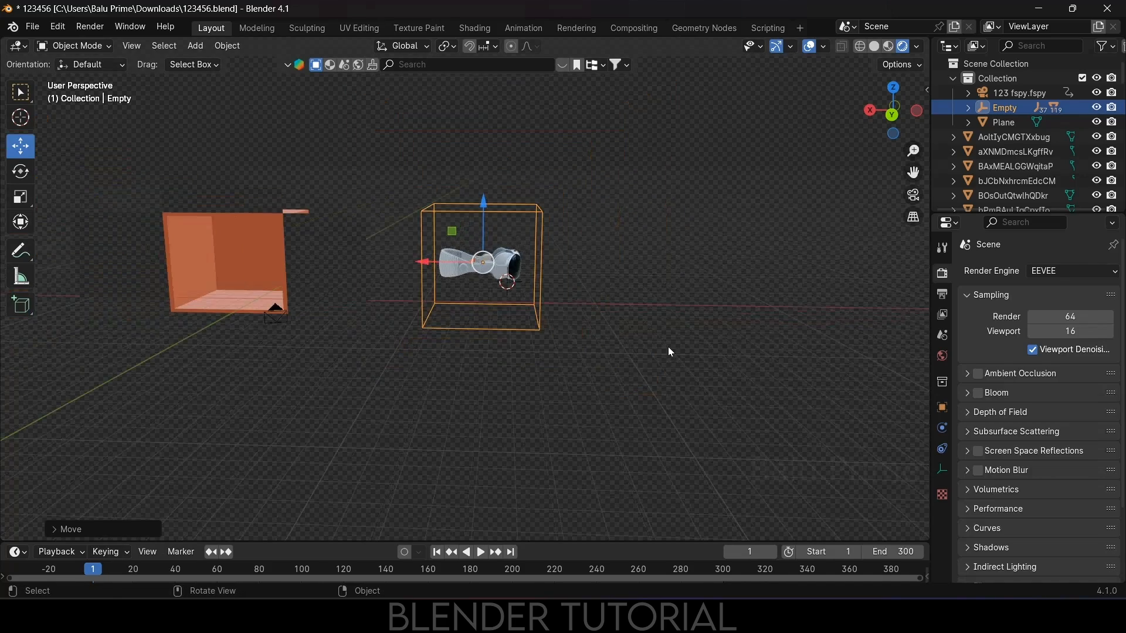
pyautogui.moveTo(670, 351); pyautogui.dragTo(556, 317, button='middle')
pyautogui.moveTo(449, 275); pyautogui.dragTo(217, 309)
pyautogui.scroll(3, 289, 370)
pyautogui.moveTo(289, 370); pyautogui.dragTo(455, 339, button='middle')
# - Adjust the cube empty's position along its axes so the headset floats inside the box above its floor
pyautogui.scroll(-3, 347, 363)
pyautogui.moveTo(280, 299); pyautogui.dragTo(243, 305)
pyautogui.moveTo(302, 258); pyautogui.dragTo(303, 248)
pyautogui.moveTo(405, 282); pyautogui.dragTo(469, 309, button='middle')
pyautogui.scroll(2, 395, 300)
pyautogui.moveTo(521, 346); pyautogui.dragTo(462, 334)
pyautogui.moveTo(648, 378); pyautogui.dragTo(550, 421, button='middle')
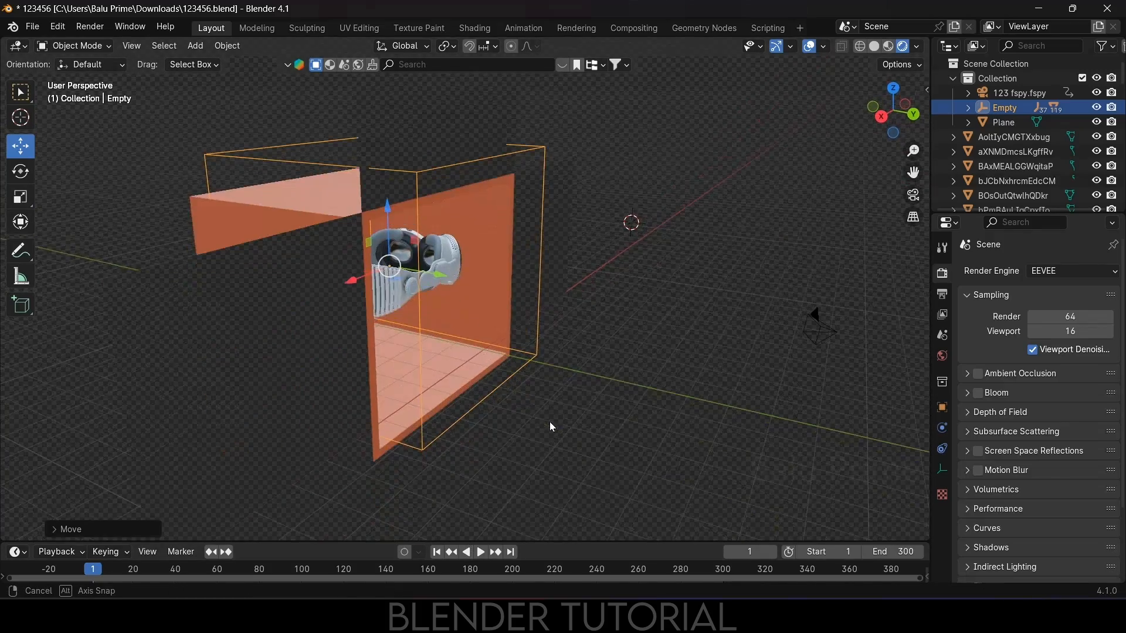
pyautogui.moveTo(388, 249); pyautogui.dragTo(387, 228)
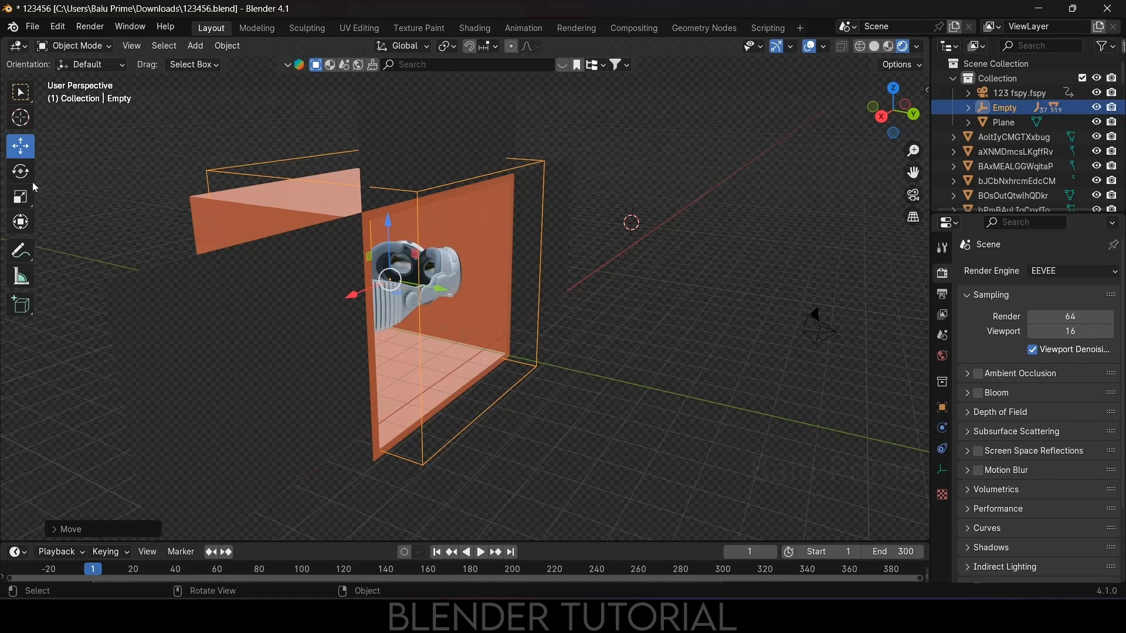
# - Rotate the cube empty freely so the headset's visor faces out of the box, and scale it up slightly
pyautogui.click(24, 175)
pyautogui.moveTo(385, 268); pyautogui.dragTo(621, 269)
pyautogui.moveTo(622, 269); pyautogui.dragTo(445, 308, button='middle')
pyautogui.press('s')
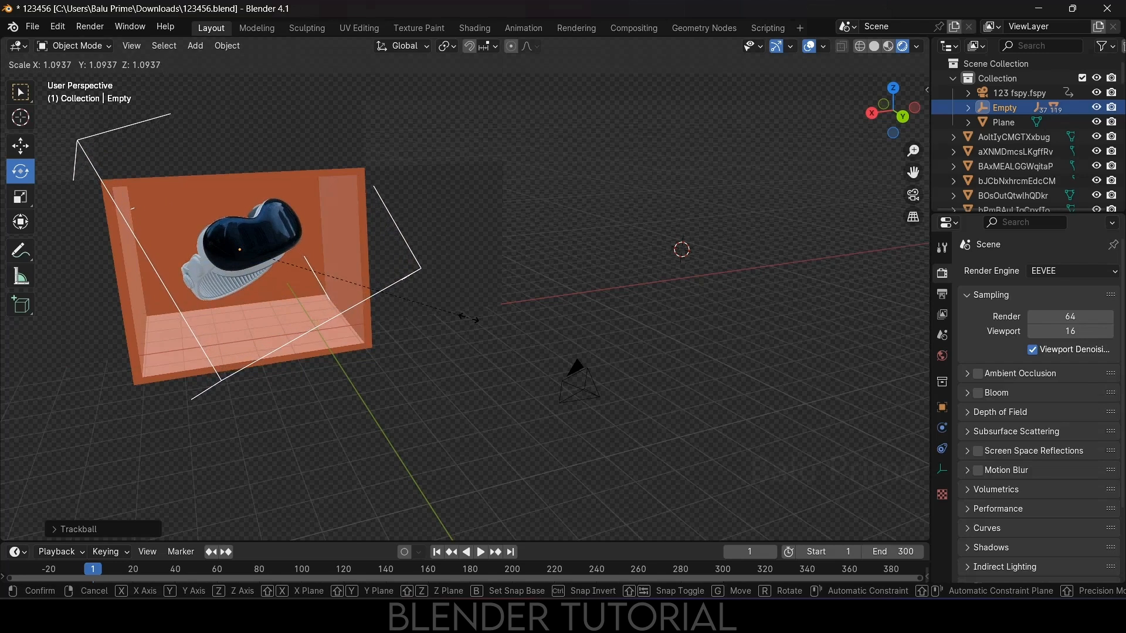
pyautogui.click(475, 322)
pyautogui.moveTo(549, 339); pyautogui.dragTo(526, 346, button='middle')
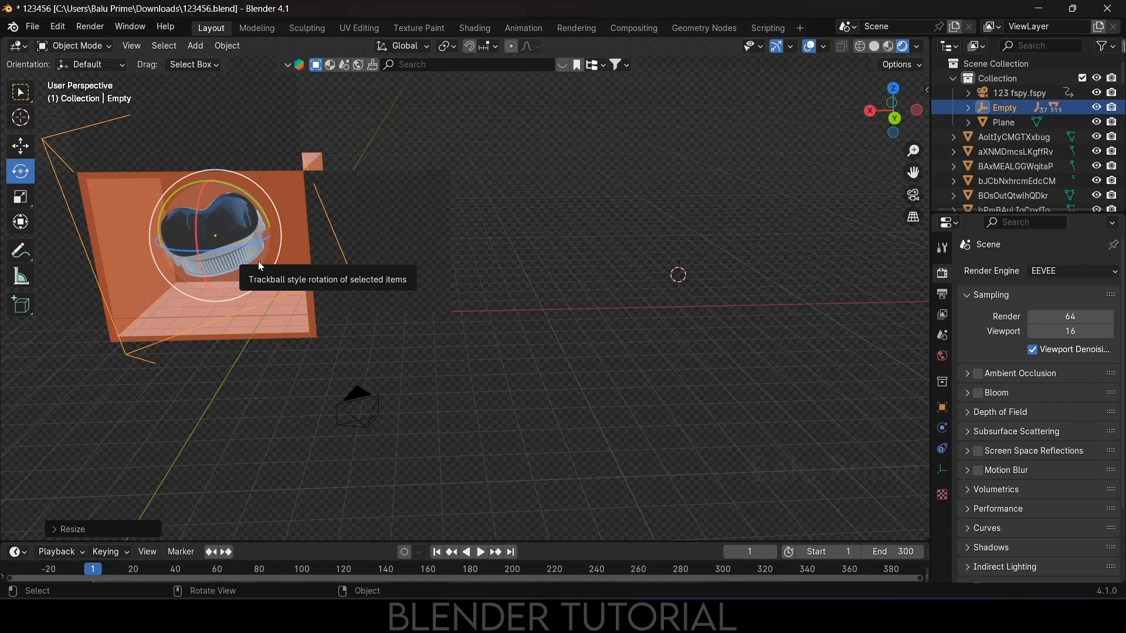
pyautogui.moveTo(258, 262); pyautogui.dragTo(291, 431)
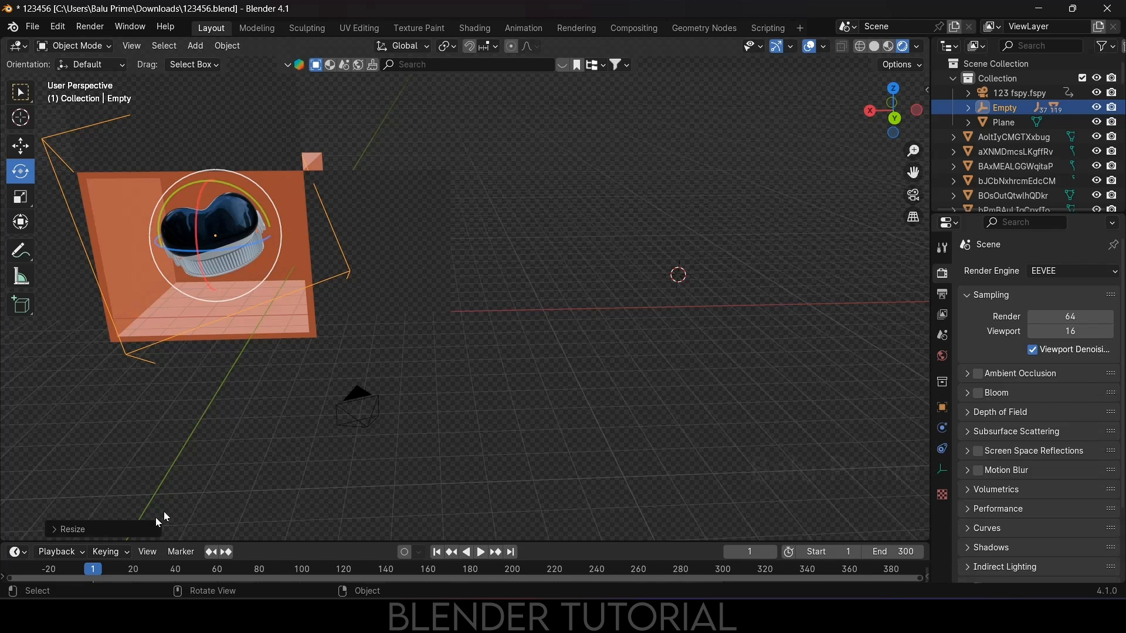
# - Keyframe the empty's current location, rotation and scale at frame 60 and show its transform properties
pyautogui.moveTo(95, 573); pyautogui.dragTo(189, 568)
pyautogui.moveTo(421, 540); pyautogui.dragTo(422, 497)
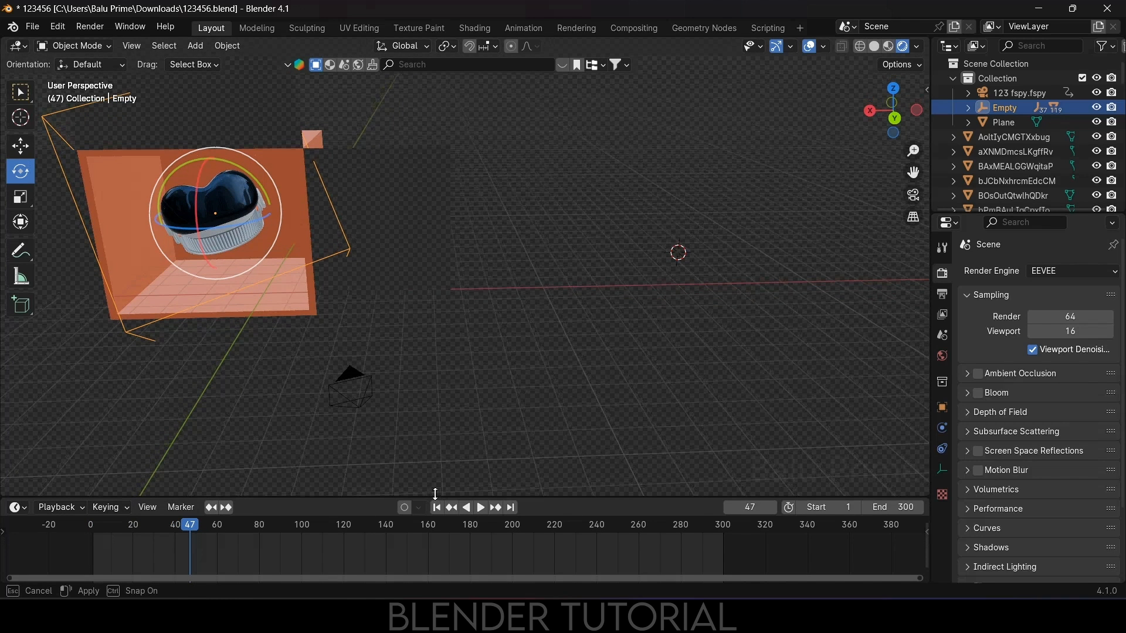
pyautogui.press('space')
pyautogui.moveTo(196, 525); pyautogui.dragTo(217, 529)
pyautogui.press('i')
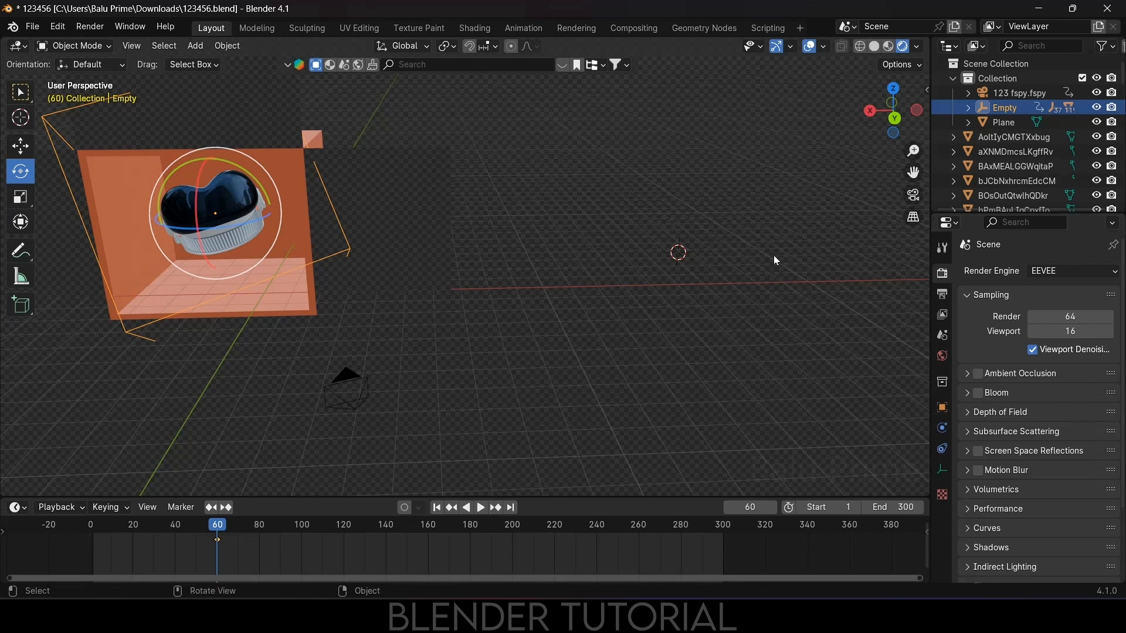
pyautogui.click(942, 407)
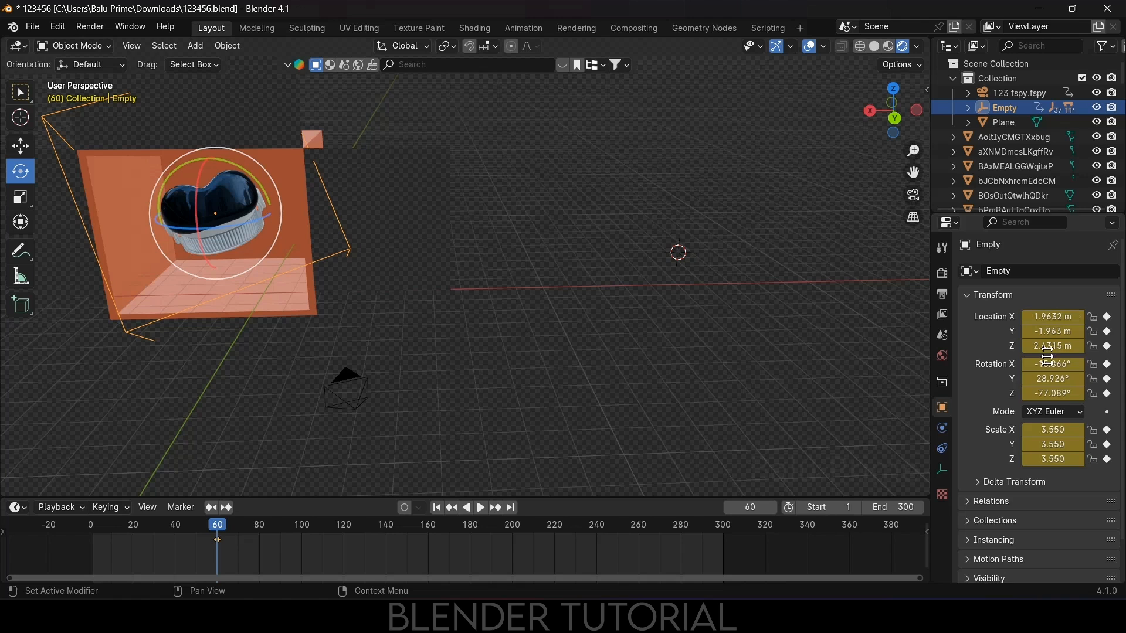
# - At frame 161, move the empty along Y out of the box to about 2 m and scale it up to about 4.07
pyautogui.moveTo(539, 224); pyautogui.dragTo(469, 352, button='middle')
pyautogui.moveTo(220, 525); pyautogui.dragTo(428, 540)
pyautogui.press('space')
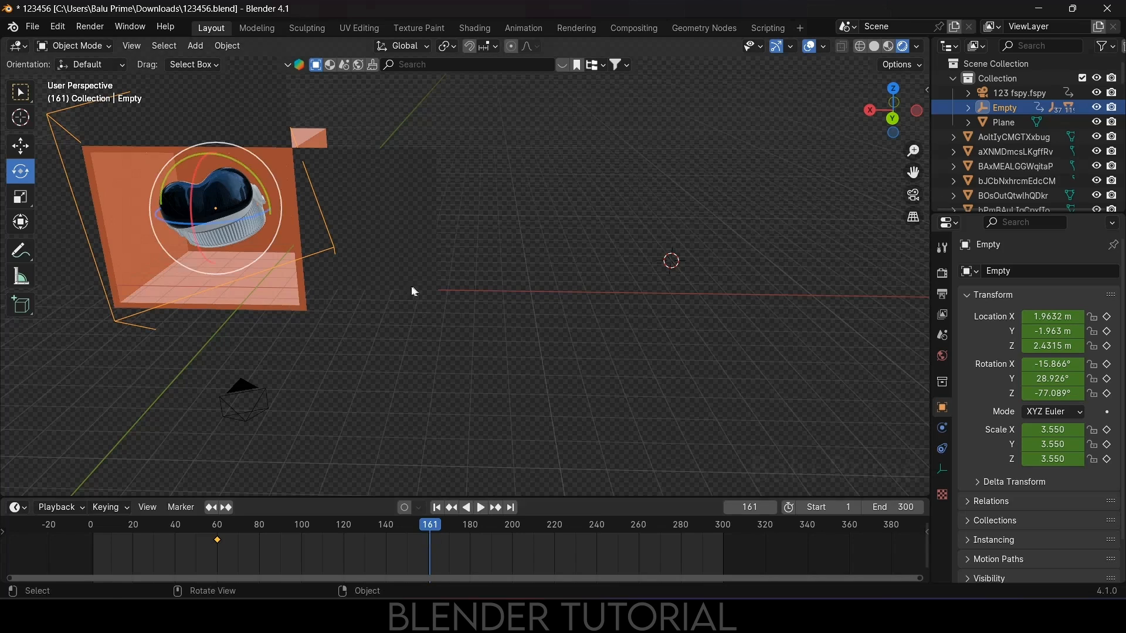
pyautogui.moveTo(413, 286); pyautogui.dragTo(360, 269, button='middle')
pyautogui.click(20, 145)
pyautogui.moveTo(220, 203); pyautogui.dragTo(121, 244)
pyautogui.moveTo(228, 329); pyautogui.dragTo(337, 333, button='middle')
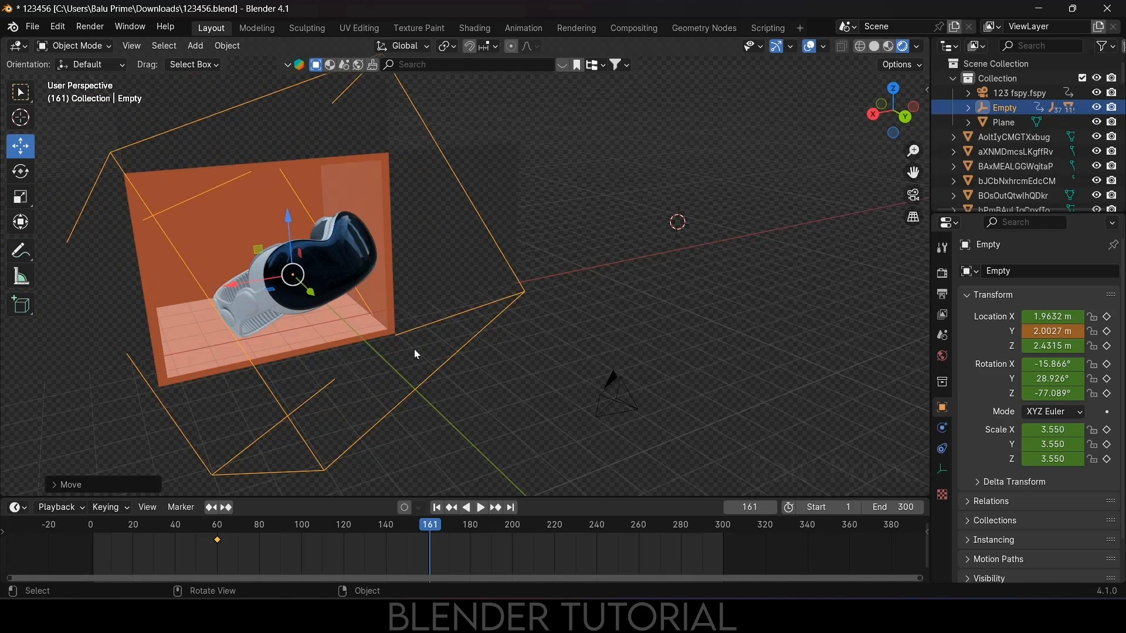
pyautogui.press('s')
pyautogui.click(341, 248)
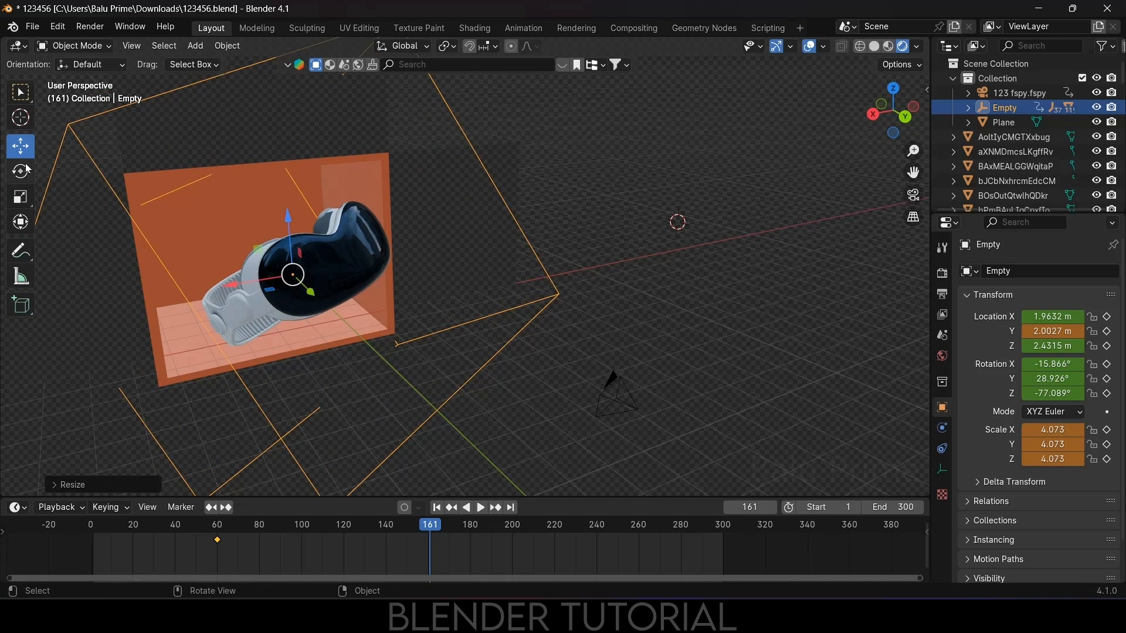
# - Rotate the empty freely to about 28°, 10°, 250° and keyframe its location, rotation and scale at frame 161
pyautogui.click(24, 170)
pyautogui.moveTo(314, 228); pyautogui.dragTo(492, 314)
pyautogui.moveTo(493, 313); pyautogui.dragTo(470, 317, button='middle')
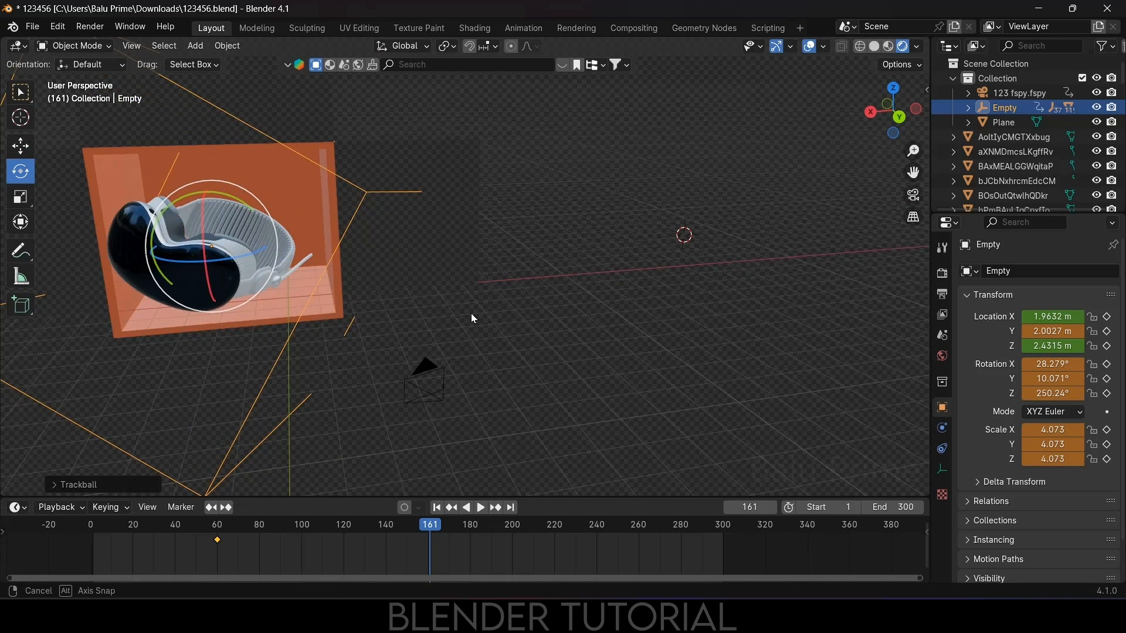
pyautogui.press('i')
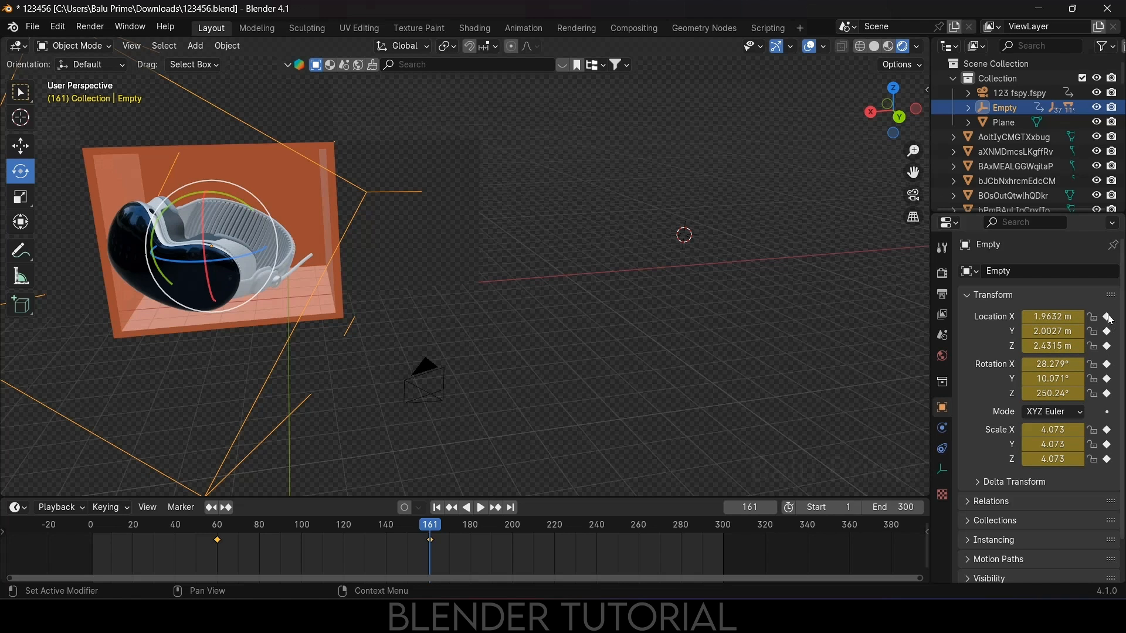
# - At about frame 240, rotate the empty freely to another angle and keyframe its transforms
pyautogui.moveTo(430, 525); pyautogui.dragTo(595, 525)
pyautogui.moveTo(223, 241); pyautogui.dragTo(155, 176)
pyautogui.press('i')
# - At about frame 281, scale the empty down to about 3.2 and move it back into the box, at about Y -1.89 m, Z 1.7 m
pyautogui.moveTo(595, 525); pyautogui.dragTo(682, 533)
pyautogui.press('s')
pyautogui.click(21, 145)
pyautogui.moveTo(114, 254); pyautogui.dragTo(258, 199)
pyautogui.moveTo(258, 235); pyautogui.dragTo(308, 206, button='middle')
pyautogui.moveTo(212, 123); pyautogui.dragTo(212, 161)
# - Rotate the empty to about -20°, 5.5°, 249°, keyframe its transforms at about frame 281, and play back the animation
pyautogui.click(20, 171)
pyautogui.moveTo(222, 226); pyautogui.dragTo(309, 234)
pyautogui.press('i')
pyautogui.press('space')
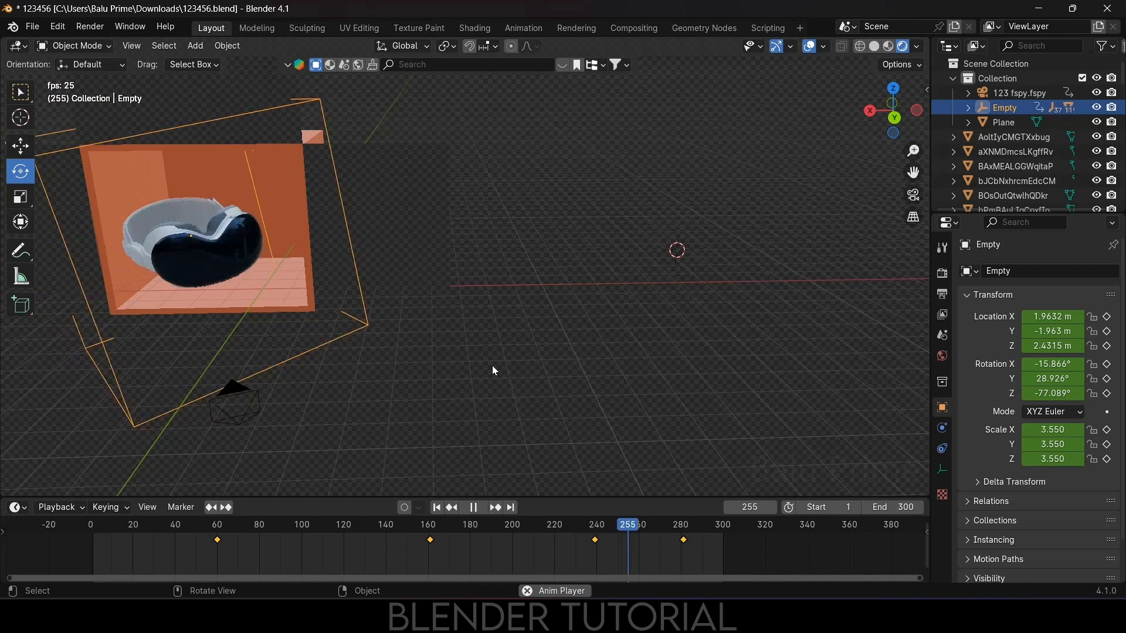
pyautogui.press('space')
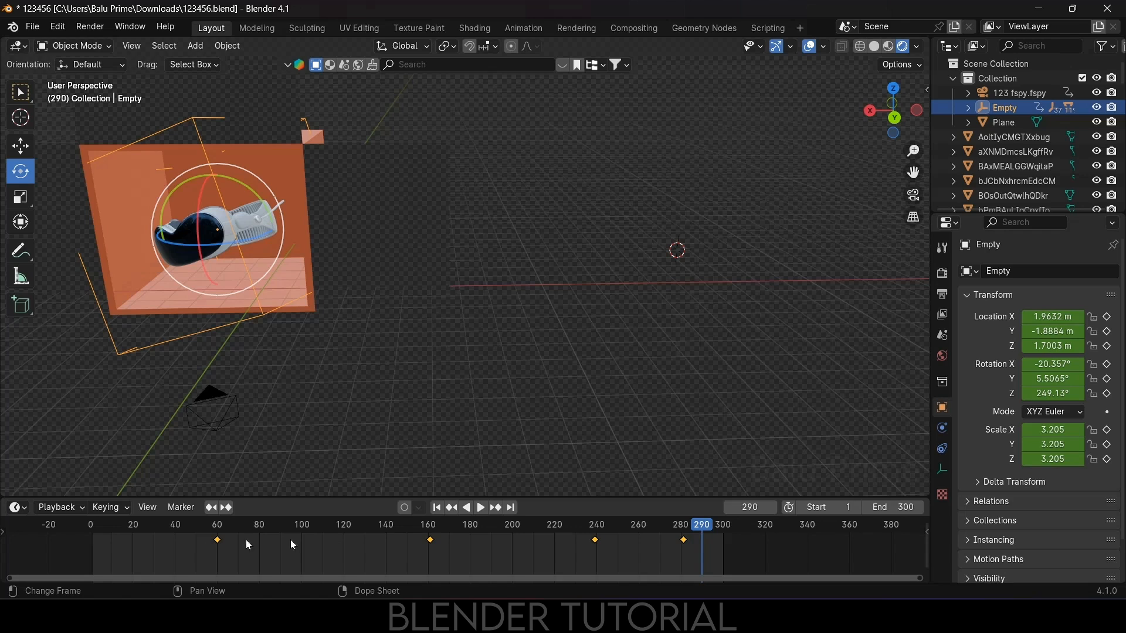
# - Set the empty's keyframe interpolation to Linear and move the two middle keyframes earlier, to about frames 130 and 218
pyautogui.press('t')
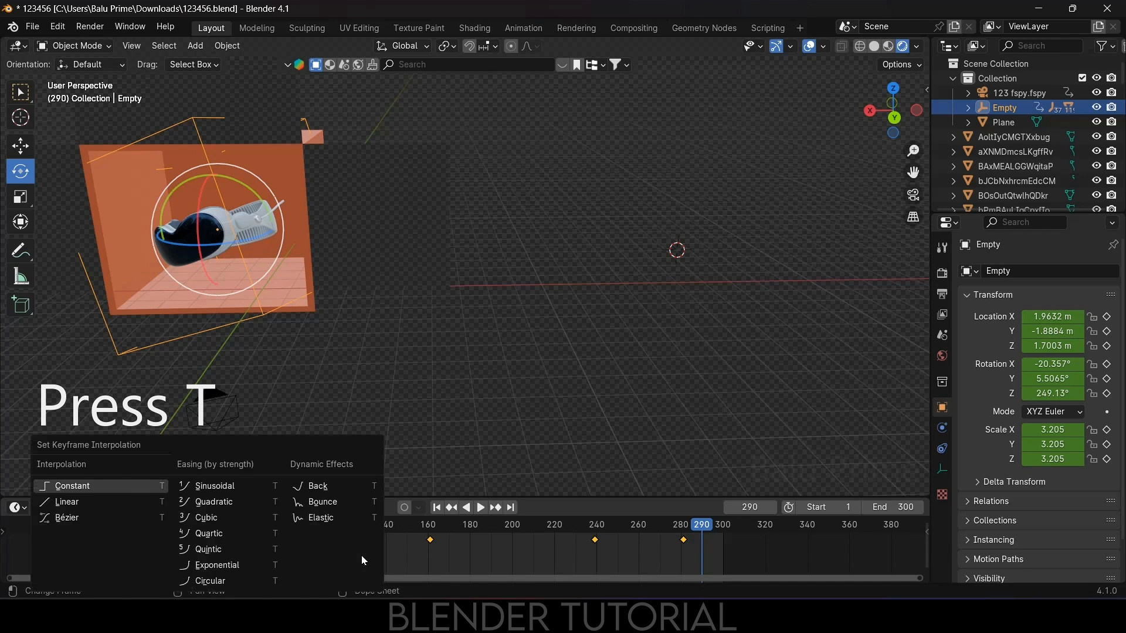
pyautogui.click(87, 500)
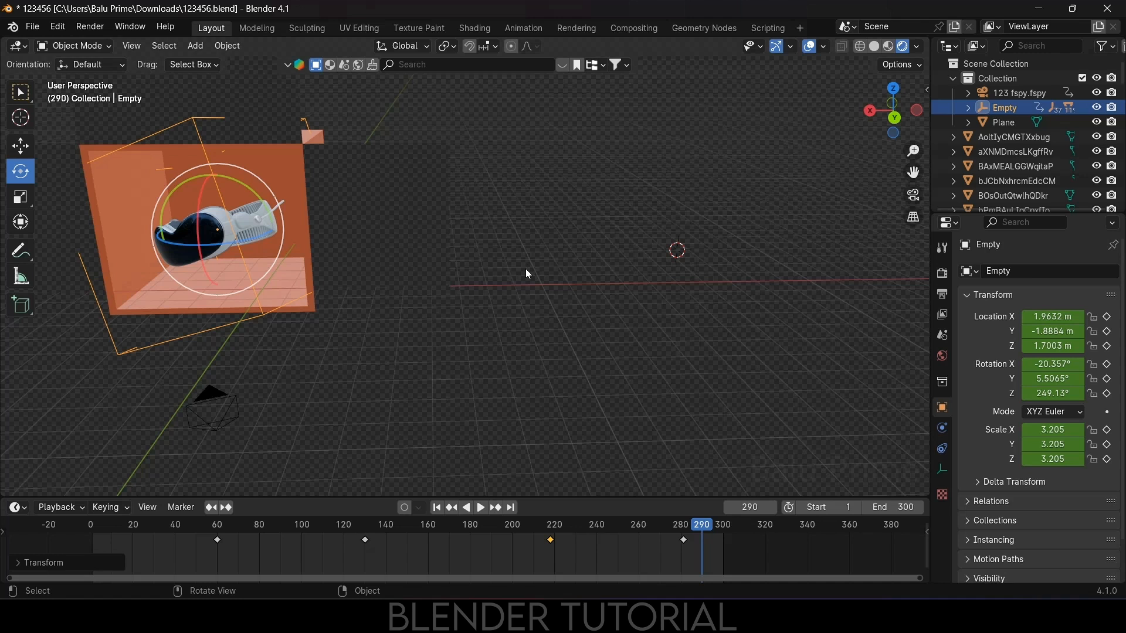
# - Preview the shot through the camera in Cycles from frame 80 to 156, and return the render engine to EEVEE
pyautogui.press('KP_0')
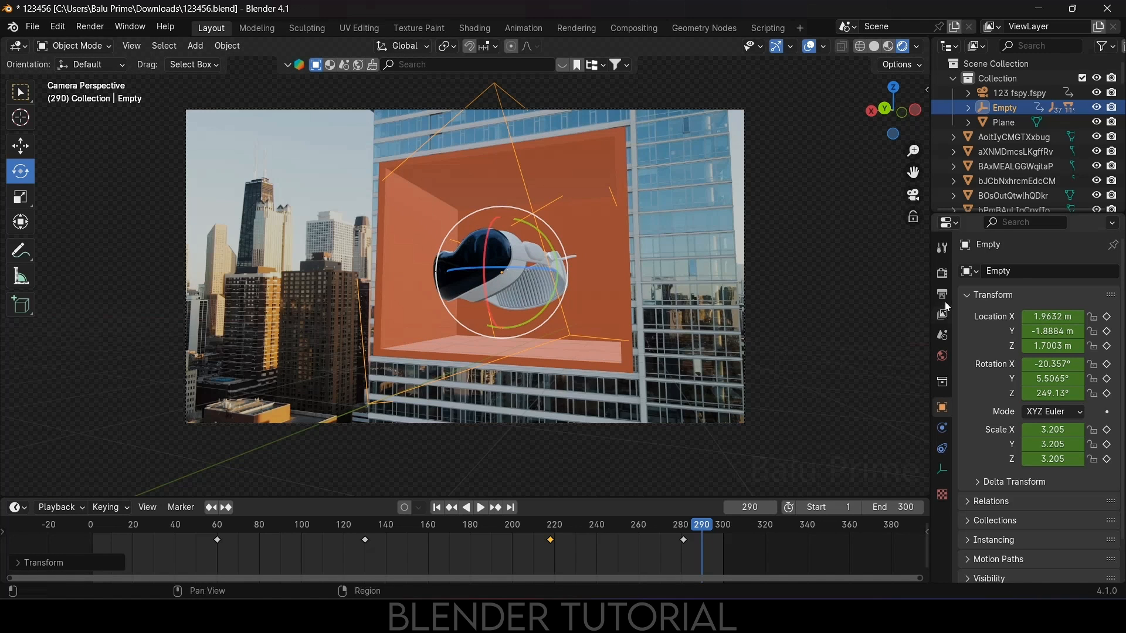
pyautogui.click(942, 273)
pyautogui.click(1053, 271)
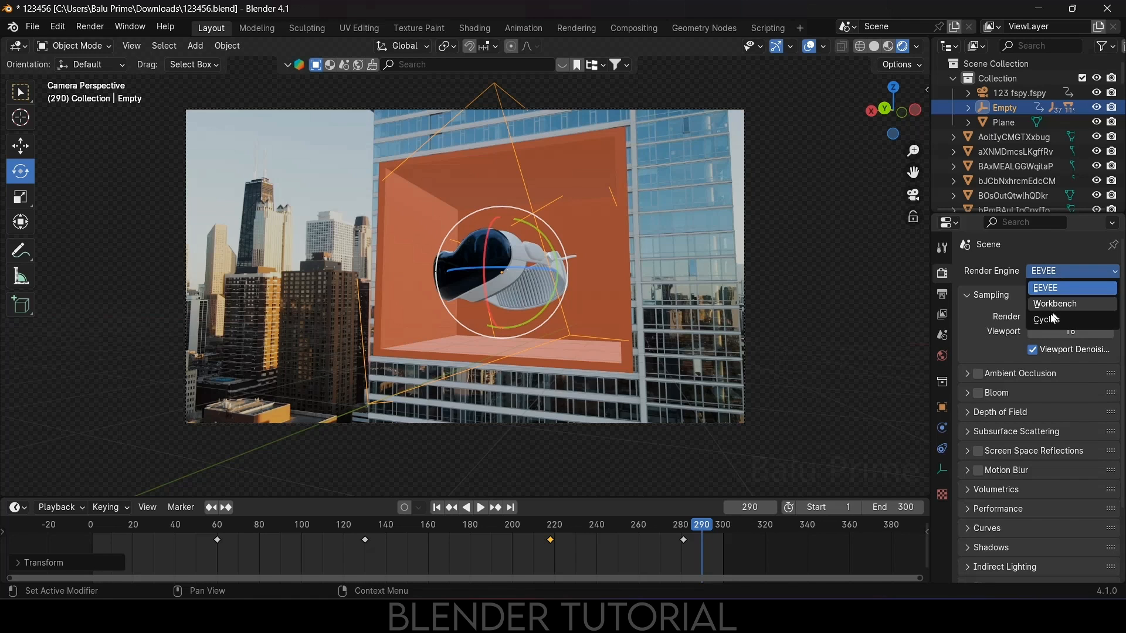
pyautogui.click(1045, 322)
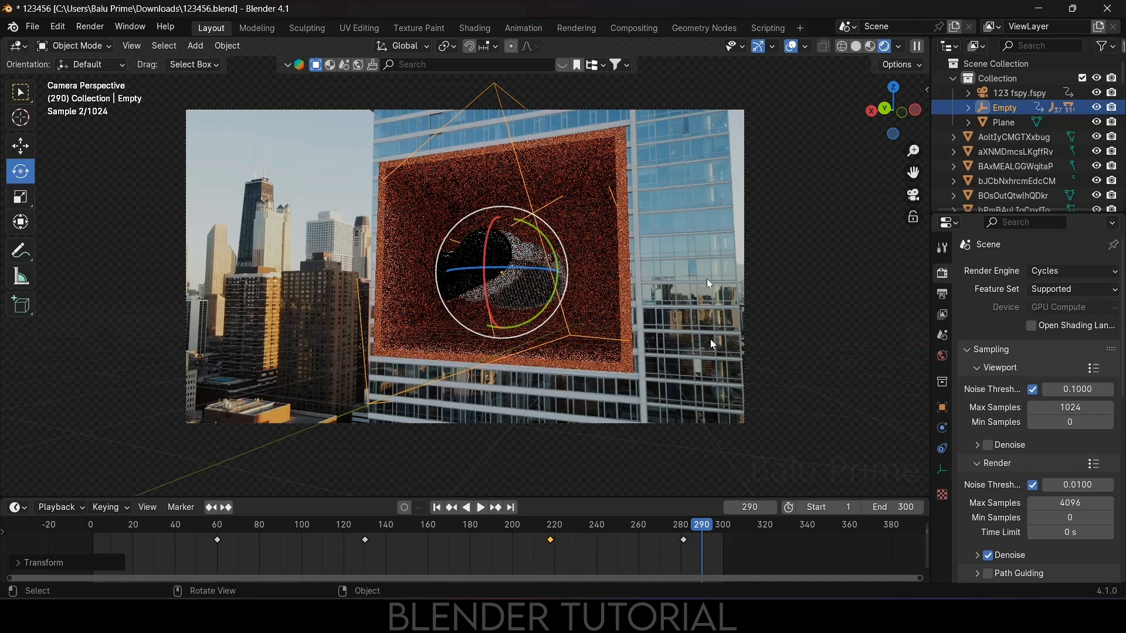
pyautogui.click(261, 526)
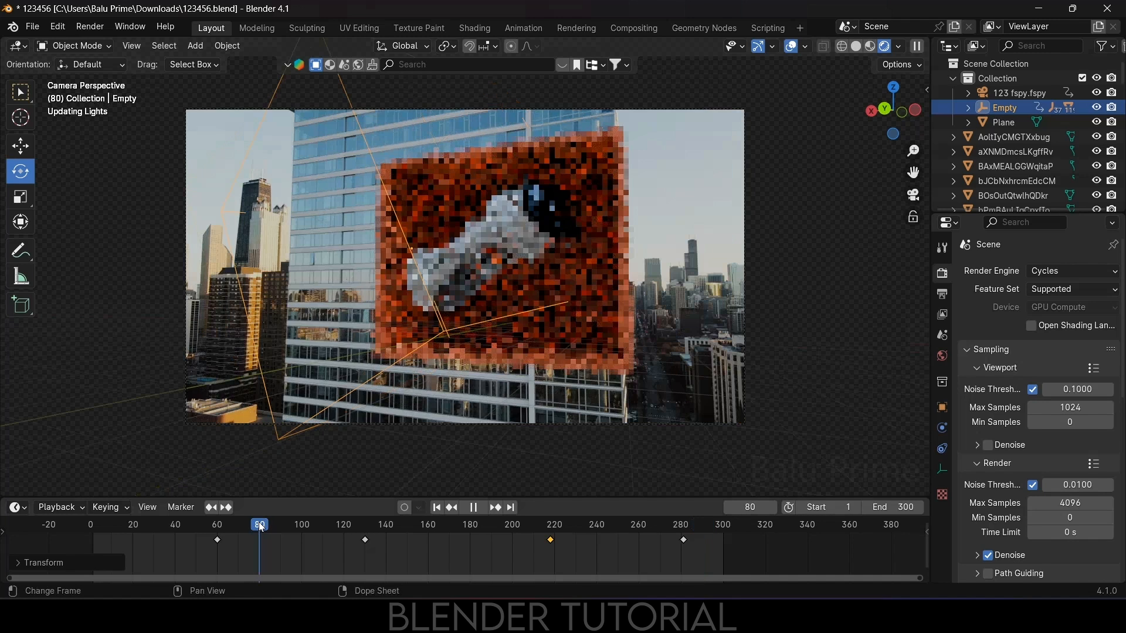
pyautogui.moveTo(263, 526); pyautogui.dragTo(420, 529)
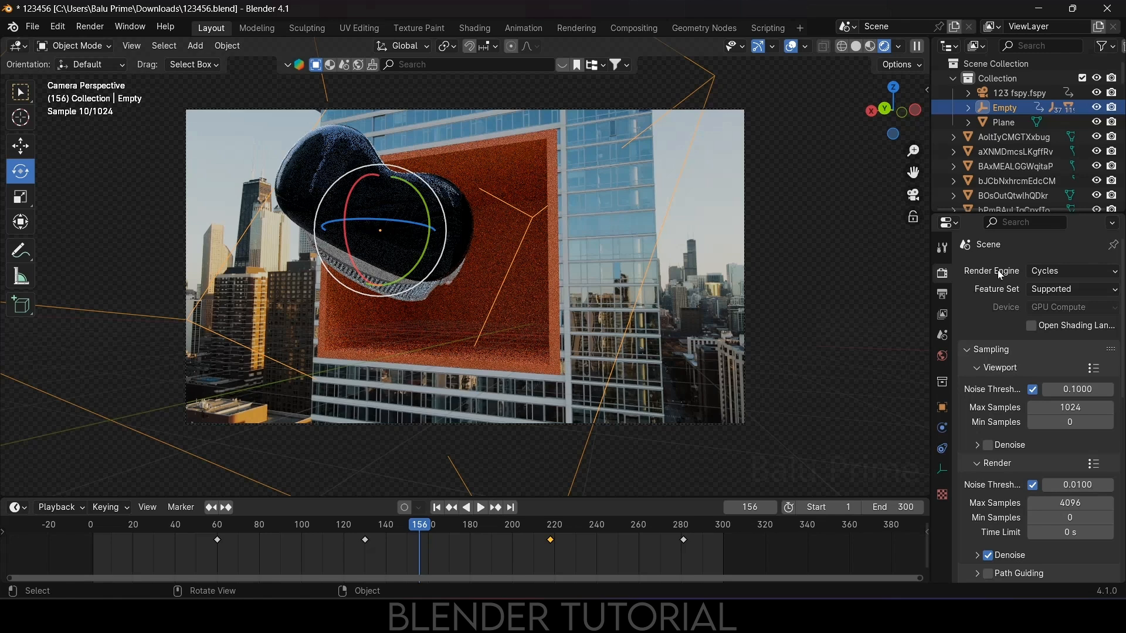
pyautogui.click(1060, 272)
pyautogui.click(1060, 287)
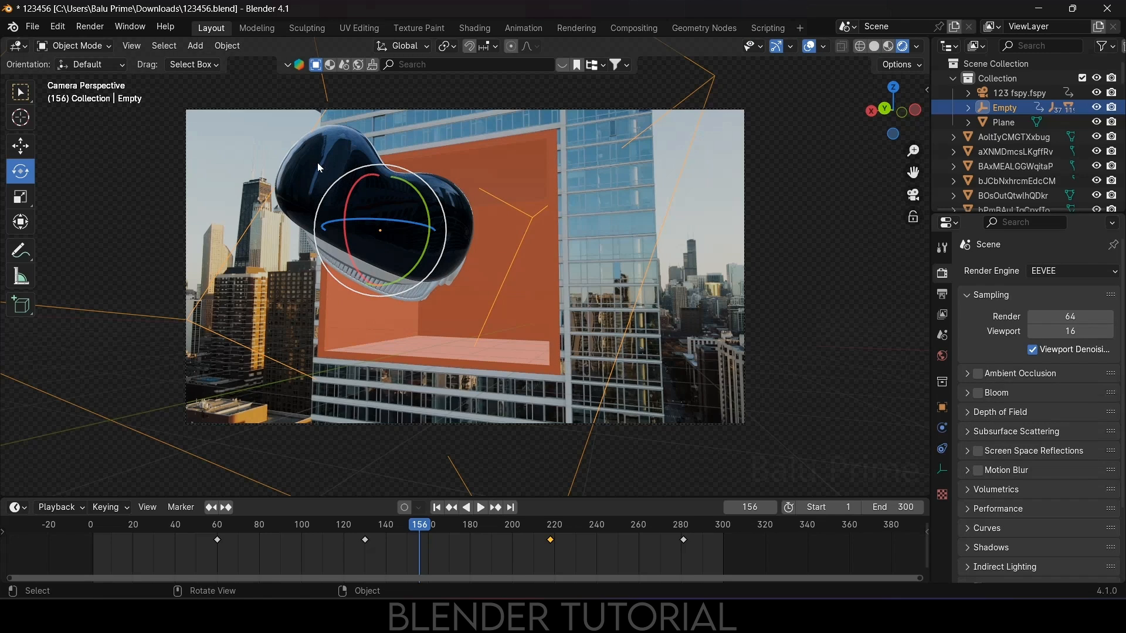
# - Give the headset's front visor material a dark indigo base color and a roughness of 0.129
pyautogui.click(318, 163)
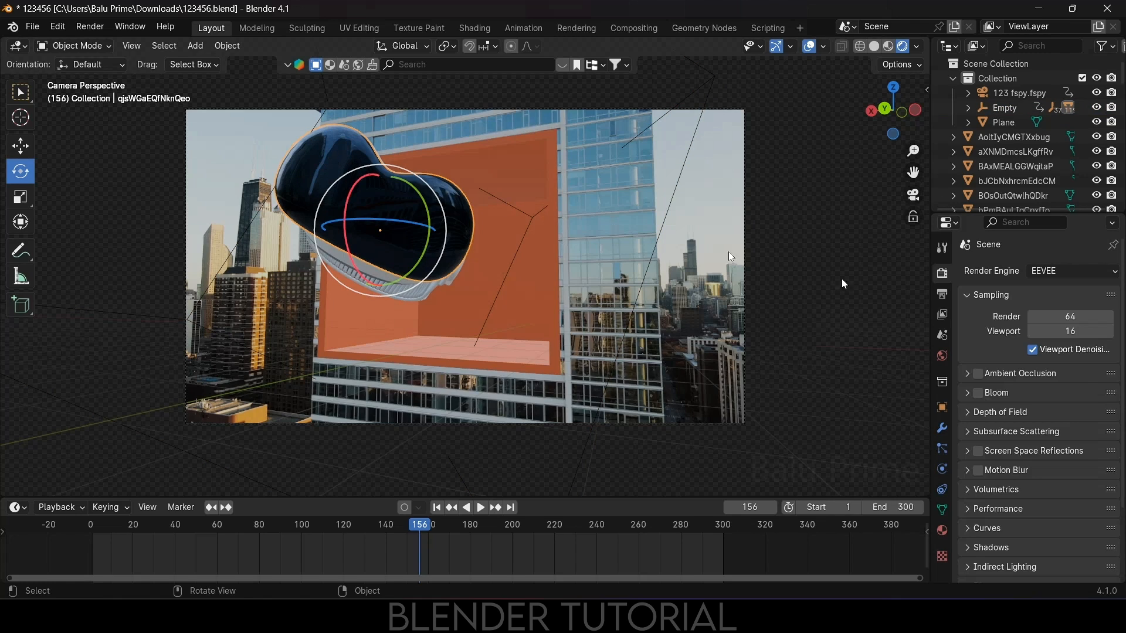
pyautogui.click(943, 531)
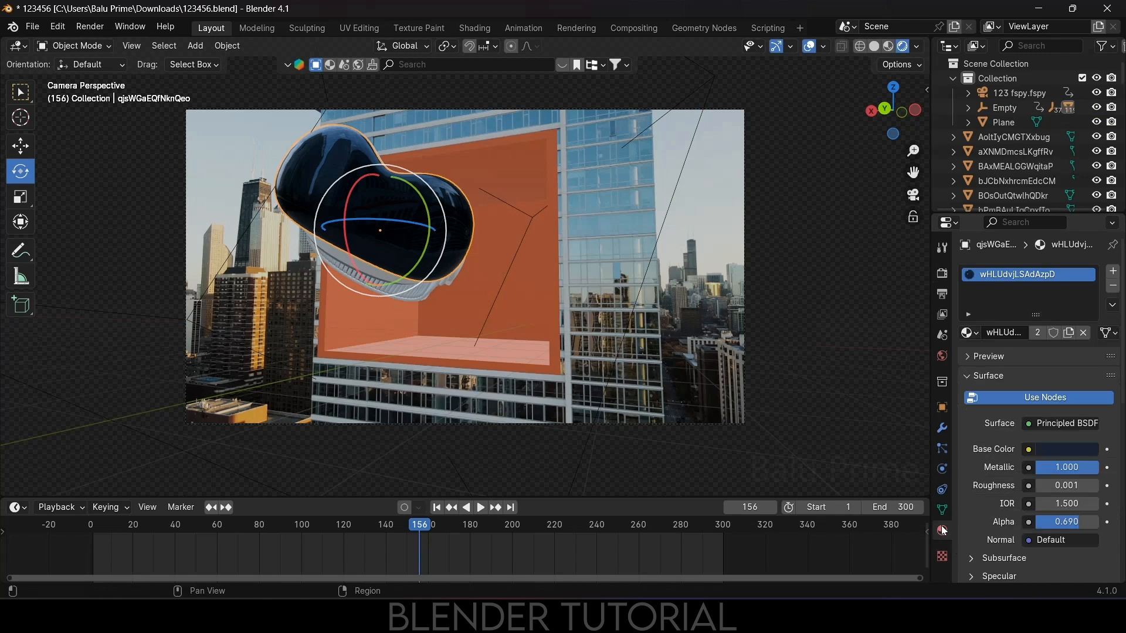
pyautogui.moveTo(1058, 492)
pyautogui.mouseDown()
pyautogui.moveTo(1041, 493)
pyautogui.moveTo(1073, 485)
pyautogui.mouseUp()
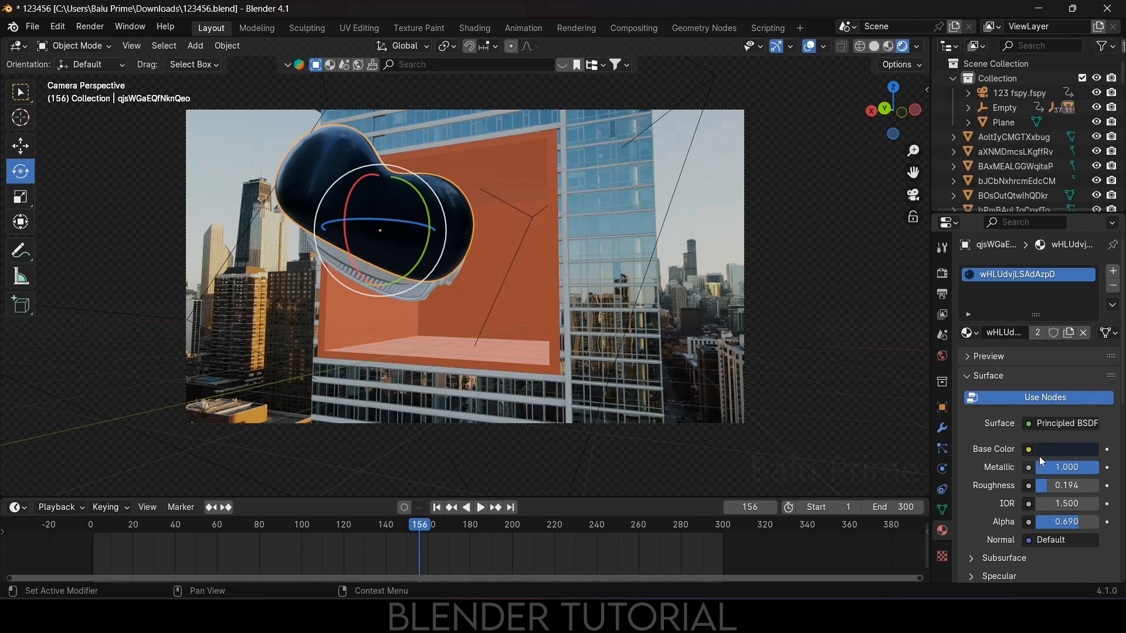
pyautogui.click(1063, 450)
pyautogui.moveTo(1086, 282)
pyautogui.mouseDown()
pyautogui.moveTo(1087, 264)
pyautogui.moveTo(1086, 287)
pyautogui.mouseUp()
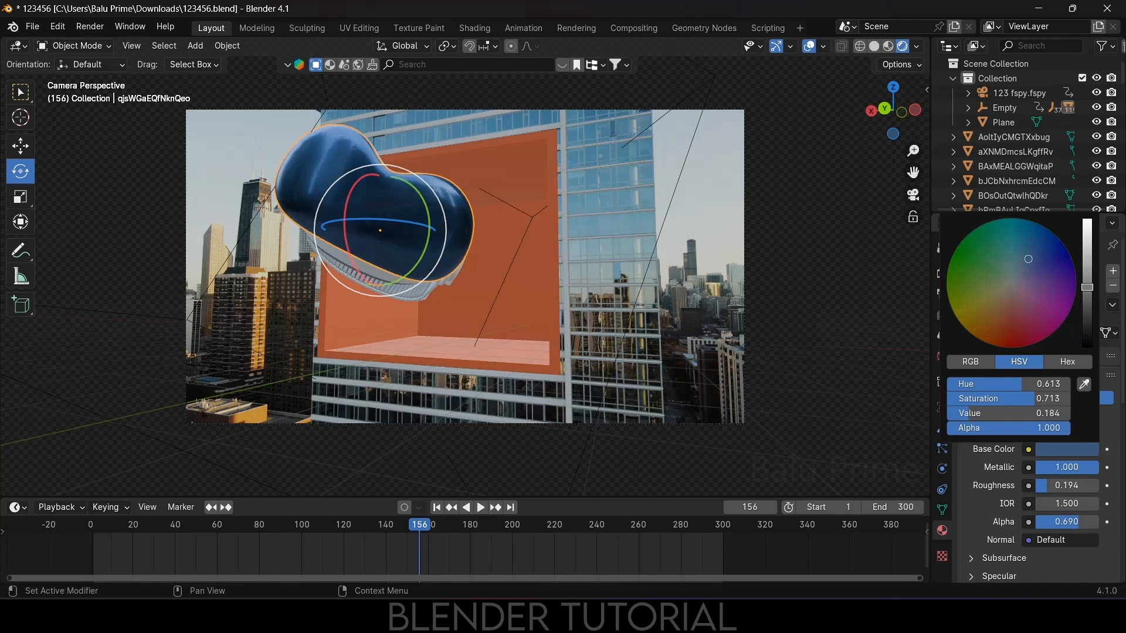
pyautogui.moveTo(1018, 286); pyautogui.dragTo(1018, 275)
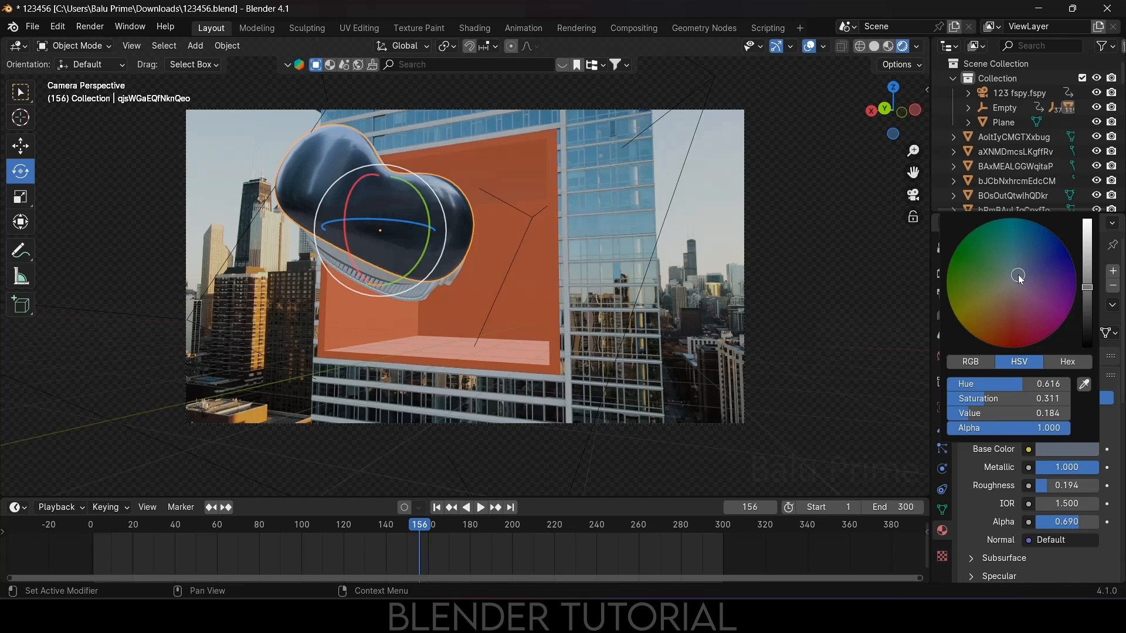
pyautogui.moveTo(1085, 287); pyautogui.dragTo(1086, 304)
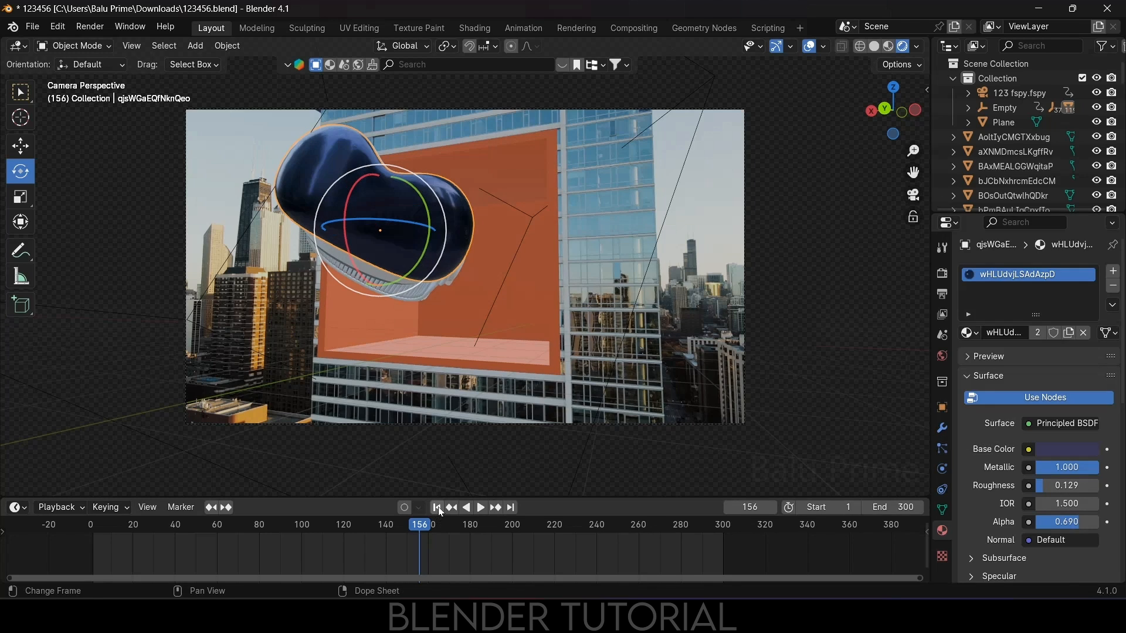
# - At the frame 60 keyframe, reposition the empty inside the box, scale it down and update its keyframe
pyautogui.click(437, 508)
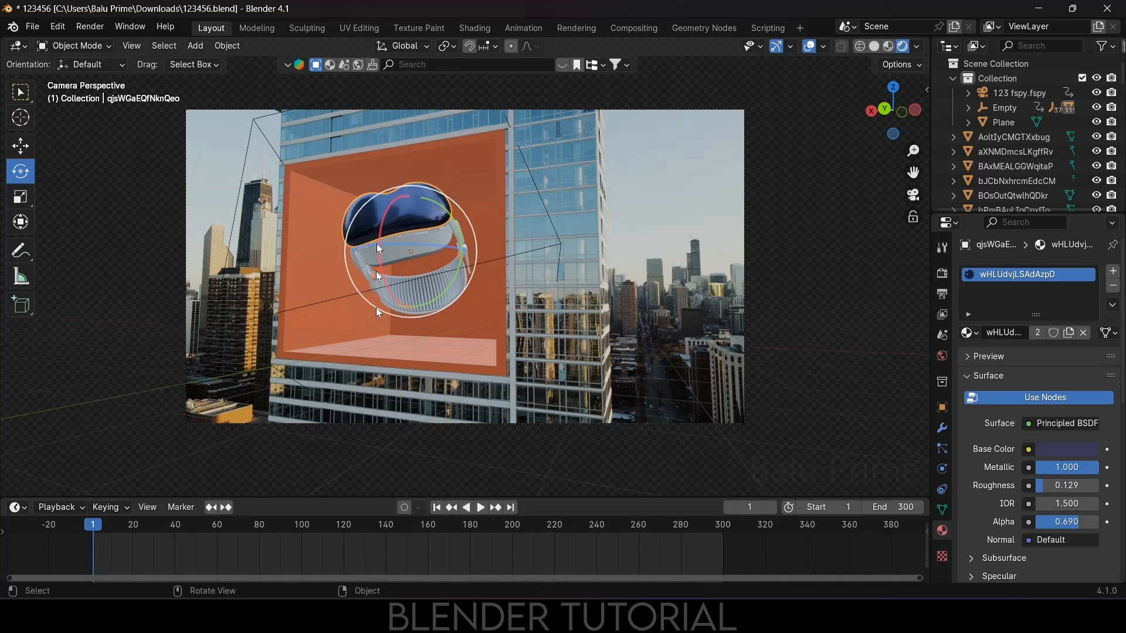
pyautogui.moveTo(660, 250); pyautogui.dragTo(606, 300, button='middle')
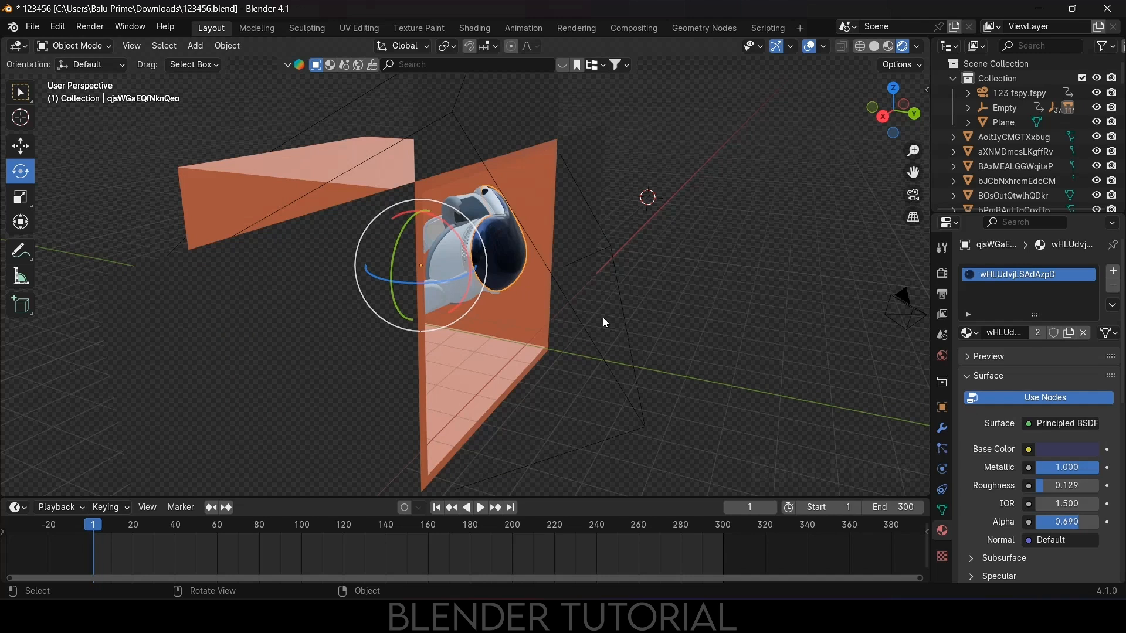
pyautogui.click(604, 353)
pyautogui.click(495, 507)
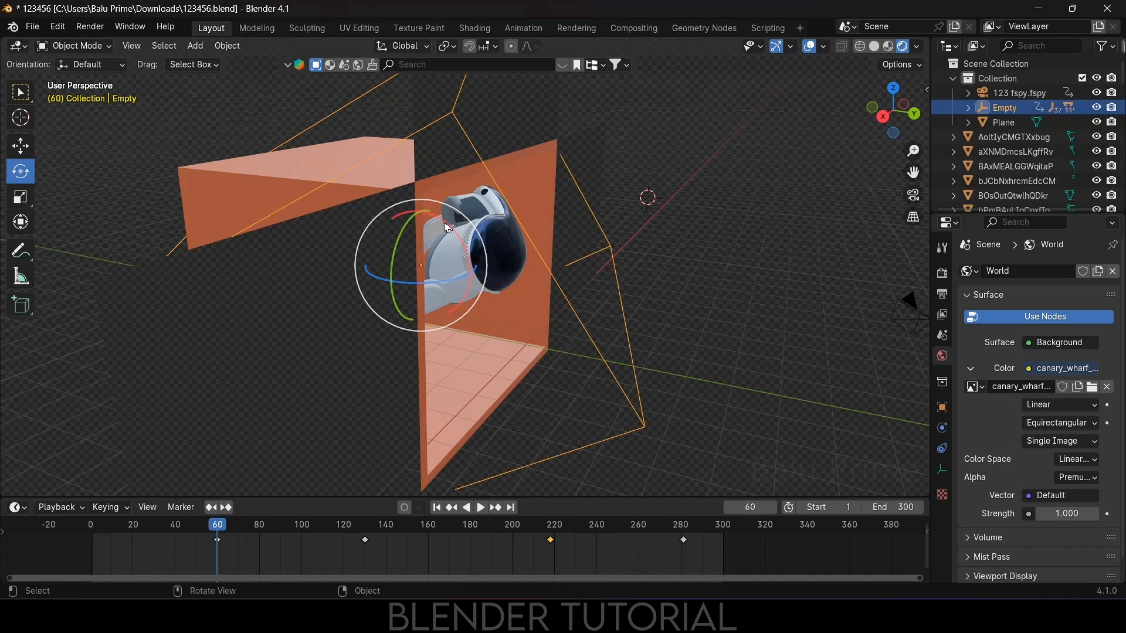
pyautogui.click(20, 147)
pyautogui.moveTo(473, 275); pyautogui.dragTo(489, 339)
pyautogui.press('s')
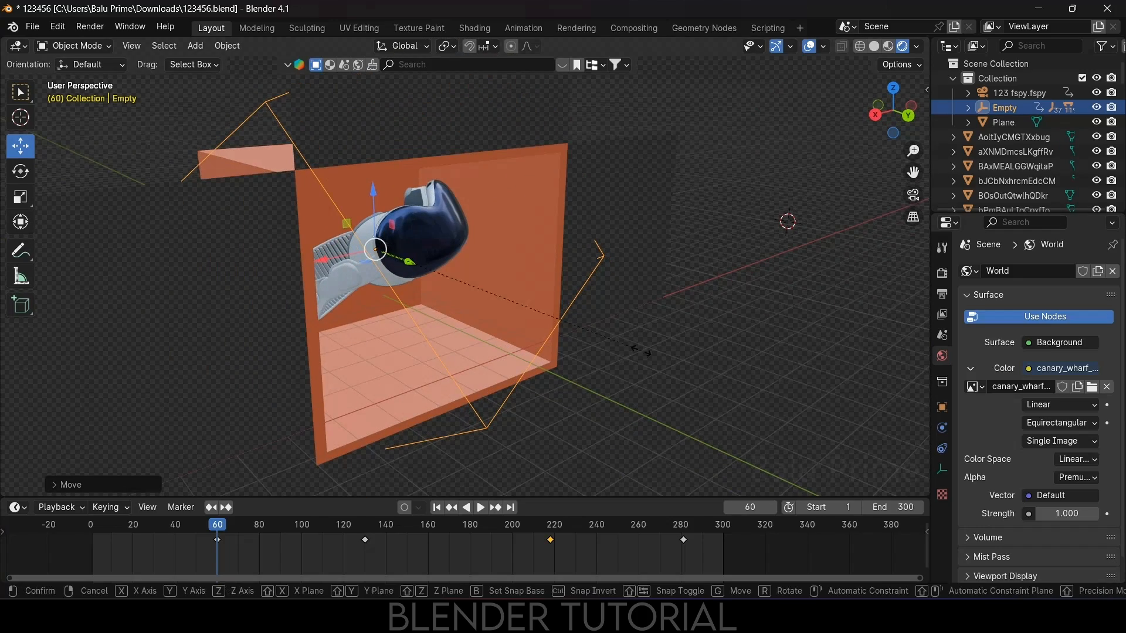
pyautogui.click(558, 346)
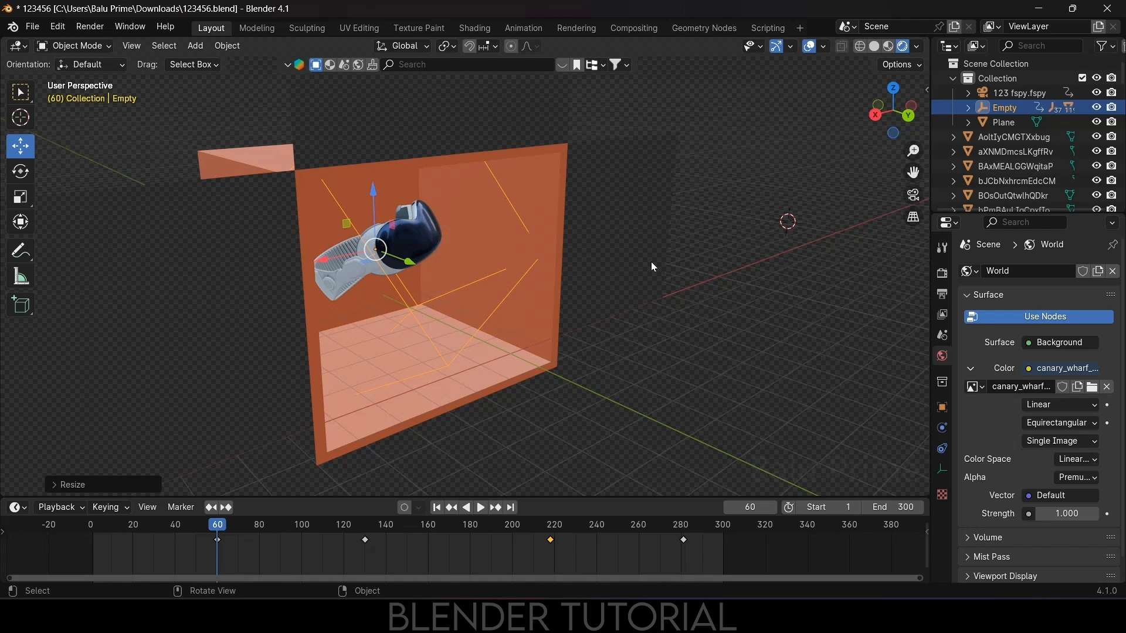
pyautogui.press('i')
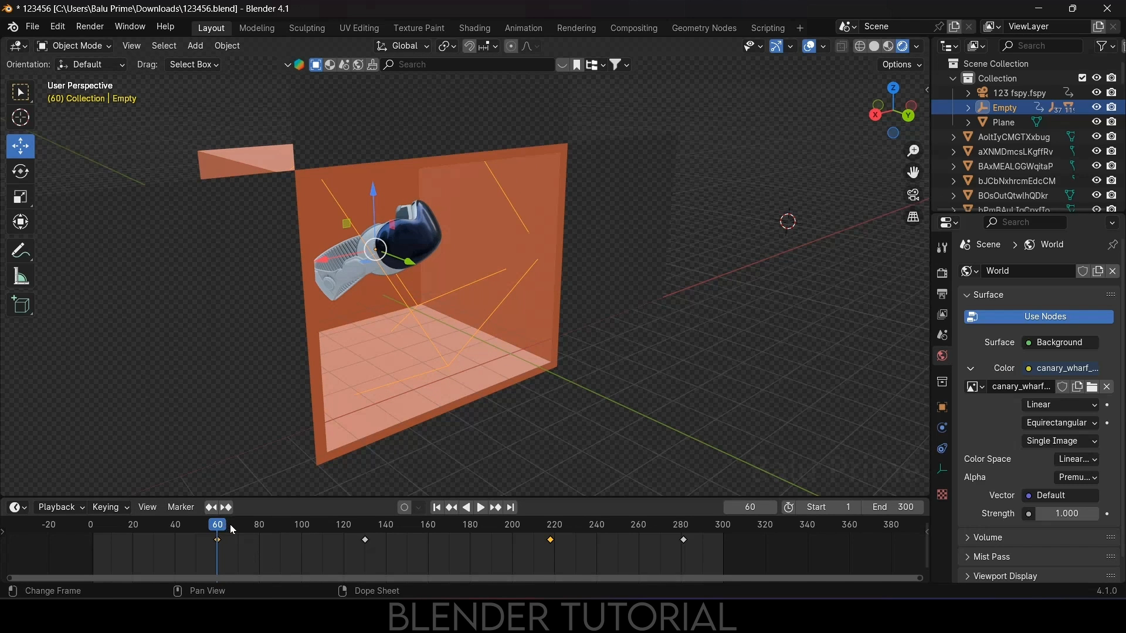
# - Add a plane and move it about 16 m along X into the box below the headset
pyautogui.moveTo(524, 385)
pyautogui.mouseDown(button='middle')
pyautogui.moveTo(551, 385)
pyautogui.moveTo(526, 385)
pyautogui.mouseUp(button='middle')
pyautogui.moveTo(509, 348); pyautogui.dragTo(220, 34, button='middle')
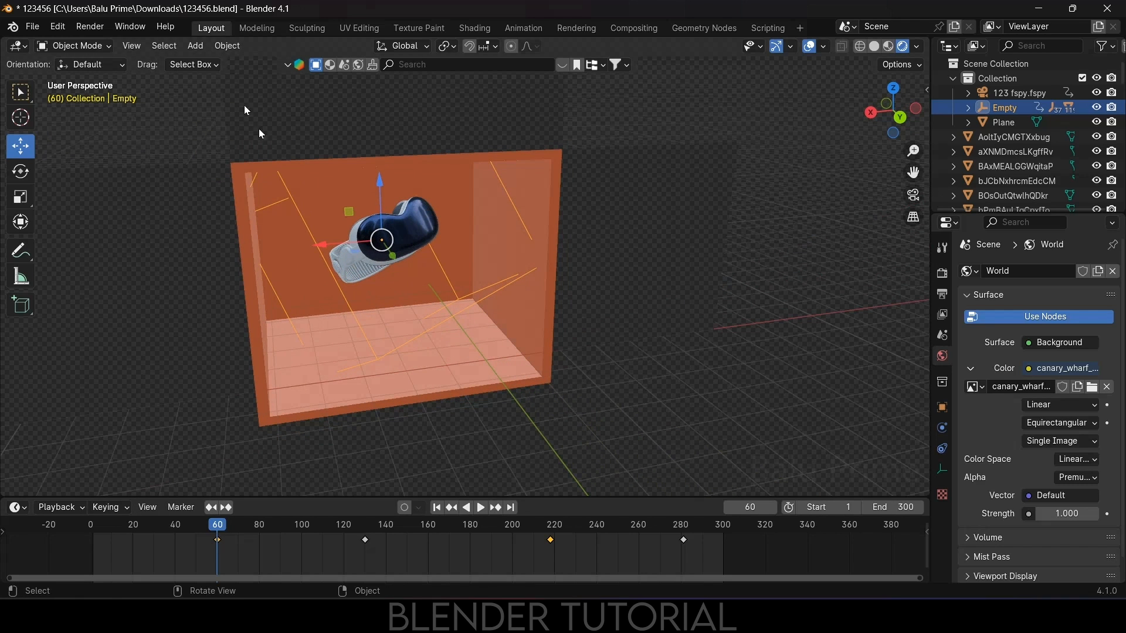
pyautogui.click(195, 46)
pyautogui.moveTo(246, 63)
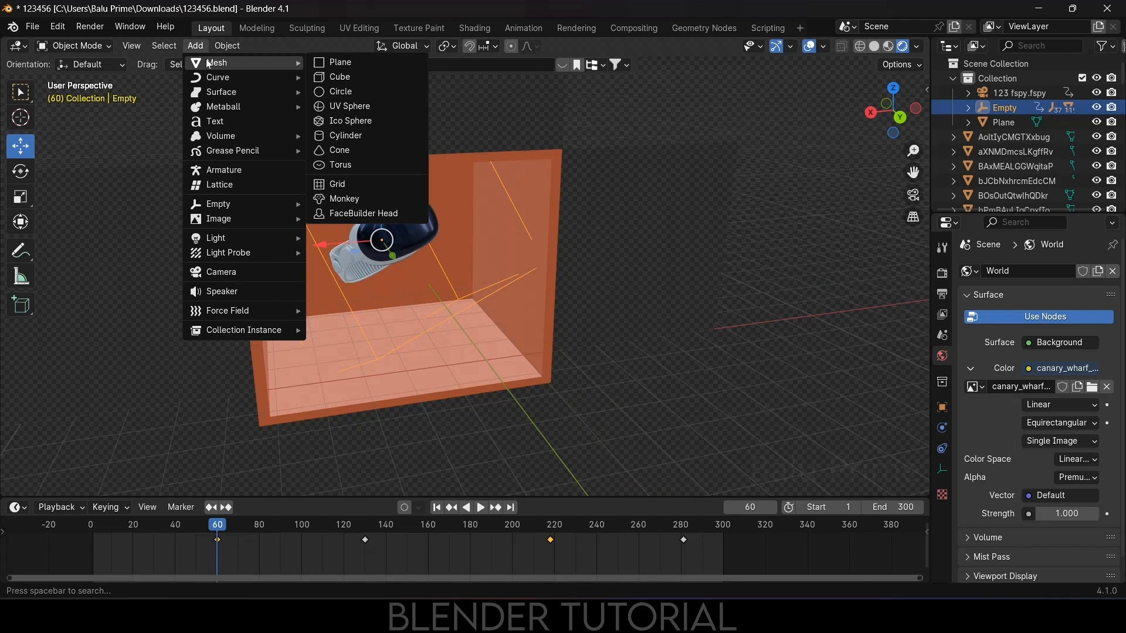
pyautogui.click(341, 66)
pyautogui.moveTo(504, 208); pyautogui.dragTo(629, 399, button='middle')
pyautogui.press('g')
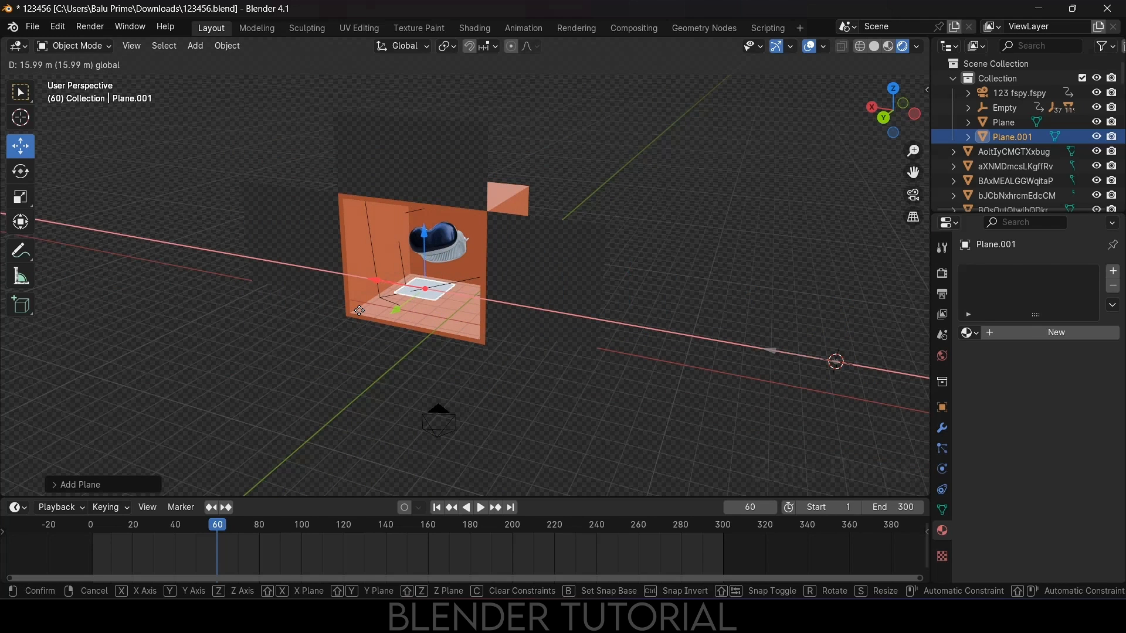
pyautogui.click(749, 387)
# - Rotate the new plane 90° about the X axis so it stands upright, and scale it up evenly
pyautogui.write('rx90')
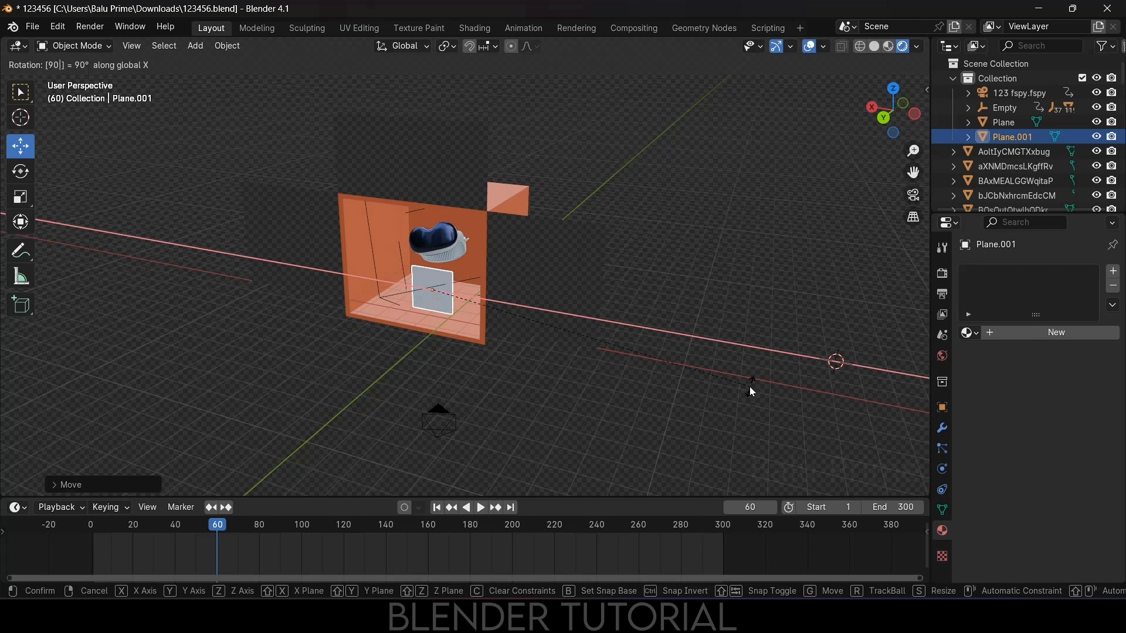
pyautogui.press('Return')
pyautogui.press('s')
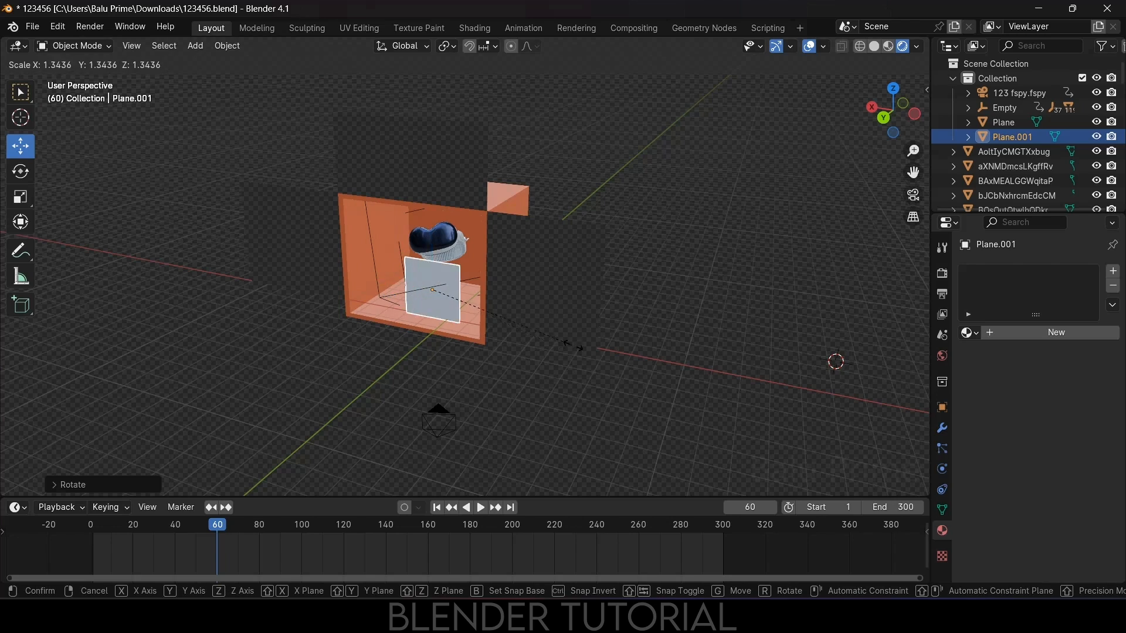
pyautogui.click(788, 368)
# - Shift the upright plane along X over the box's opening, stretch it along X and raise it to the opening's upper edge
pyautogui.moveTo(635, 357); pyautogui.dragTo(463, 343, button='middle')
pyautogui.press('g')
pyautogui.press('x')
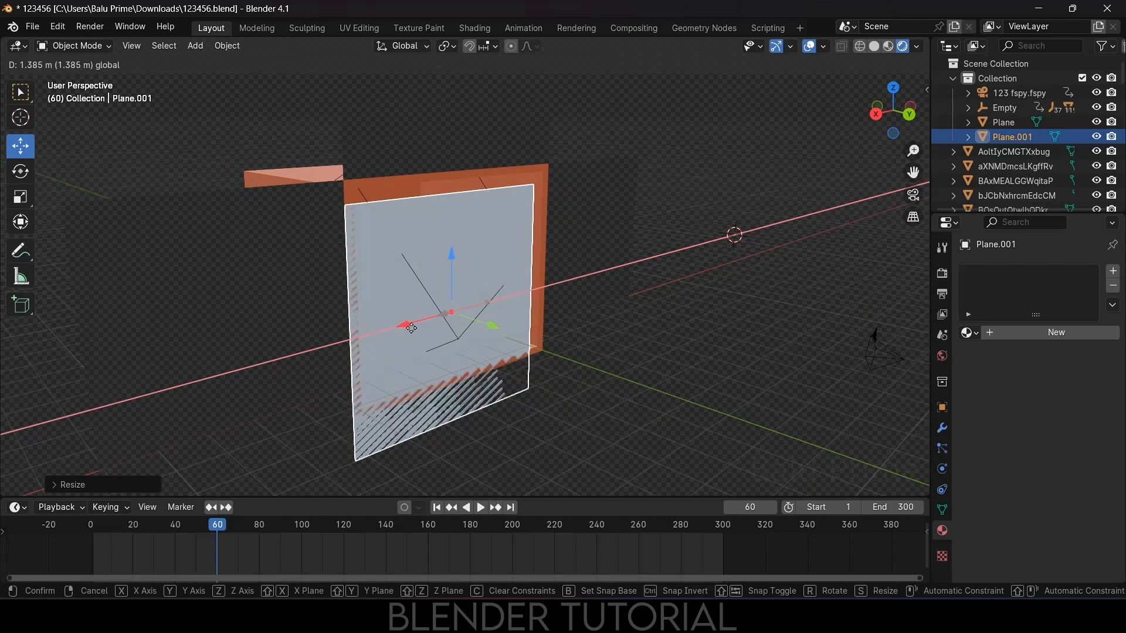
pyautogui.click(567, 376)
pyautogui.moveTo(567, 376); pyautogui.dragTo(533, 371, button='middle')
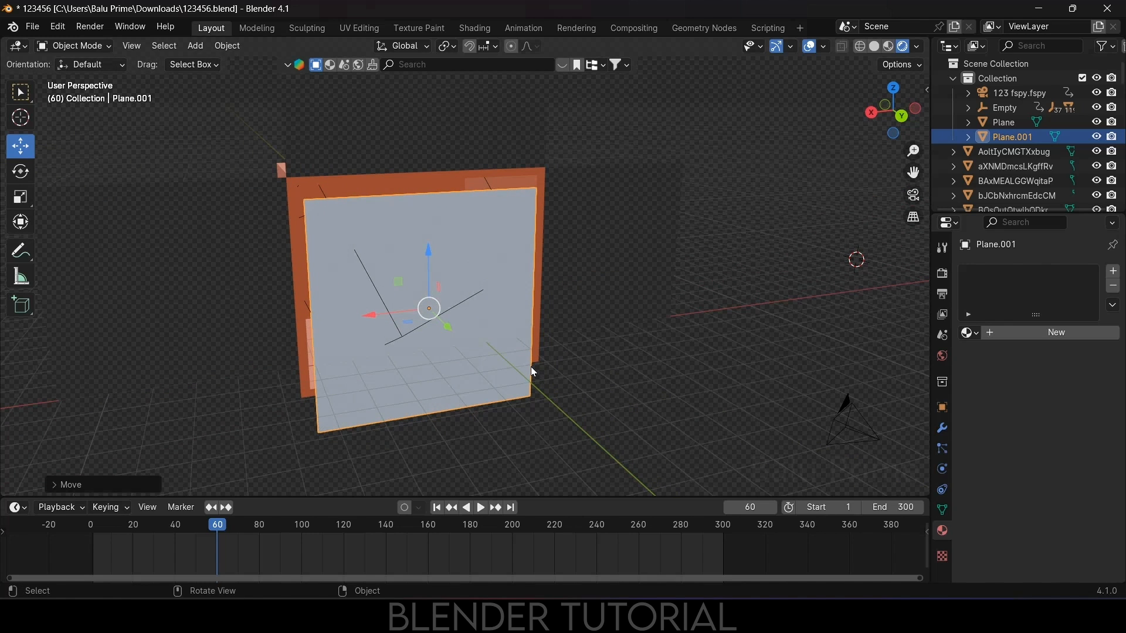
pyautogui.press('s')
pyautogui.press('x')
pyautogui.click(538, 364)
pyautogui.moveTo(428, 256); pyautogui.dragTo(428, 237)
# - Fit the plane over the box's front opening, adjusting its X scale to about 3.44 and its position
pyautogui.moveTo(644, 337)
pyautogui.mouseDown(button='middle')
pyautogui.moveTo(624, 335)
pyautogui.moveTo(627, 344)
pyautogui.mouseUp(button='middle')
pyautogui.press('s')
pyautogui.press('x')
pyautogui.click(469, 318)
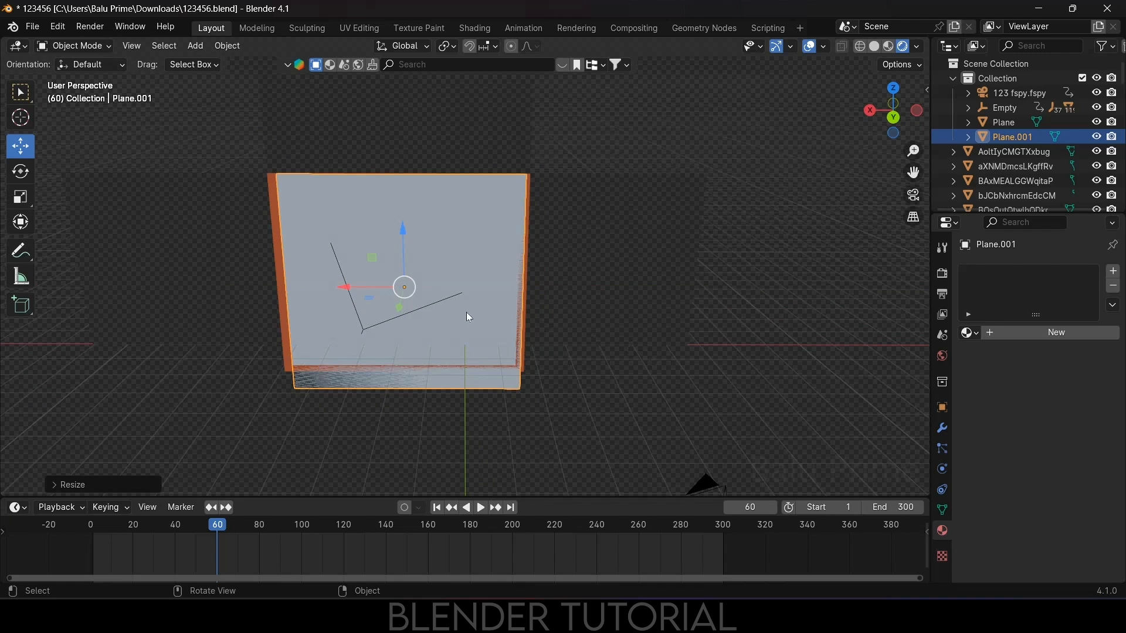
pyautogui.moveTo(361, 288); pyautogui.dragTo(402, 339)
pyautogui.moveTo(402, 339); pyautogui.dragTo(532, 329, button='middle')
pyautogui.moveTo(532, 328); pyautogui.dragTo(527, 327)
pyautogui.moveTo(582, 350); pyautogui.dragTo(457, 325, button='middle')
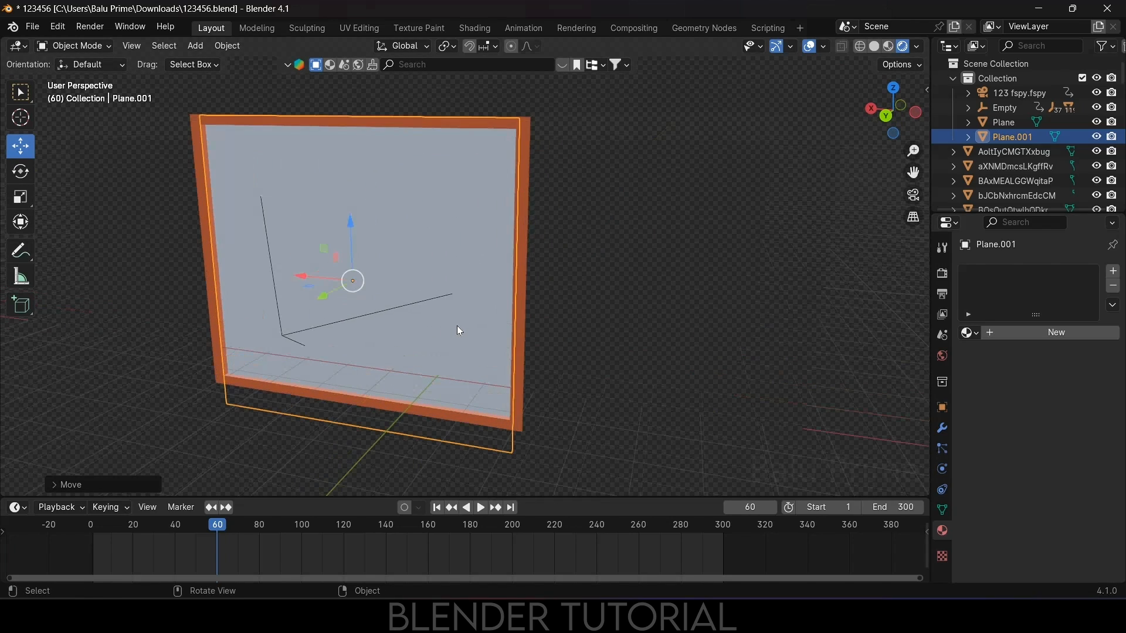
pyautogui.moveTo(391, 230)
pyautogui.mouseDown(button='middle')
pyautogui.moveTo(368, 228)
pyautogui.moveTo(385, 230)
pyautogui.mouseUp(button='middle')
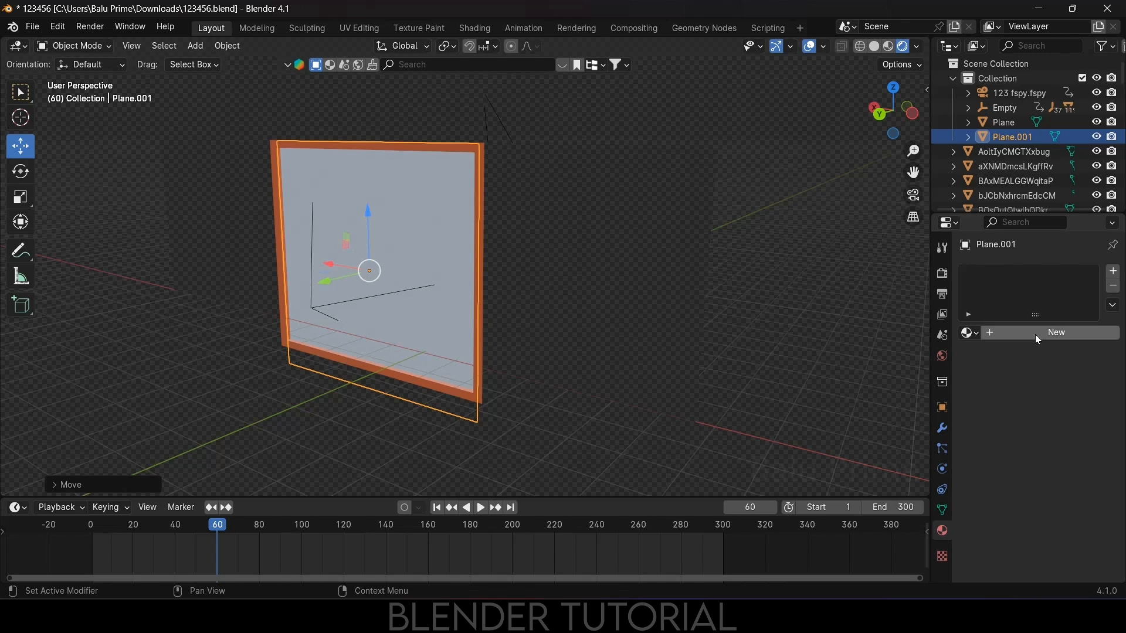
# - Add a Solidify modifier with a thickness of -0.03 m to the plane and apply it
pyautogui.click(942, 428)
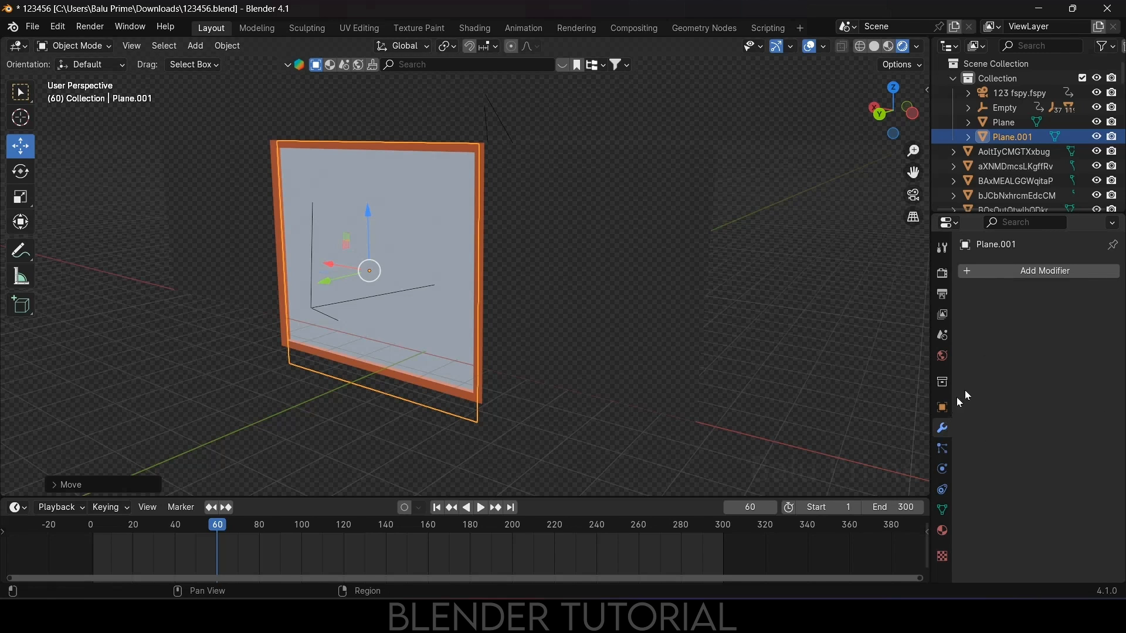
pyautogui.click(1034, 271)
pyautogui.moveTo(987, 317)
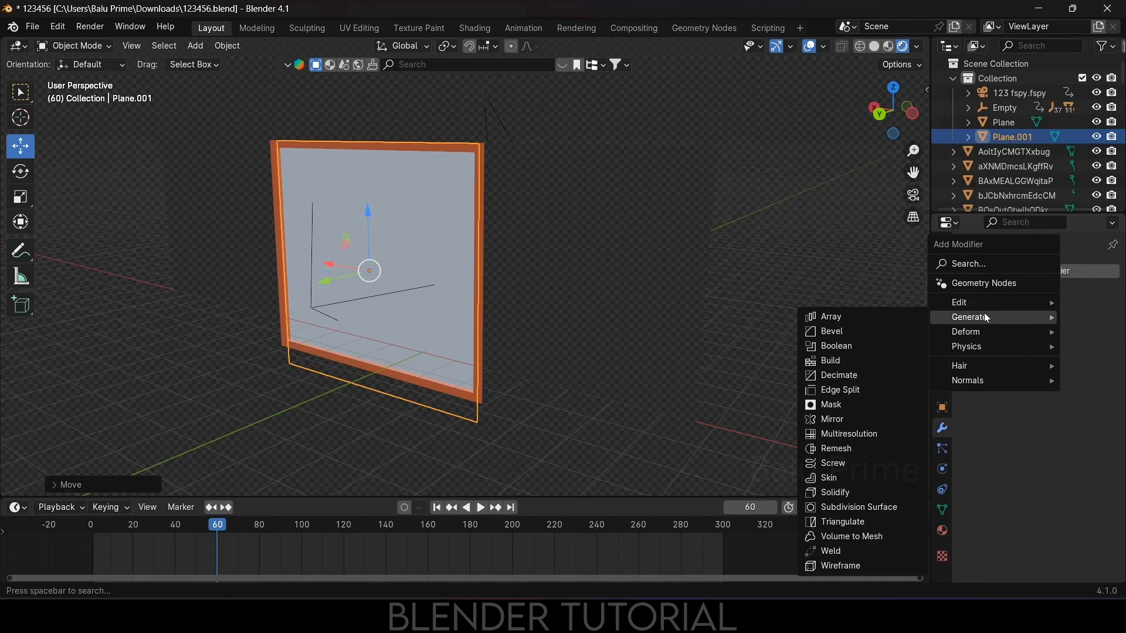
pyautogui.click(835, 493)
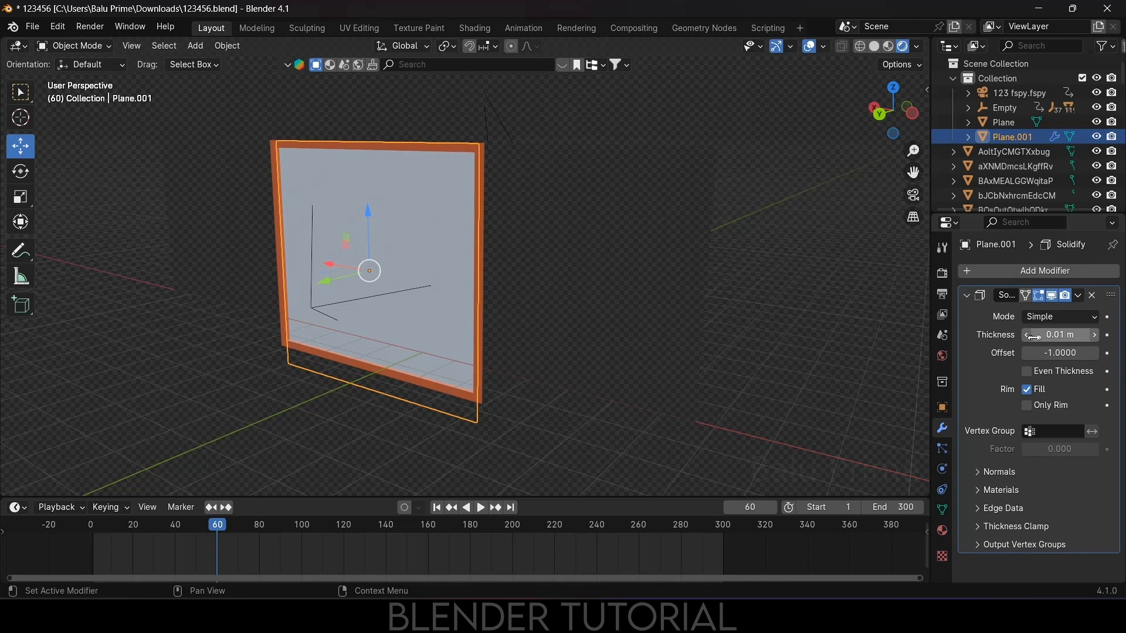
pyautogui.moveTo(1027, 343); pyautogui.dragTo(997, 343)
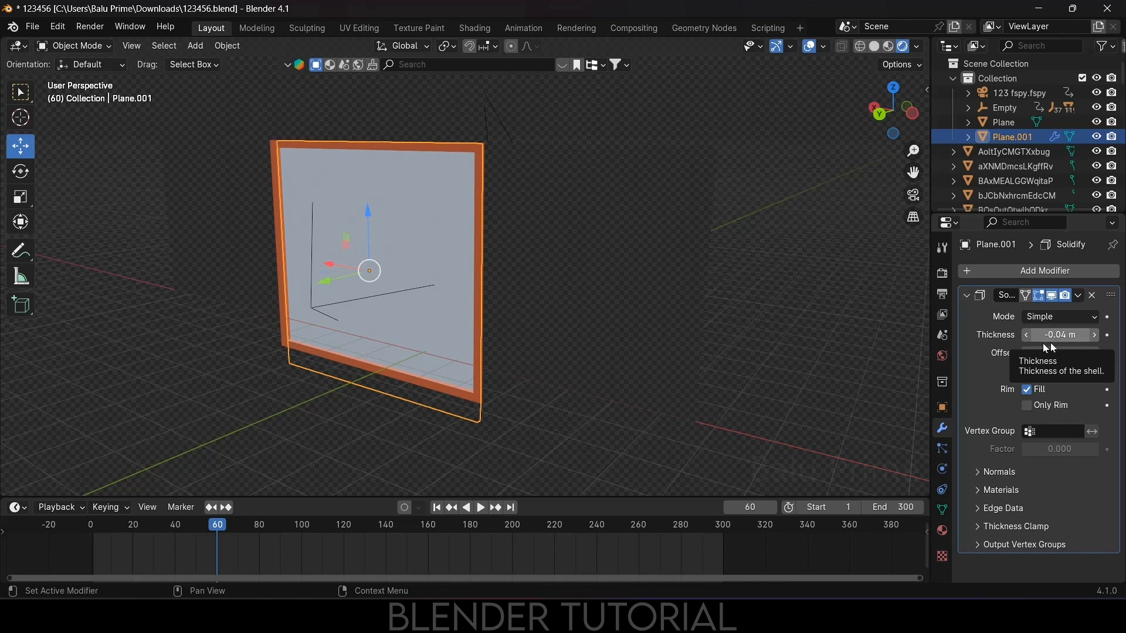
pyautogui.moveTo(1045, 336); pyautogui.dragTo(1059, 336)
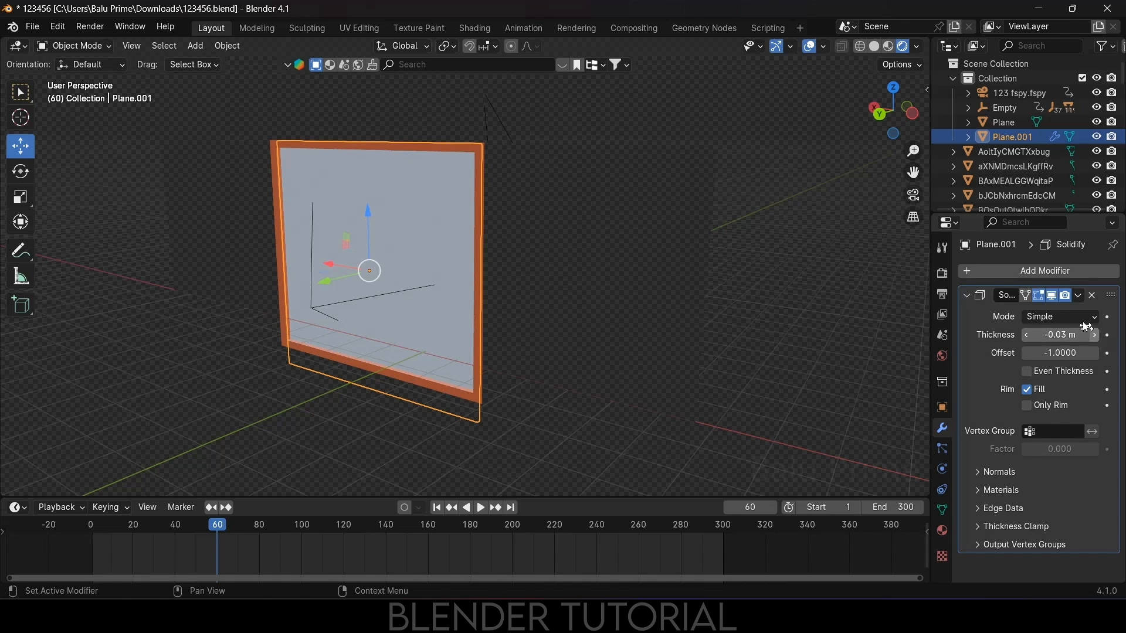
pyautogui.click(1078, 297)
pyautogui.click(1030, 314)
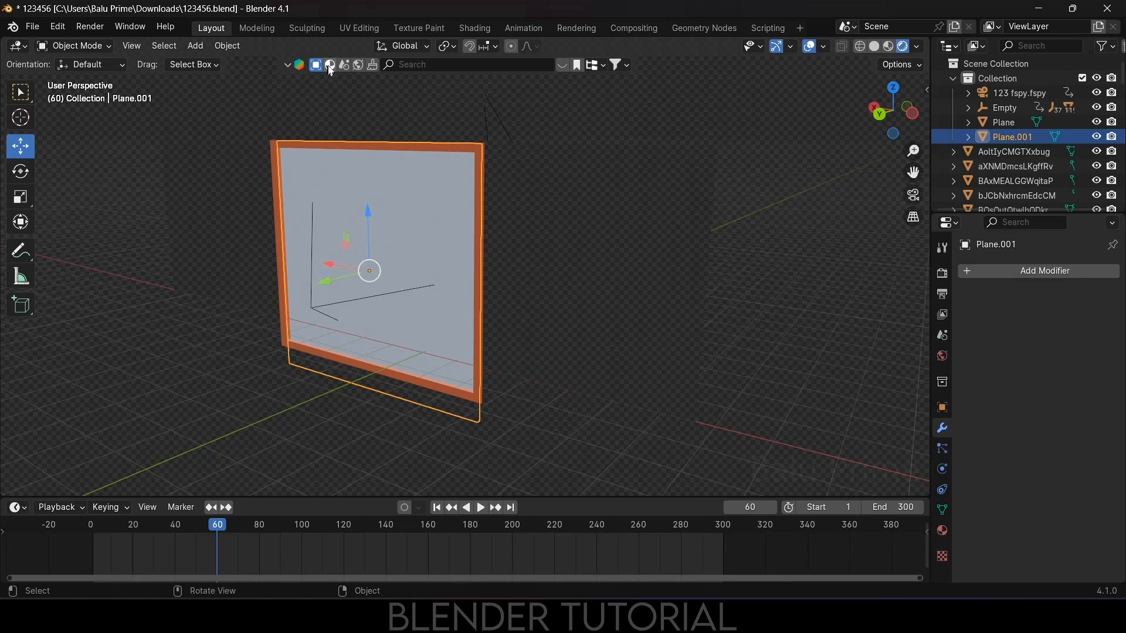
# - Search the online material library for glass and assign the Leaded Glass material to the plane
pyautogui.click(437, 66)
pyautogui.write('glass')
pyautogui.press('Return')
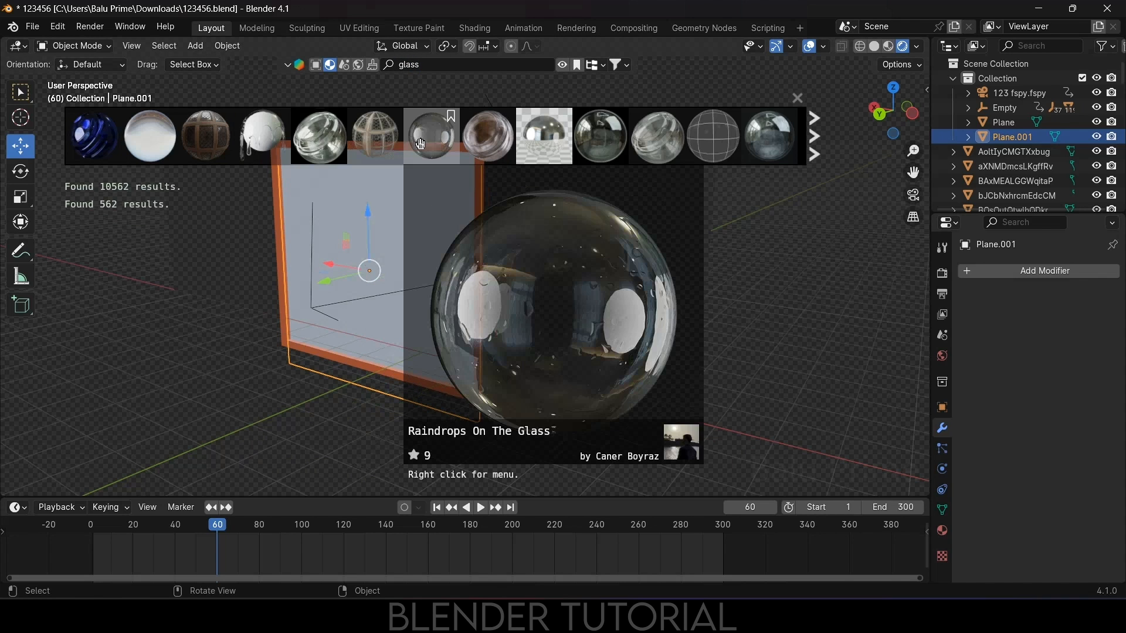
pyautogui.click(814, 136)
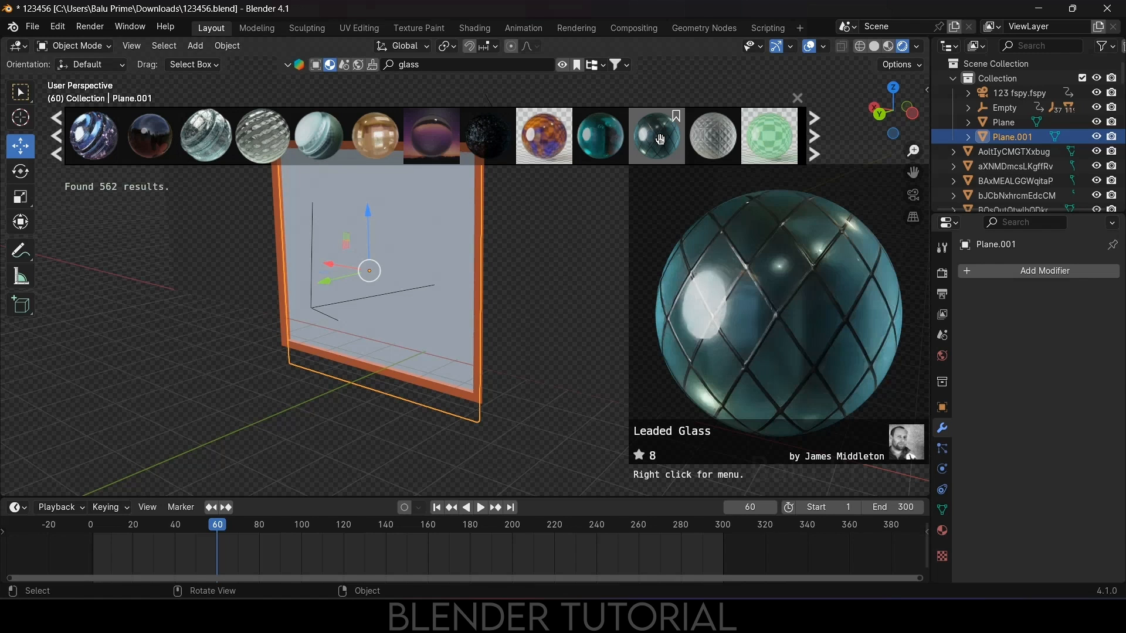
pyautogui.moveTo(660, 139); pyautogui.dragTo(373, 251)
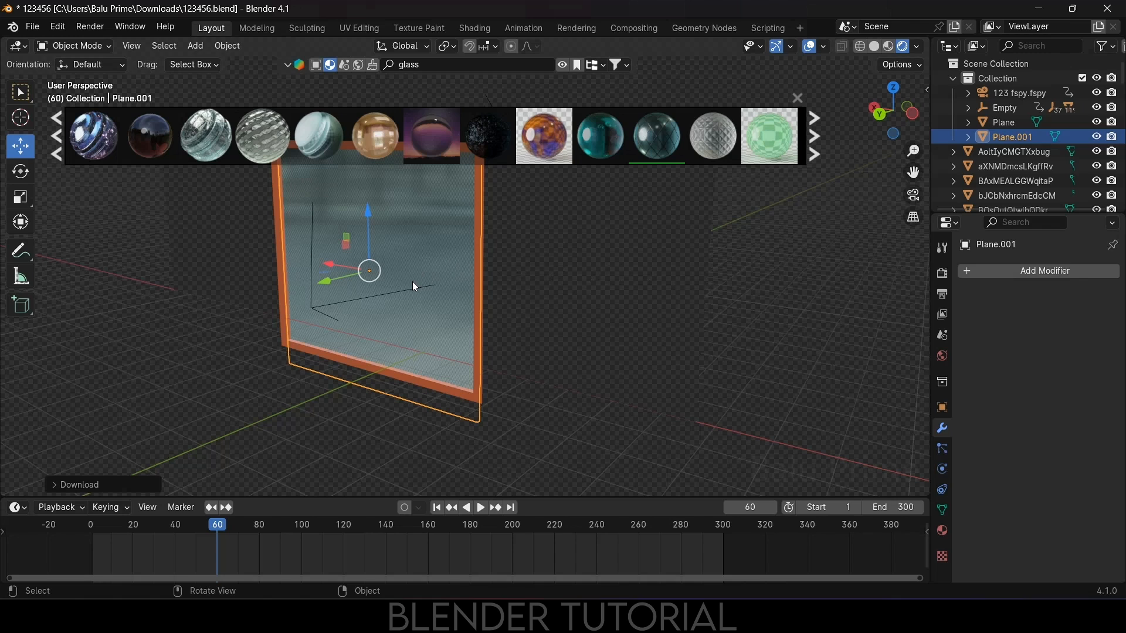
# - Keyframe the closed glass plane's location, rotation and scale at frames 1 and 20
pyautogui.click(437, 508)
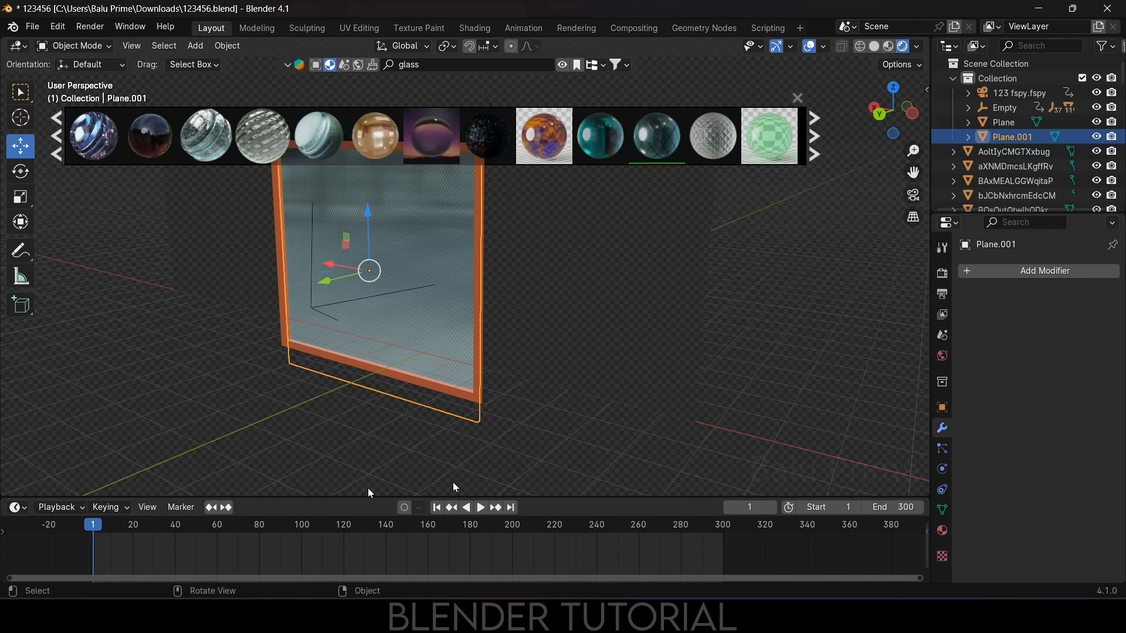
pyautogui.press('i')
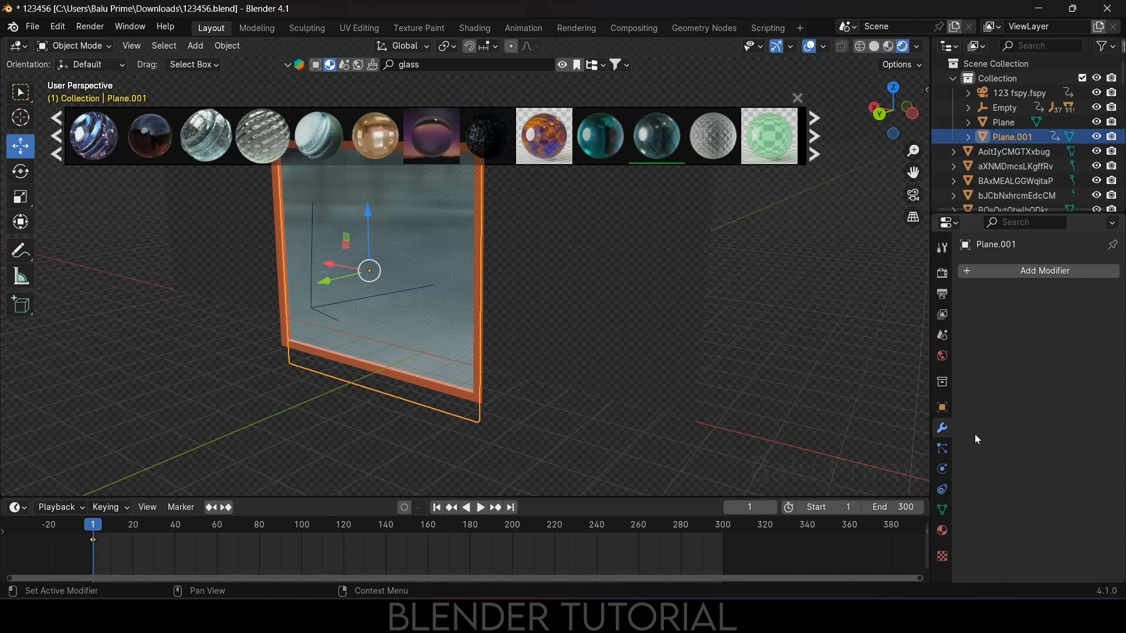
pyautogui.click(942, 408)
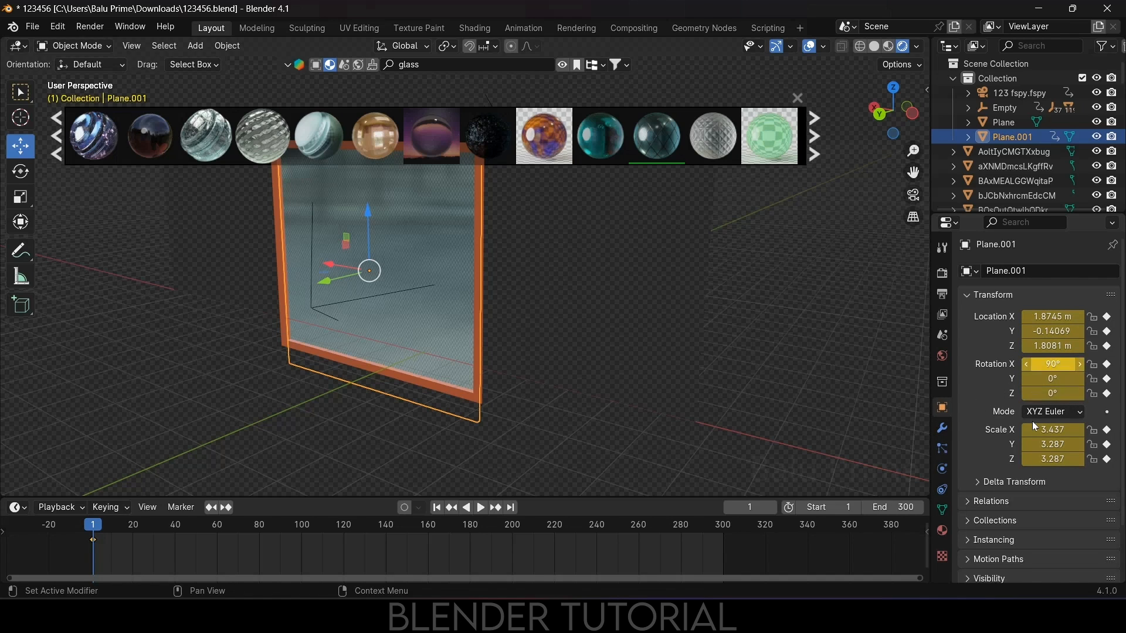
pyautogui.moveTo(138, 526); pyautogui.dragTo(133, 551)
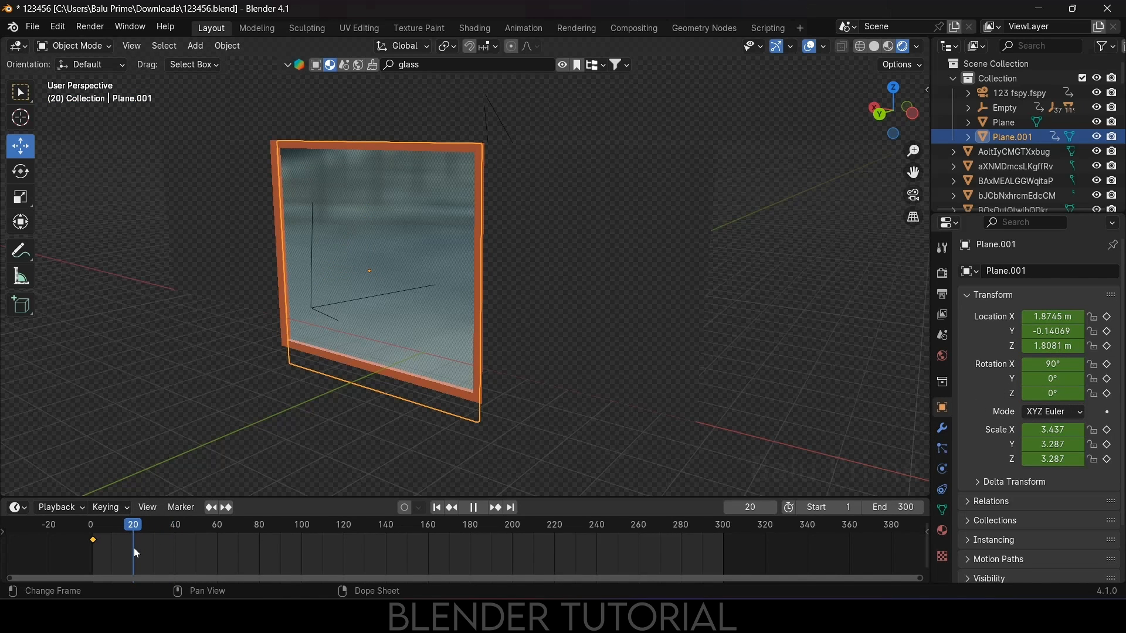
pyautogui.moveTo(134, 547); pyautogui.dragTo(133, 548)
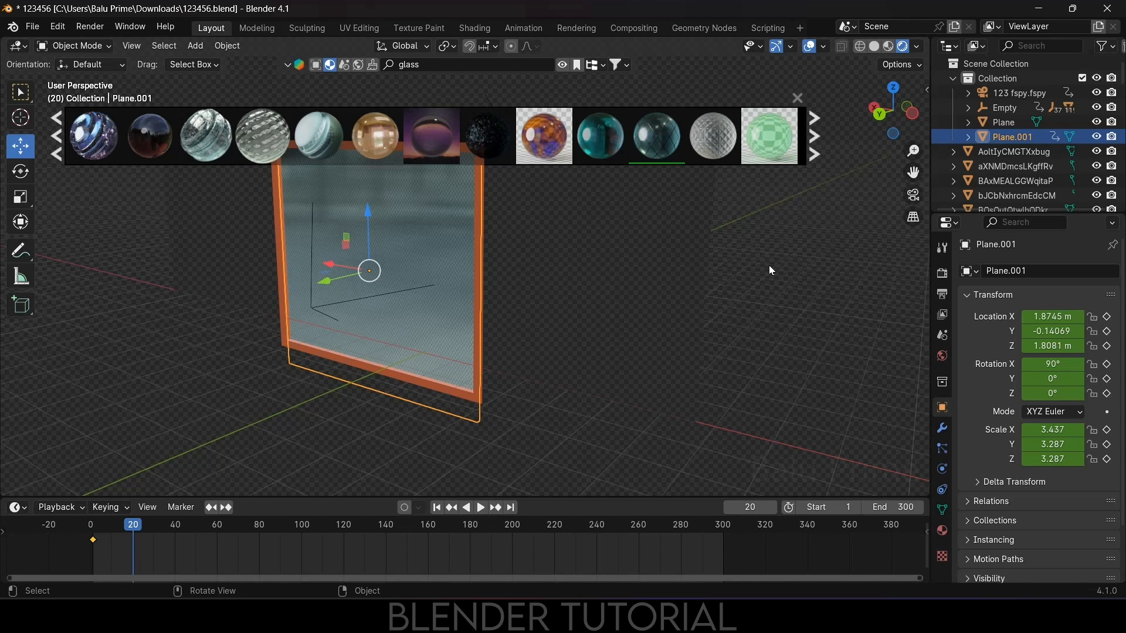
pyautogui.press('i')
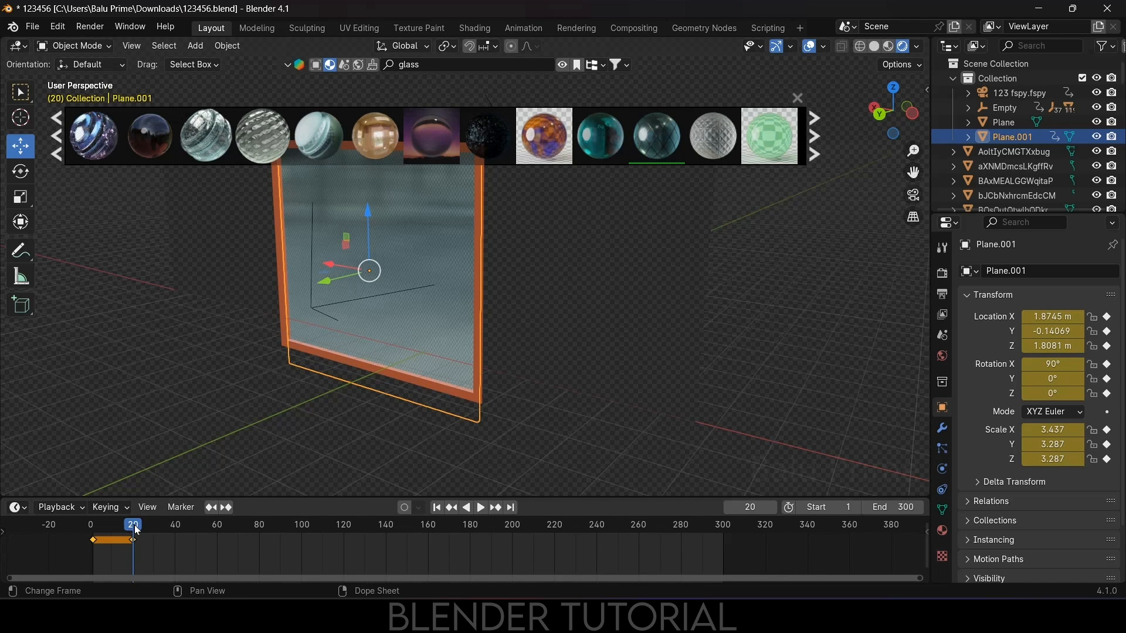
# - At frame 50, lower the glass plane below the box to about Z -4.05 m and keyframe it
pyautogui.moveTo(136, 530); pyautogui.dragTo(154, 532)
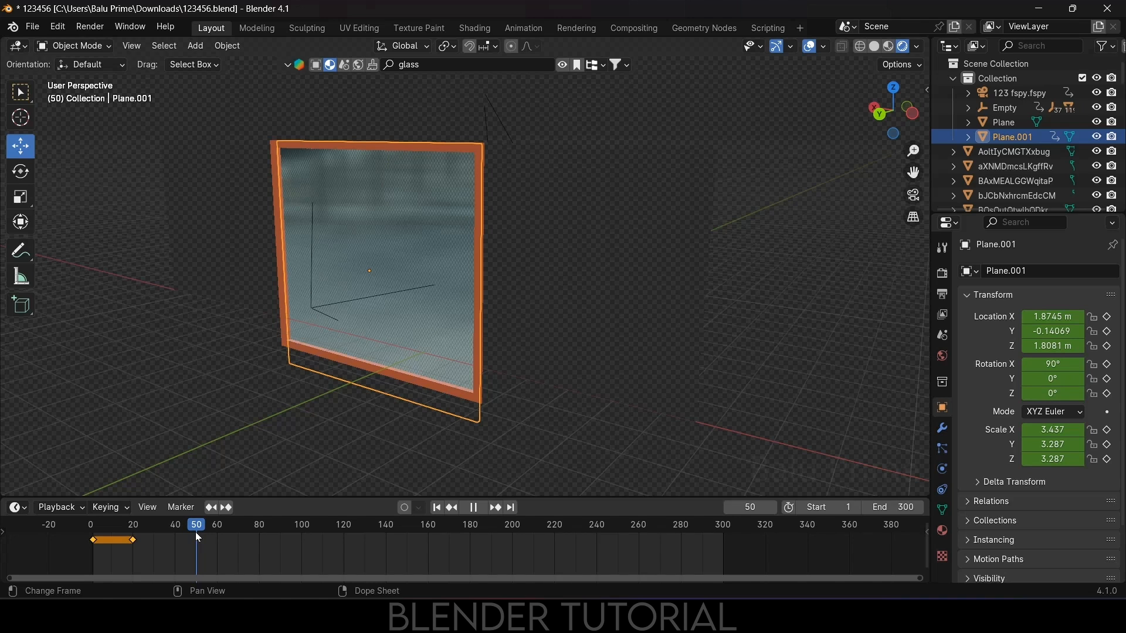
pyautogui.moveTo(196, 533); pyautogui.dragTo(196, 533)
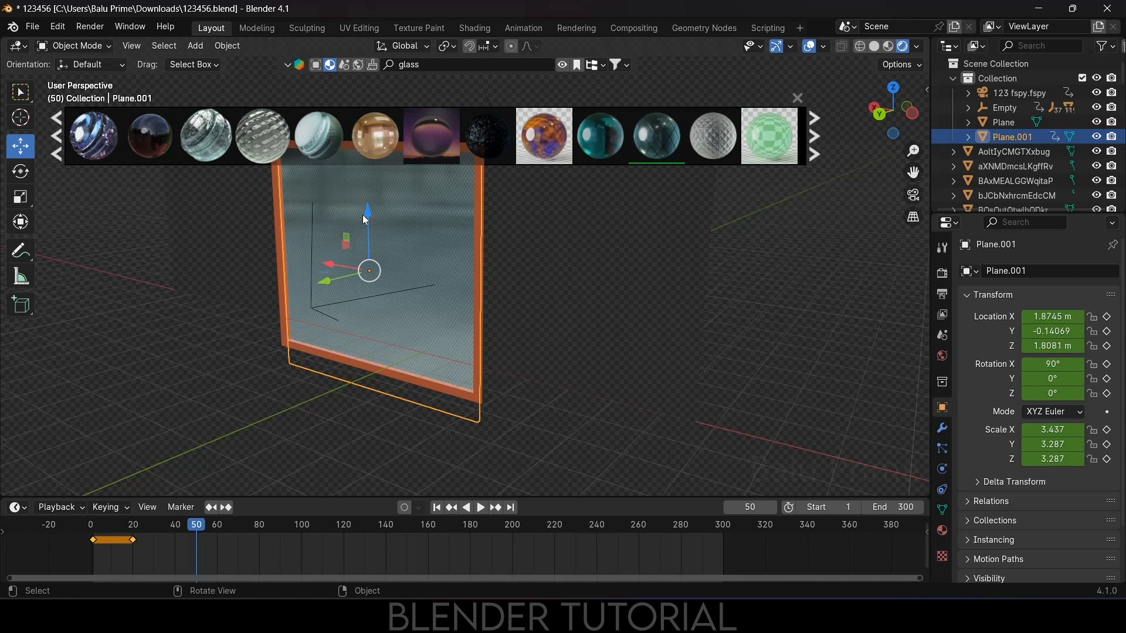
pyautogui.moveTo(368, 223); pyautogui.dragTo(373, 428)
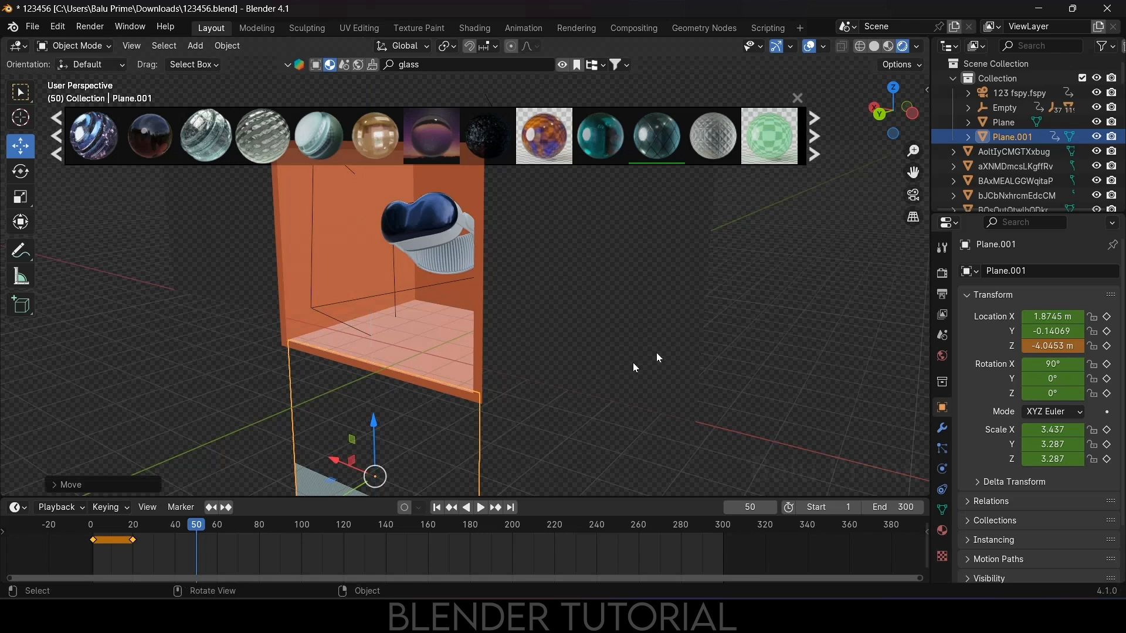
pyautogui.press('i')
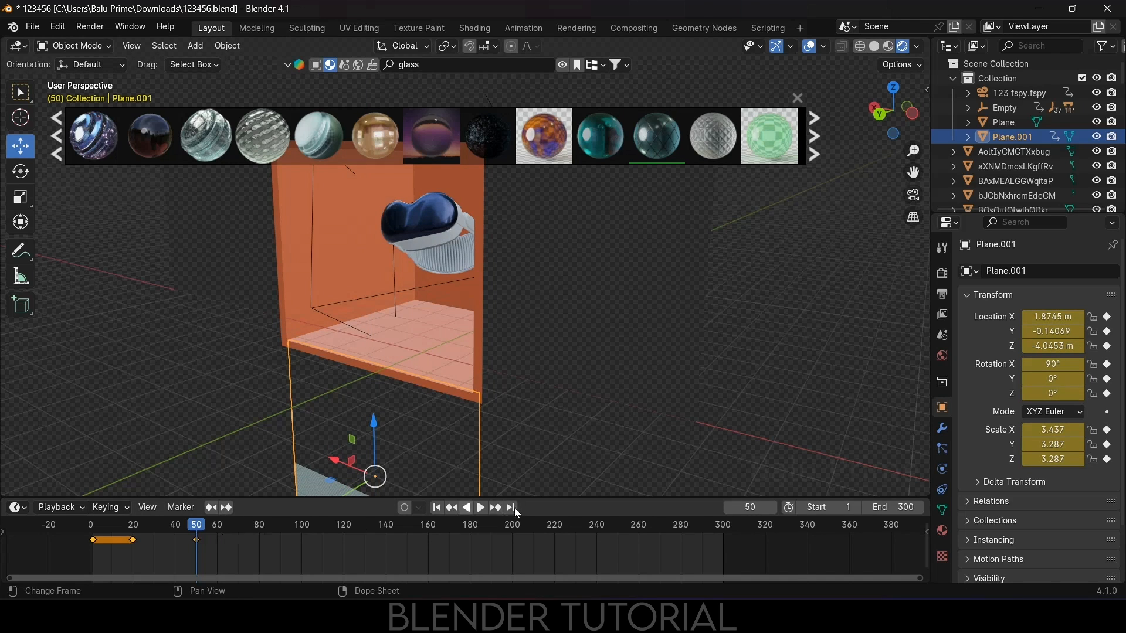
# - Play the animation from frame 1, and keyframe the lowered glass plane at frame 271
pyautogui.click(436, 507)
pyautogui.press('space')
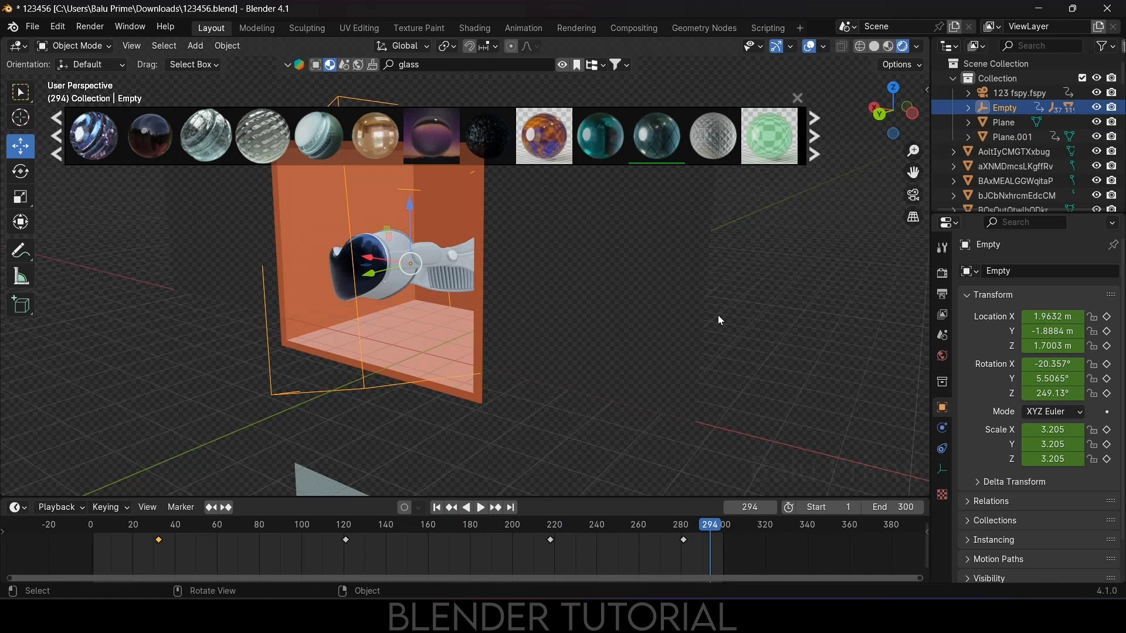
pyautogui.moveTo(703, 527); pyautogui.dragTo(661, 529)
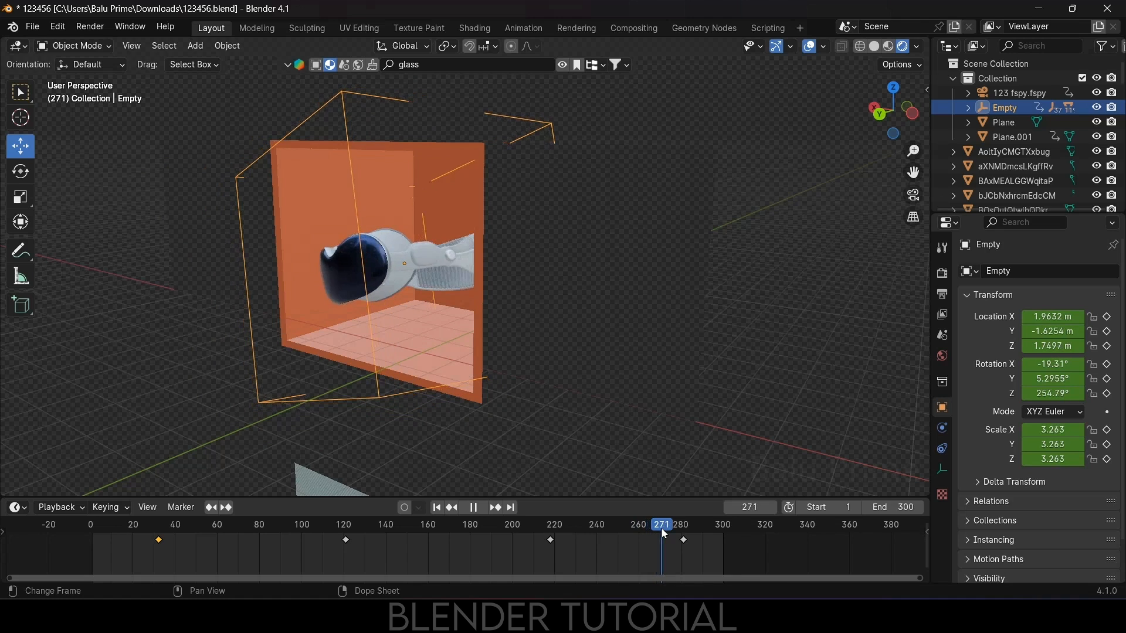
pyautogui.click(304, 469)
pyautogui.click(301, 485)
pyautogui.moveTo(582, 421); pyautogui.dragTo(748, 328, button='middle')
pyautogui.press('i')
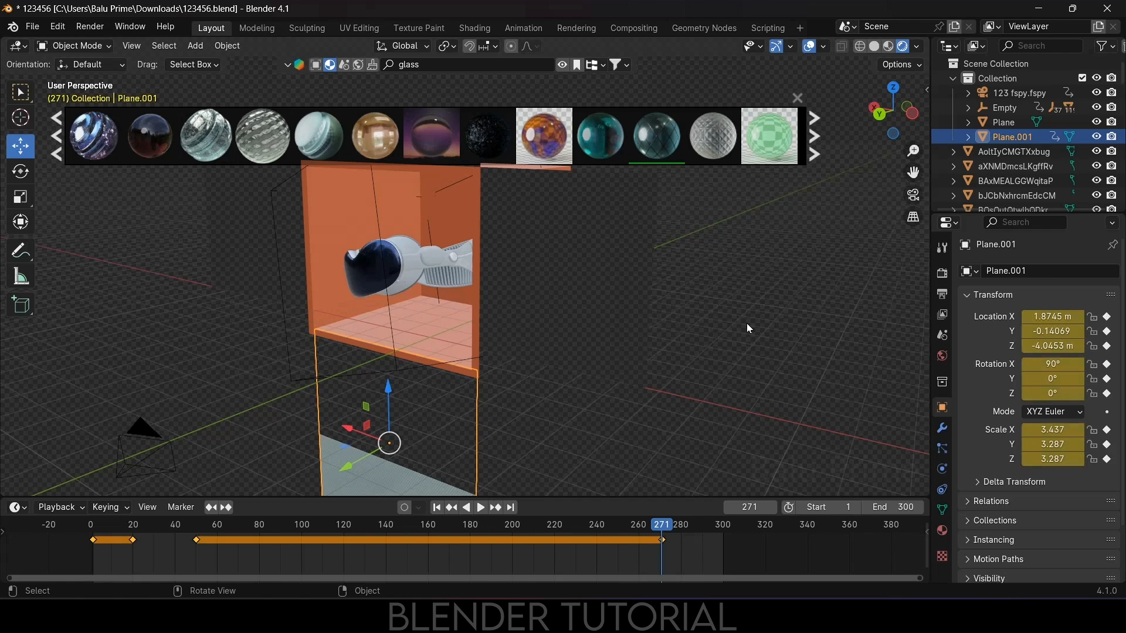
# - At frame 289, raise the glass plane to about Z 1.81 m to close the box, and keyframe it
pyautogui.press('space')
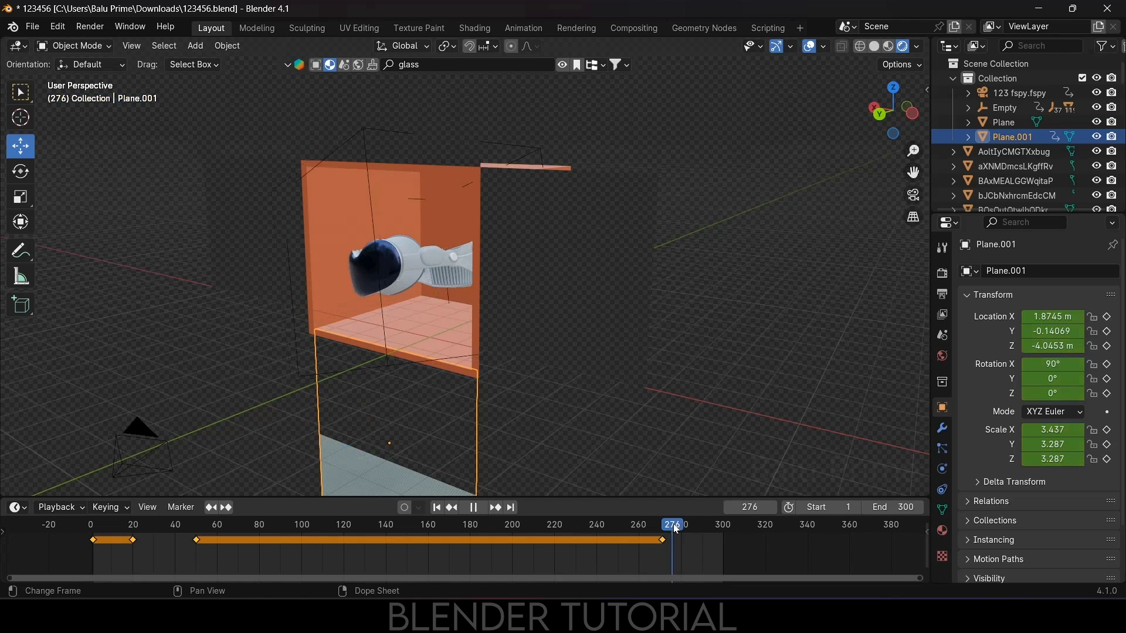
pyautogui.moveTo(705, 528); pyautogui.dragTo(699, 528)
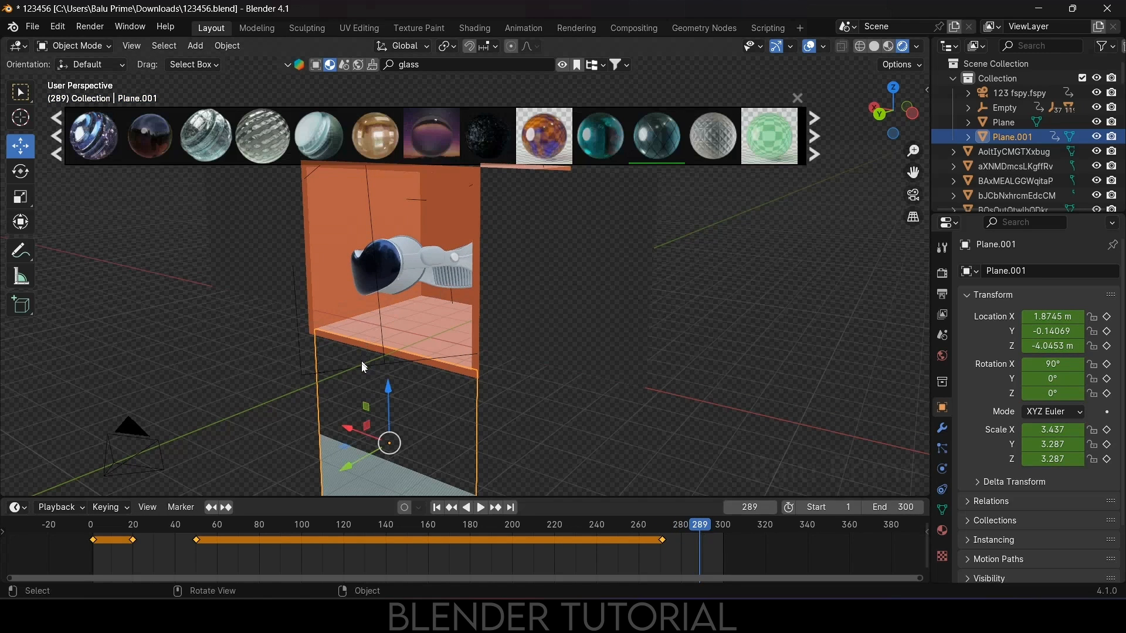
pyautogui.moveTo(387, 388); pyautogui.dragTo(400, 214)
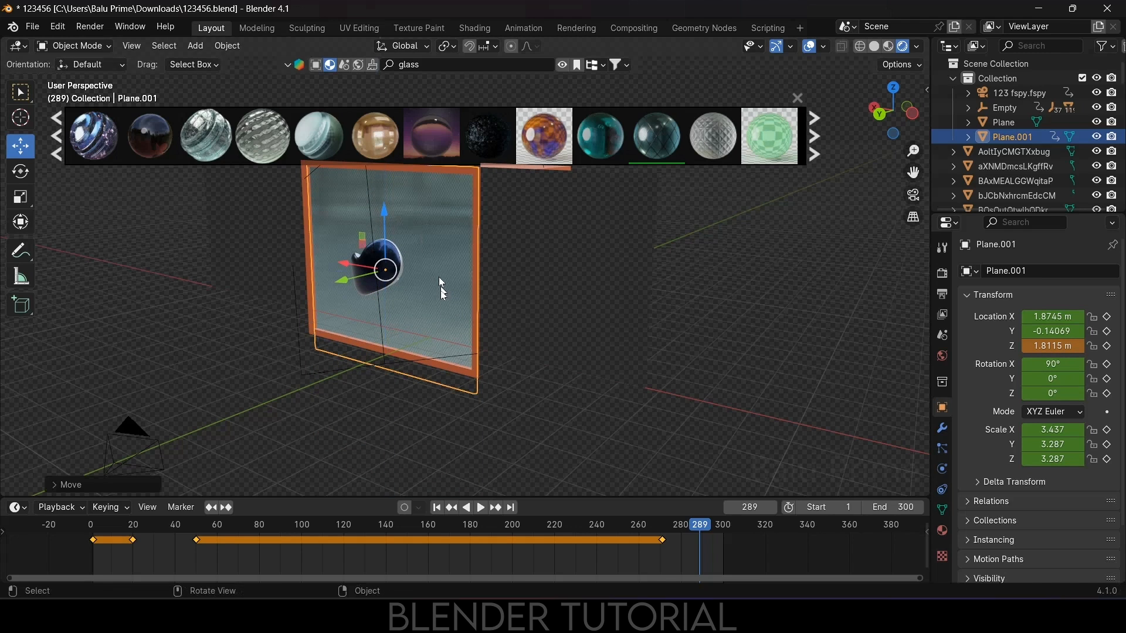
pyautogui.press('i')
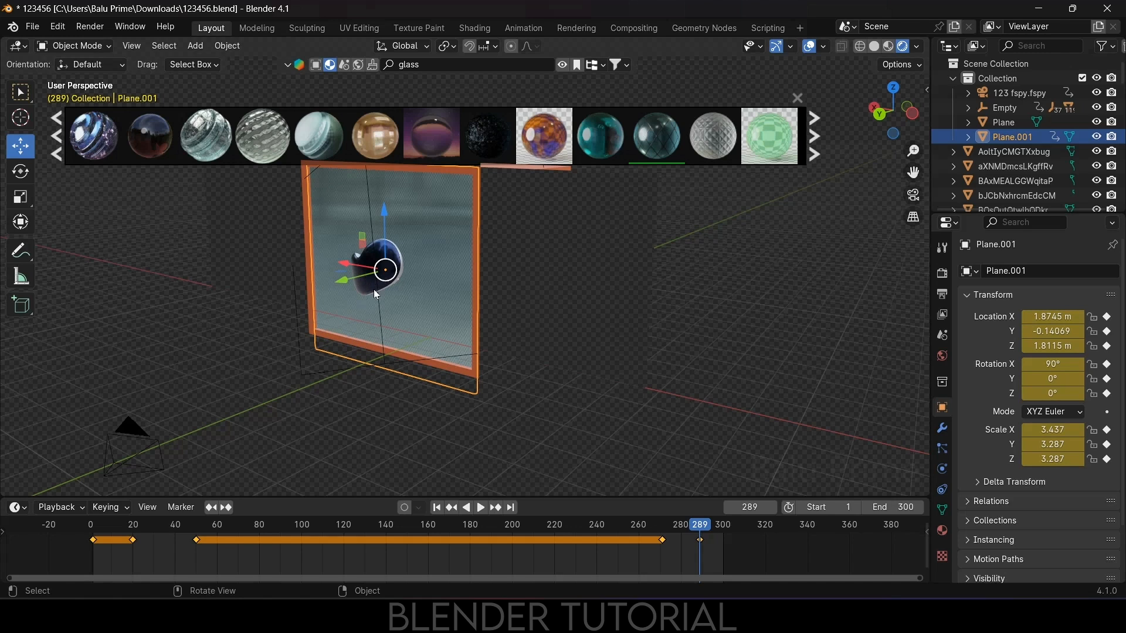
# - At the empty's frame 281 keyframe, move it deeper into the box to about Y -2.8 m and update the keyframe
pyautogui.click(295, 361)
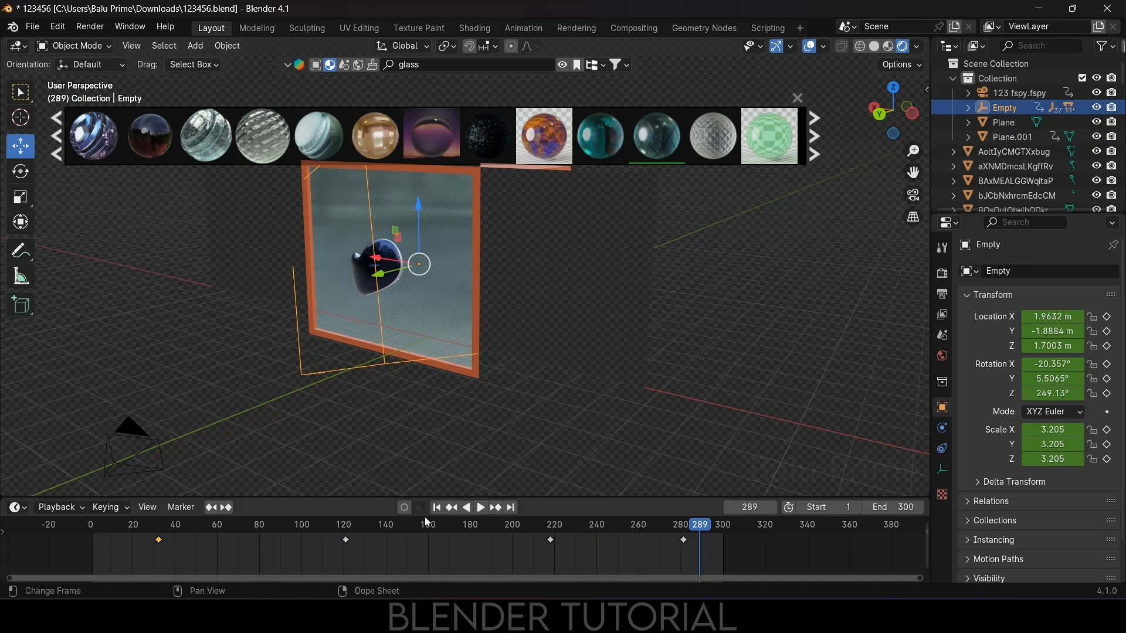
pyautogui.click(452, 509)
pyautogui.moveTo(383, 282); pyautogui.dragTo(404, 271)
pyautogui.press('i')
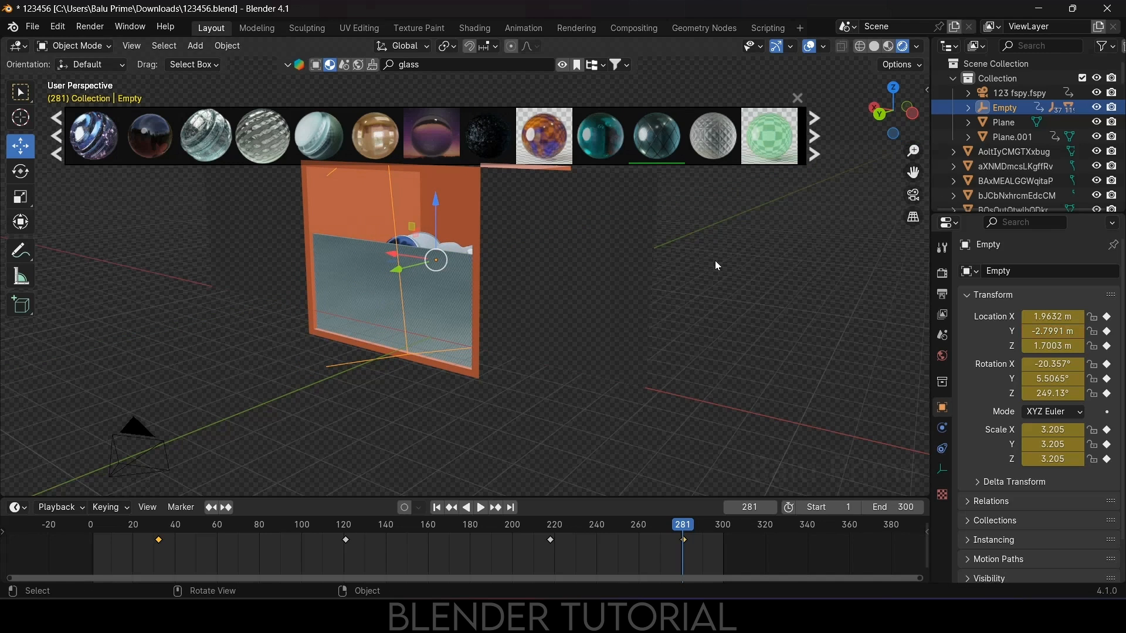
# - Play the animation from frame 1 to review the headset and sliding glass motion
pyautogui.click(436, 507)
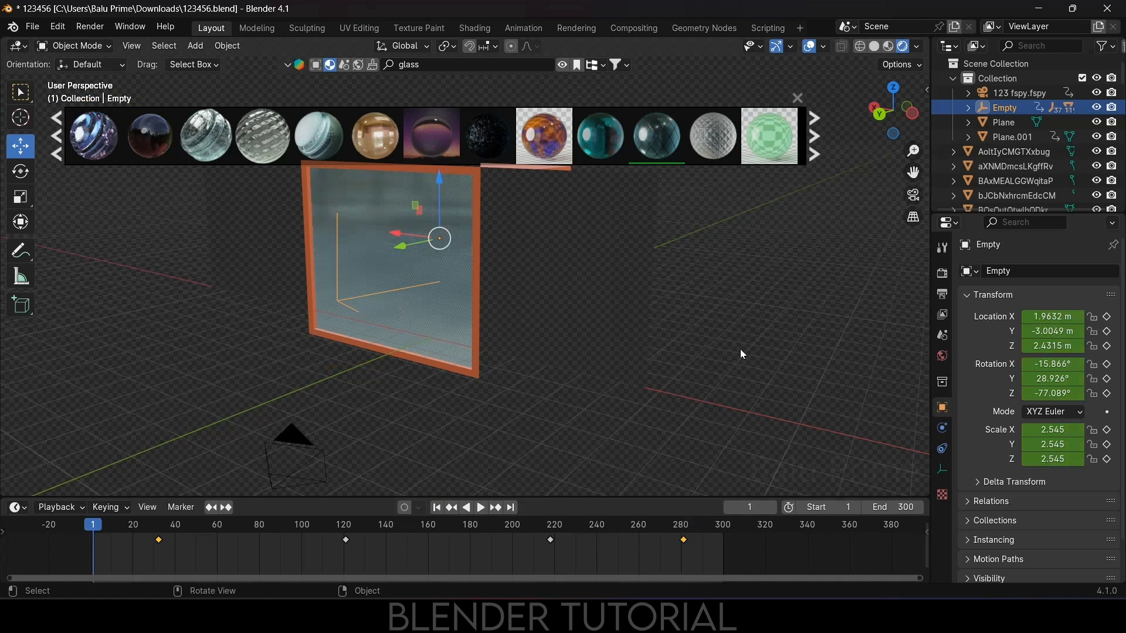
pyautogui.press('space')
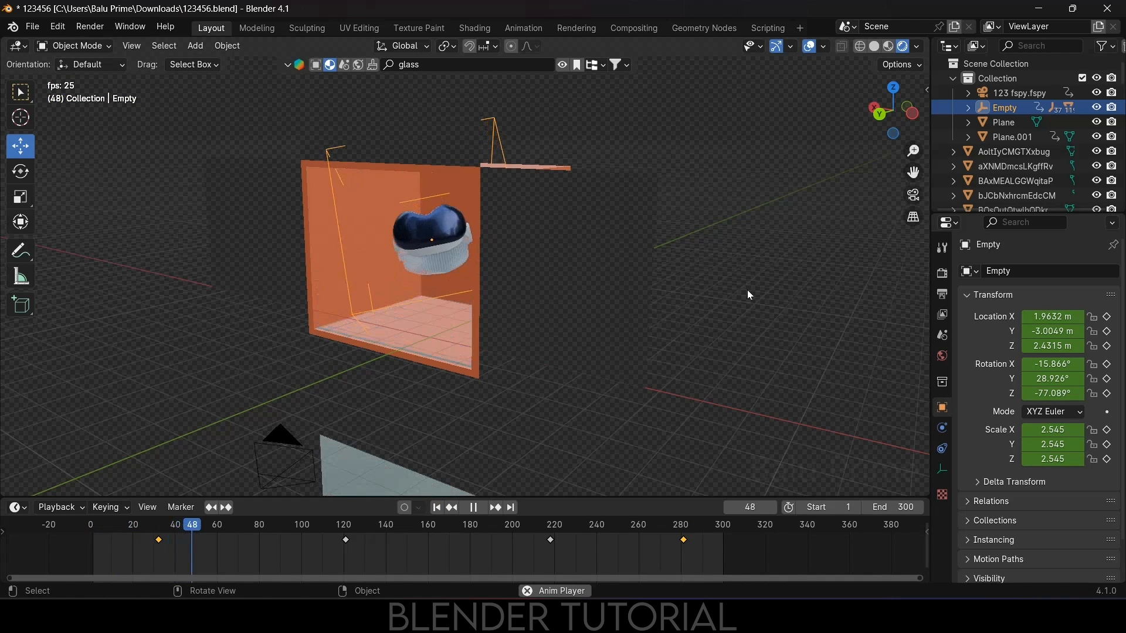
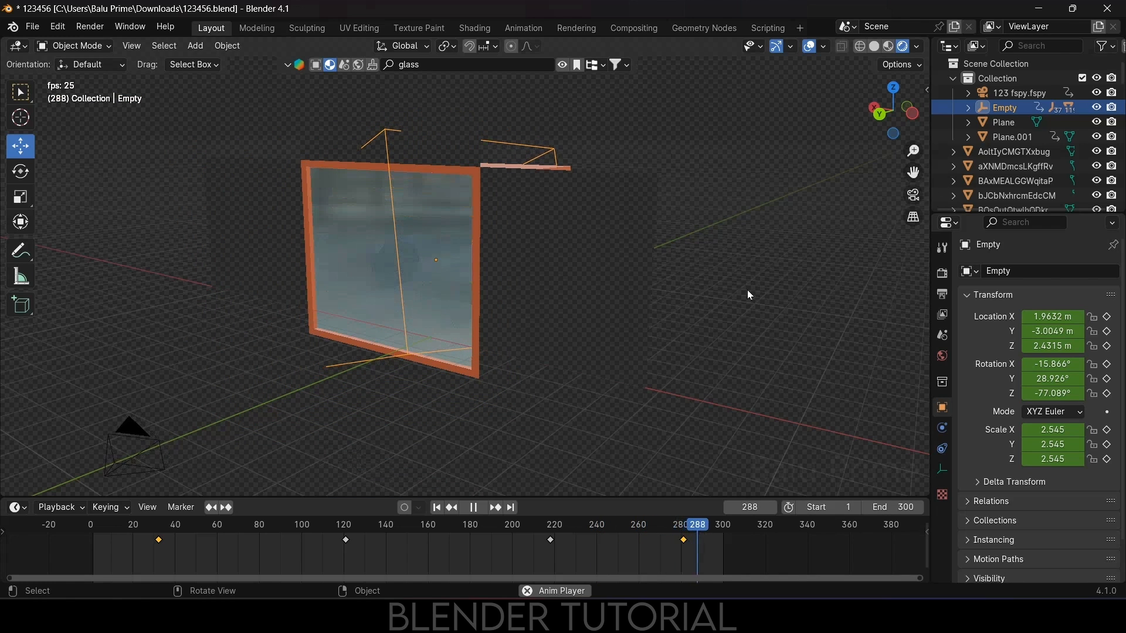
pyautogui.press('space')
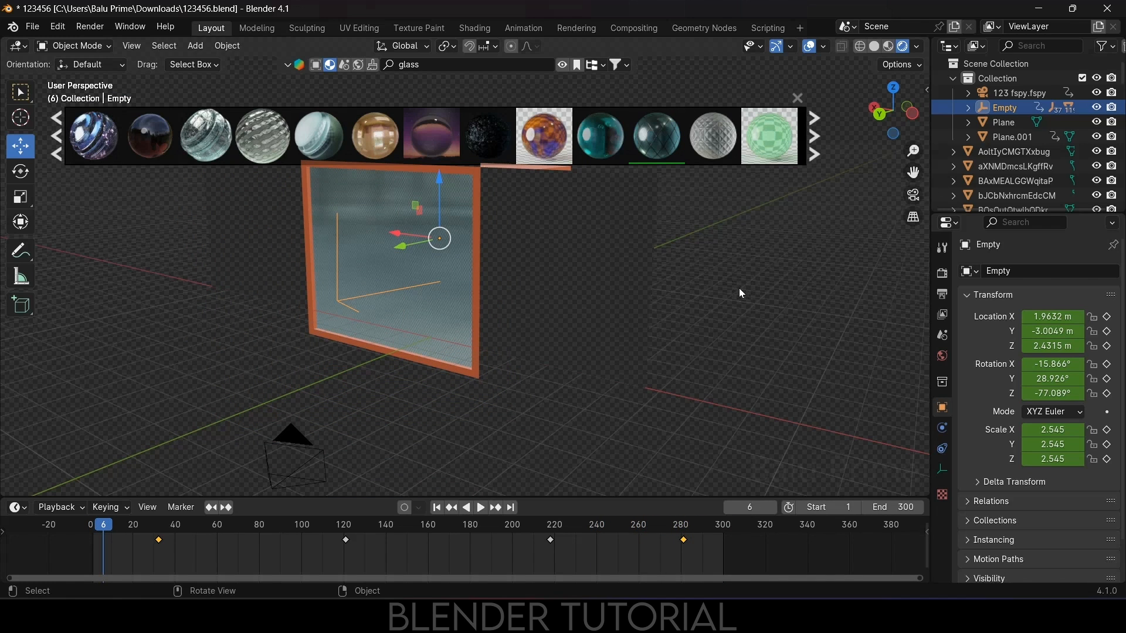
# - Switch to the camera view, dismiss the asset results strip, and set the render engine to Cycles
pyautogui.press('KP_0')
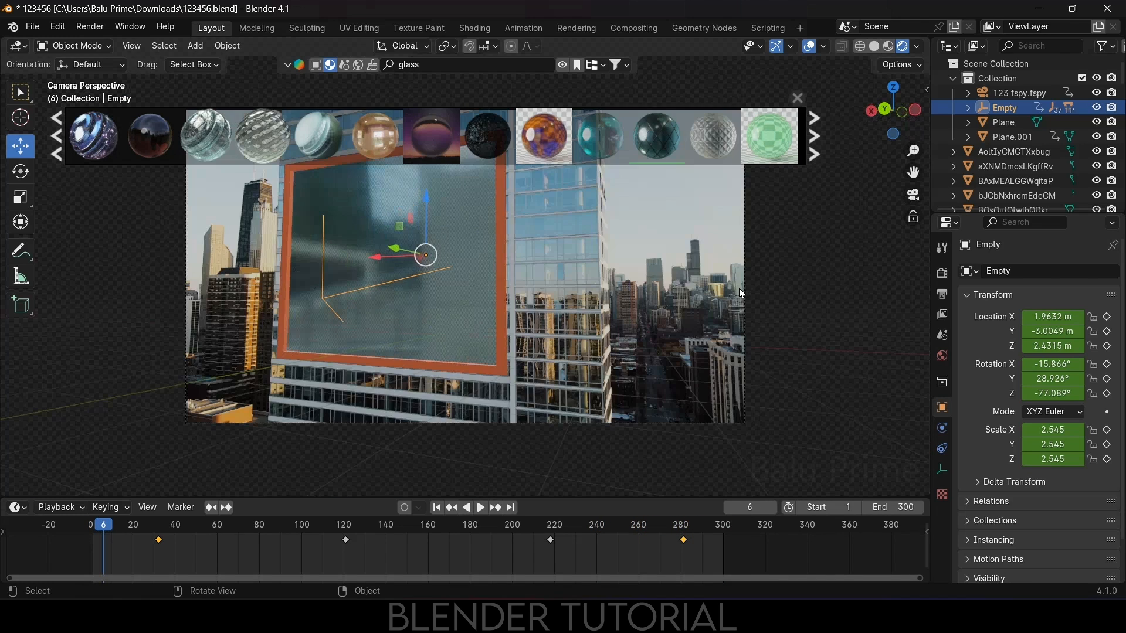
pyautogui.click(797, 99)
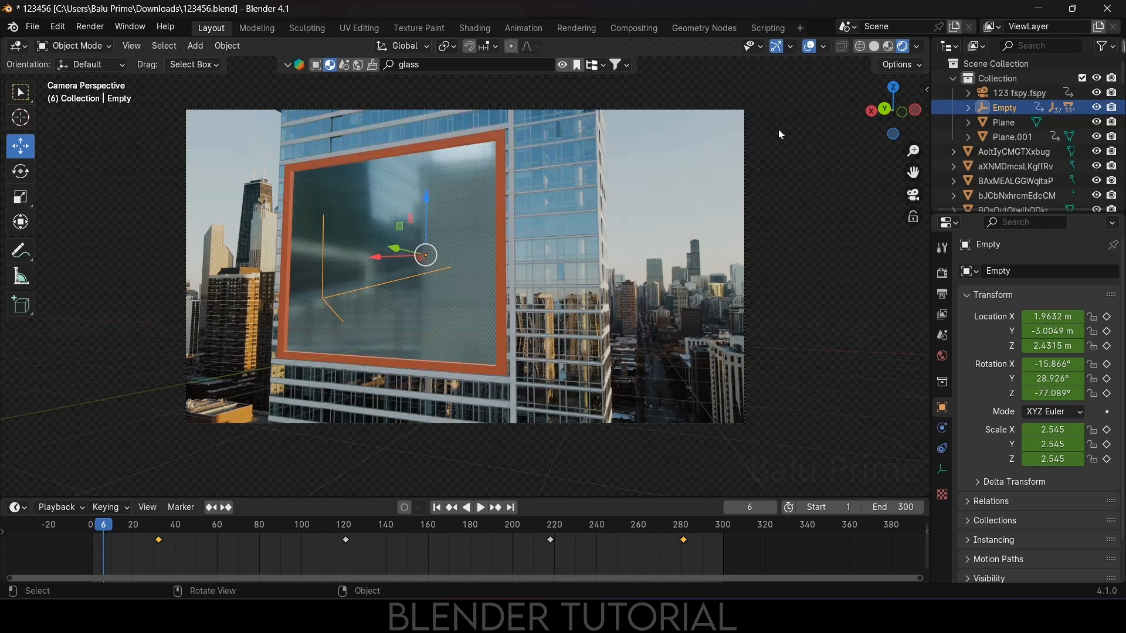
pyautogui.click(938, 273)
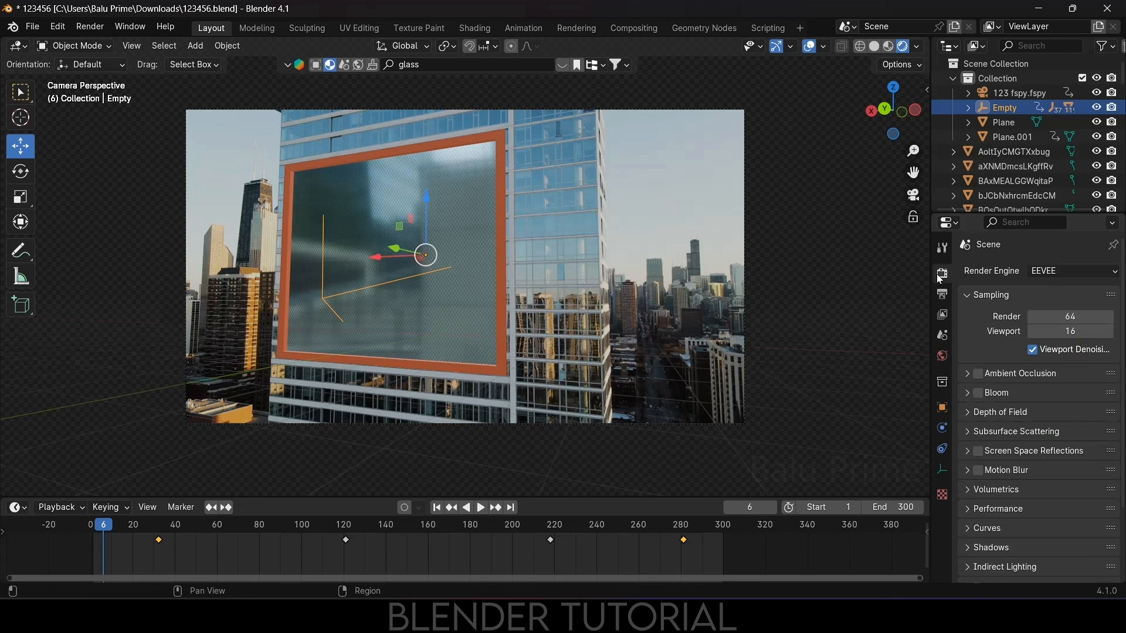
pyautogui.click(1050, 271)
pyautogui.click(1049, 320)
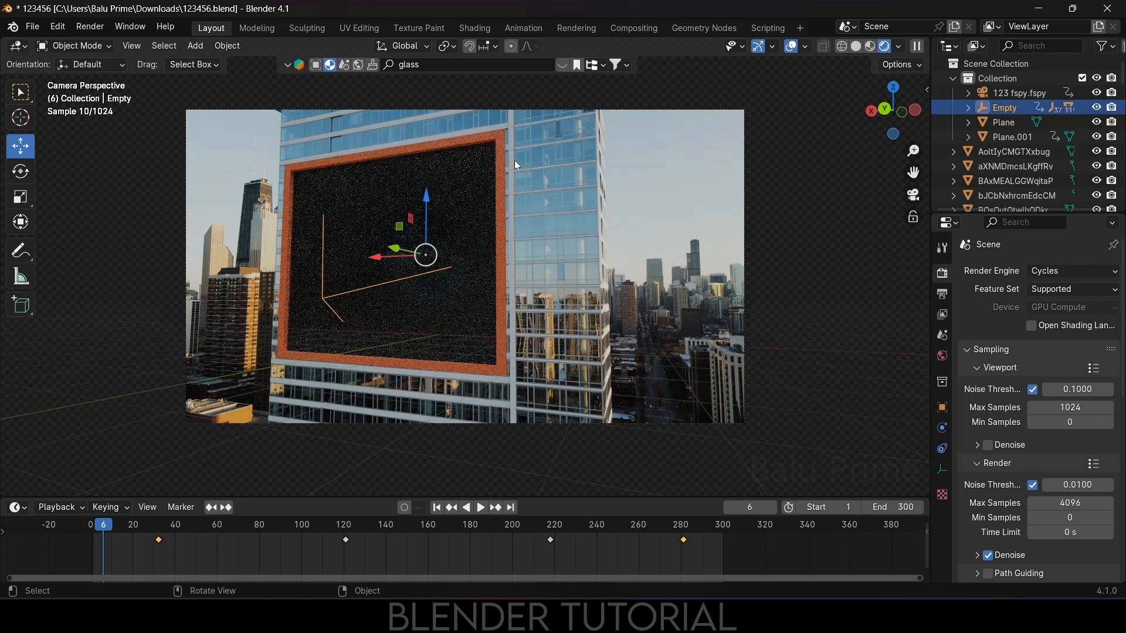
# - Sample the building facade's grey as the box material's base color and set its roughness to 0.078
pyautogui.click(502, 197)
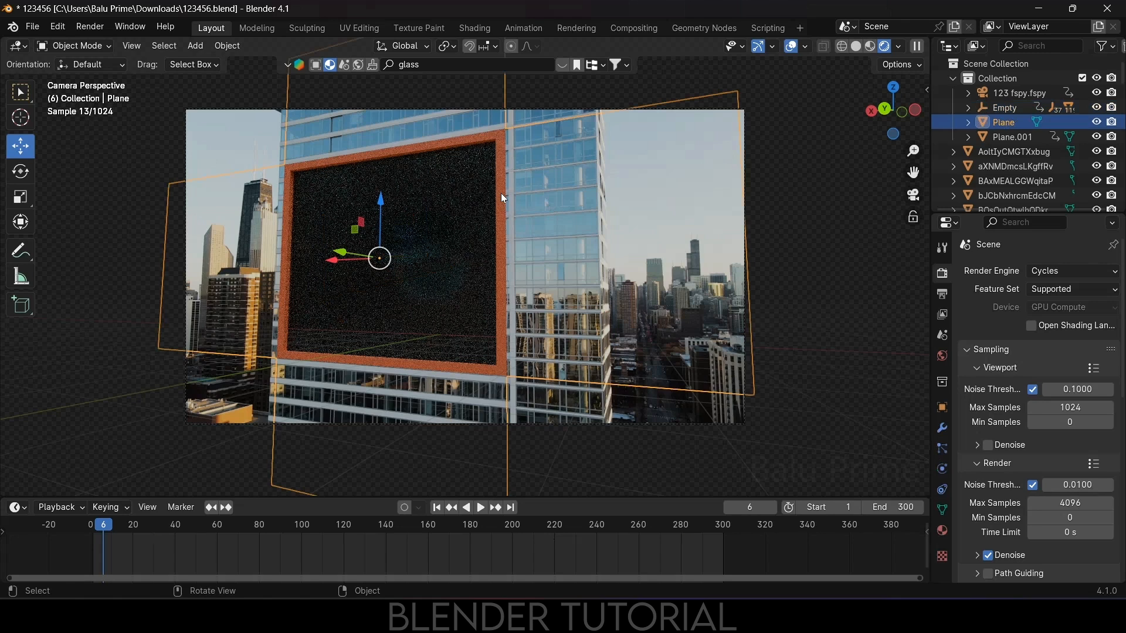
pyautogui.click(942, 531)
pyautogui.click(1077, 454)
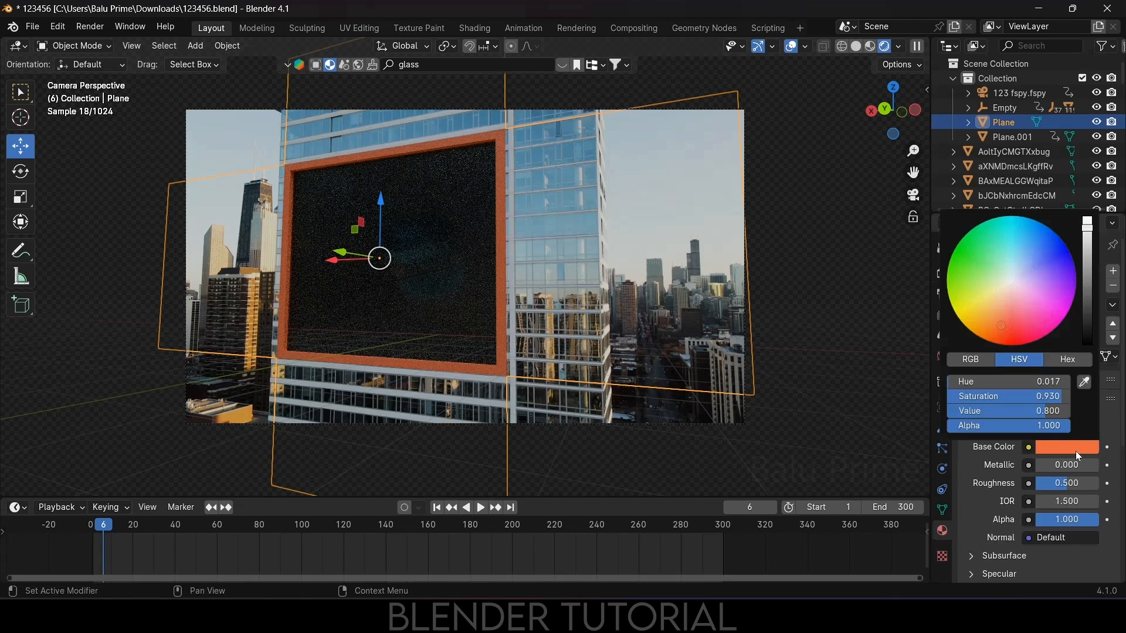
pyautogui.click(513, 250)
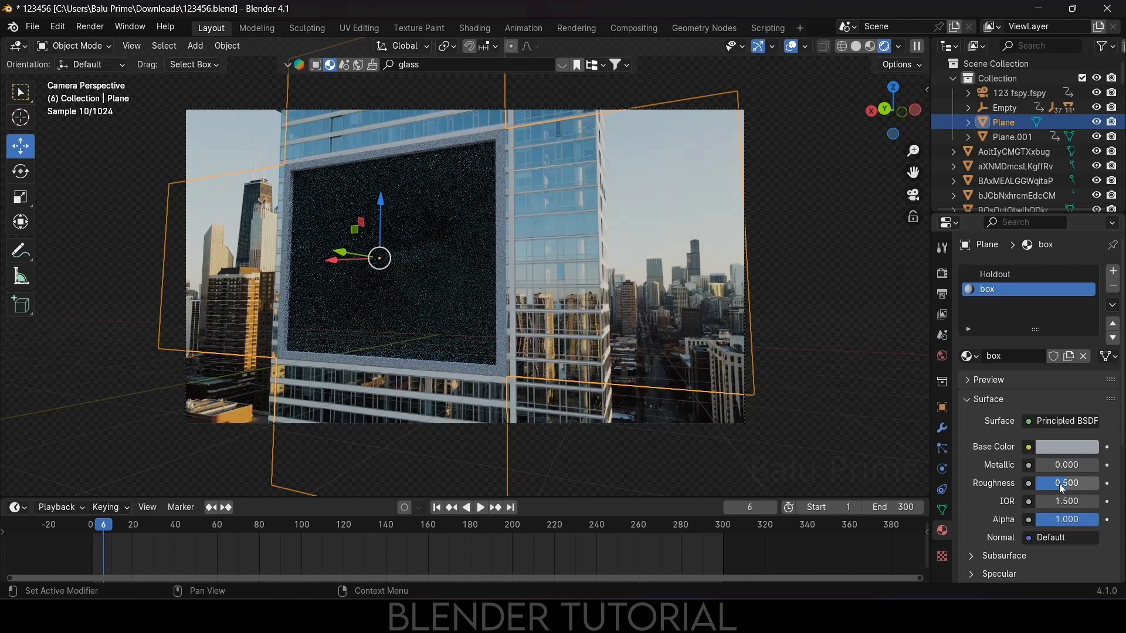
pyautogui.moveTo(1059, 483); pyautogui.dragTo(1034, 484)
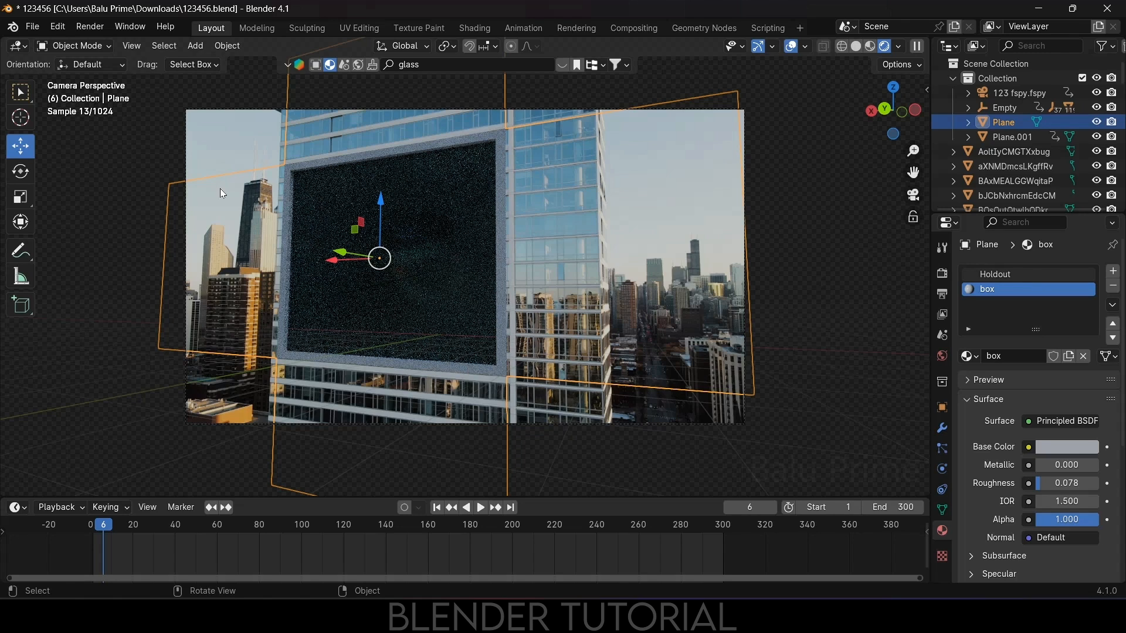
# - Add an area light, move it out in front of the box, and scale it up about six times
pyautogui.click(195, 46)
pyautogui.moveTo(256, 238)
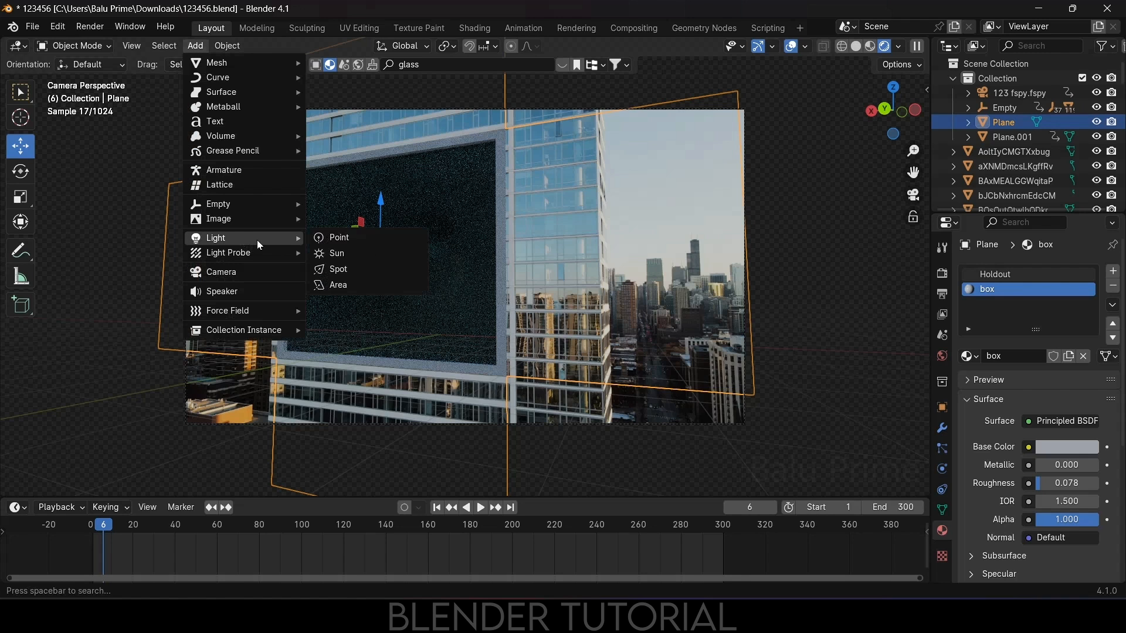
pyautogui.click(331, 288)
pyautogui.moveTo(617, 320); pyautogui.dragTo(610, 341, button='middle')
pyautogui.scroll(-4, 630, 251)
pyautogui.moveTo(563, 199); pyautogui.dragTo(478, 345)
pyautogui.moveTo(572, 296); pyautogui.dragTo(672, 347)
pyautogui.press('s')
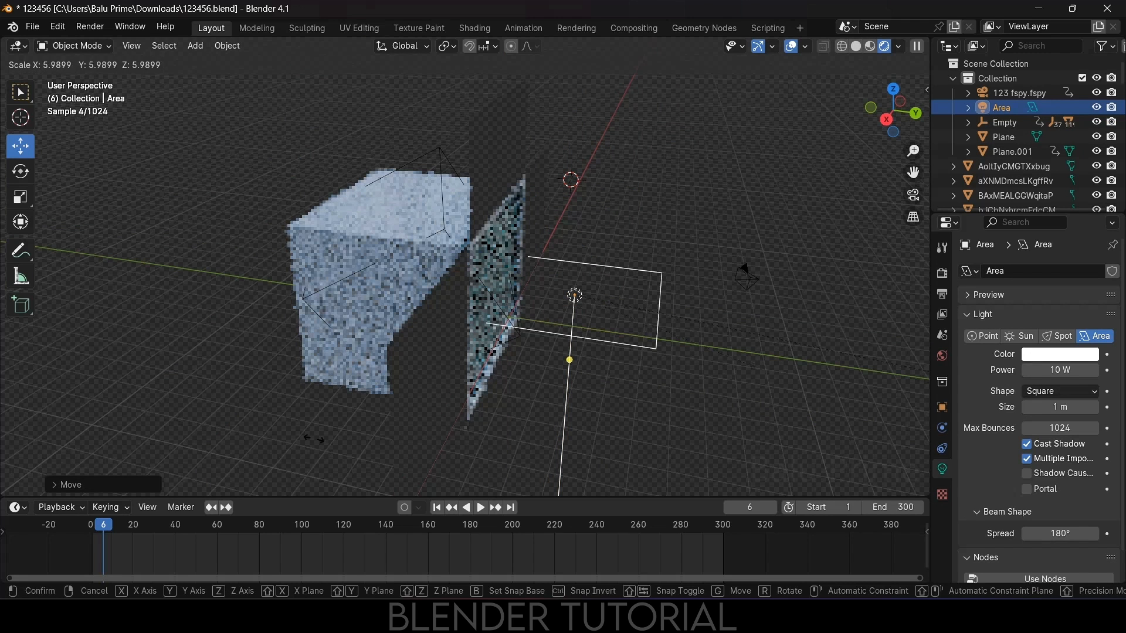
pyautogui.click(1, 155)
# - Rotate the area light to face the box opening and reposition it in front of the glass
pyautogui.click(21, 171)
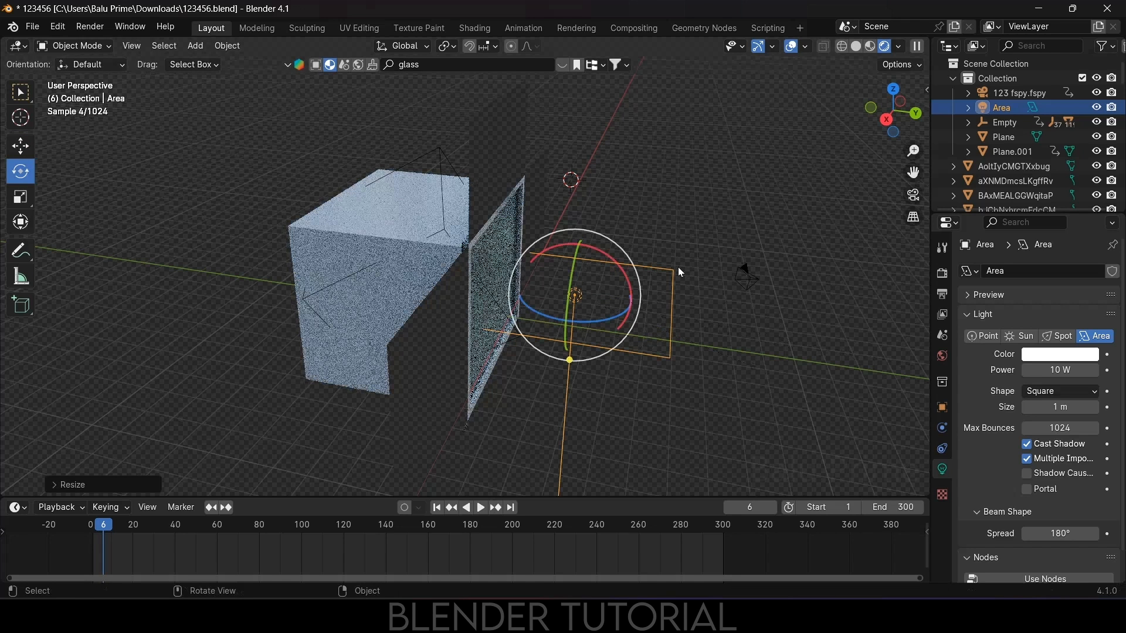
pyautogui.moveTo(604, 257); pyautogui.dragTo(648, 356)
pyautogui.moveTo(645, 356); pyautogui.dragTo(559, 355, button='middle')
pyautogui.moveTo(550, 358); pyautogui.dragTo(366, 259)
pyautogui.click(21, 146)
pyautogui.press('z')
pyautogui.moveTo(365, 348); pyautogui.dragTo(383, 378)
pyautogui.moveTo(363, 300); pyautogui.dragTo(361, 266)
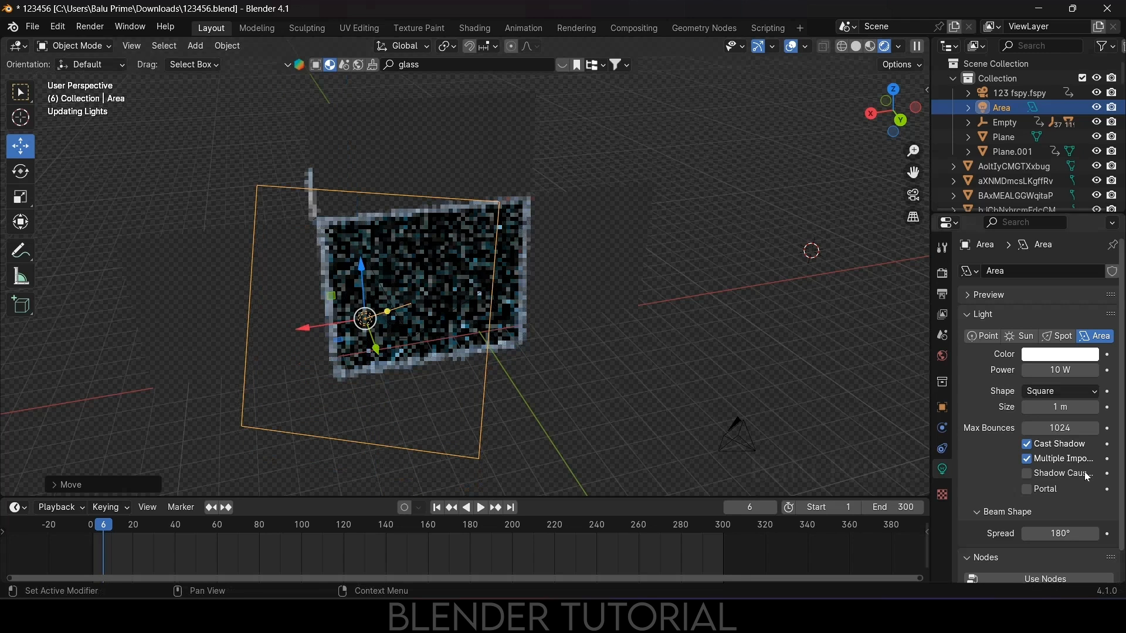
# - Set the area light's power to 500 W and adjust its position from the camera view
pyautogui.click(1050, 369)
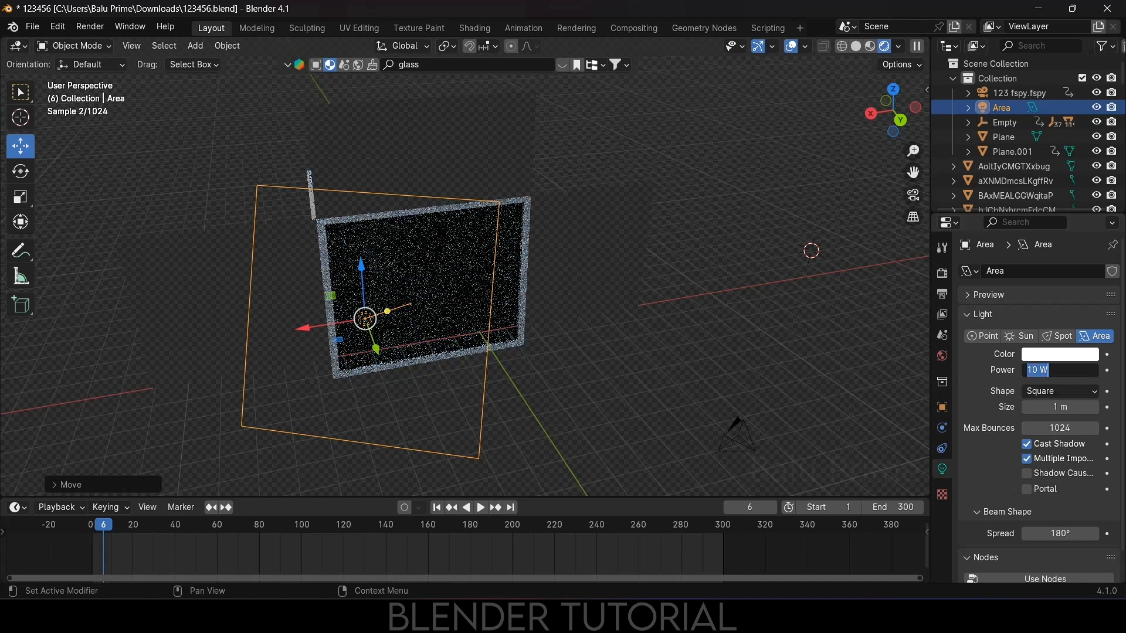
pyautogui.write('500')
pyautogui.press('Return')
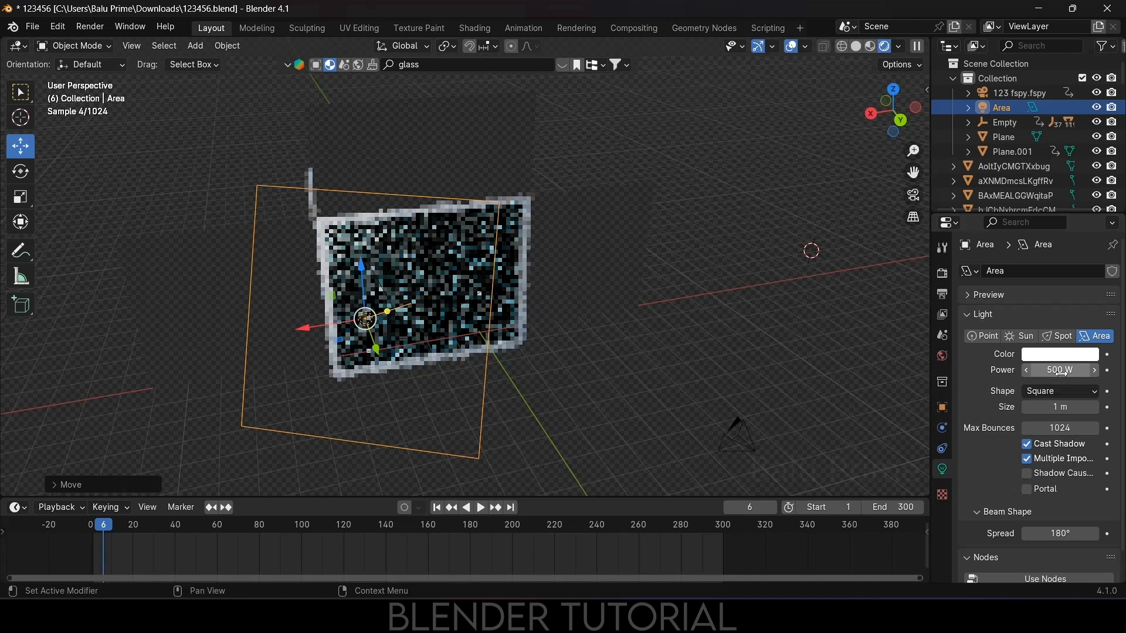
pyautogui.press('KP_0')
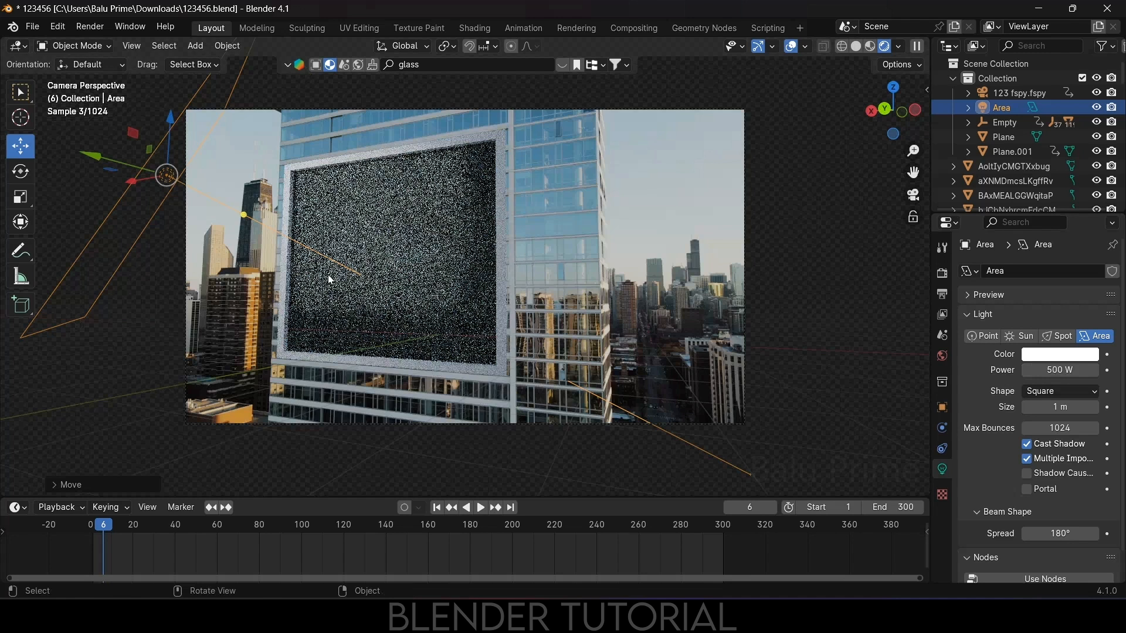
pyautogui.moveTo(162, 175); pyautogui.dragTo(93, 294)
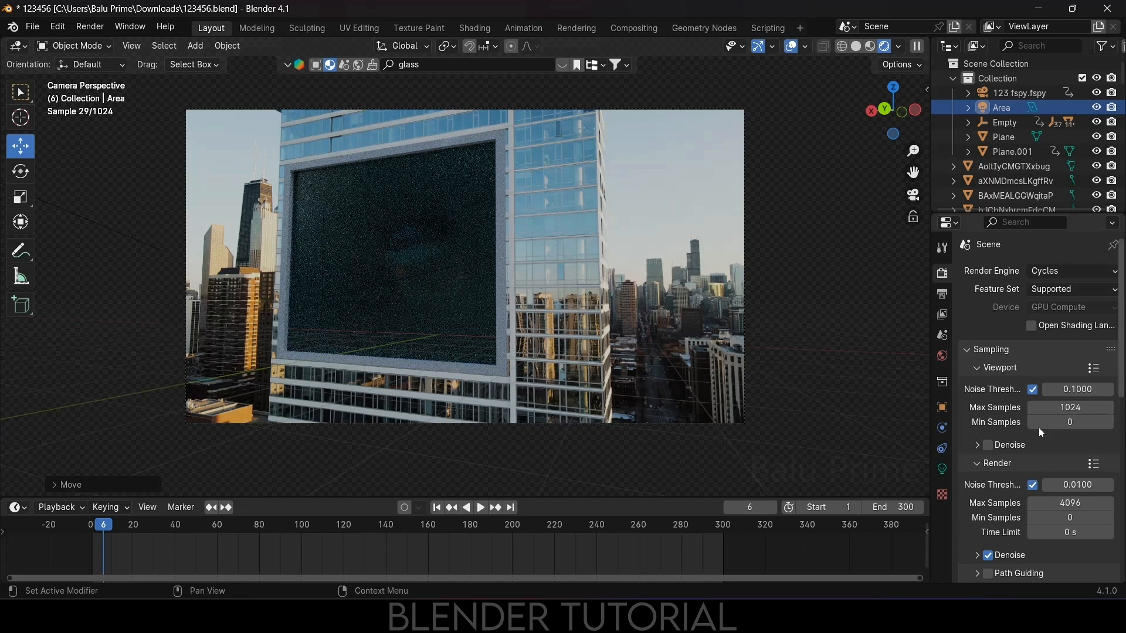
# - Set the Cycles viewport max samples to 100
pyautogui.click(1050, 407)
pyautogui.write('100')
pyautogui.press('Return')
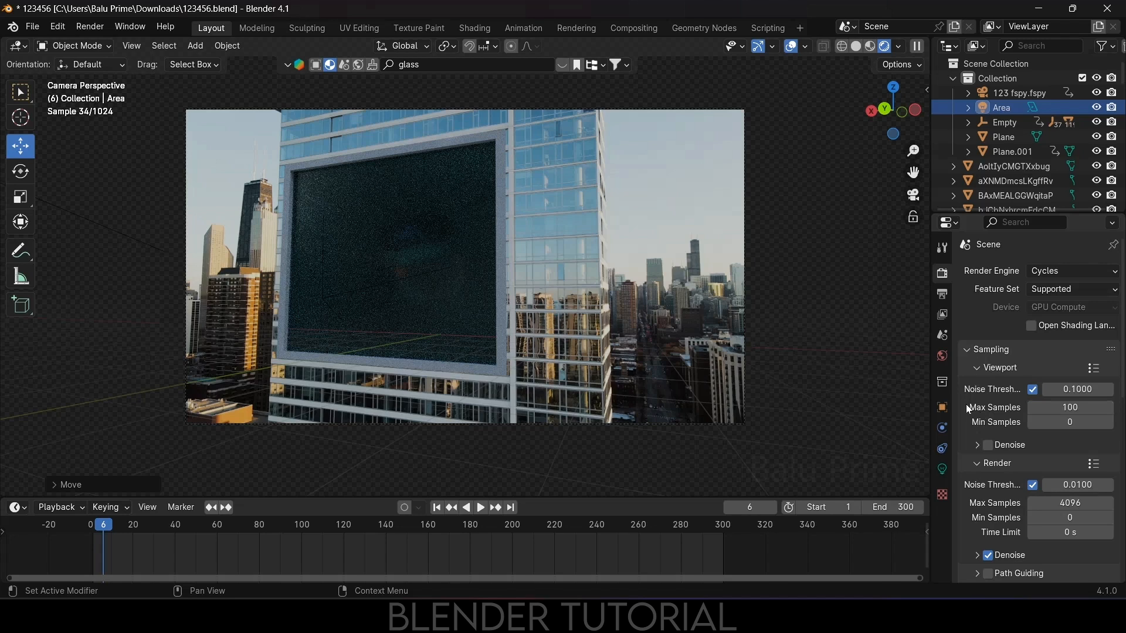
# - Set the Cycles render max samples to 64 and enable motion blur
pyautogui.scroll(-5, 990, 375)
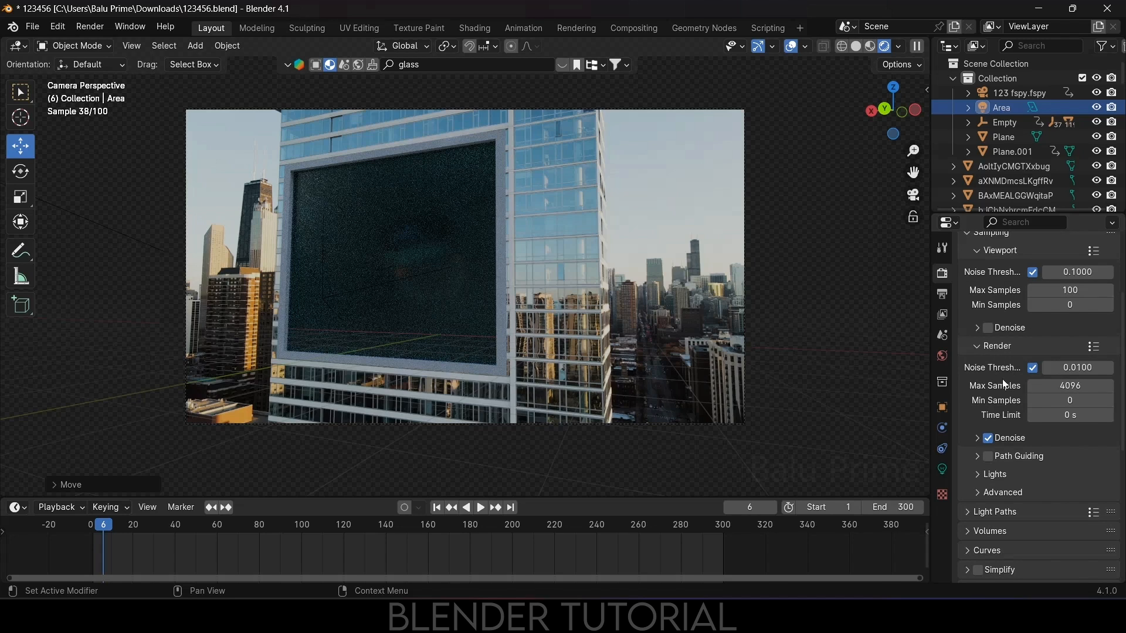
pyautogui.click(1073, 387)
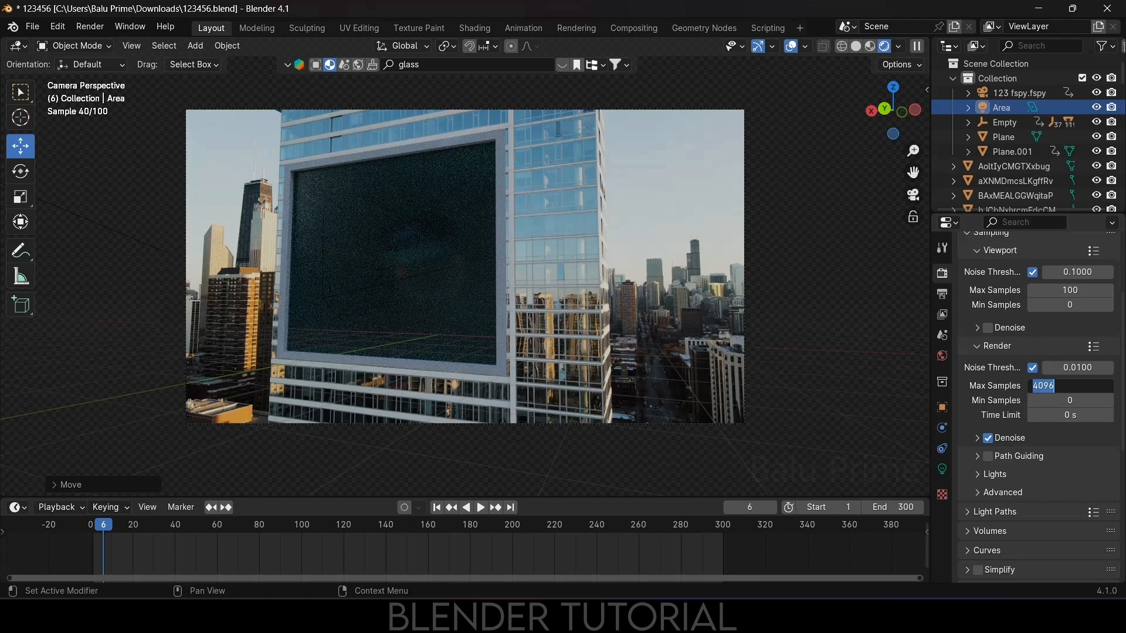
pyautogui.write('64')
pyautogui.press('Return')
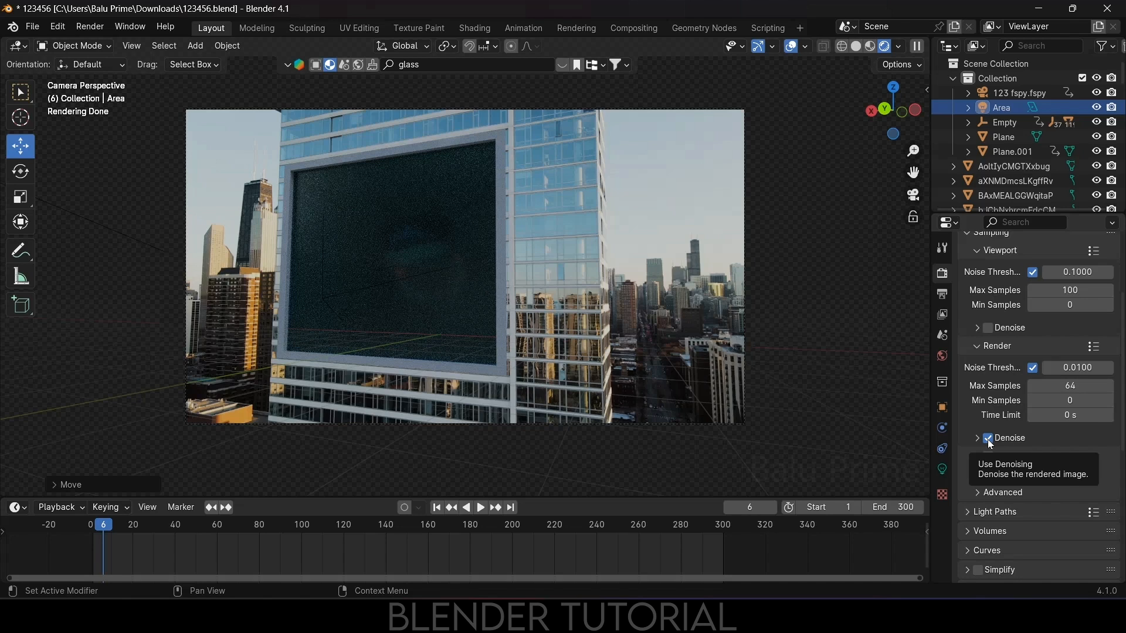
pyautogui.scroll(-6, 1013, 469)
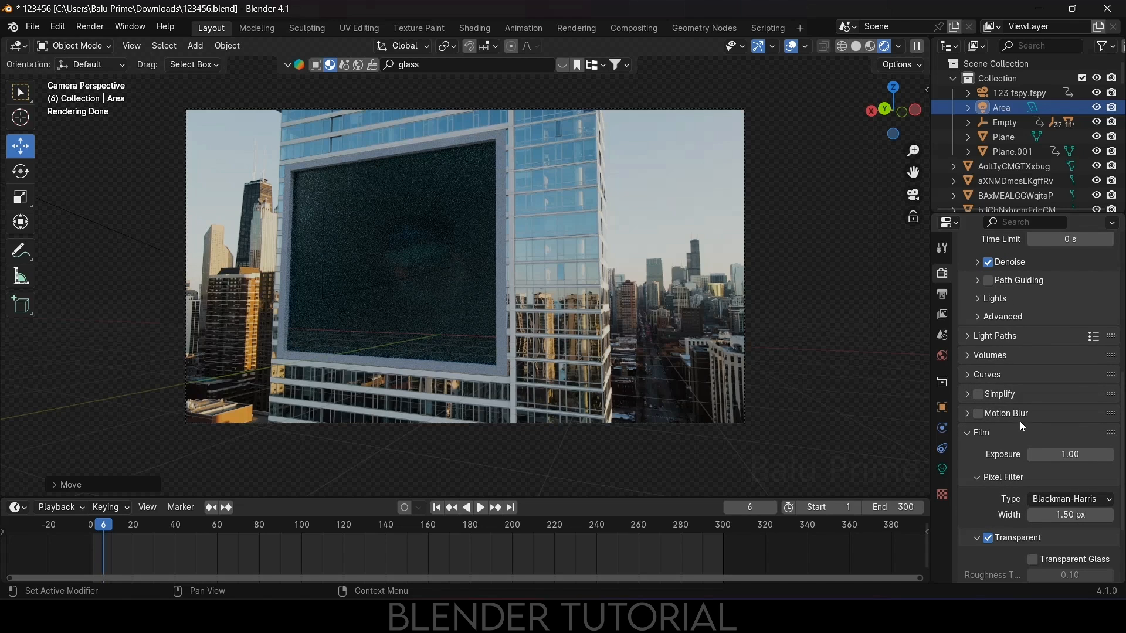
pyautogui.click(978, 414)
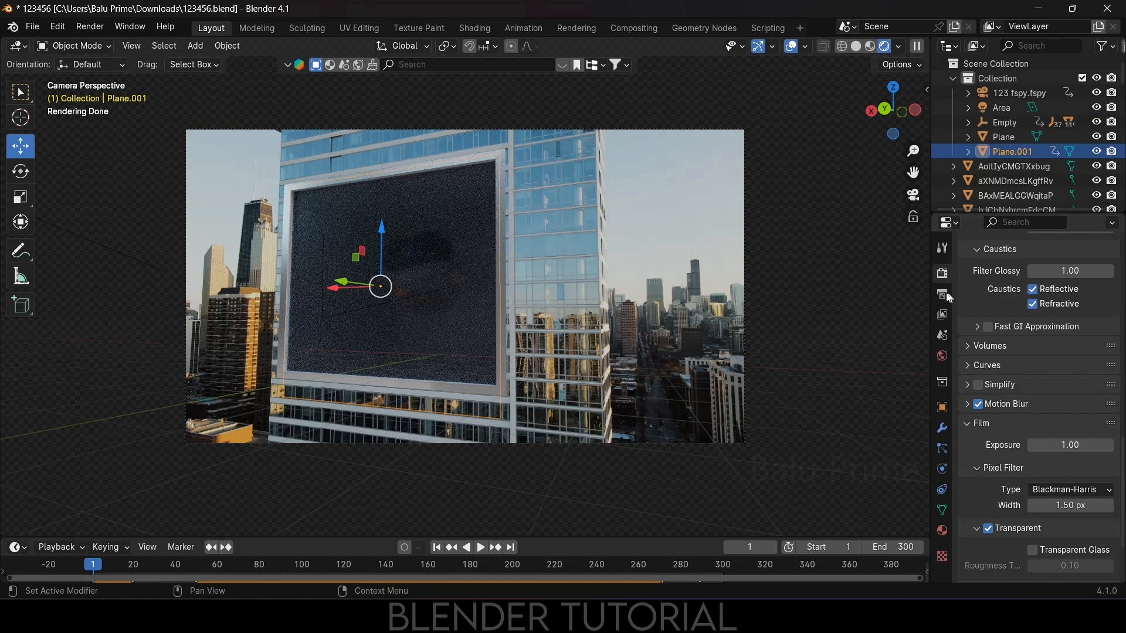
# - Enable Render Region with cropping to it, and set the output frame rate to 29.97 fps
pyautogui.click(942, 294)
pyautogui.scroll(6, 994, 318)
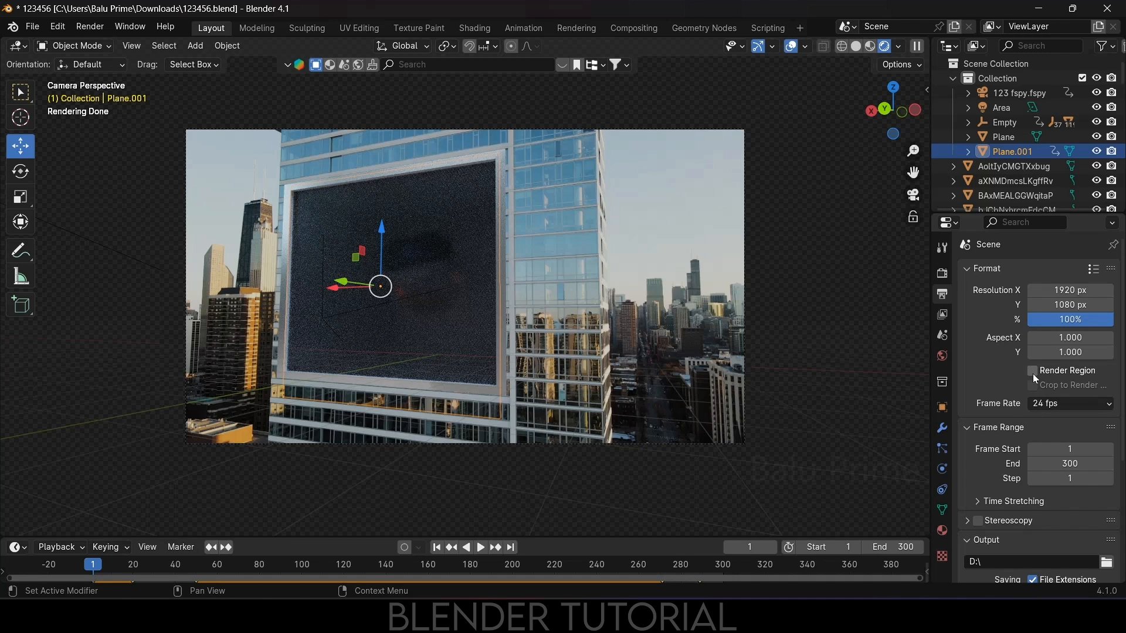
pyautogui.moveTo(1033, 372); pyautogui.dragTo(1012, 389)
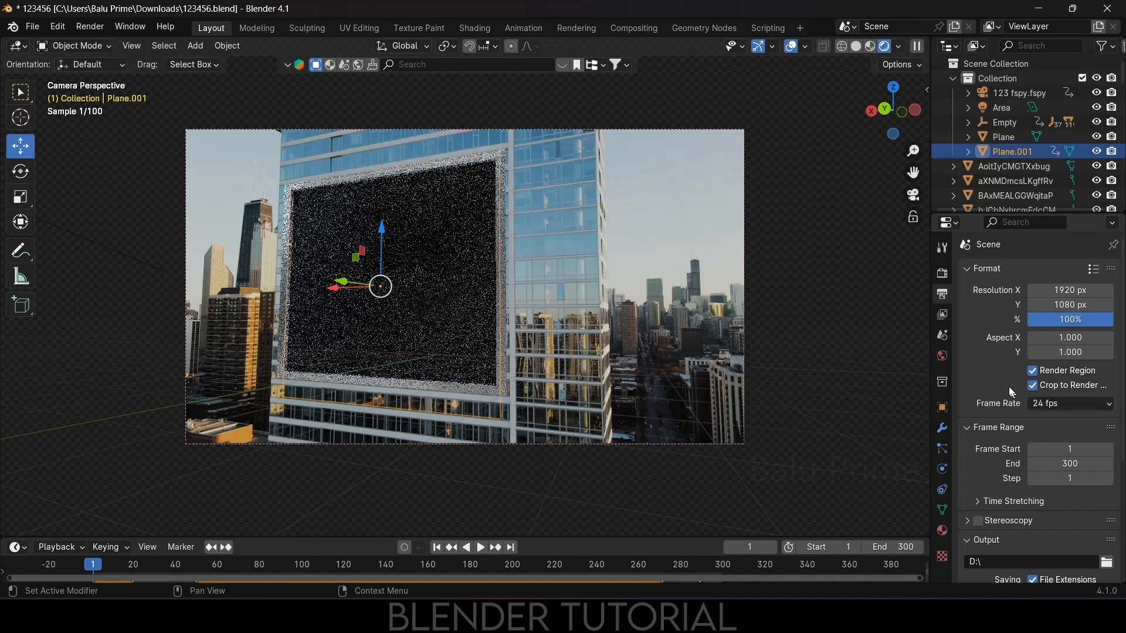
pyautogui.scroll(-3, 1005, 326)
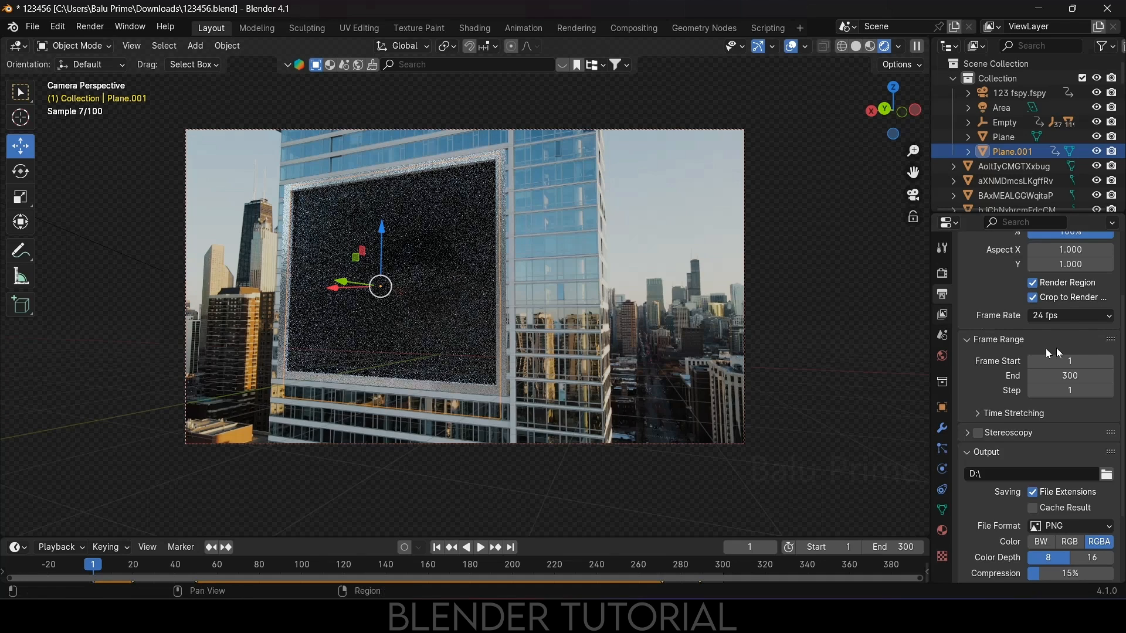
pyautogui.click(1069, 319)
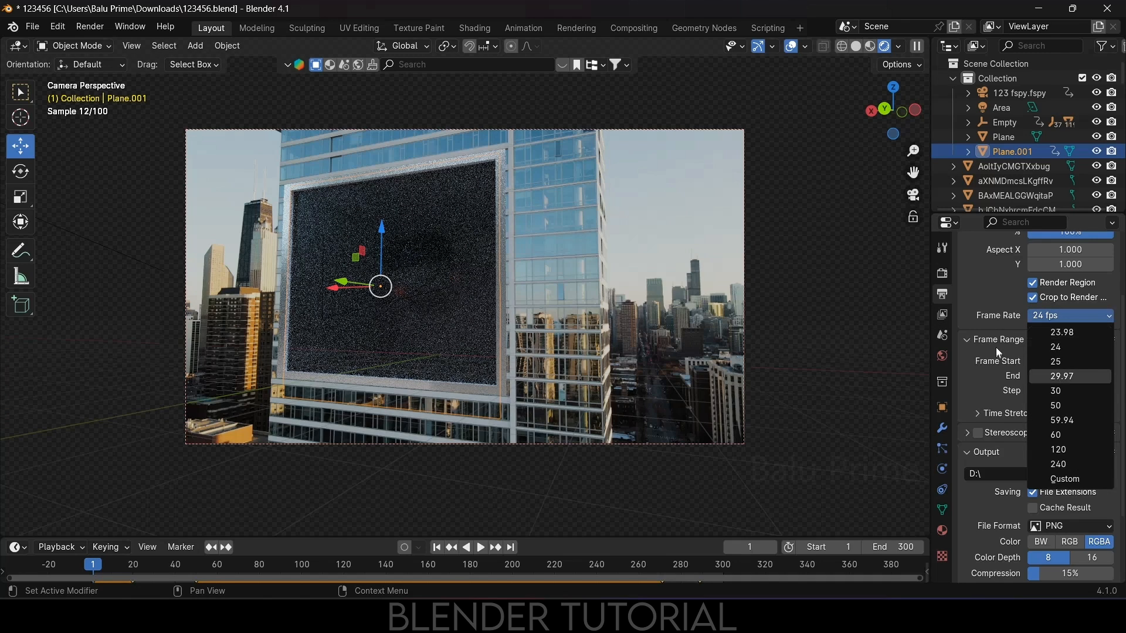
pyautogui.scroll(-1, 993, 334)
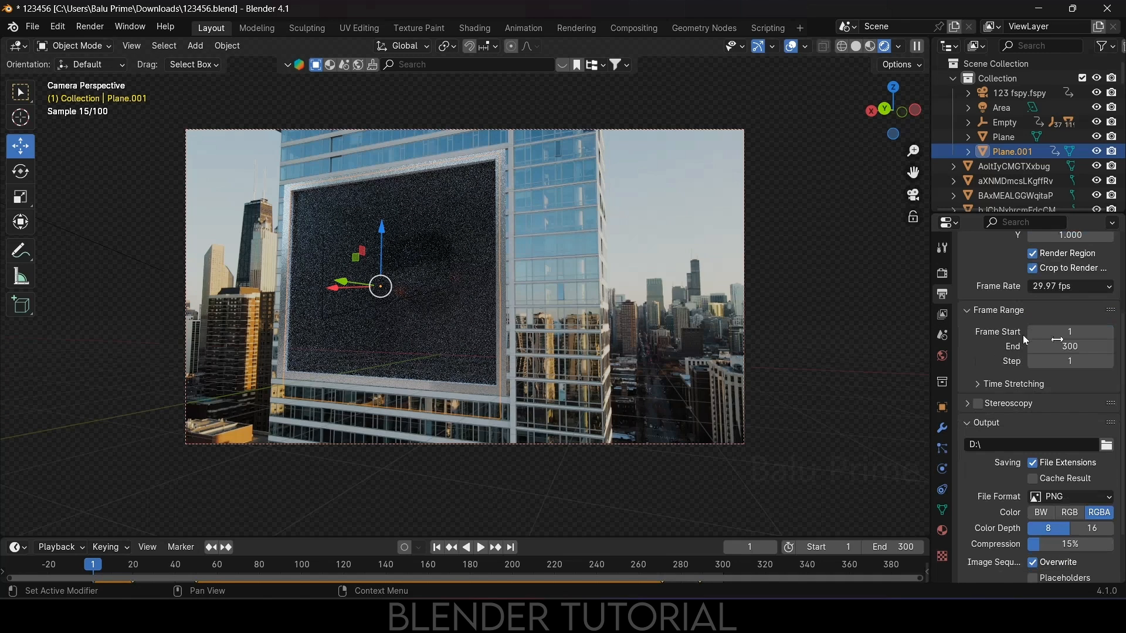
# - Set the output folder to D:\youtube\advetise vfx\seq\ and the file format to PNG with RGB color
pyautogui.scroll(-1, 984, 394)
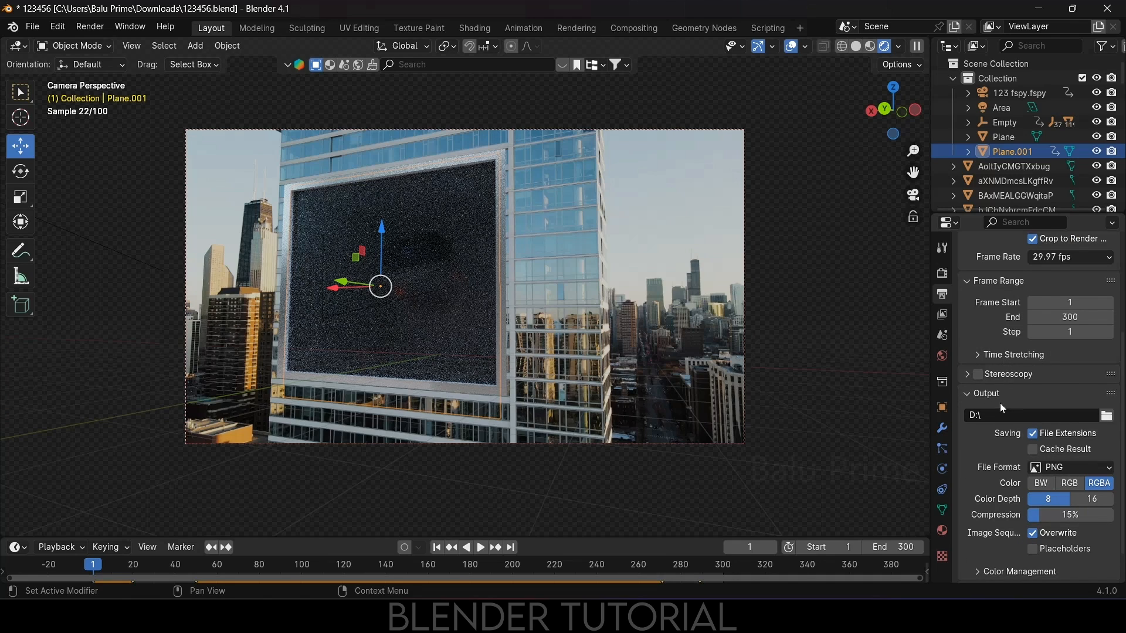
pyautogui.click(1107, 415)
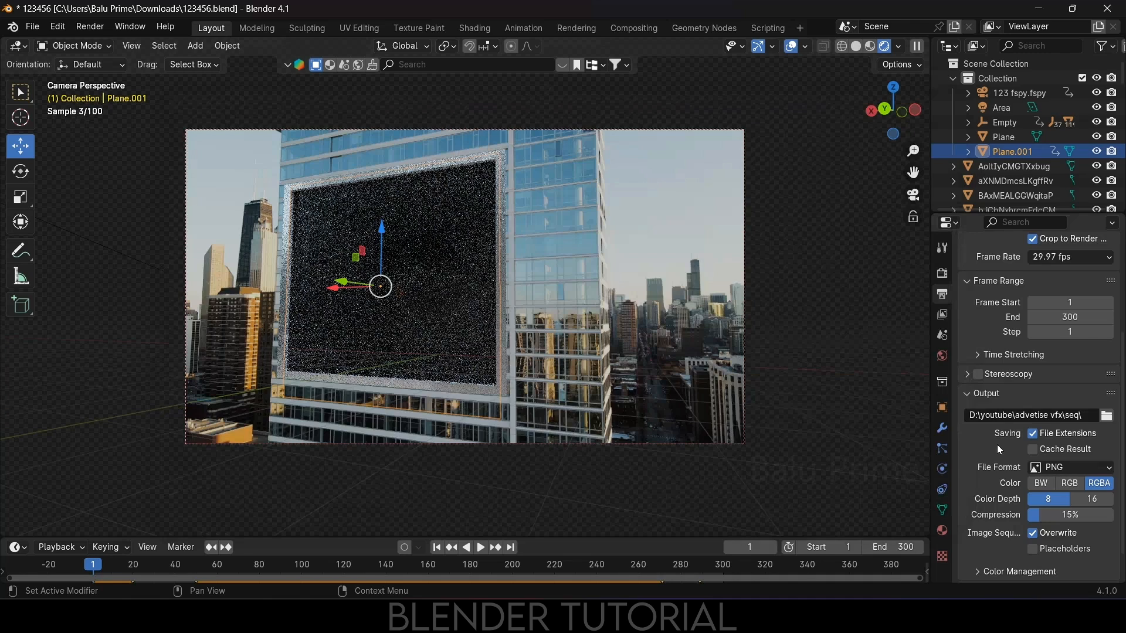
pyautogui.scroll(-2, 997, 445)
pyautogui.click(1049, 431)
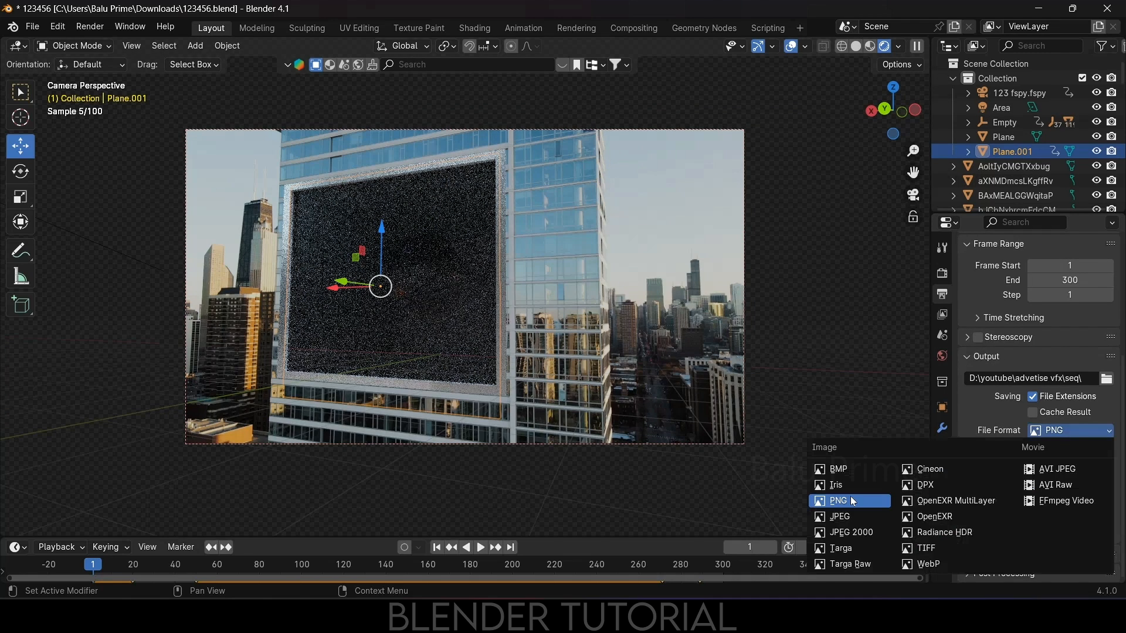
pyautogui.click(848, 500)
pyautogui.click(1069, 447)
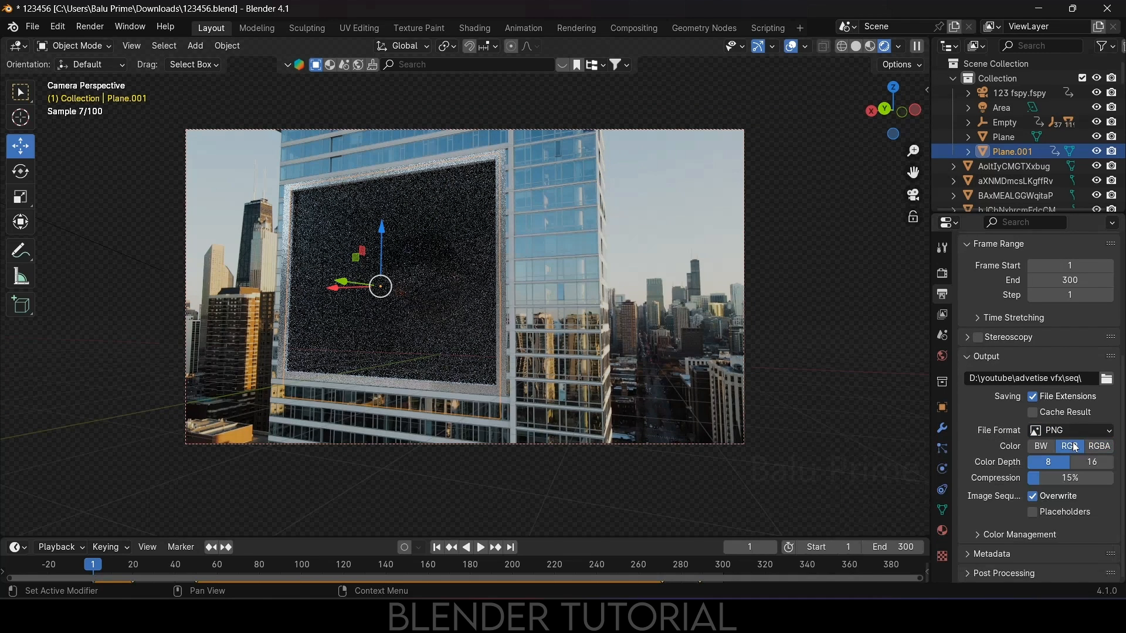
# - Set the PNG output color to RGBA and render the animation into the seq folder
pyautogui.click(1101, 447)
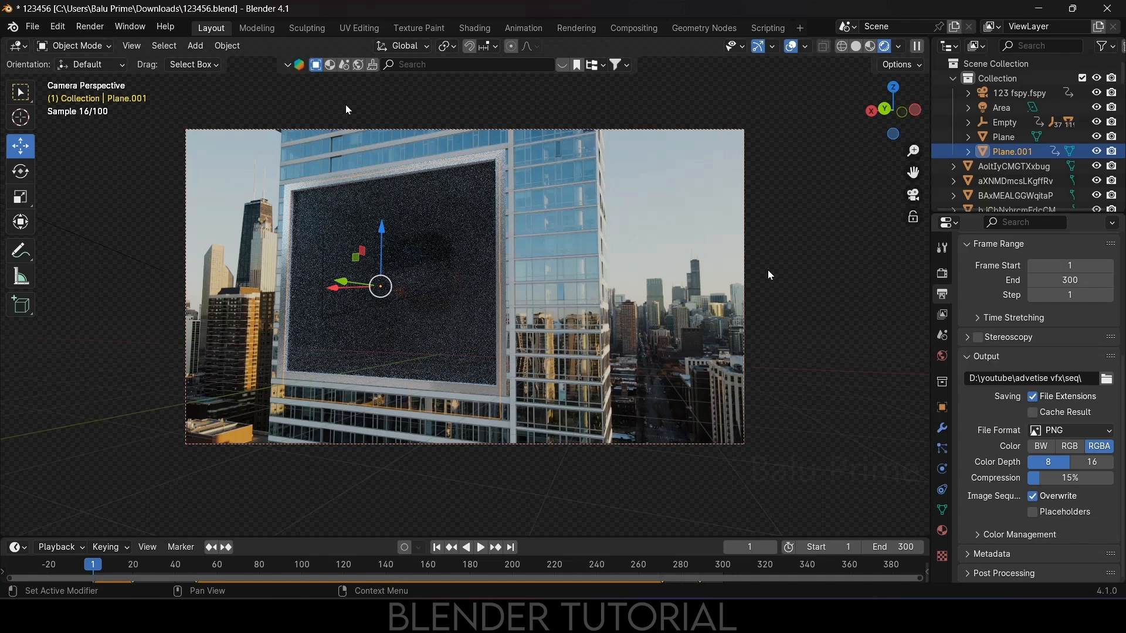
pyautogui.click(89, 26)
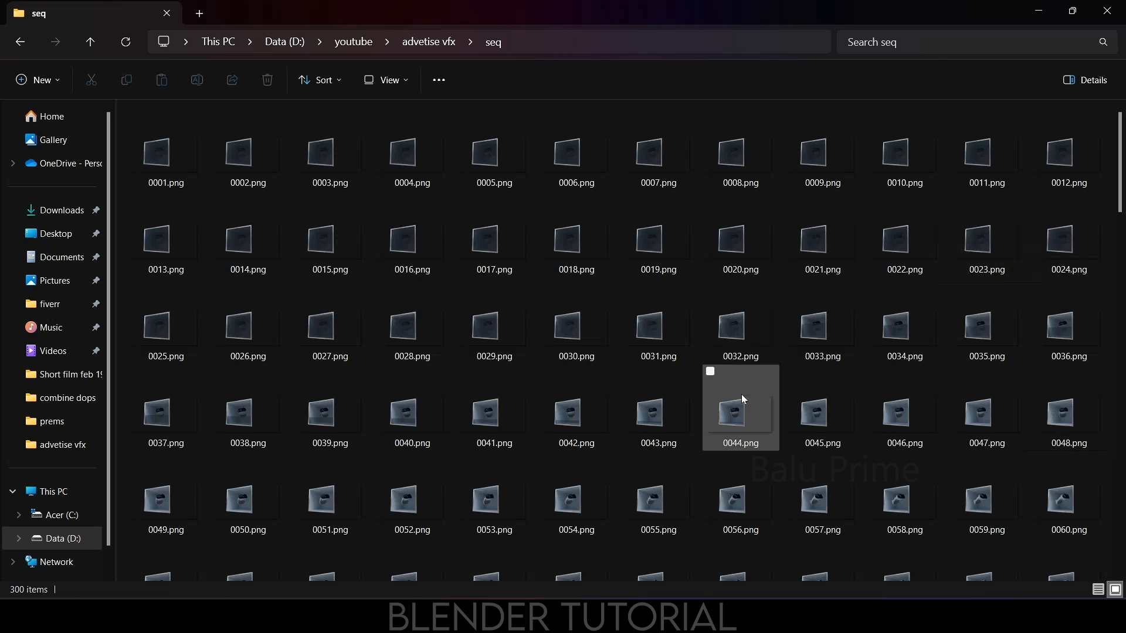
pyautogui.scroll(-6, 741, 394)
pyautogui.scroll(3, 743, 400)
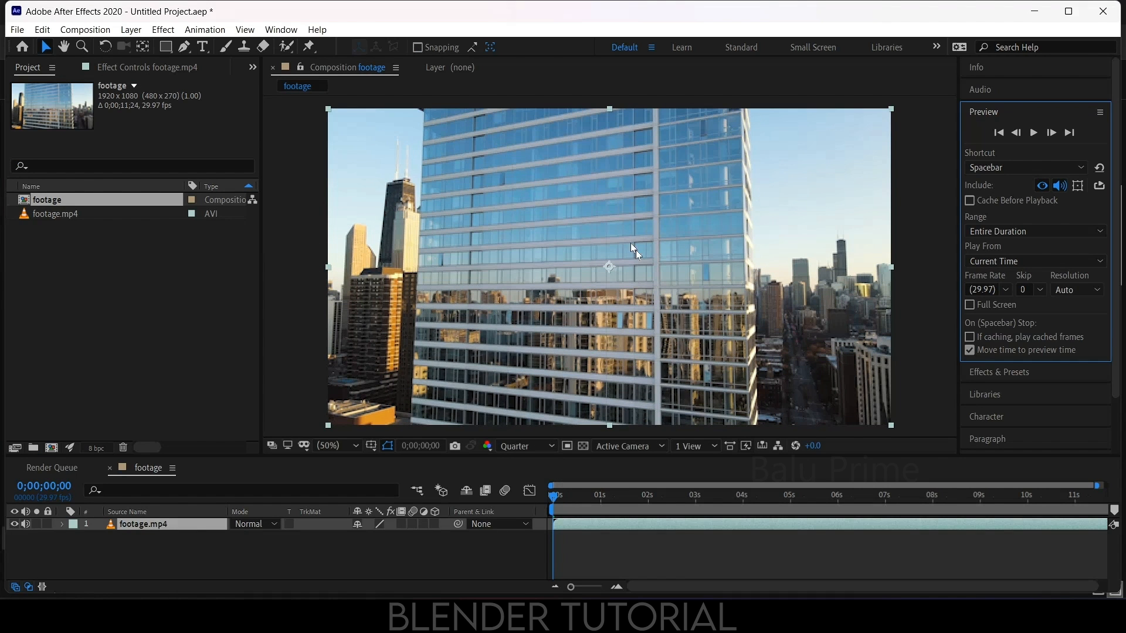
# - In After Effects, scrub through the footage composition, return to its start and mute the footage.mp4 layer
pyautogui.moveTo(555, 496); pyautogui.dragTo(922, 516)
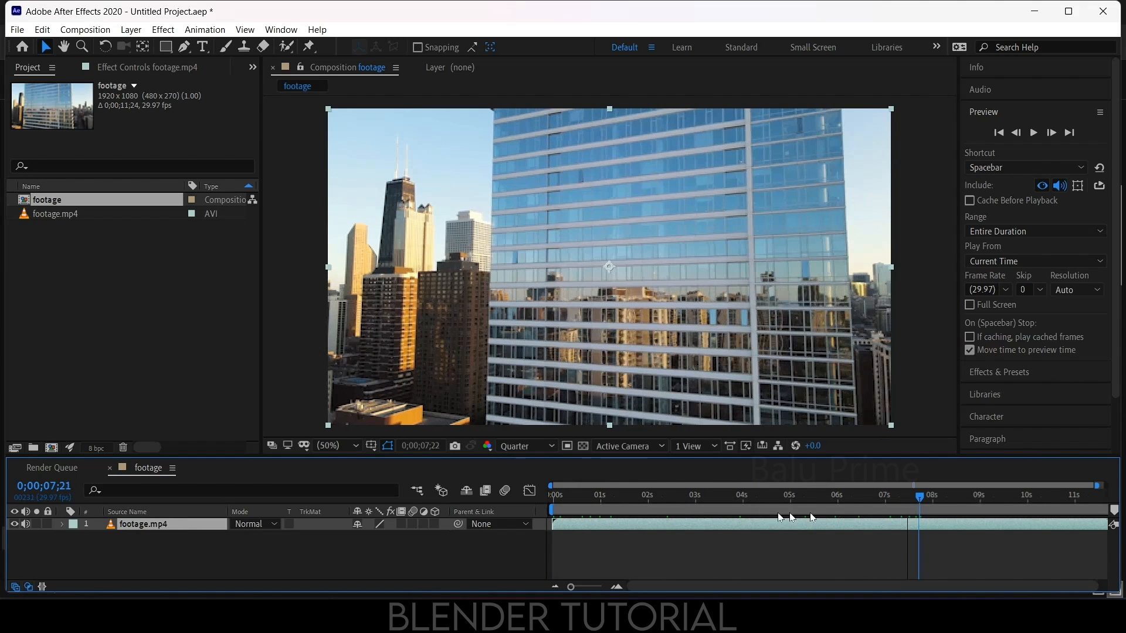
pyautogui.press('Home')
pyautogui.click(26, 524)
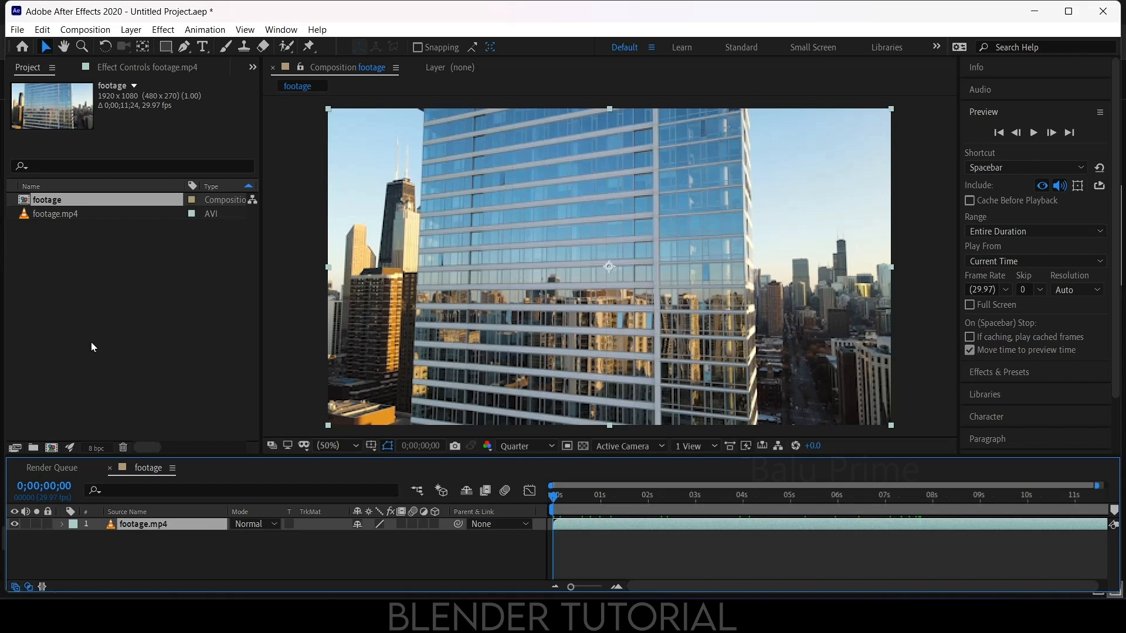
# - Import the rendered frames from the seq folder as a PNG sequence starting at 0001.png
pyautogui.rightClick(70, 298)
pyautogui.moveTo(229, 369)
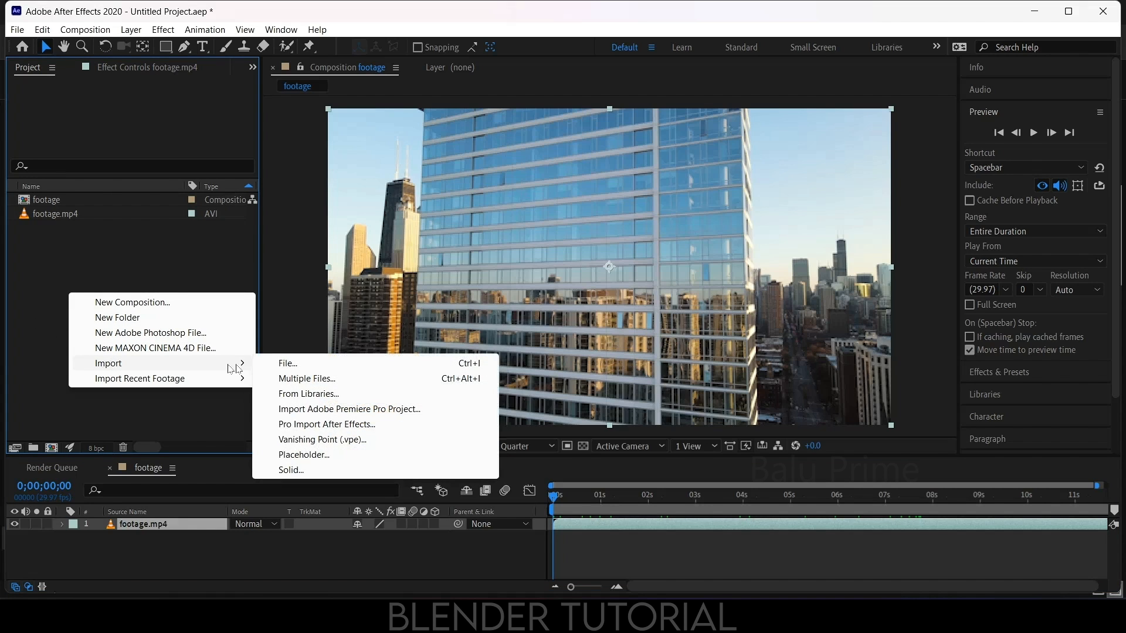
pyautogui.click(294, 366)
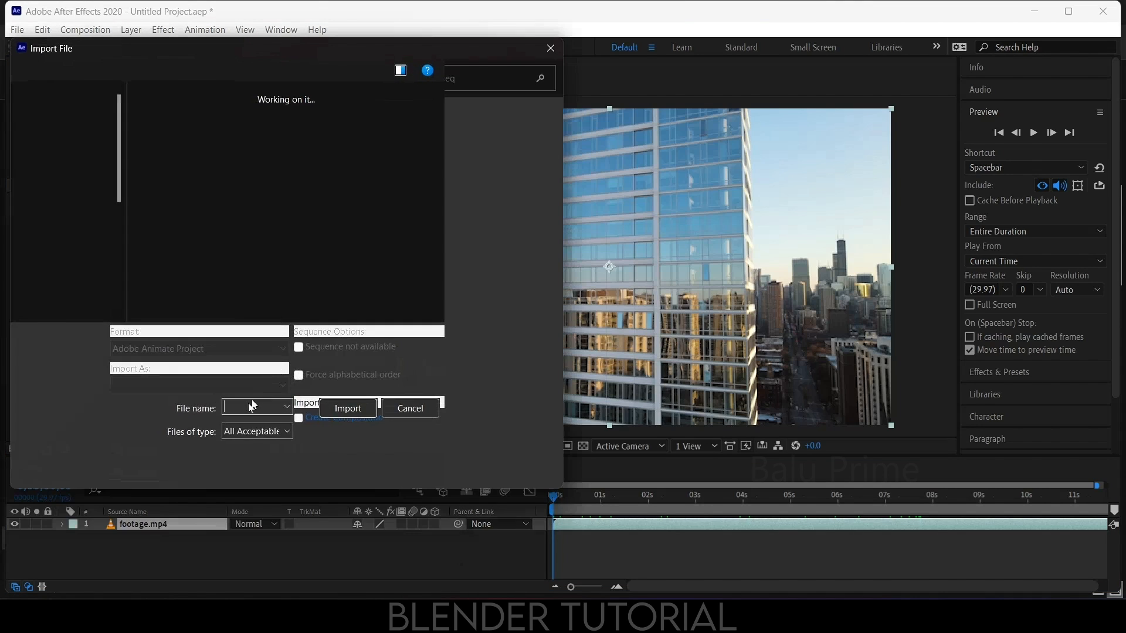
pyautogui.click(182, 178)
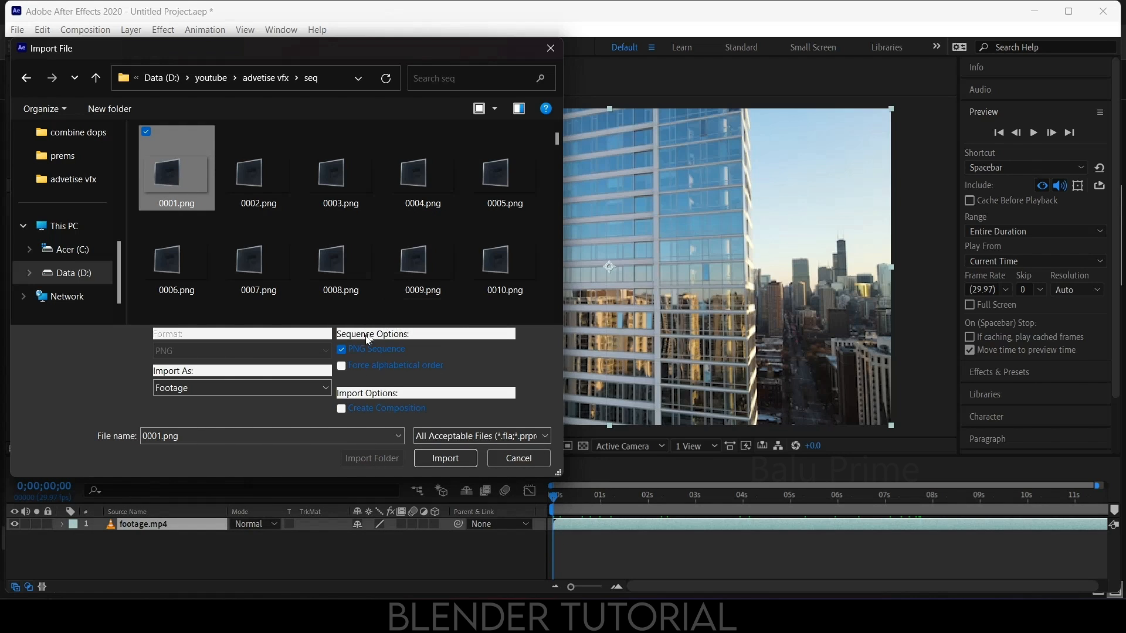
pyautogui.click(341, 350)
pyautogui.click(341, 349)
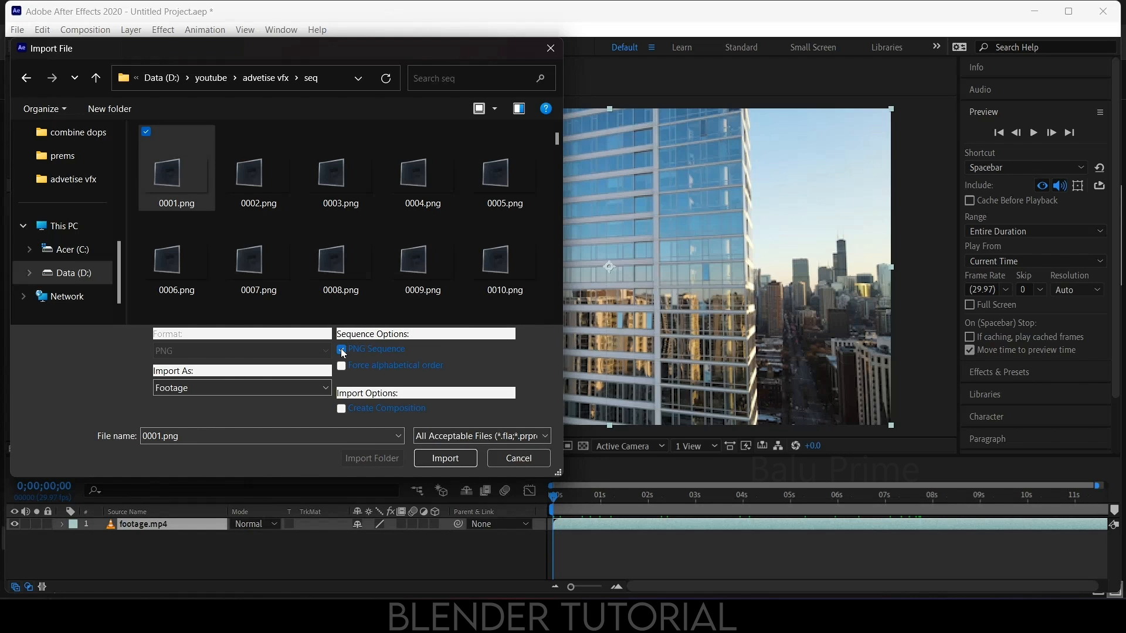
pyautogui.click(469, 454)
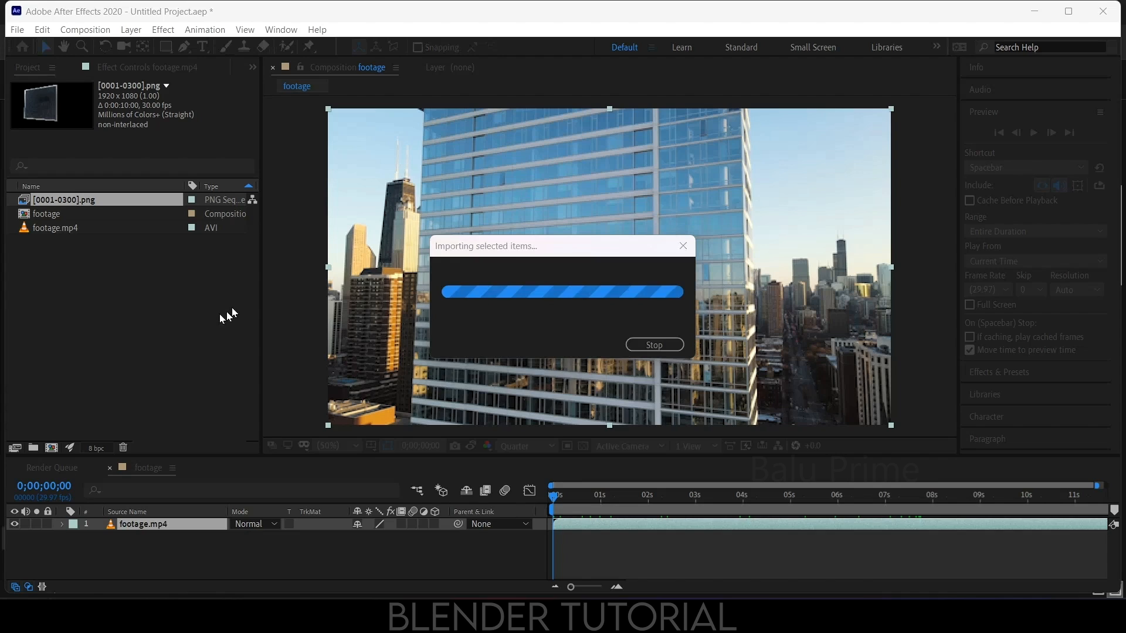
# - Place the [0001-0300].png sequence above footage.mp4 in the footage composition and preview the composite
pyautogui.moveTo(66, 200); pyautogui.dragTo(132, 524)
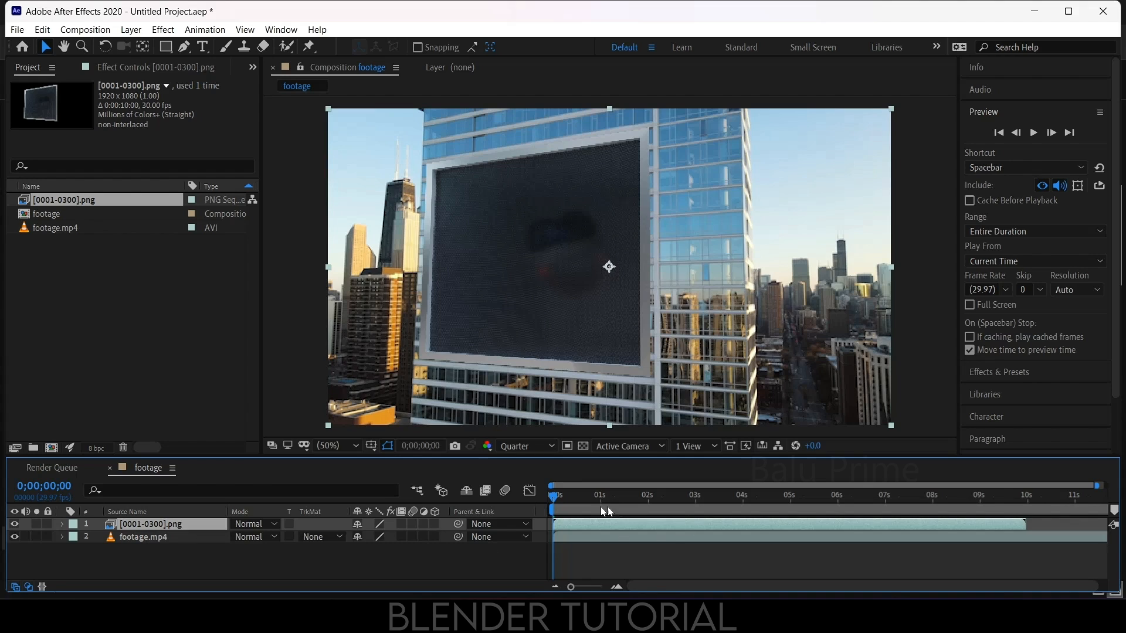
pyautogui.press('space')
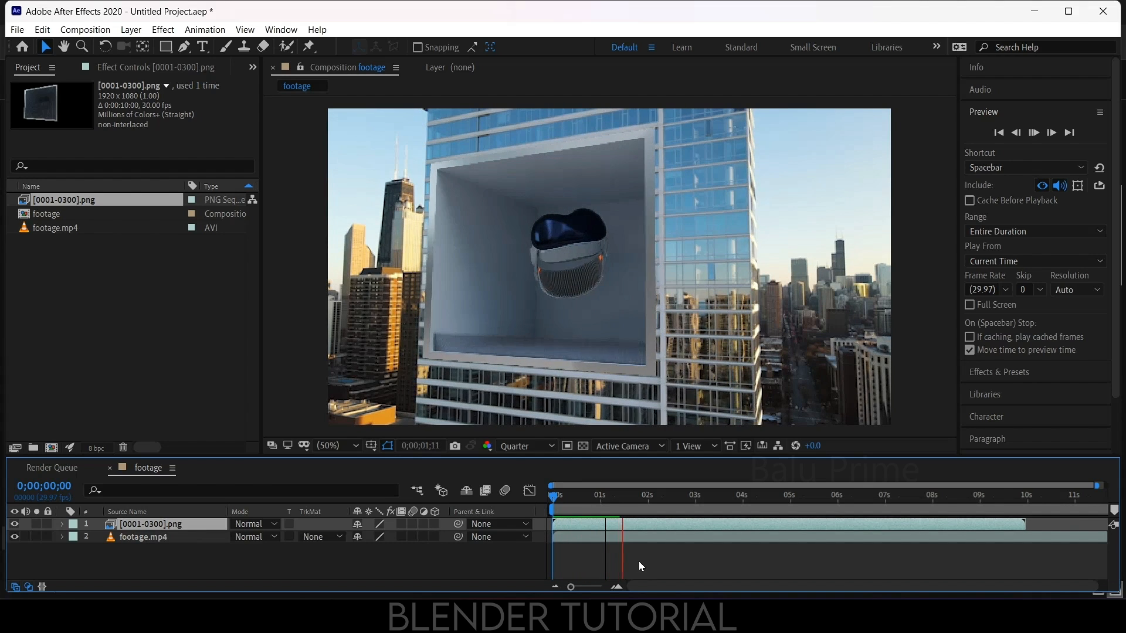
pyautogui.press('space')
# - End the work area at the sequence's last frame, trim the composition to it and return to the start
pyautogui.press('o')
pyautogui.press('n')
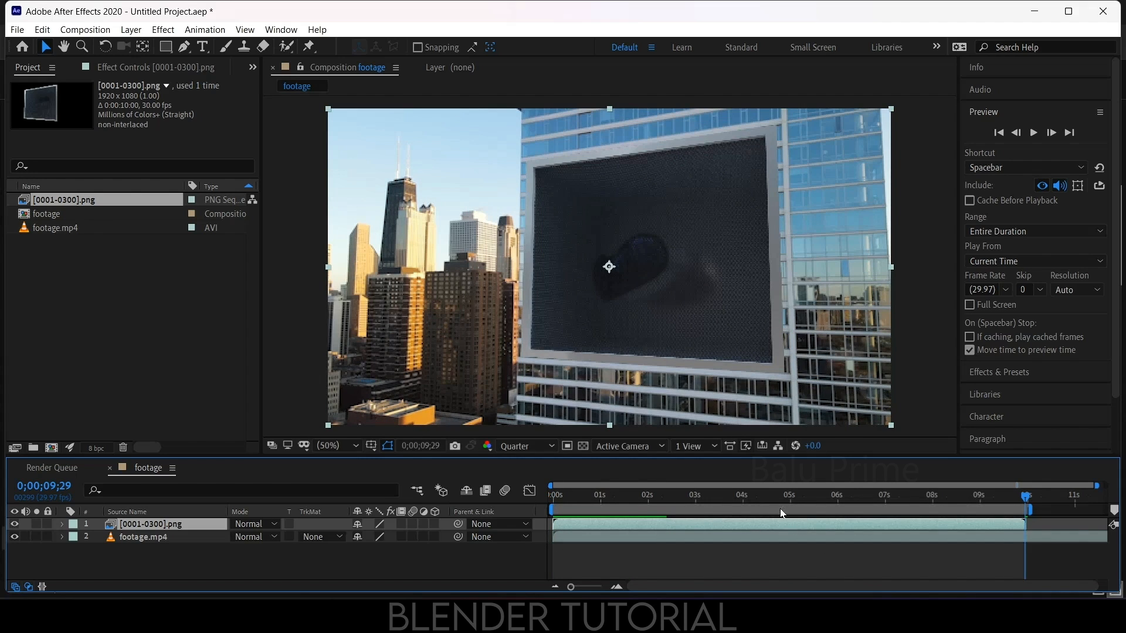
pyautogui.rightClick(780, 508)
pyautogui.click(851, 546)
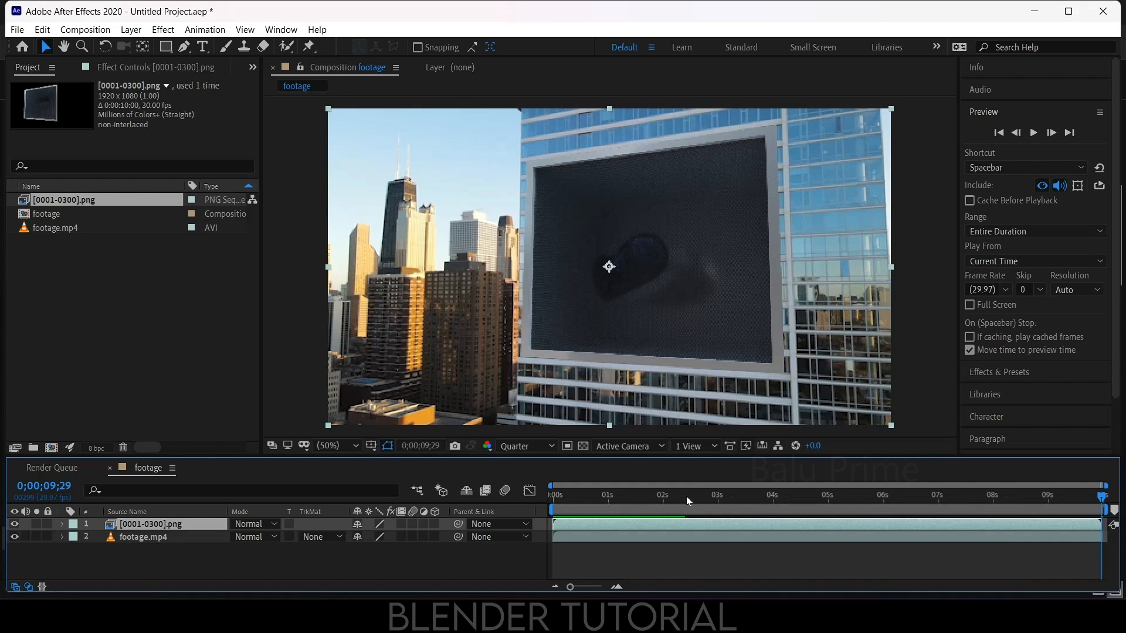
pyautogui.press('Home')
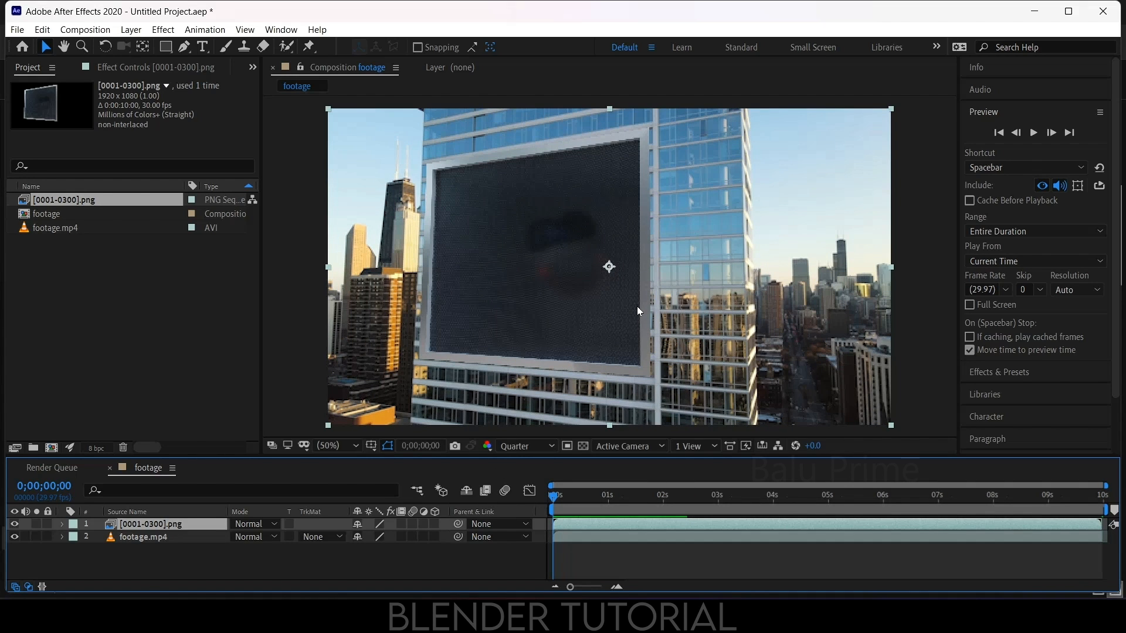
# - Add an adjustment layer on top of the composition and apply the Lumetri Color effect to it
pyautogui.click(131, 29)
pyautogui.moveTo(147, 47)
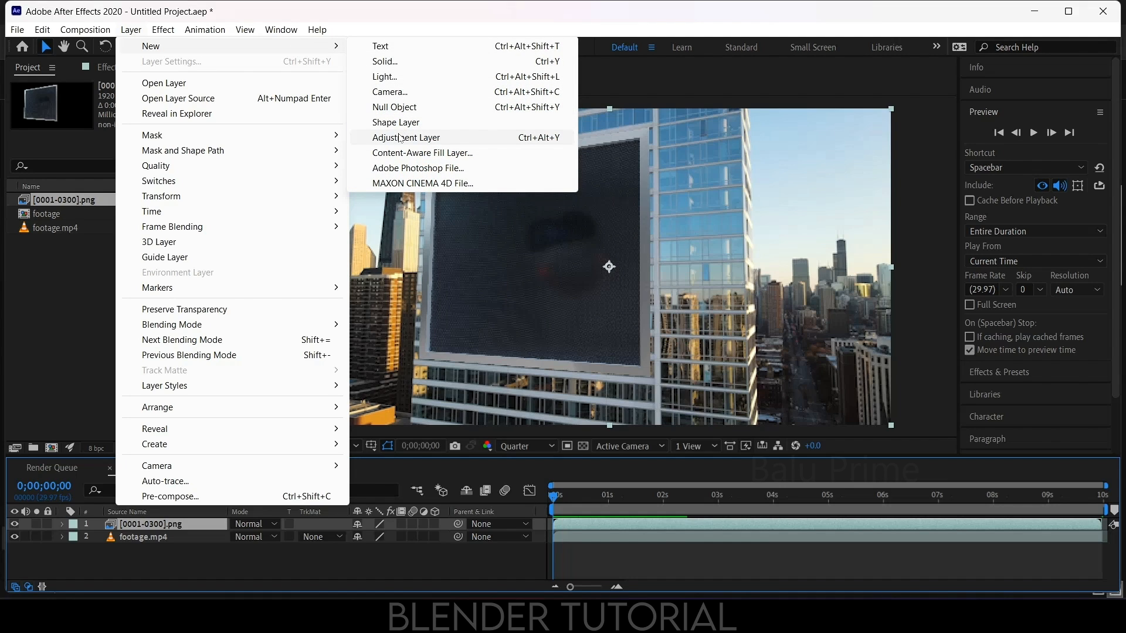
pyautogui.click(397, 137)
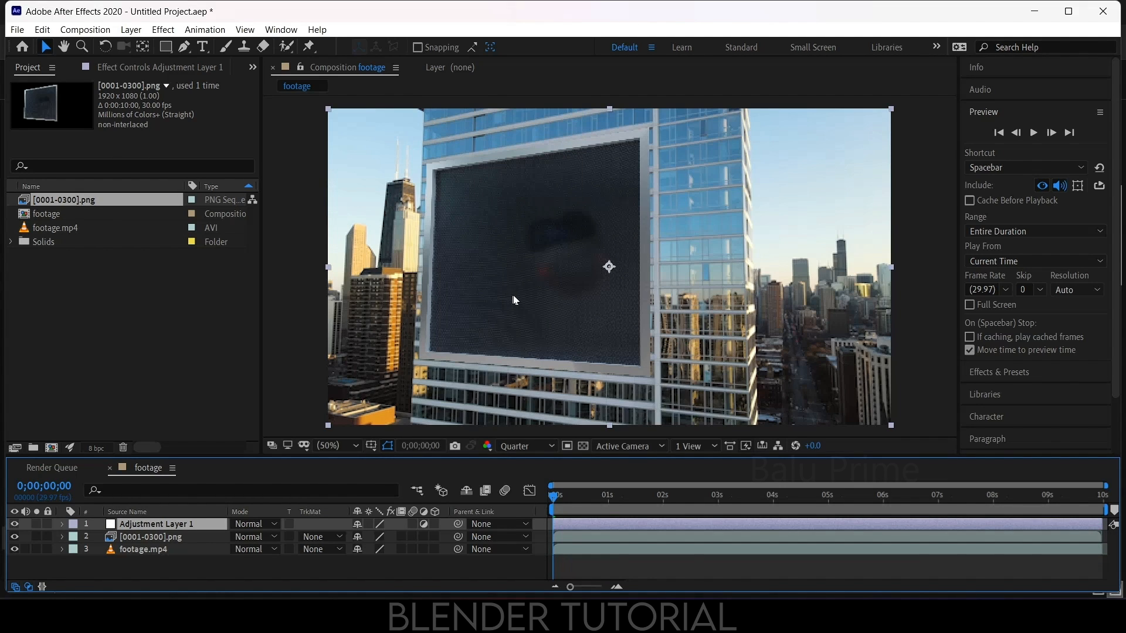
pyautogui.hotkey('ctrl', 'space')
pyautogui.write('lu')
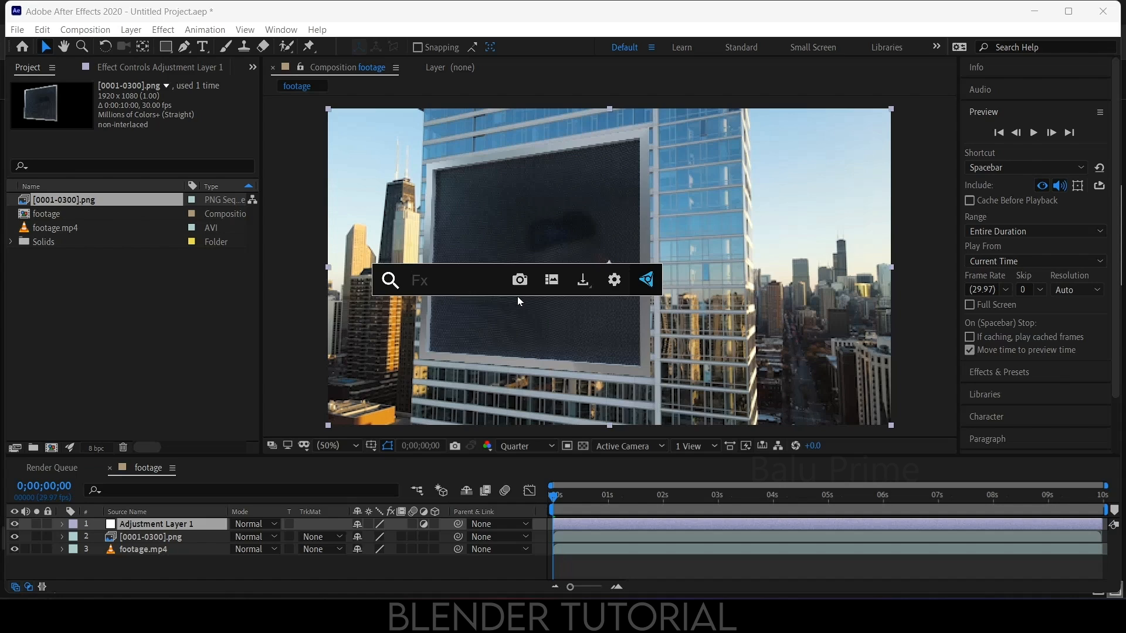
pyautogui.write('m')
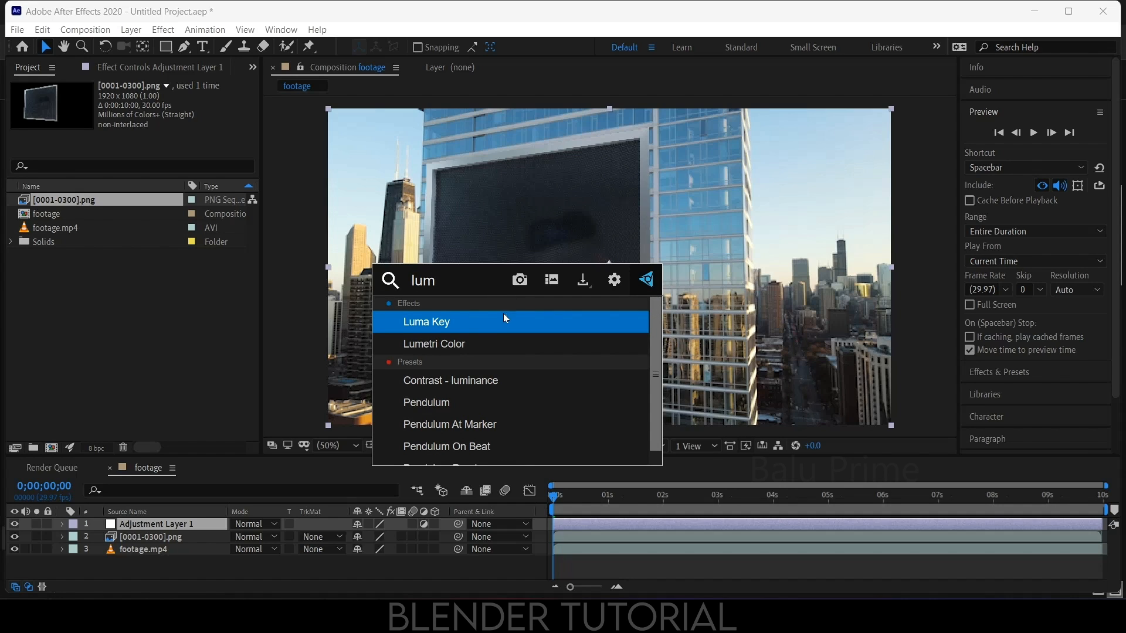
pyautogui.click(441, 344)
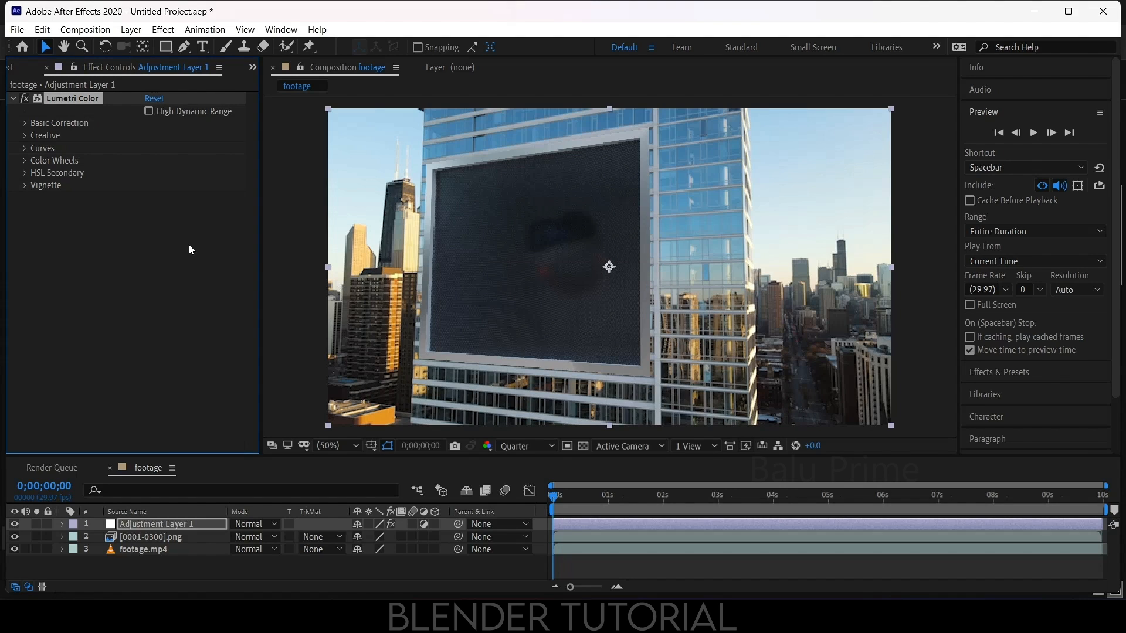
# - Adjust the contrast in Lumetri Color's Basic Correction and set the temperature to 5
pyautogui.click(25, 123)
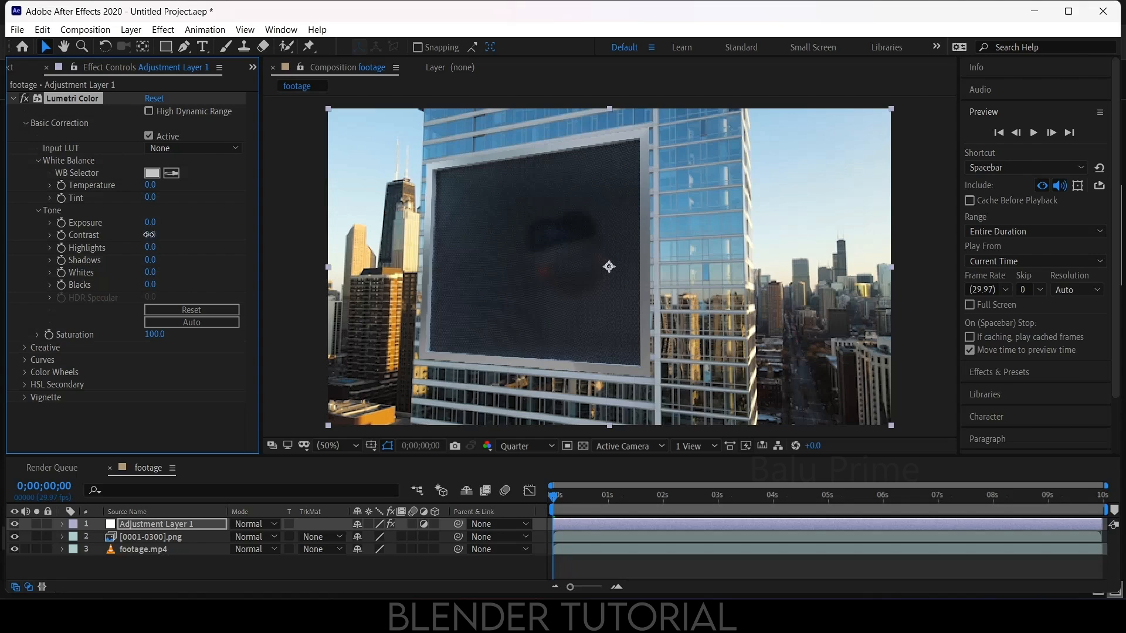
pyautogui.write('2510')
pyautogui.click(152, 185)
pyautogui.write('5')
pyautogui.press('Return')
pyautogui.click(13, 98)
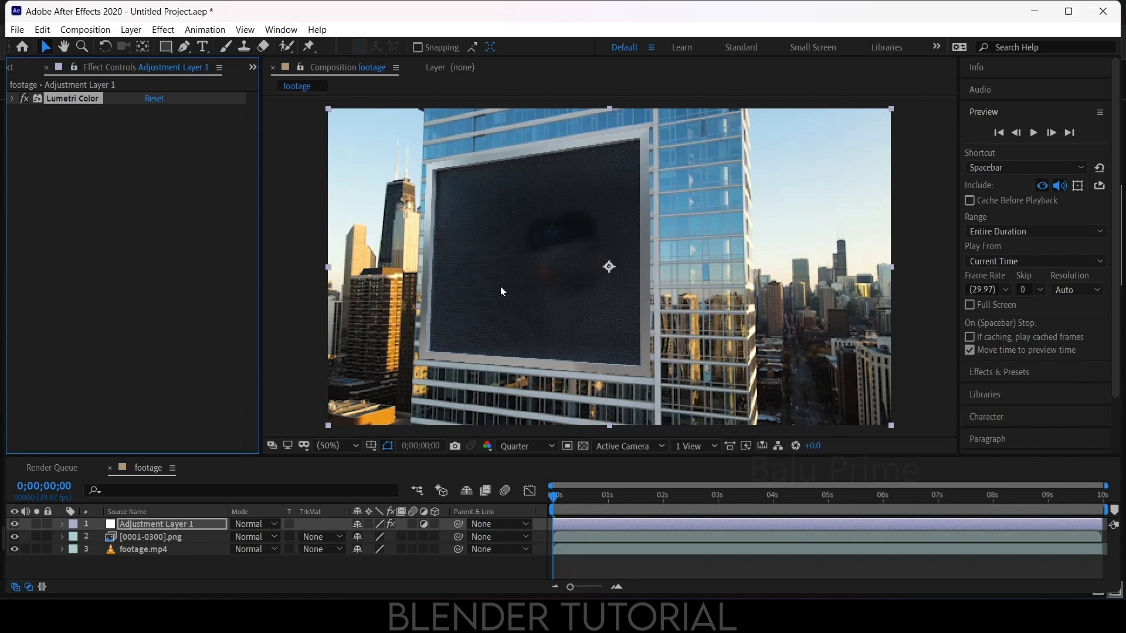
# - Apply the Sharpen effect to the adjustment layer with a sharpen amount of 5
pyautogui.hotkey('ctrl', 'space')
pyautogui.write('sharp')
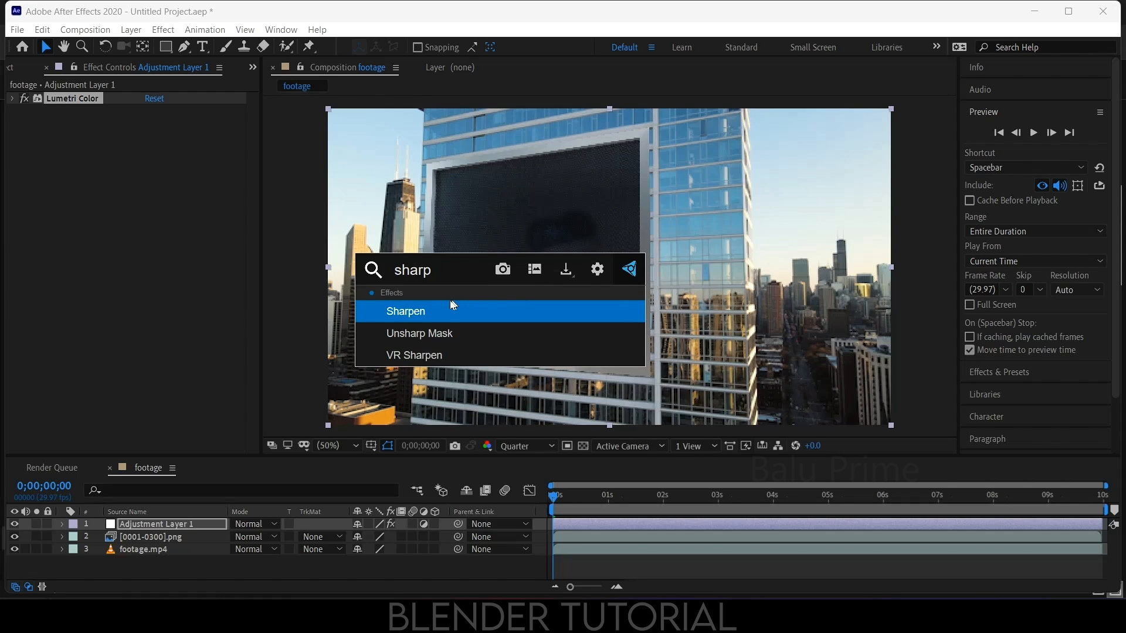
pyautogui.click(420, 311)
pyautogui.click(147, 122)
pyautogui.write('5')
pyautogui.press('Return')
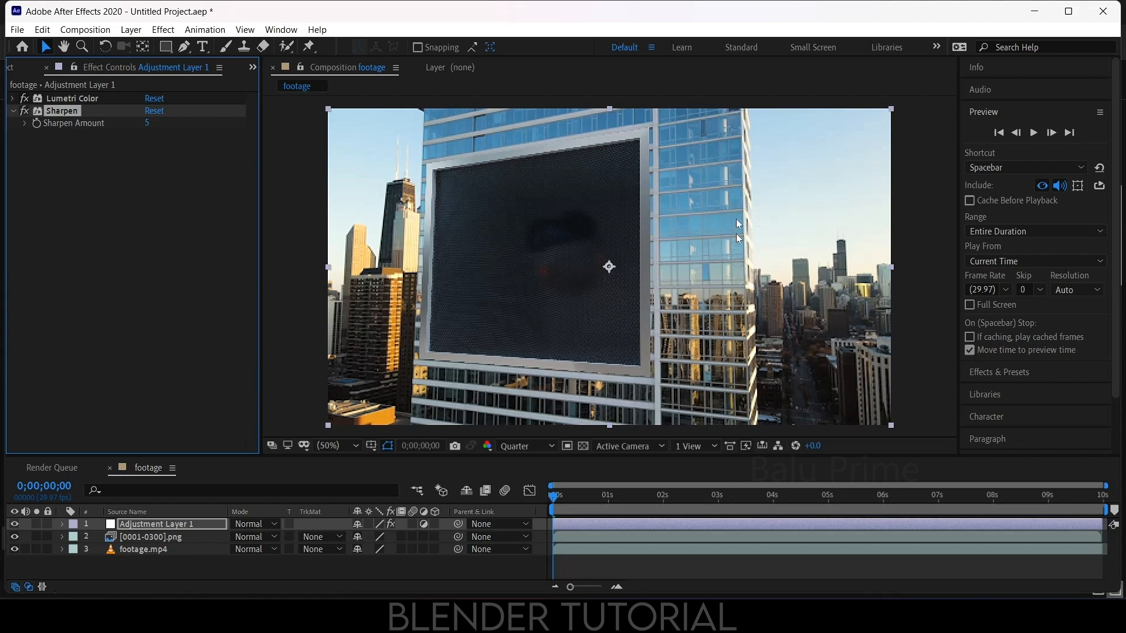
pyautogui.click(378, 146)
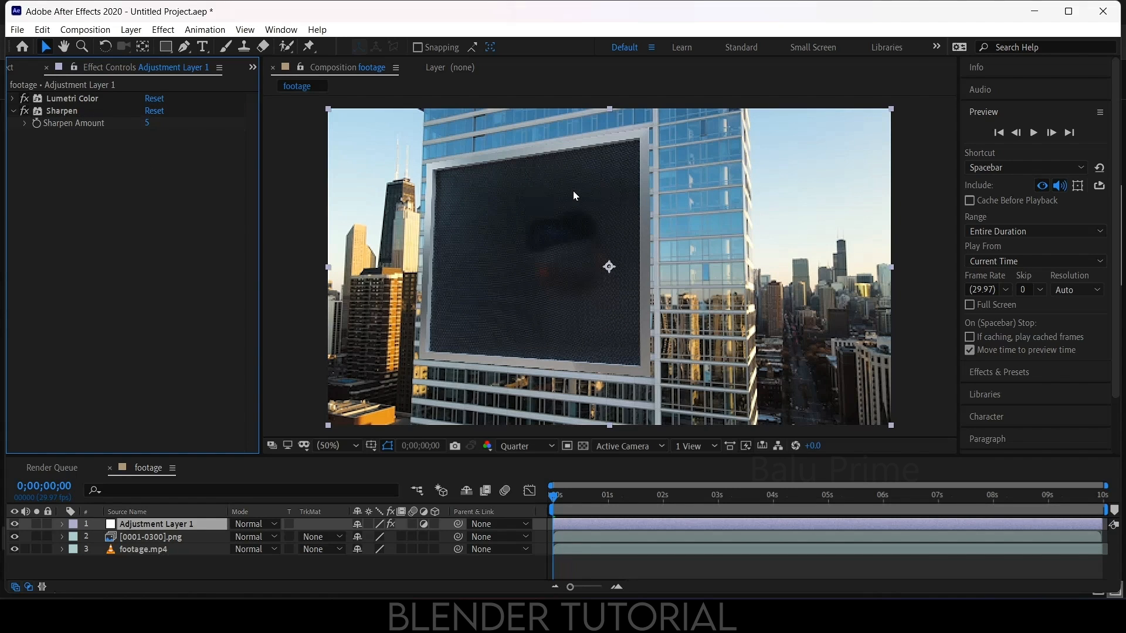
# - Create a black (000000) solid layer at 1920 x 1080 px above the adjustment layer
pyautogui.click(131, 29)
pyautogui.moveTo(143, 47)
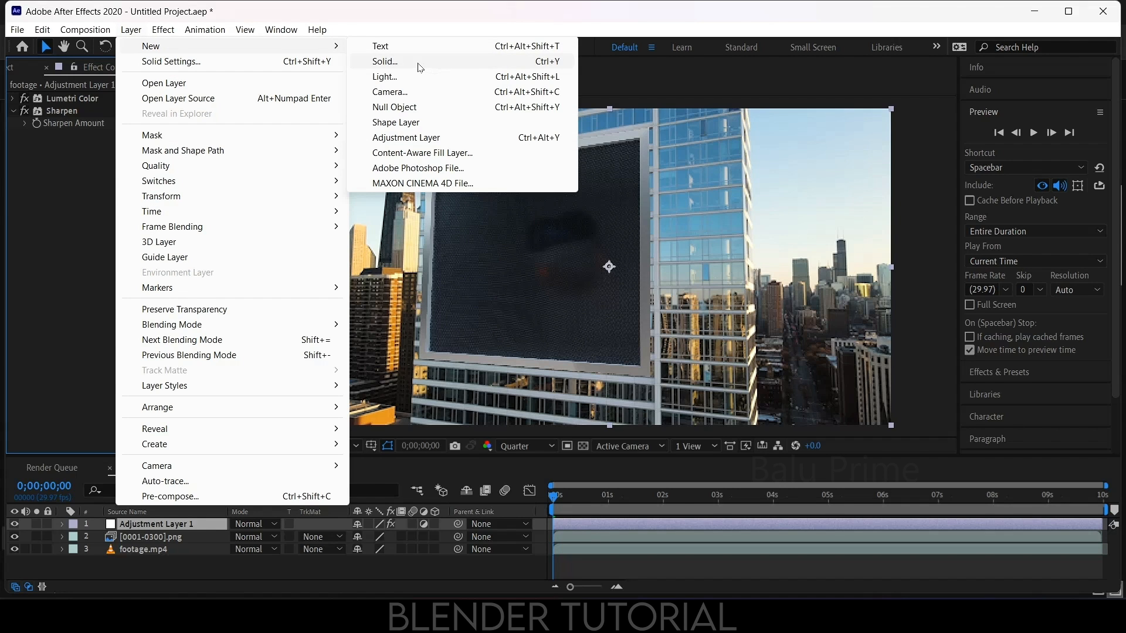
pyautogui.click(419, 64)
pyautogui.click(555, 393)
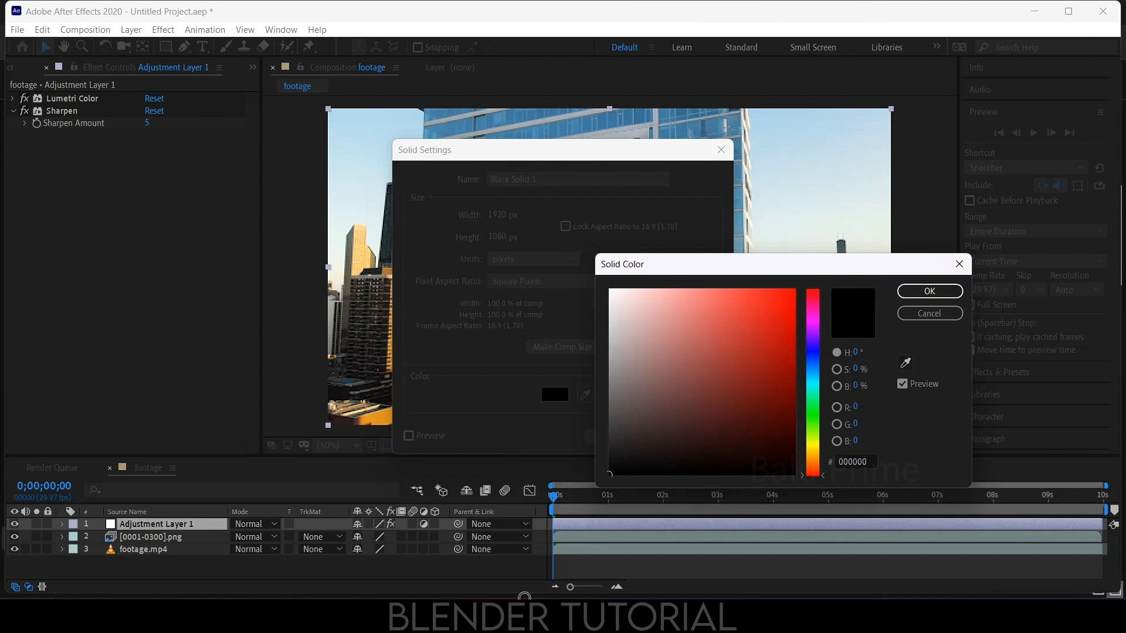
pyautogui.click(929, 290)
pyautogui.click(616, 432)
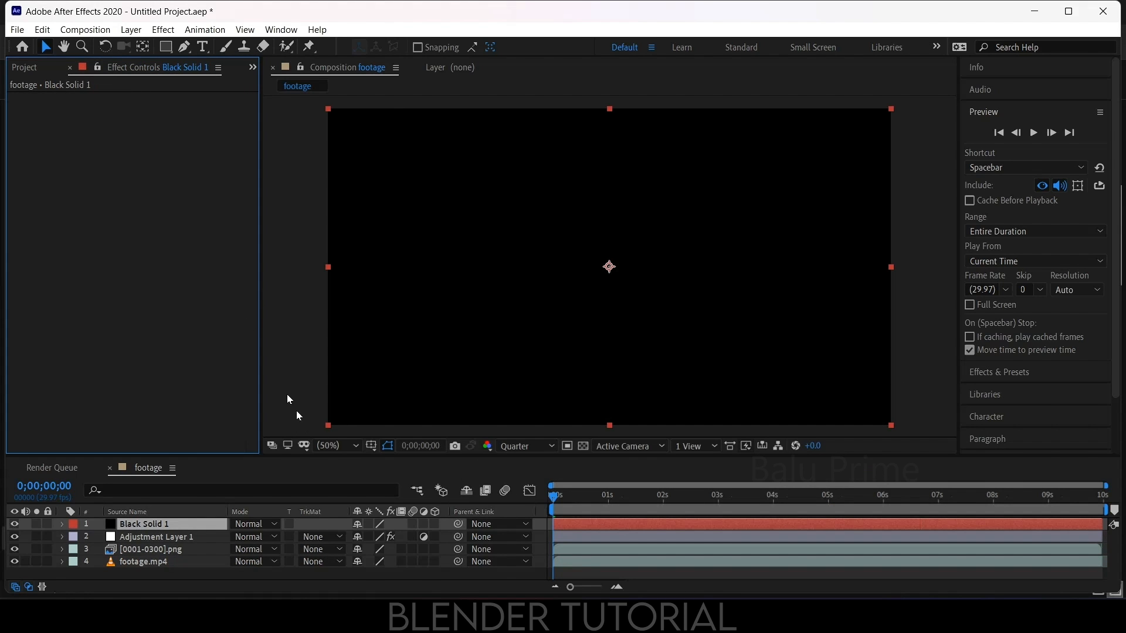
# - Using title/action safe guides, mask the black solid with a full-width rectangle and invert it to form letterbox bars
pyautogui.click(371, 446)
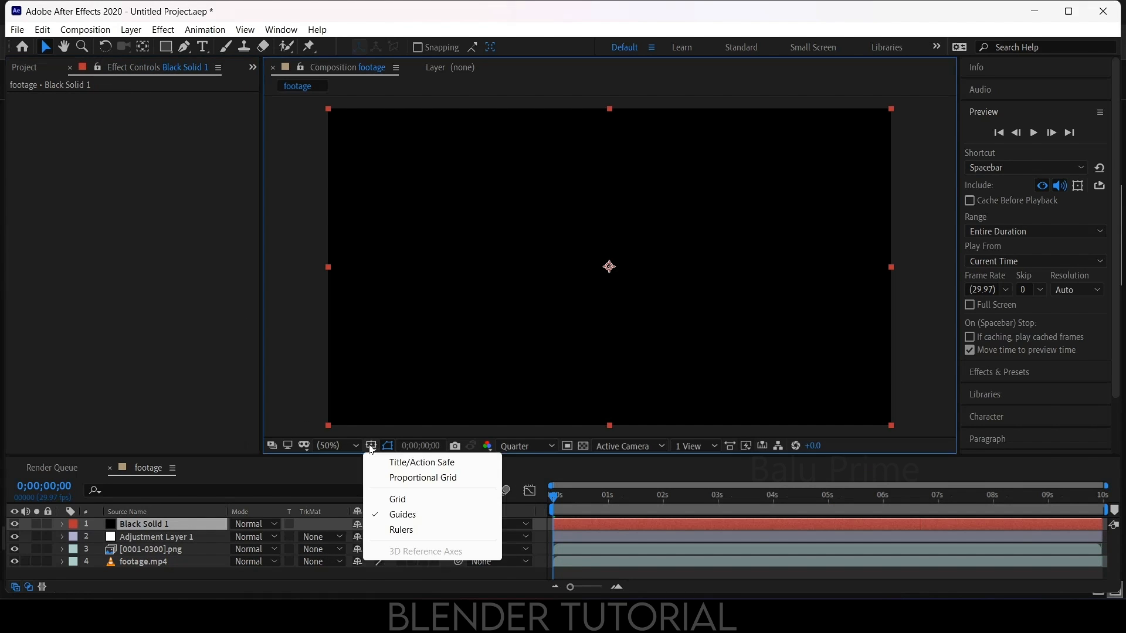
pyautogui.click(404, 464)
pyautogui.click(162, 52)
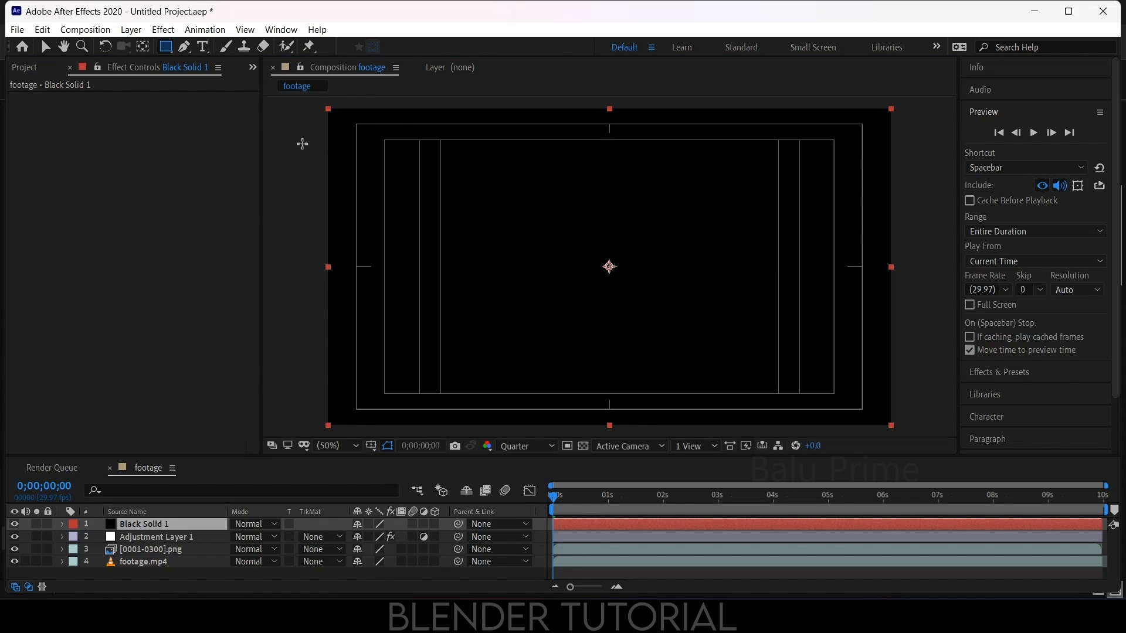
pyautogui.moveTo(303, 135); pyautogui.dragTo(918, 405)
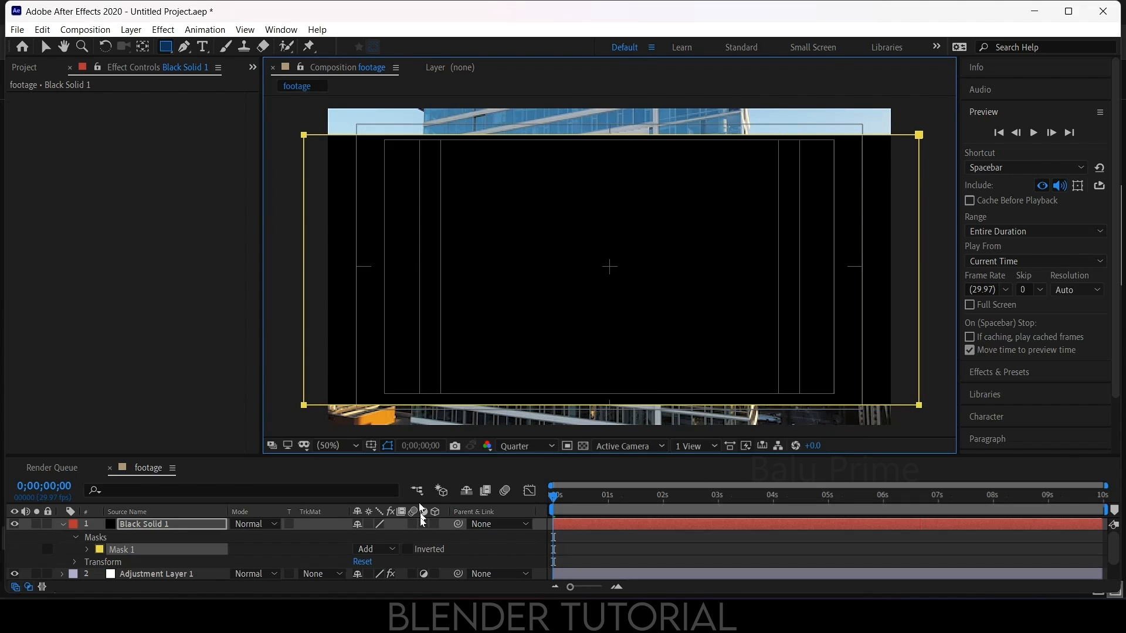
pyautogui.click(407, 550)
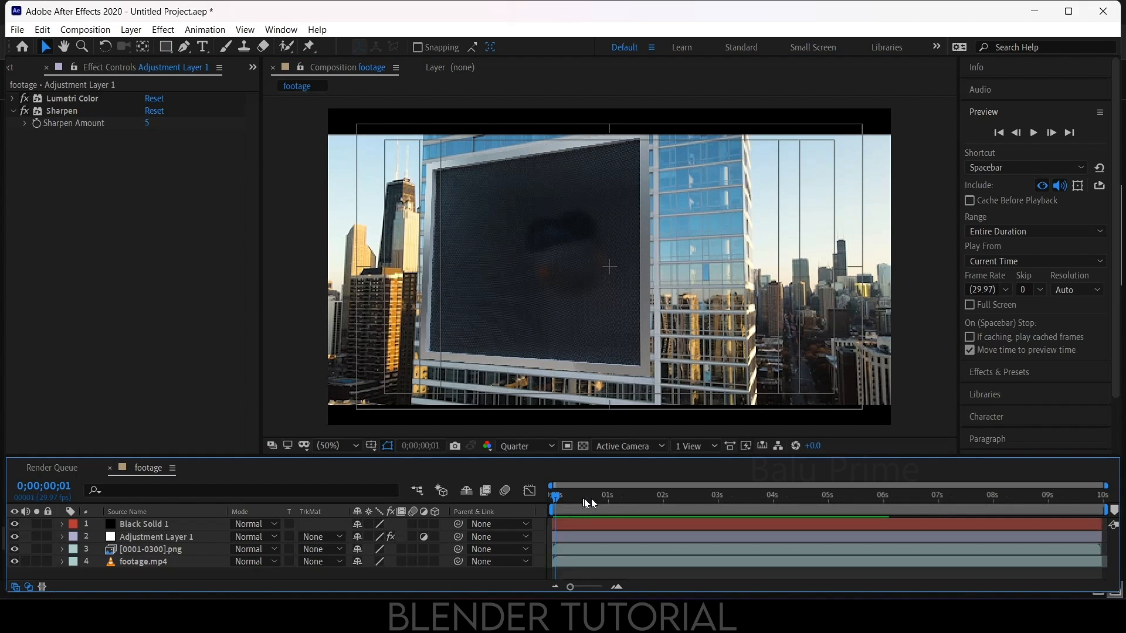
# - At 0;00;04;23, duplicate the [0001-0300].png layer and move the copy above the black solid
pyautogui.moveTo(591, 498); pyautogui.dragTo(817, 508)
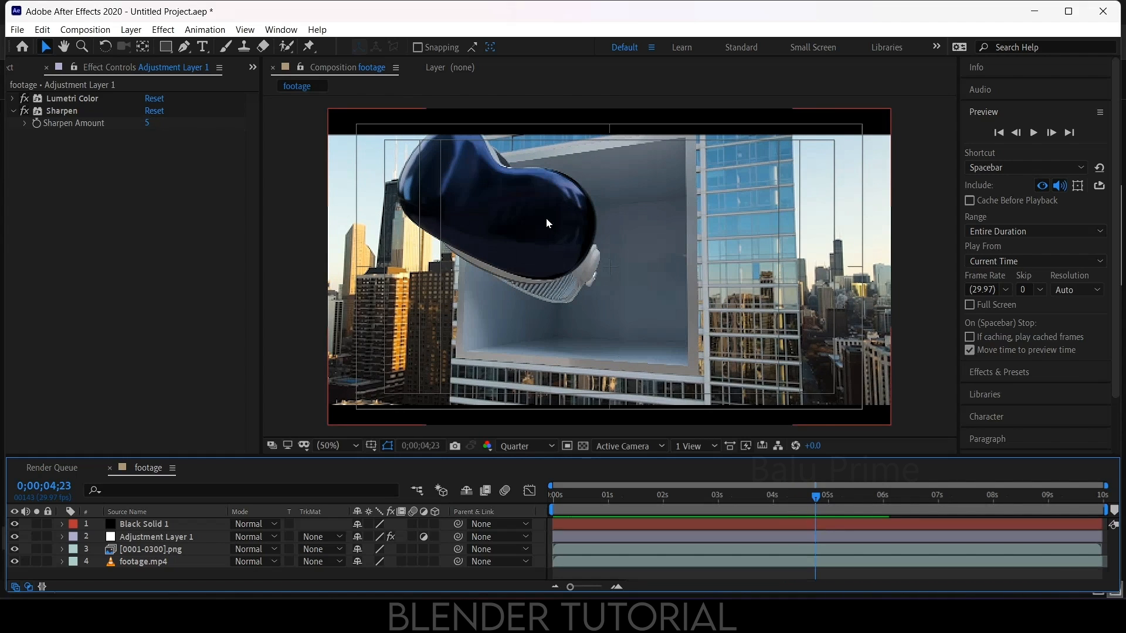
pyautogui.click(153, 550)
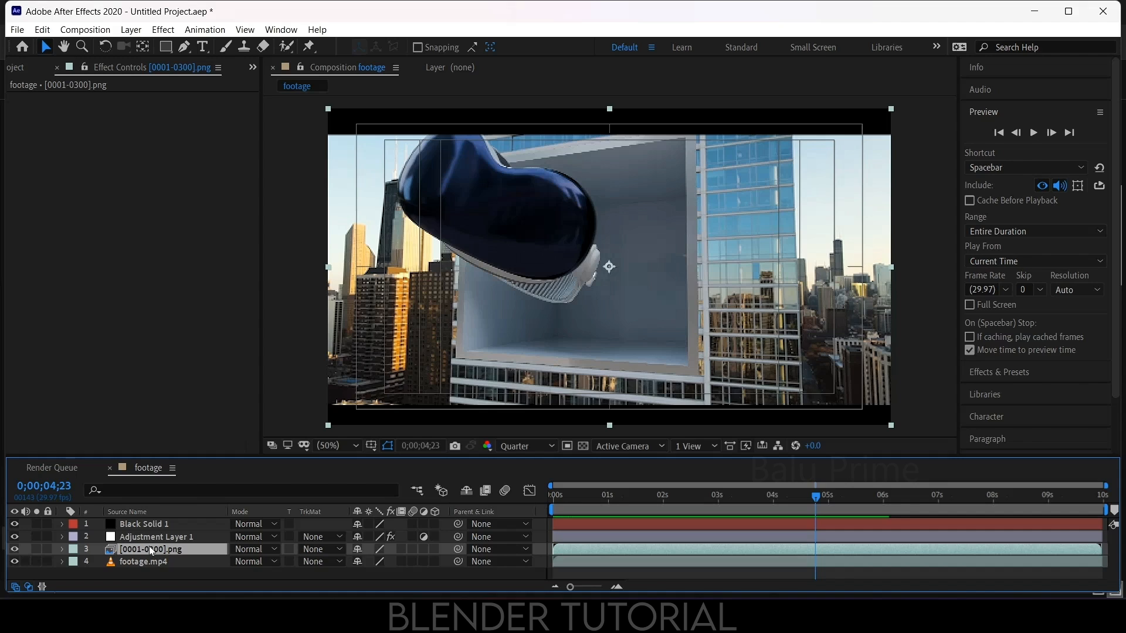
pyautogui.hotkey('ctrl', 'd')
pyautogui.moveTo(149, 546); pyautogui.dragTo(161, 523)
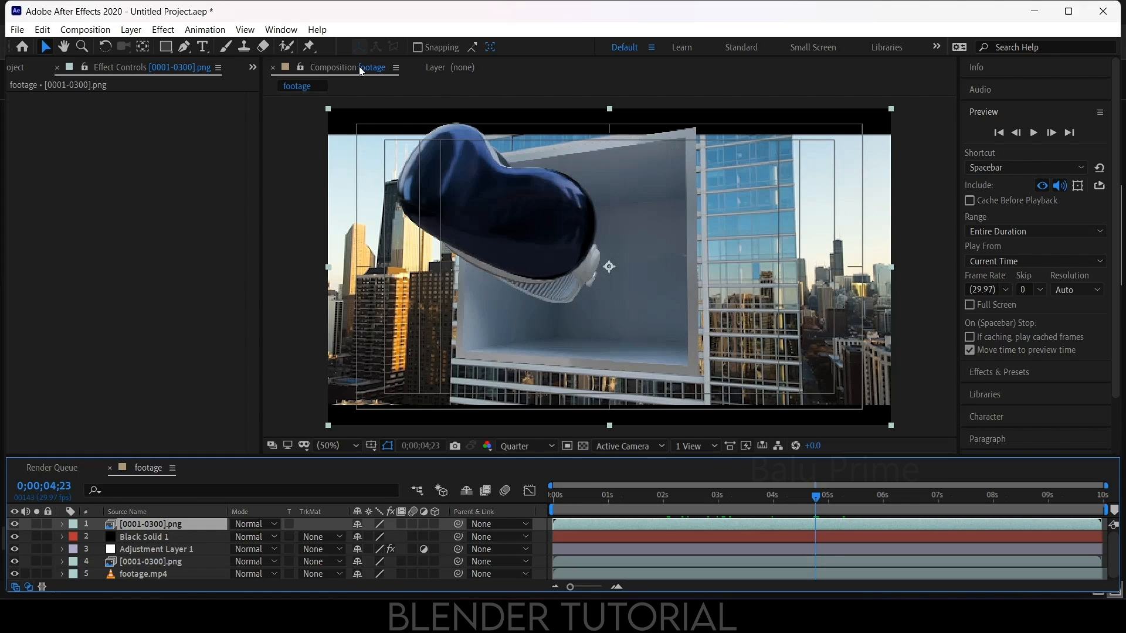
# - Draw a rectangular mask over the box's upper-right edge on the duplicated sequence layer and invert the mask
pyautogui.click(165, 46)
pyautogui.moveTo(577, 117); pyautogui.dragTo(893, 153)
pyautogui.click(408, 550)
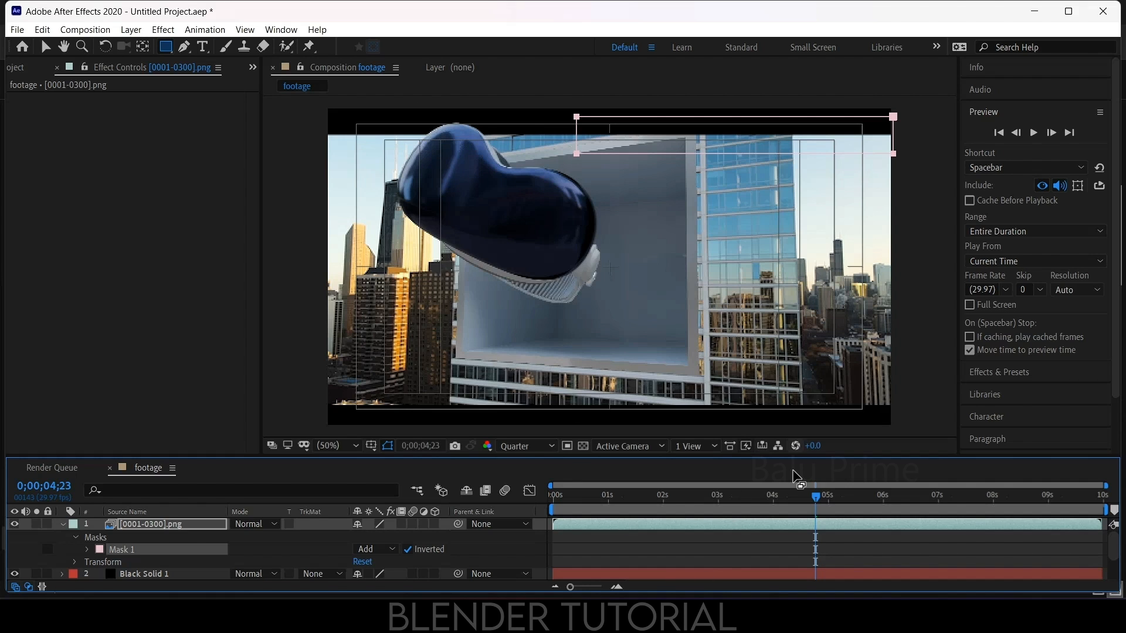
# - Preview the finished composite, playing it again from the first frame
pyautogui.press('space')
pyautogui.moveTo(927, 516); pyautogui.dragTo(552, 525)
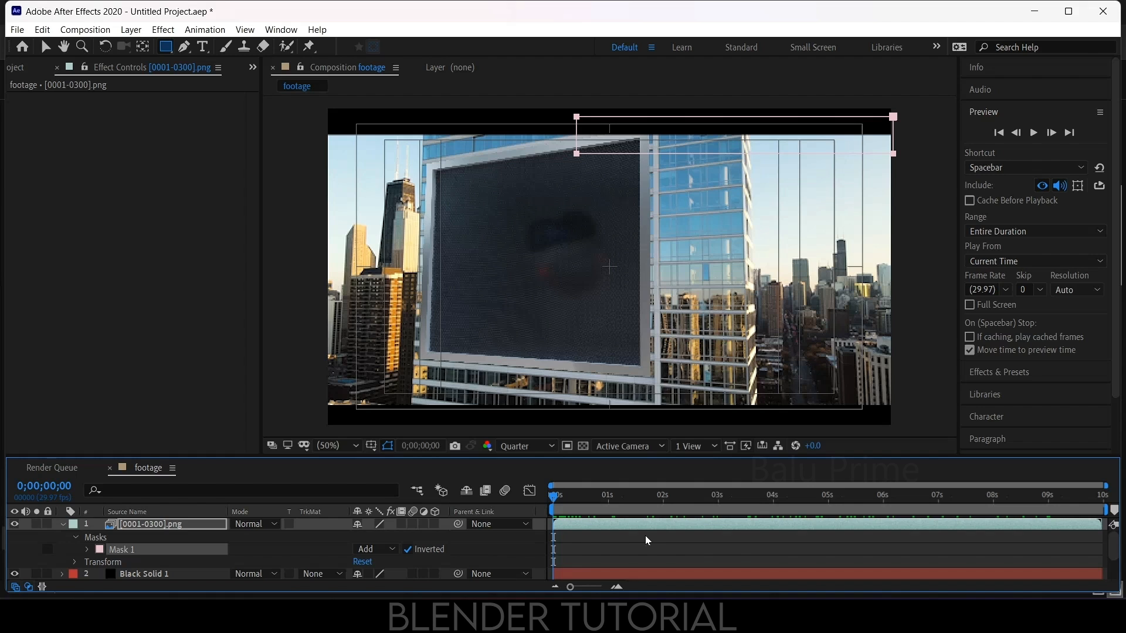
pyautogui.press('space')
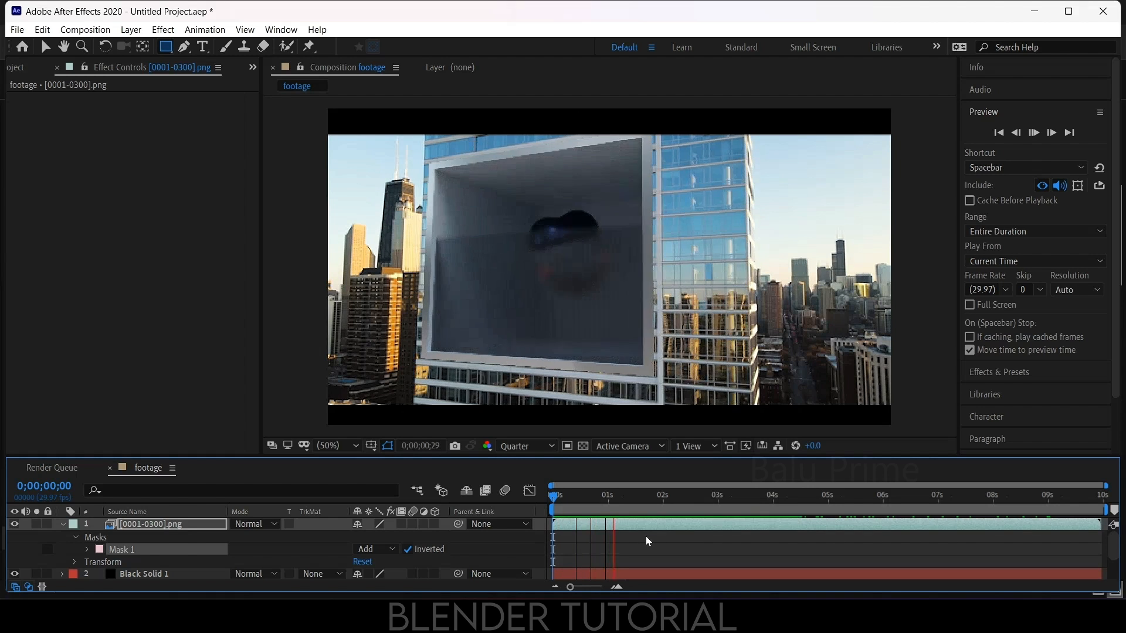